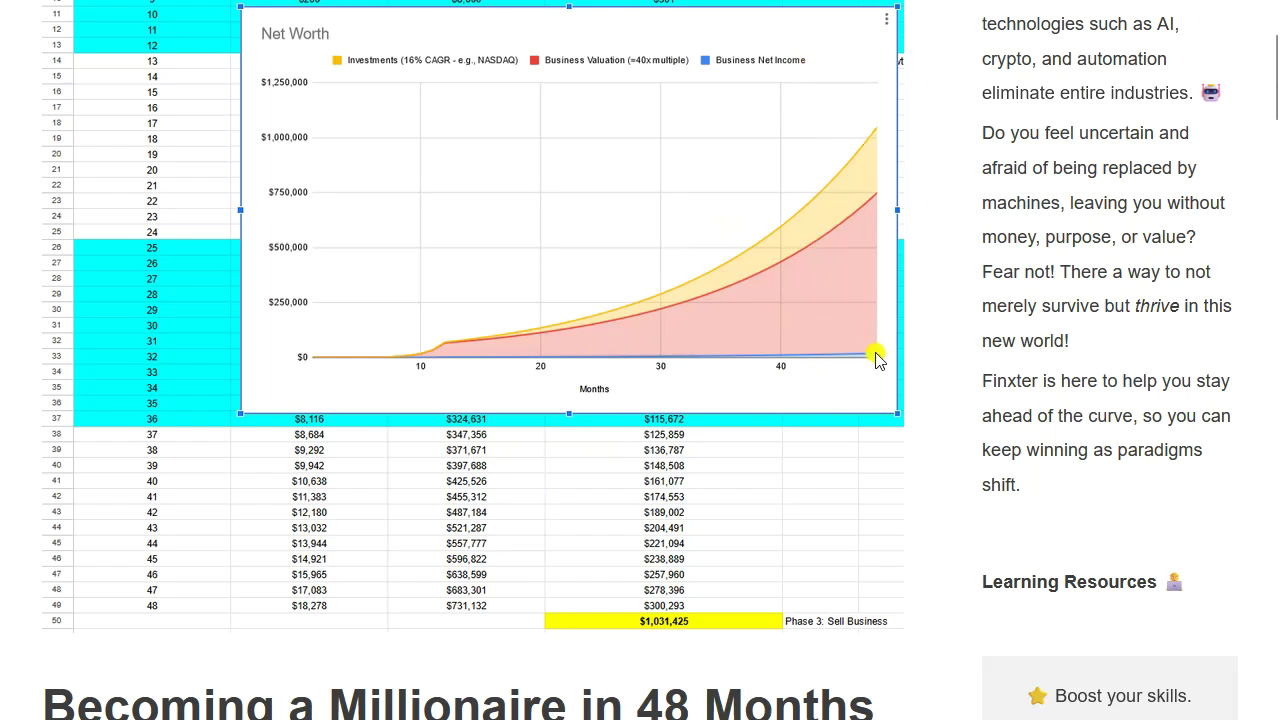
left_click_drag(581, 698, 594, 700)
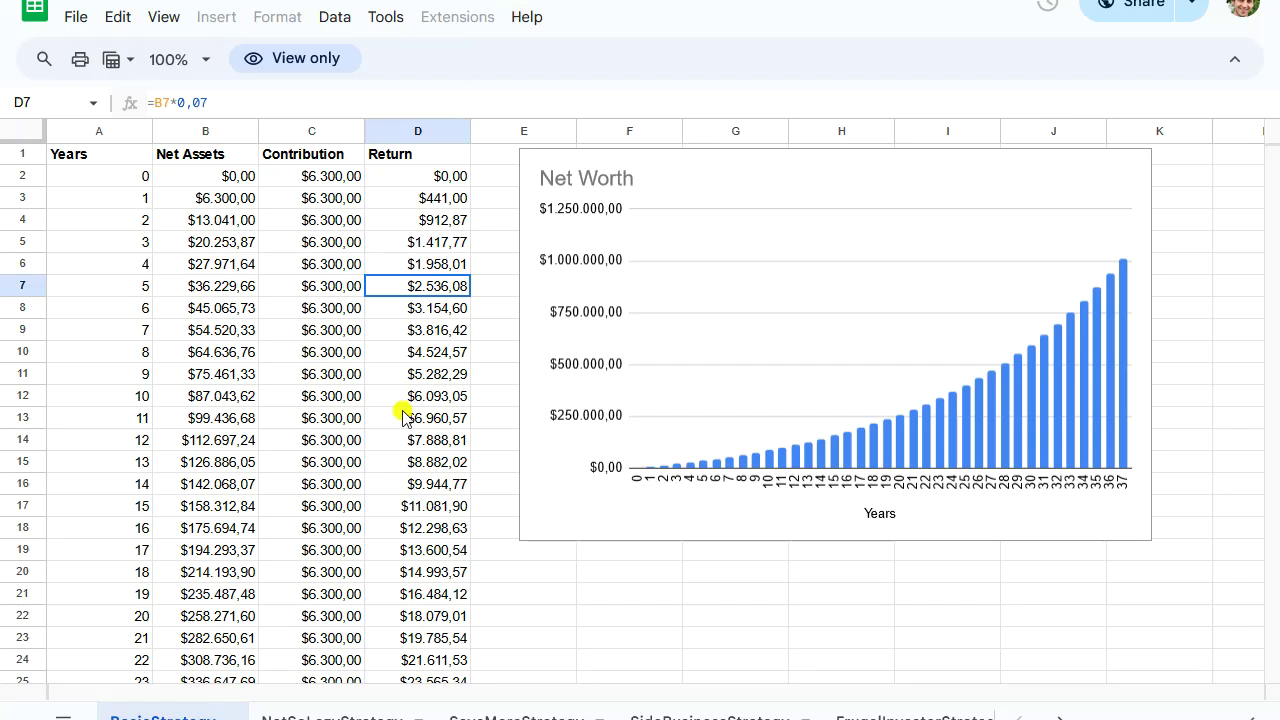
left_click(587, 547)
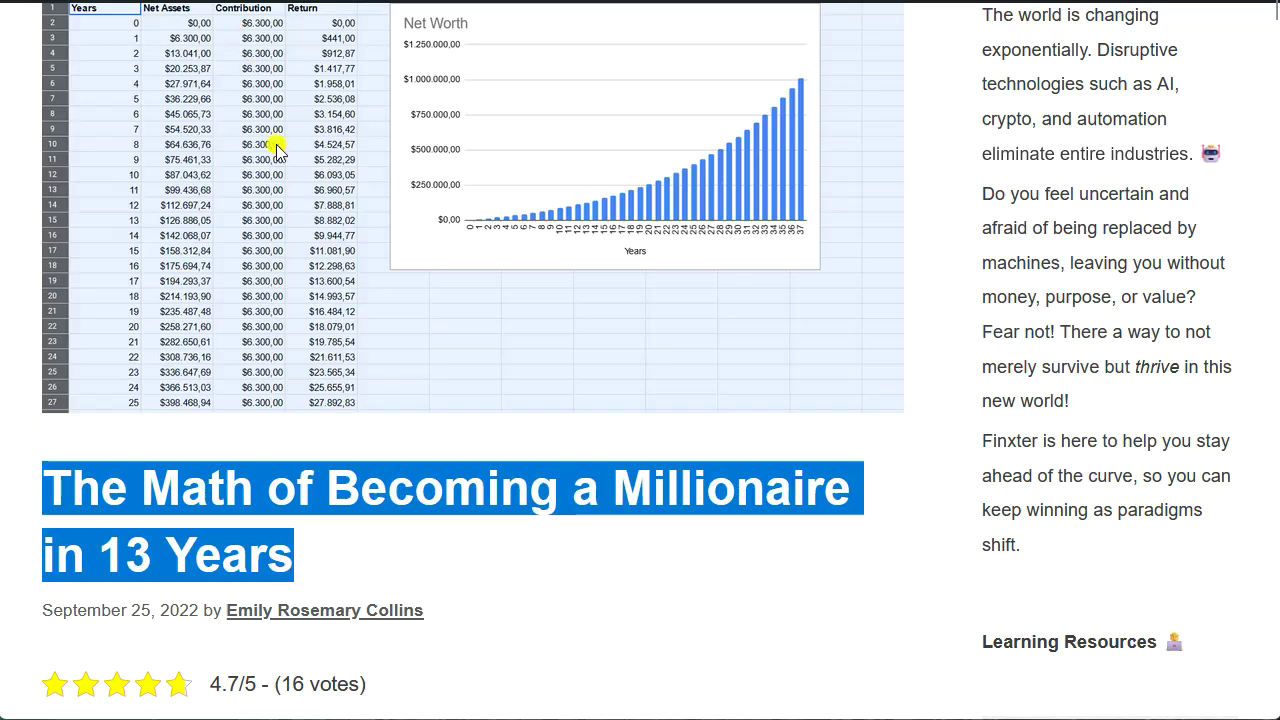
left_click(383, 476)
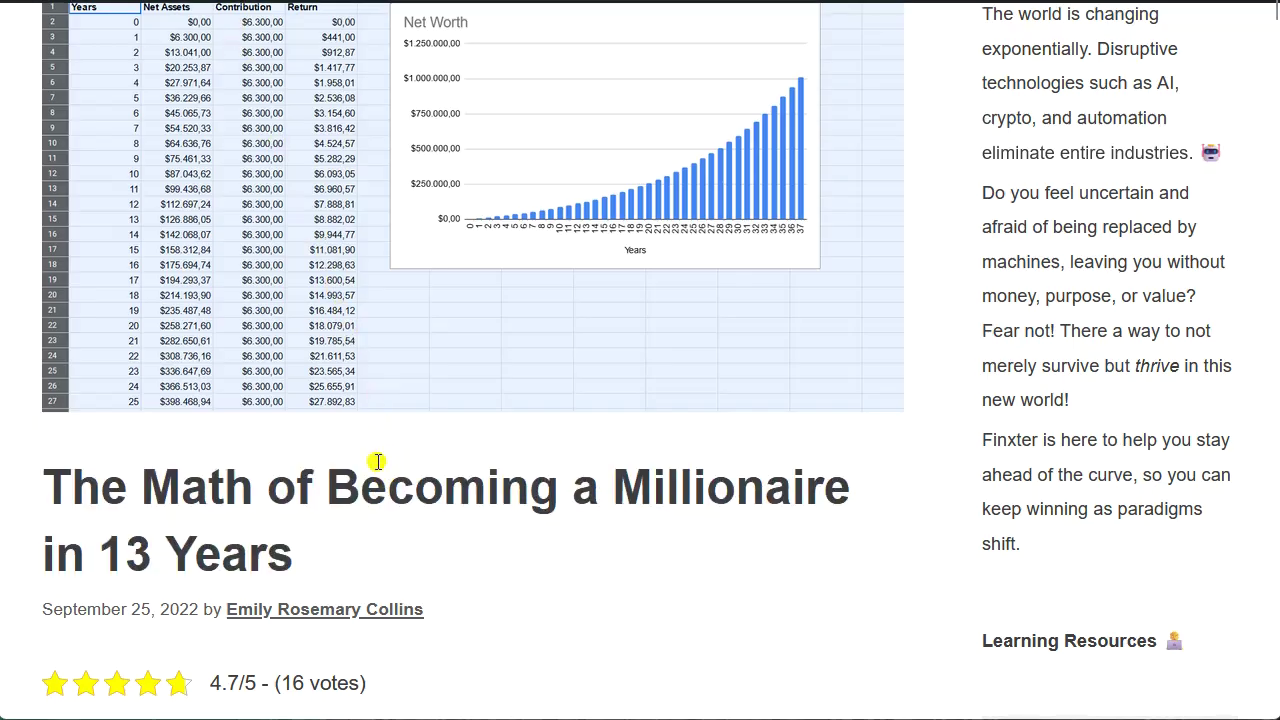
- Skim the introduction of the article on becoming a millionaire in 13 years and continue to its Base Strategy section
scroll(380, 470, "down", 10)
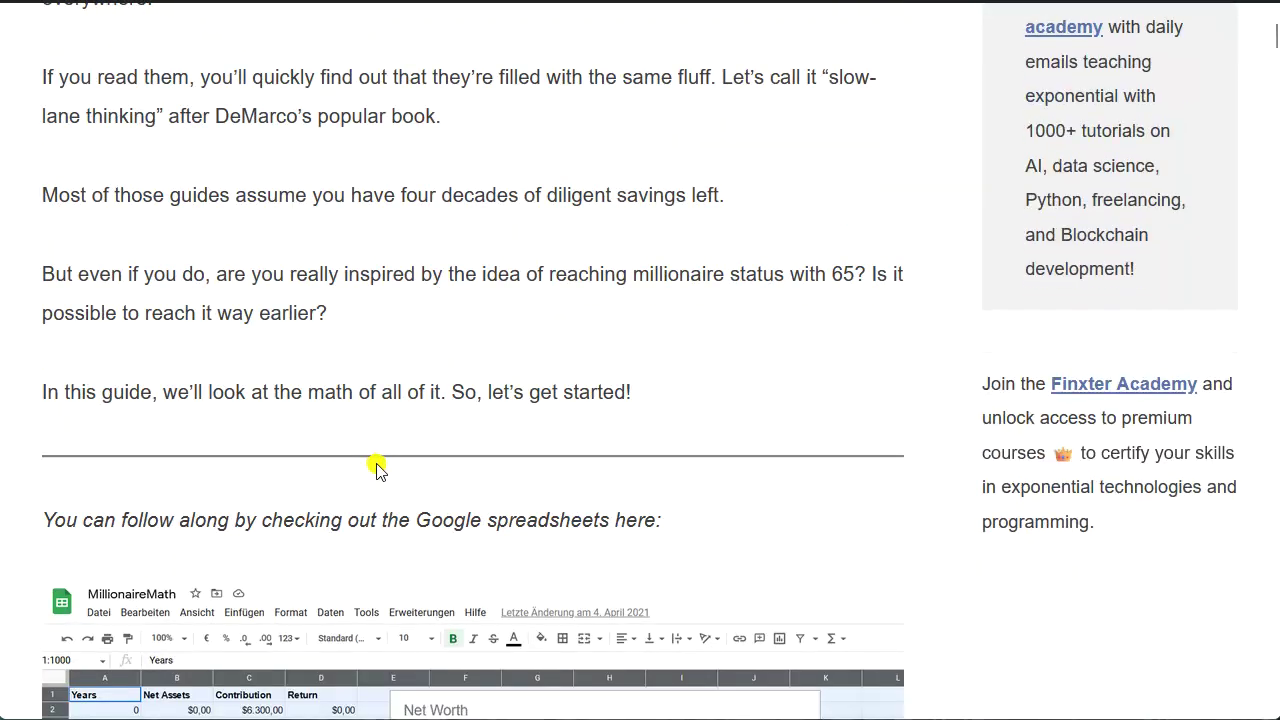
scroll(376, 470, "down", 5)
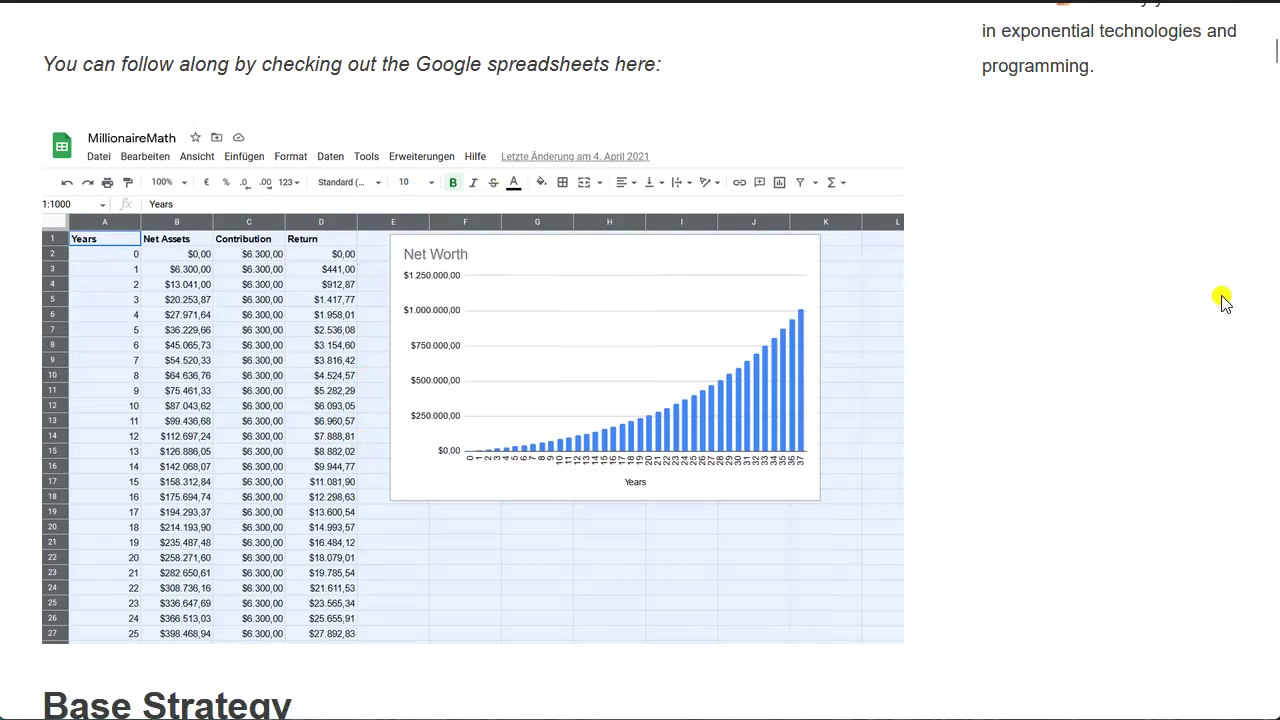
scroll(1160, 300, "down", 1)
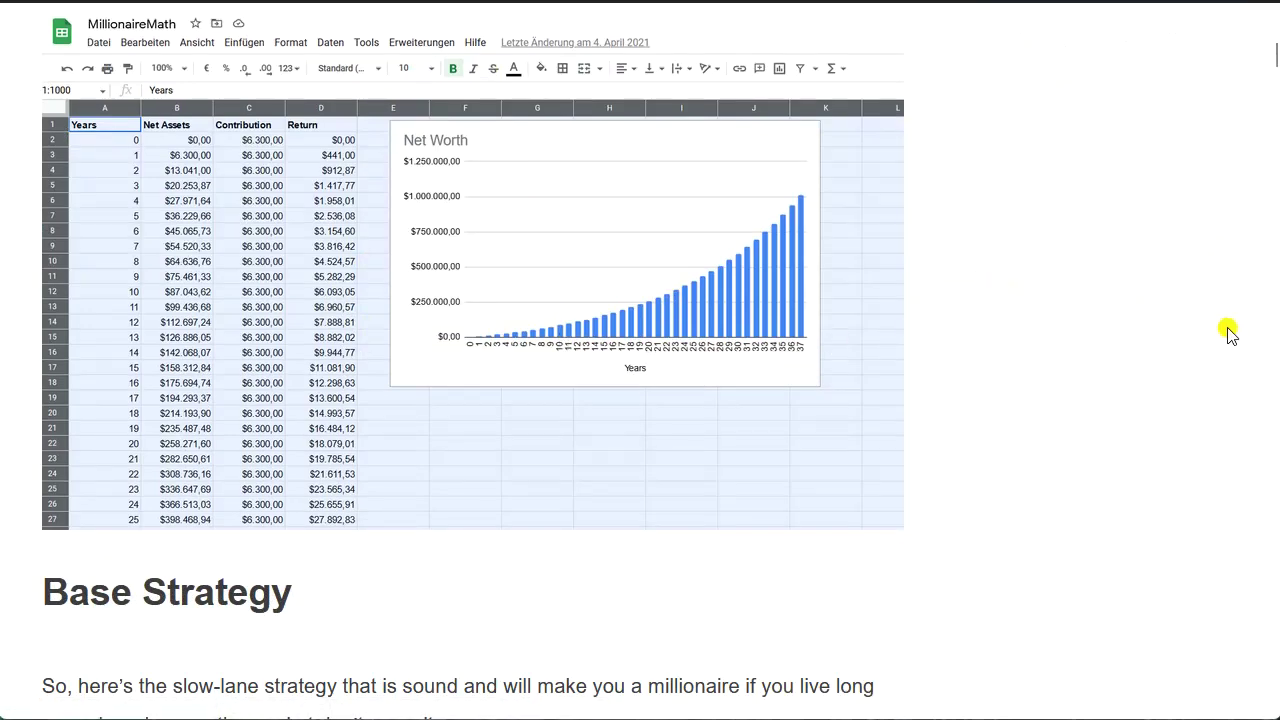
scroll(1108, 380, "up", 2)
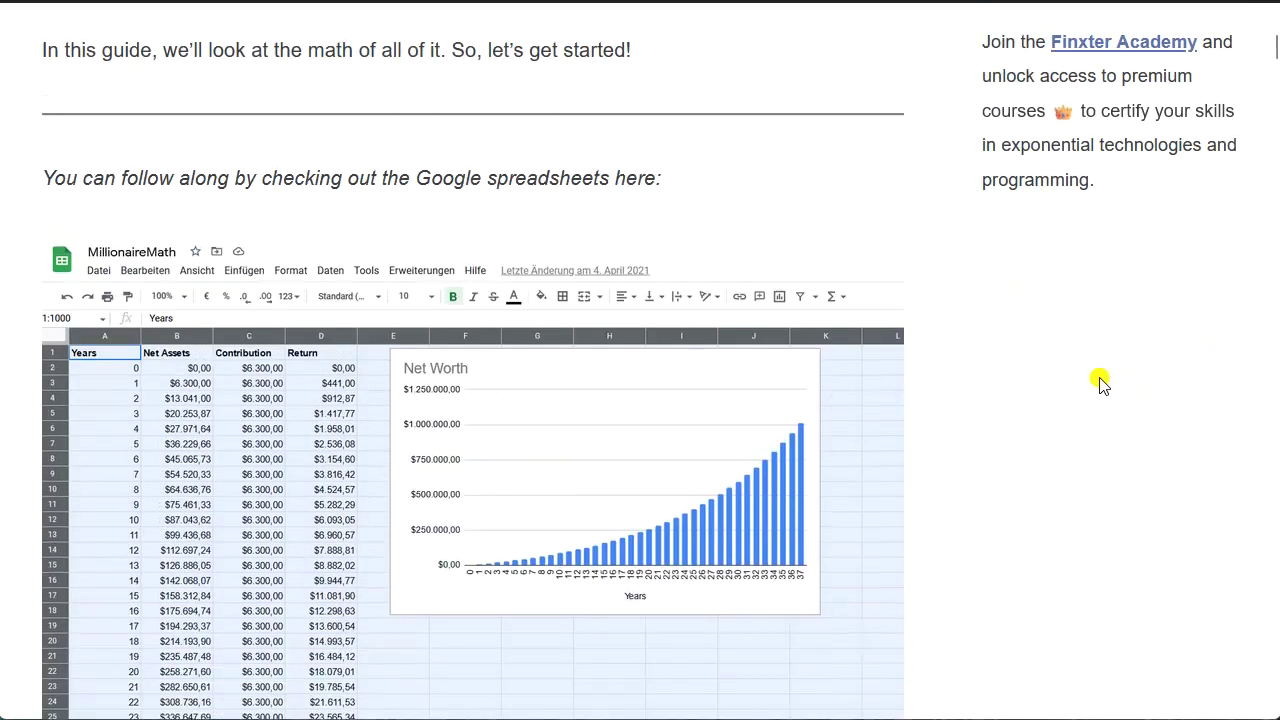
scroll(1100, 383, "up", 4)
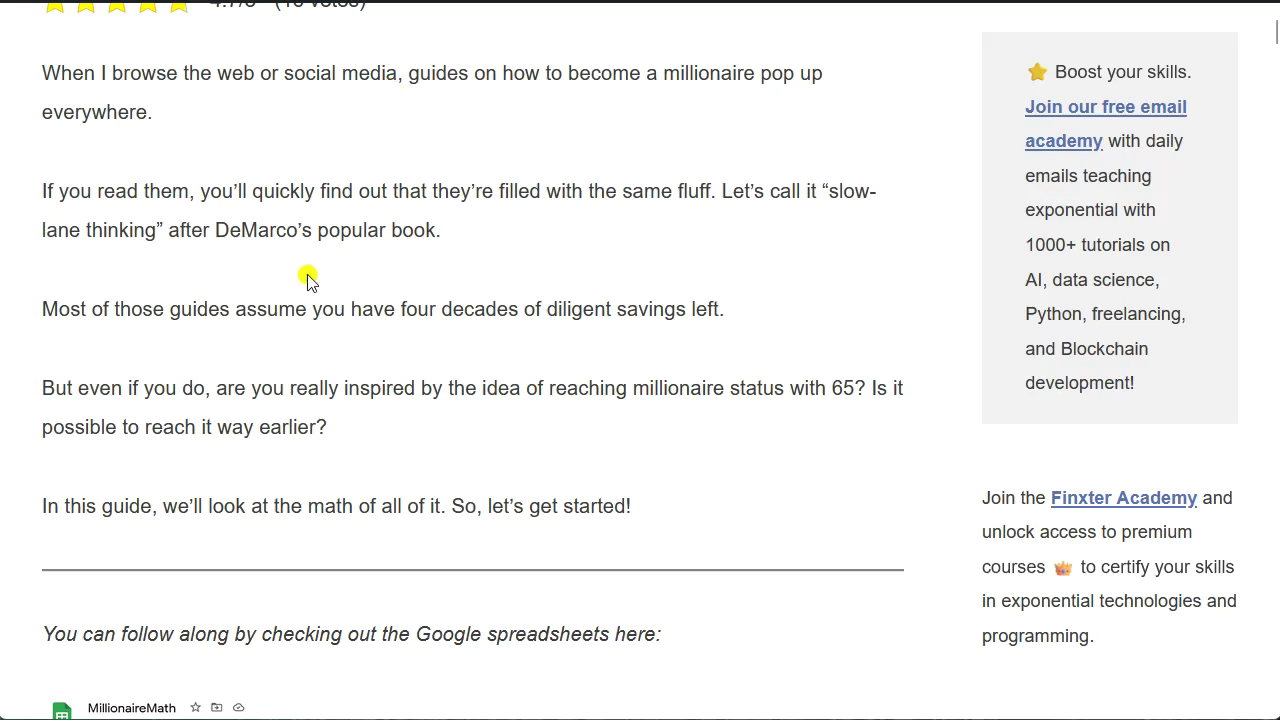
scroll(305, 280, "down", 3)
scroll(305, 285, "down", 8)
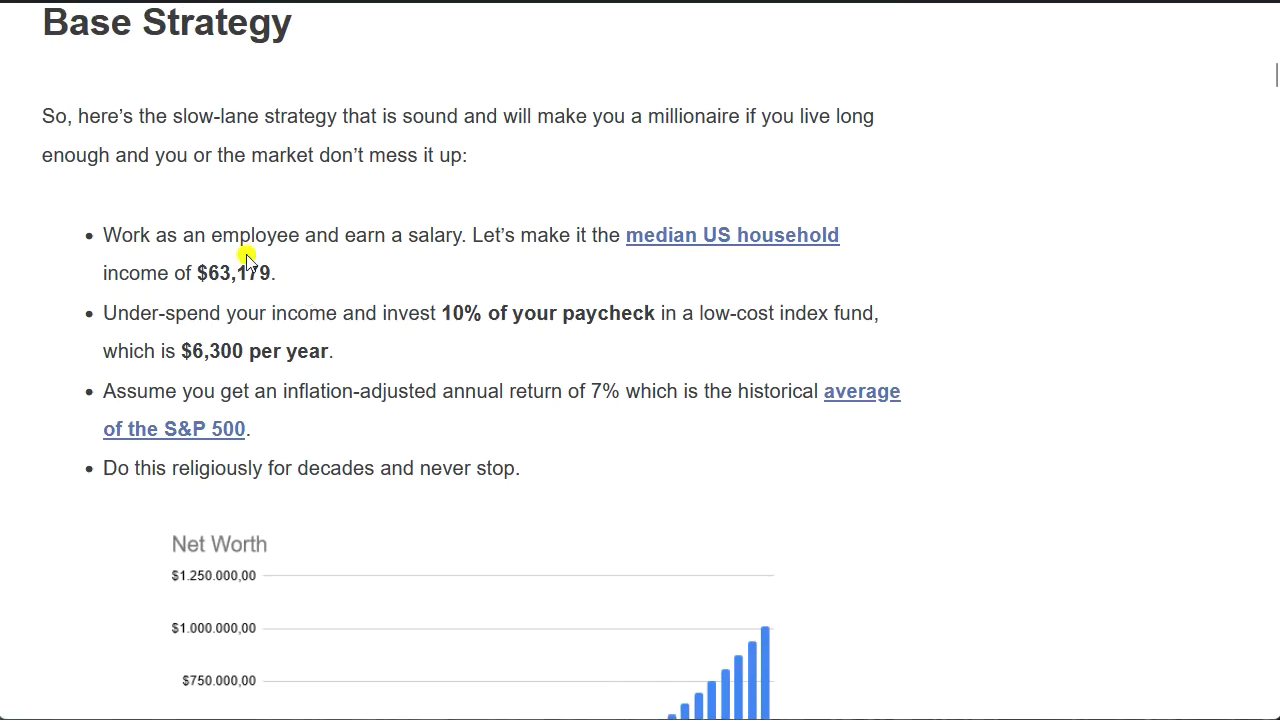
- Highlight the employee salary and household income figure in the first Base Strategy bullet while reading it
left_click_drag(208, 236, 461, 245)
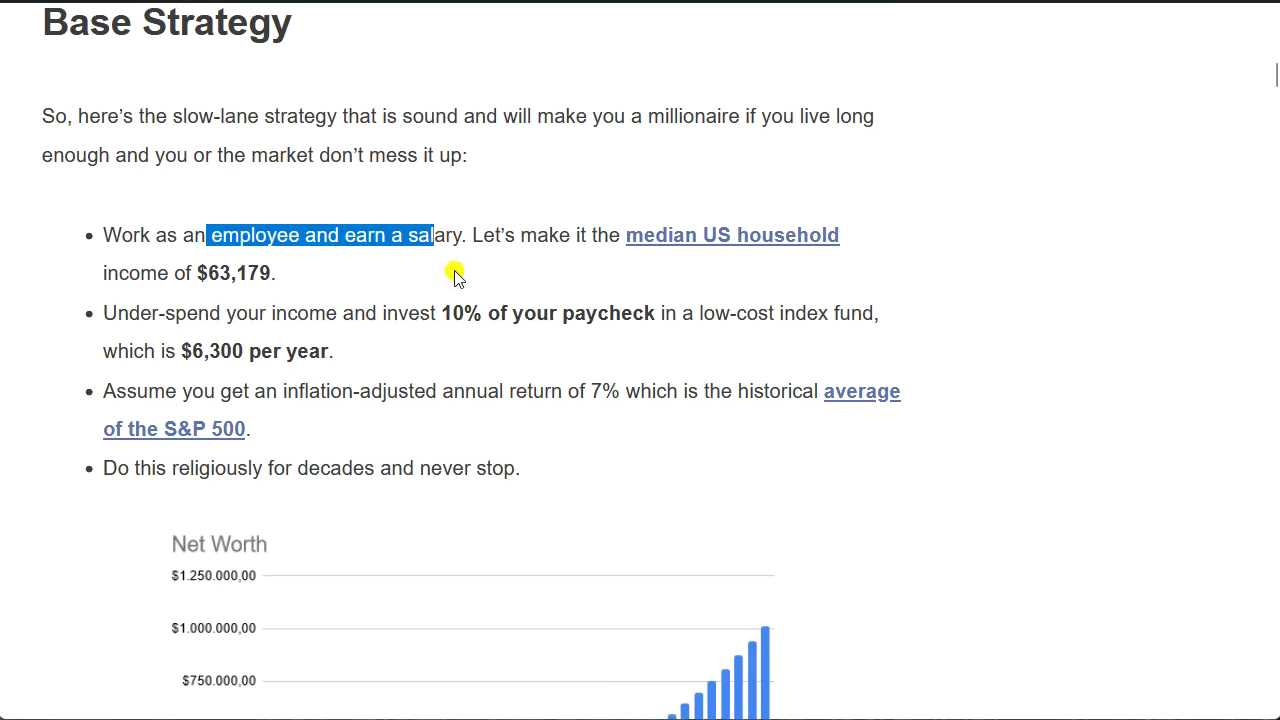
left_click(386, 232)
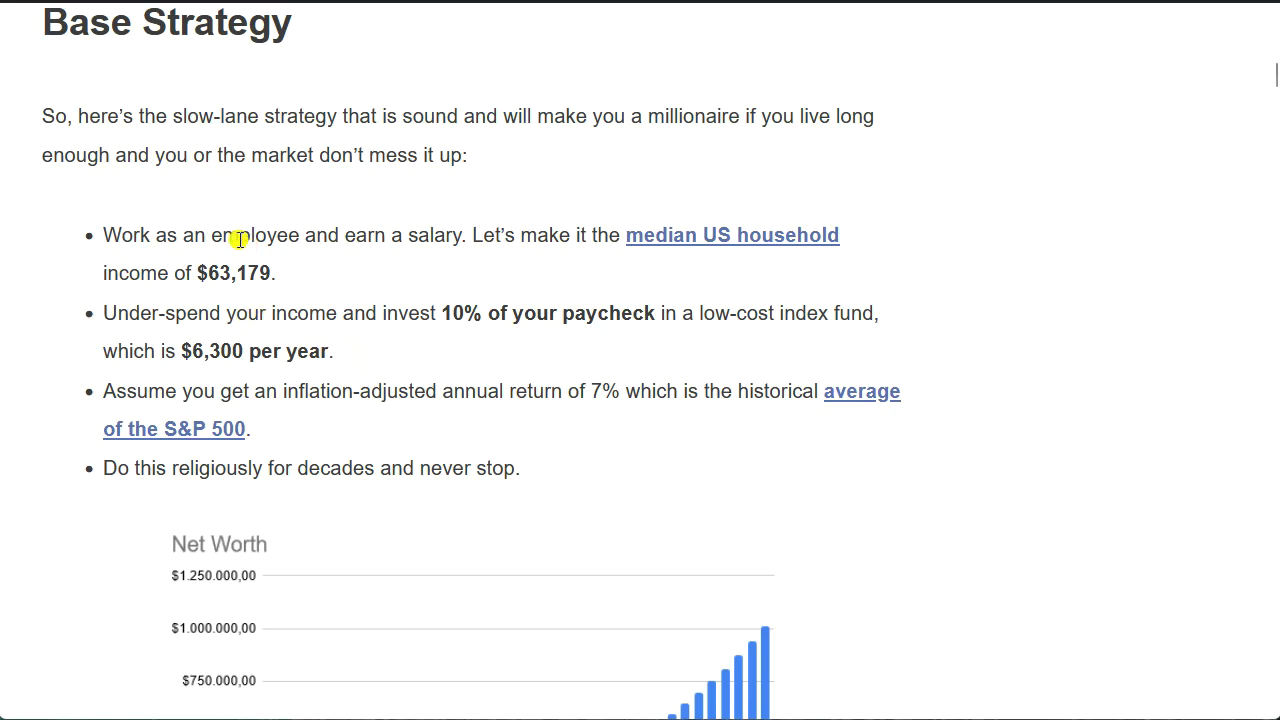
left_click_drag(151, 238, 207, 277)
left_click(283, 285)
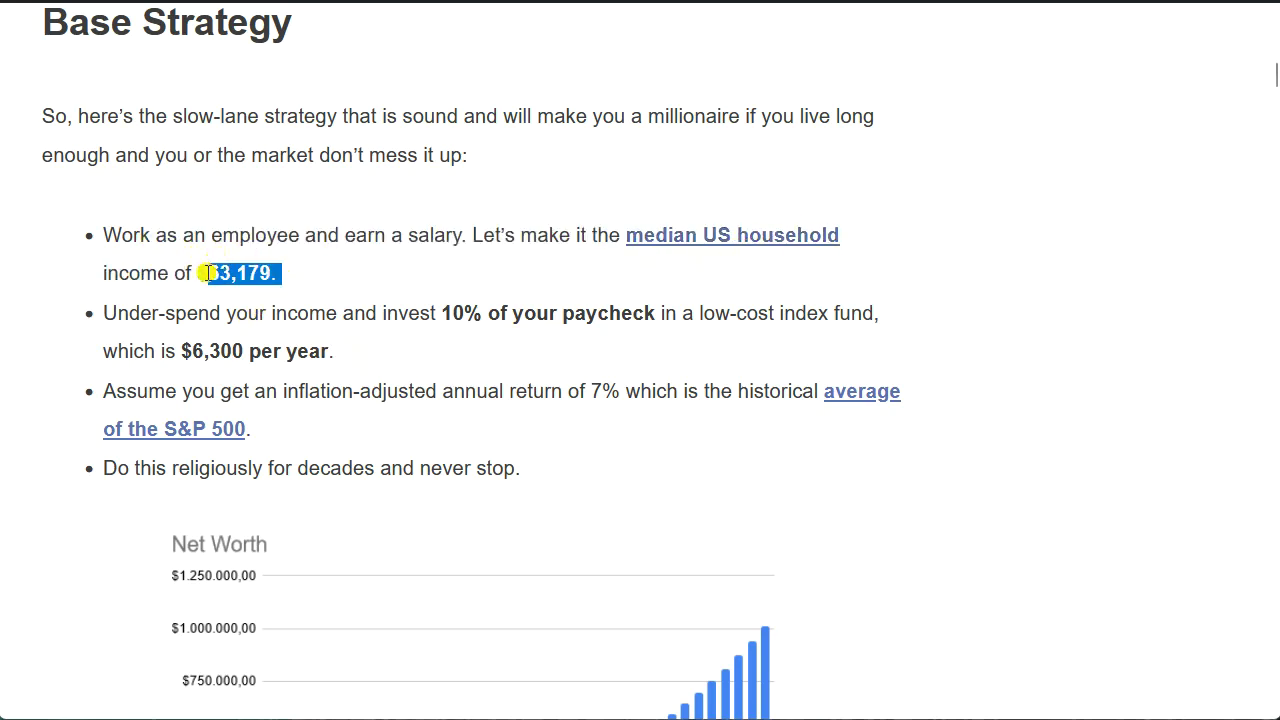
left_click(207, 273)
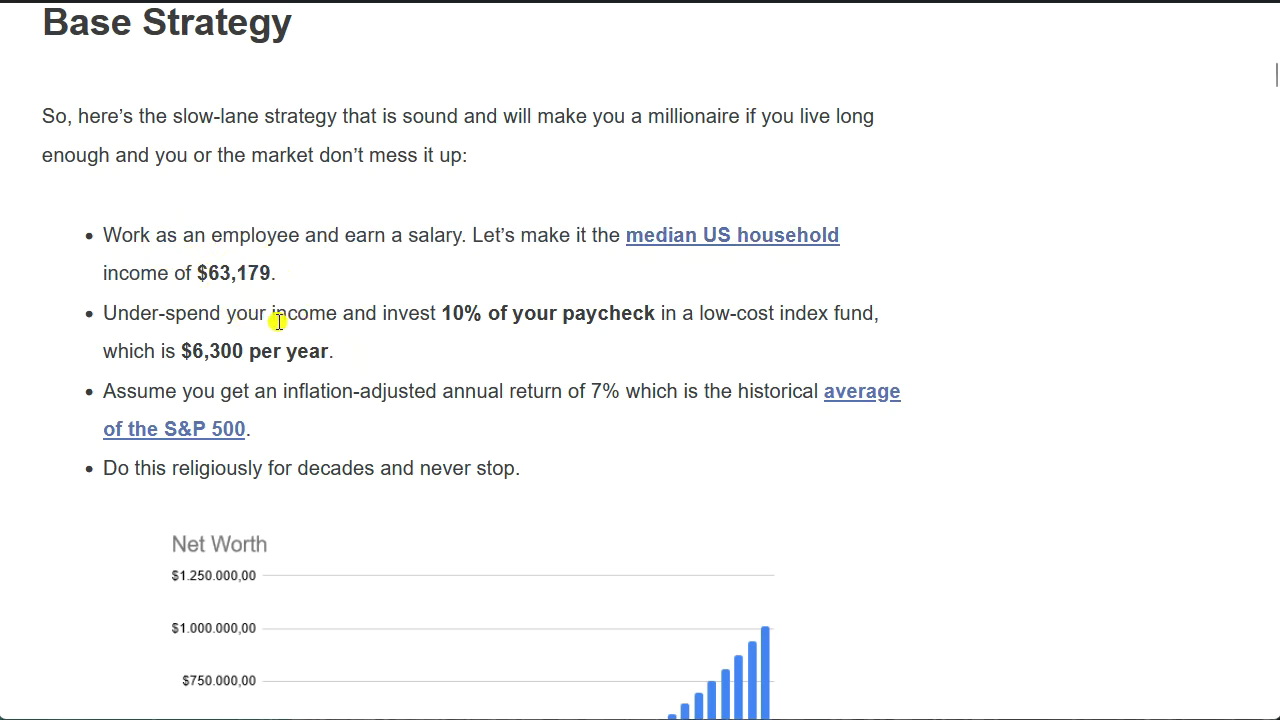
- Highlight the invested paycheck share and yearly amount while reading the second Base Strategy bullet, and mark text in the annual return bullet
left_click_drag(272, 314, 349, 346)
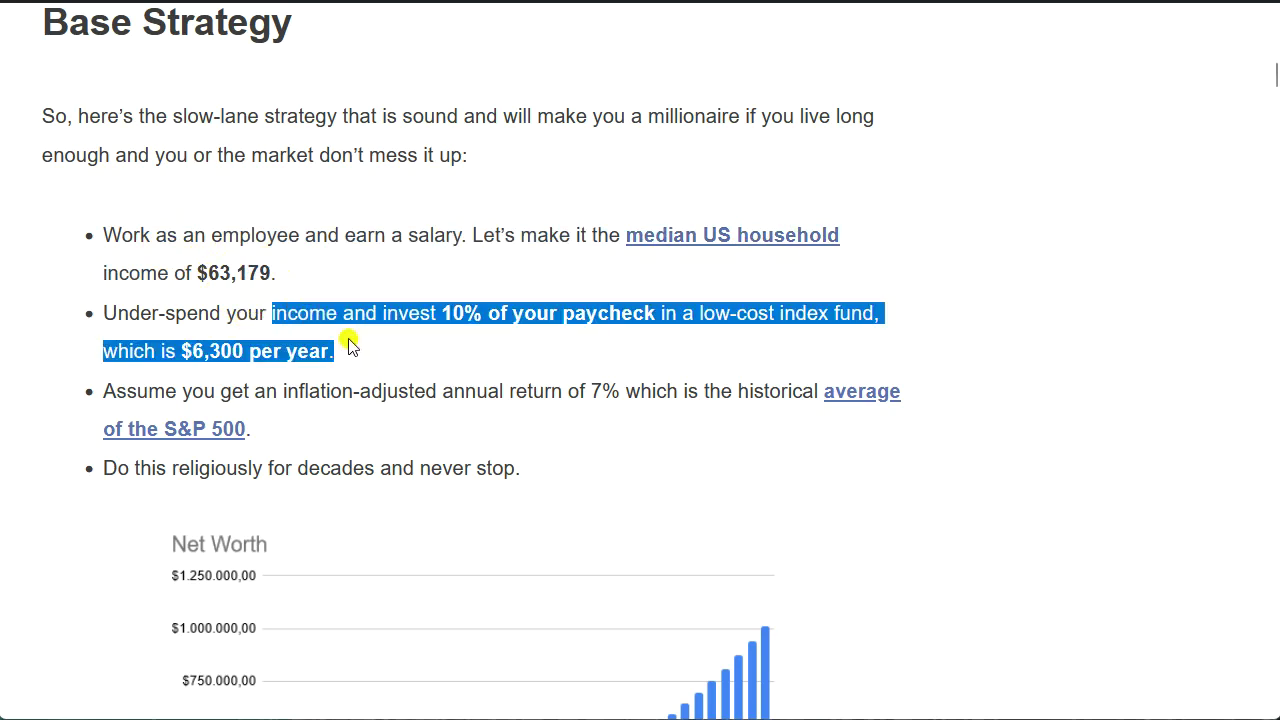
left_click(594, 347)
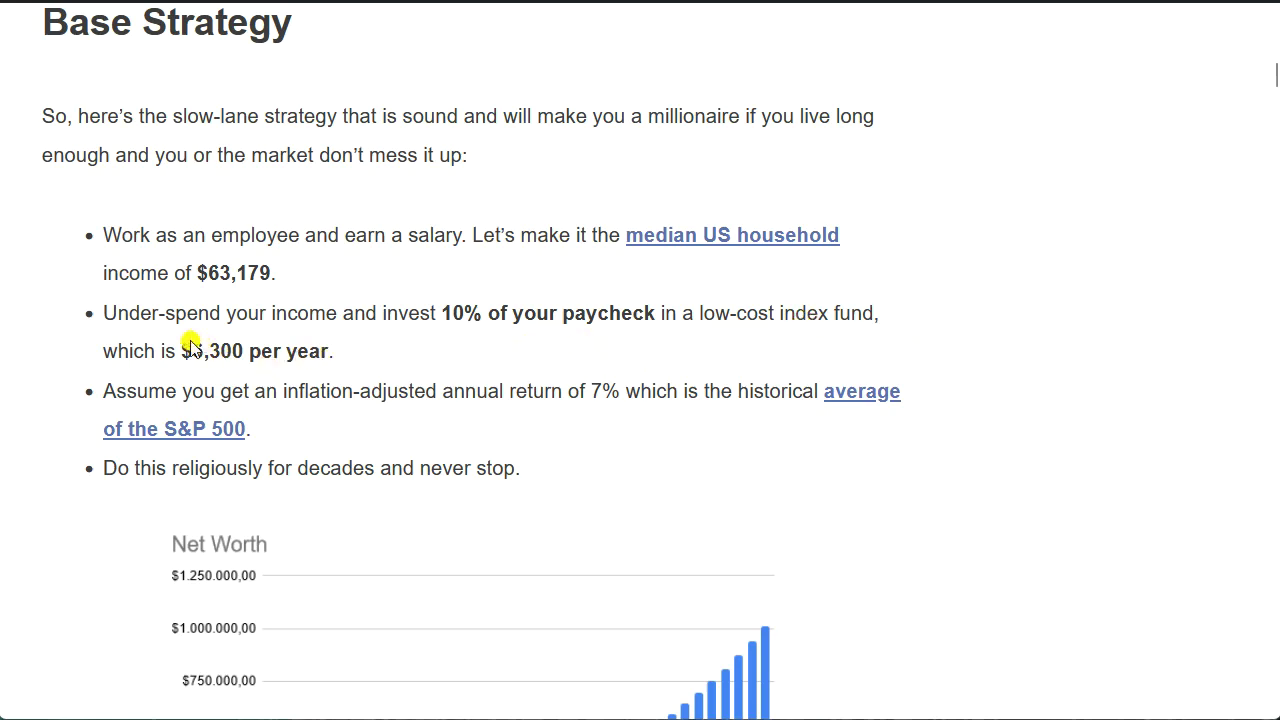
left_click_drag(180, 352, 323, 373)
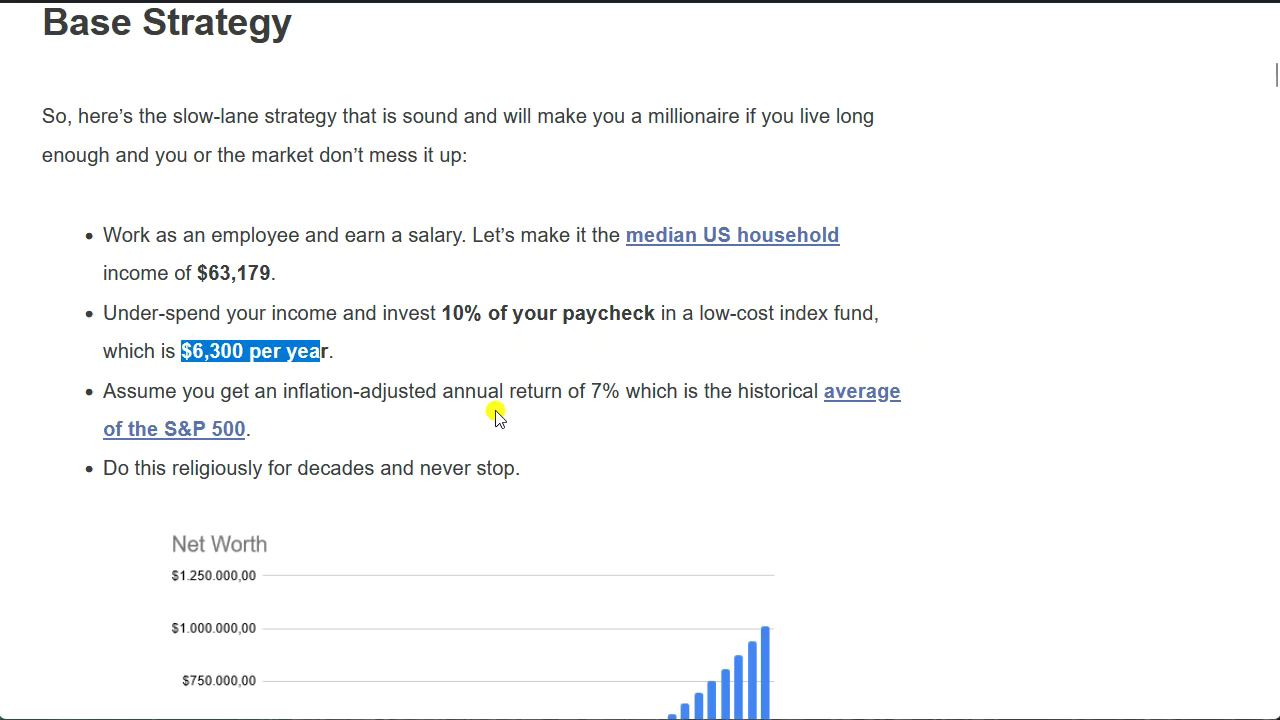
left_click_drag(539, 377, 570, 386)
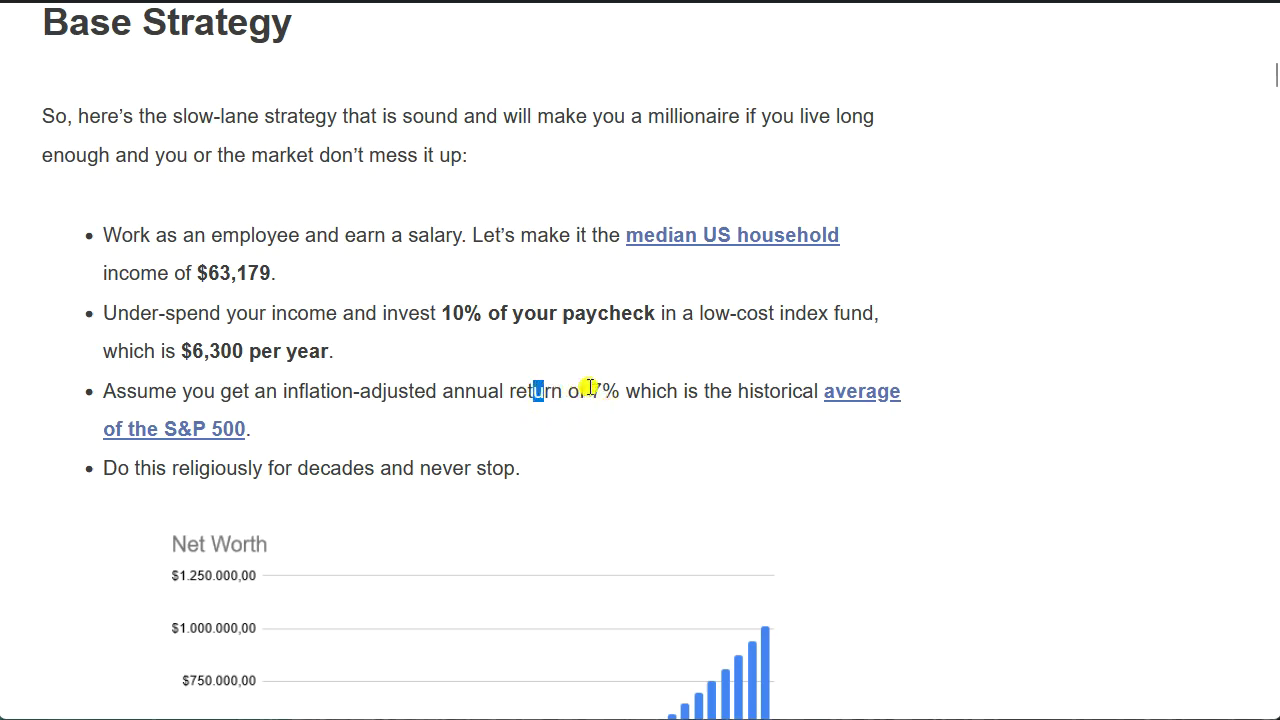
left_click_drag(585, 389, 590, 383)
left_click(585, 420)
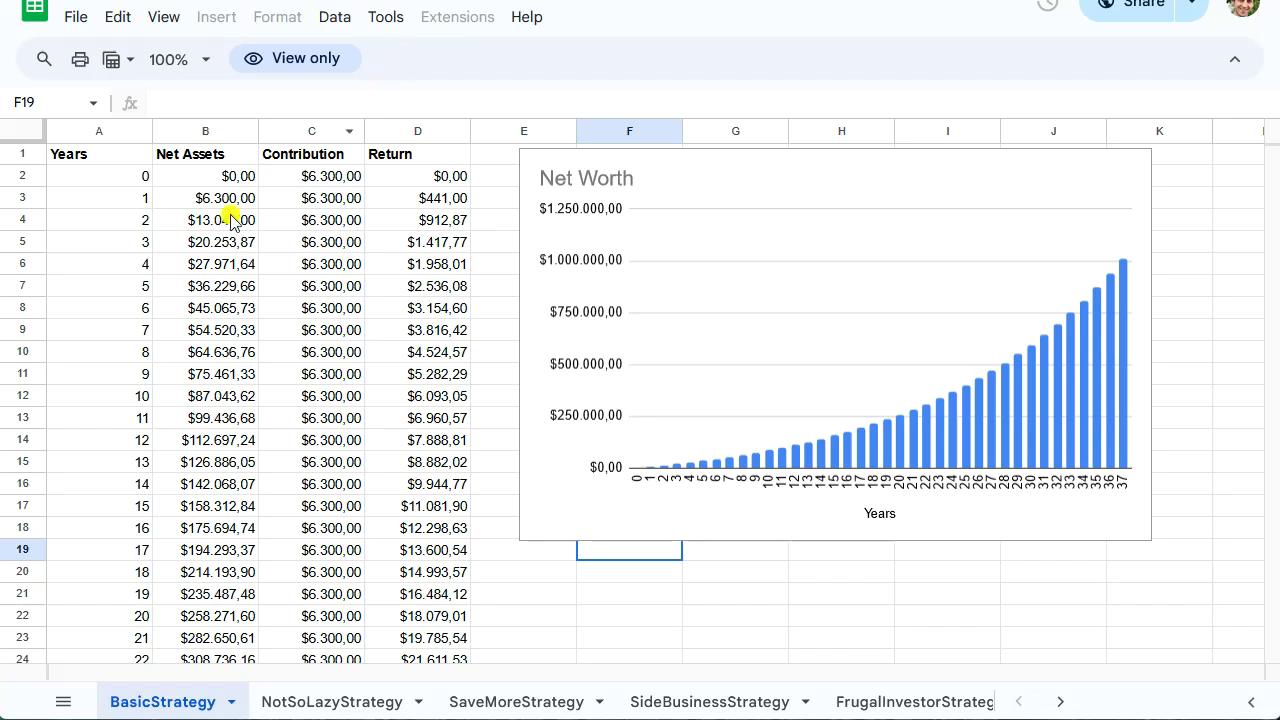
- In the BasicStrategy sheet in Google Sheets, inspect the year 0 cells A2 to D2, including the Return formula
left_click(135, 178)
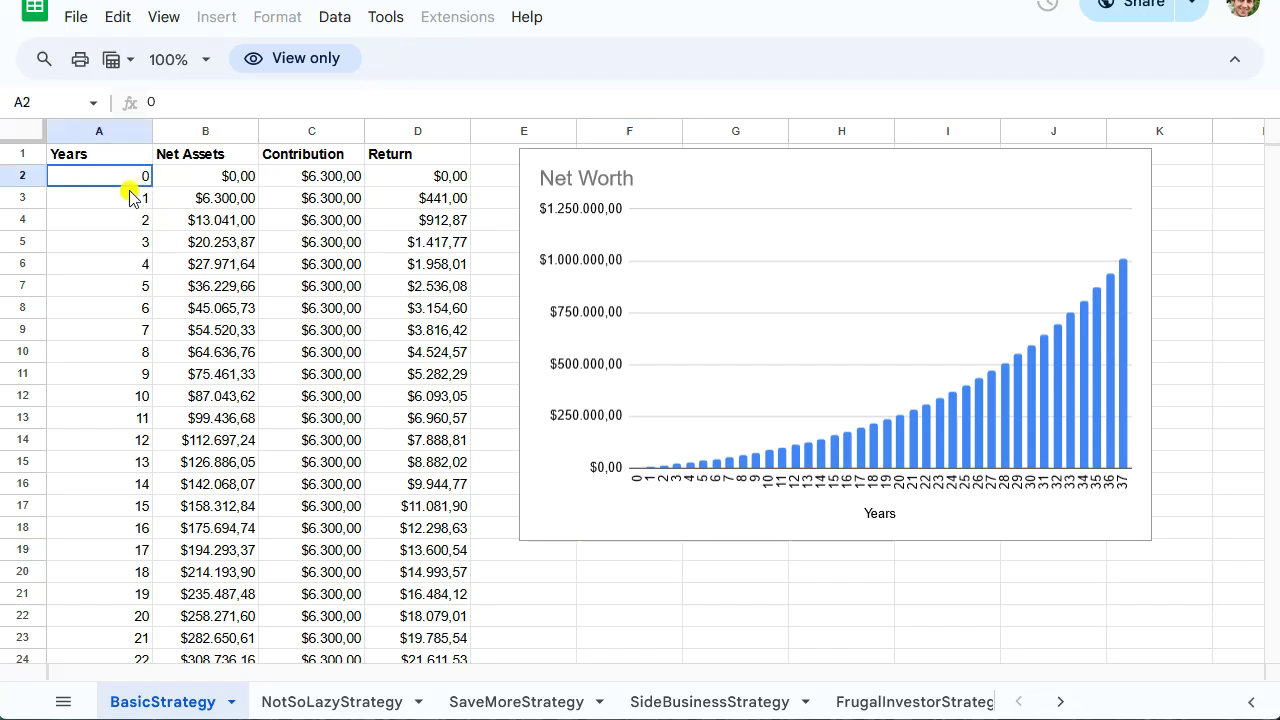
left_click(233, 180)
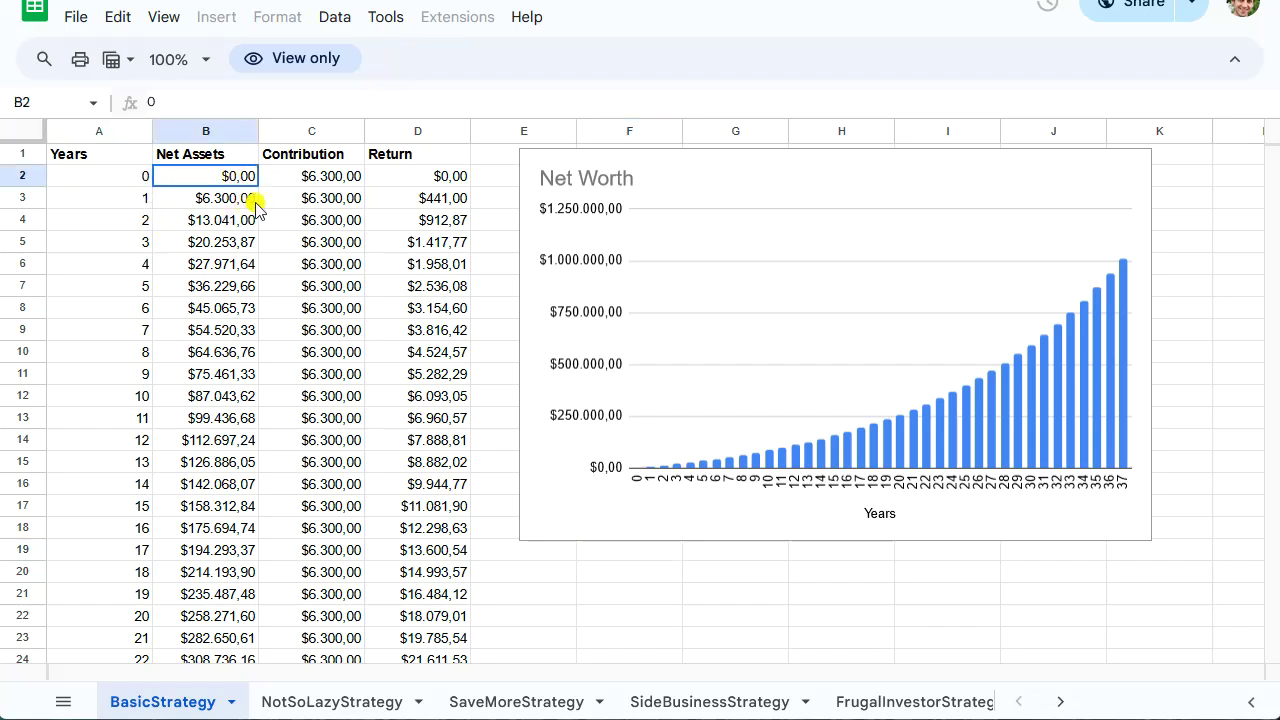
left_click(316, 176)
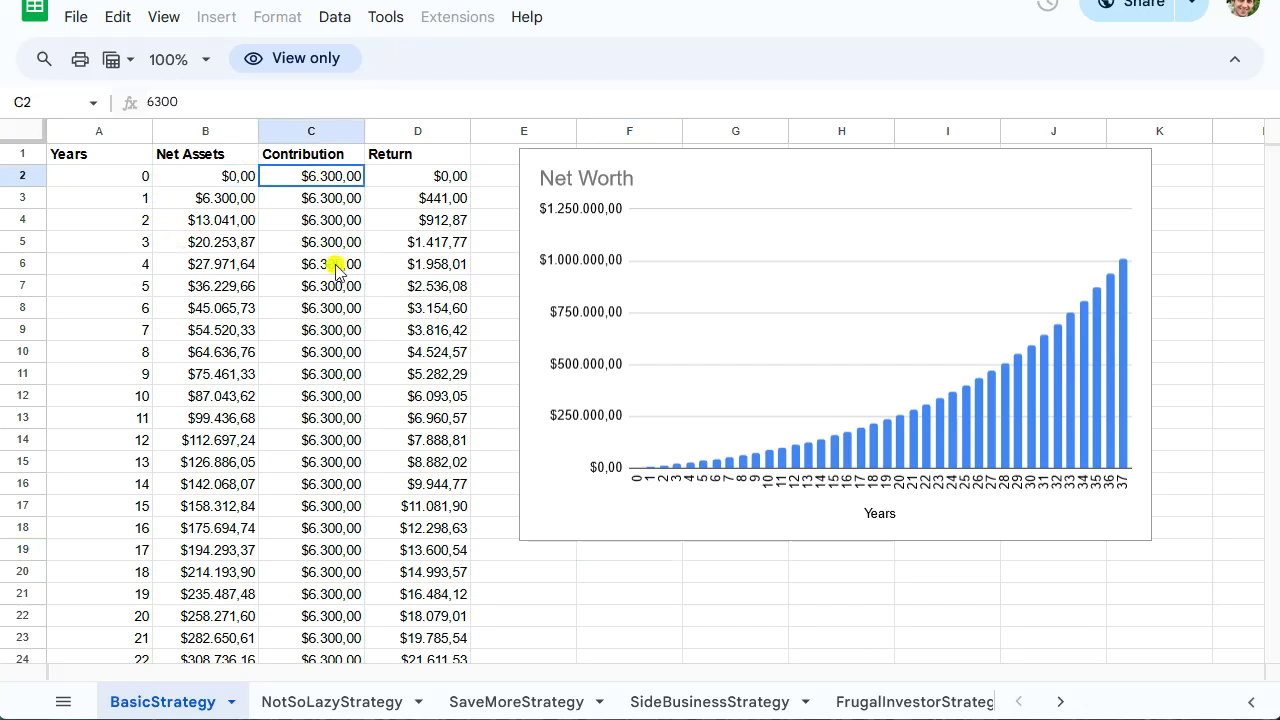
left_click(423, 180)
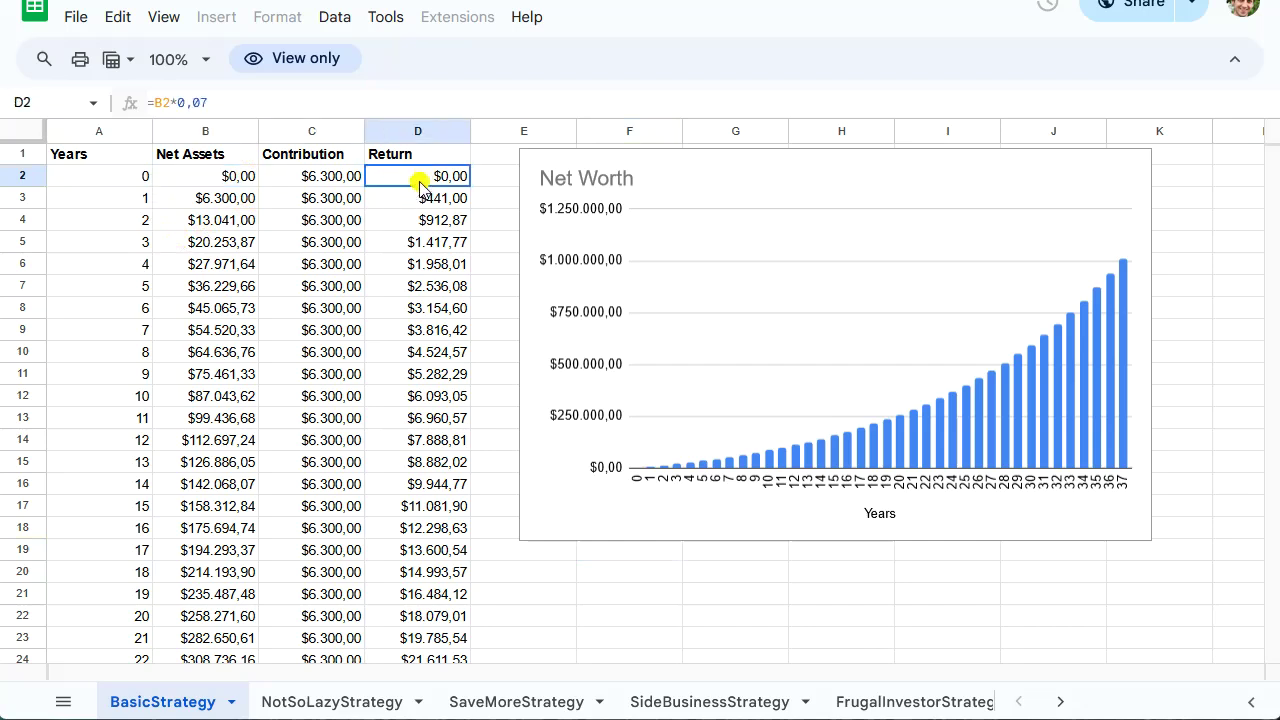
- Inspect the yearly Contribution cells one by one from C3 to C7
left_click(318, 198)
left_click(325, 221)
left_click(331, 243)
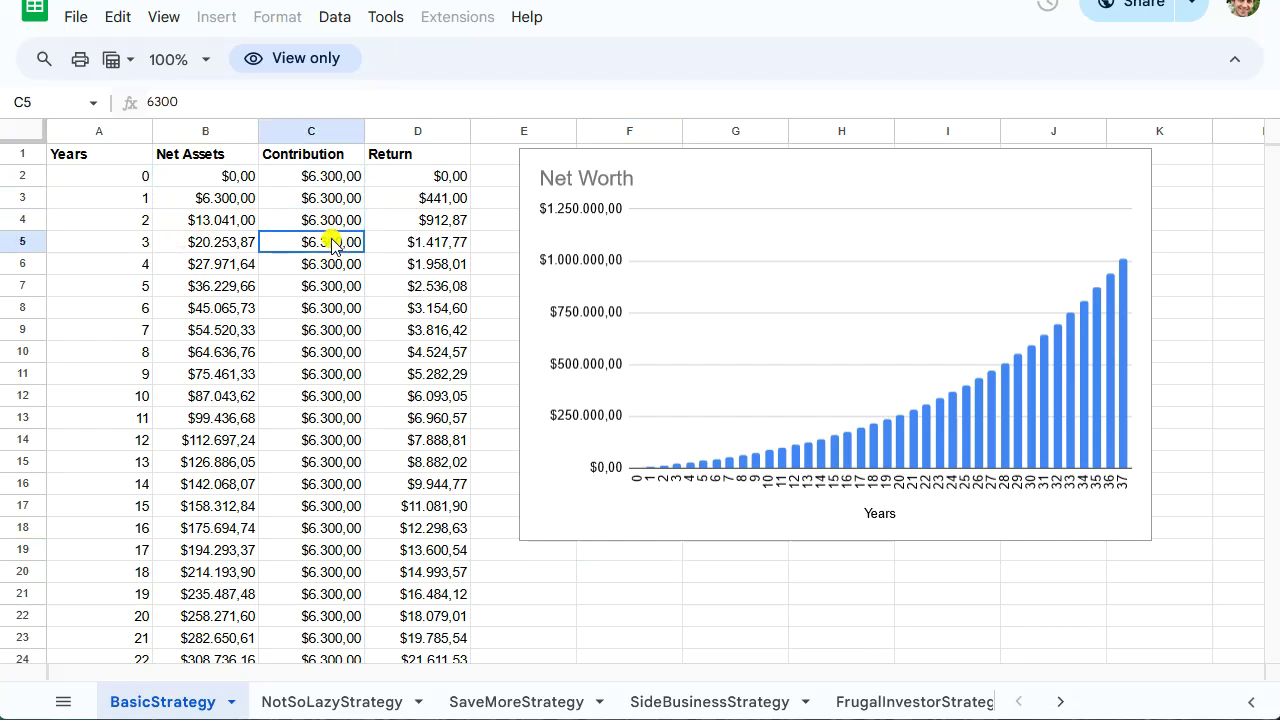
left_click(336, 265)
left_click(340, 288)
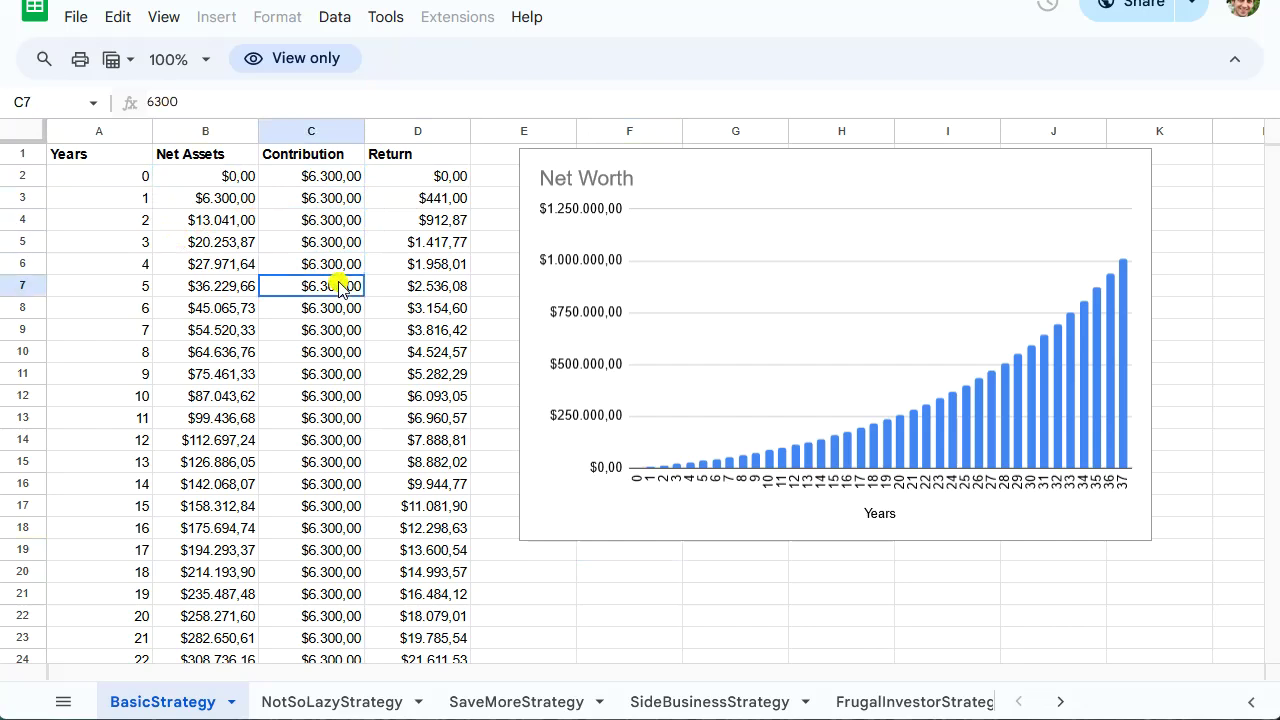
- Examine the growth of Net Assets by selecting B2:B10, check the contribution in C2, and select B2:B18
left_click_drag(240, 180, 244, 353)
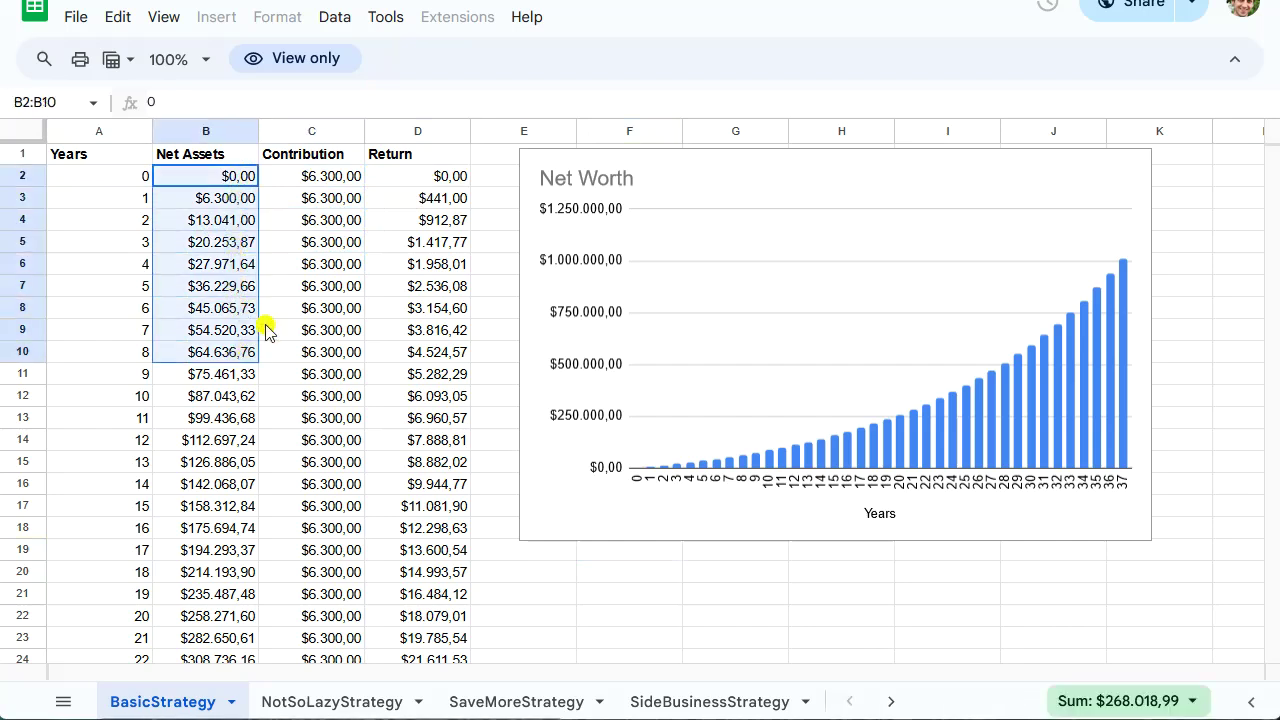
left_click(329, 172)
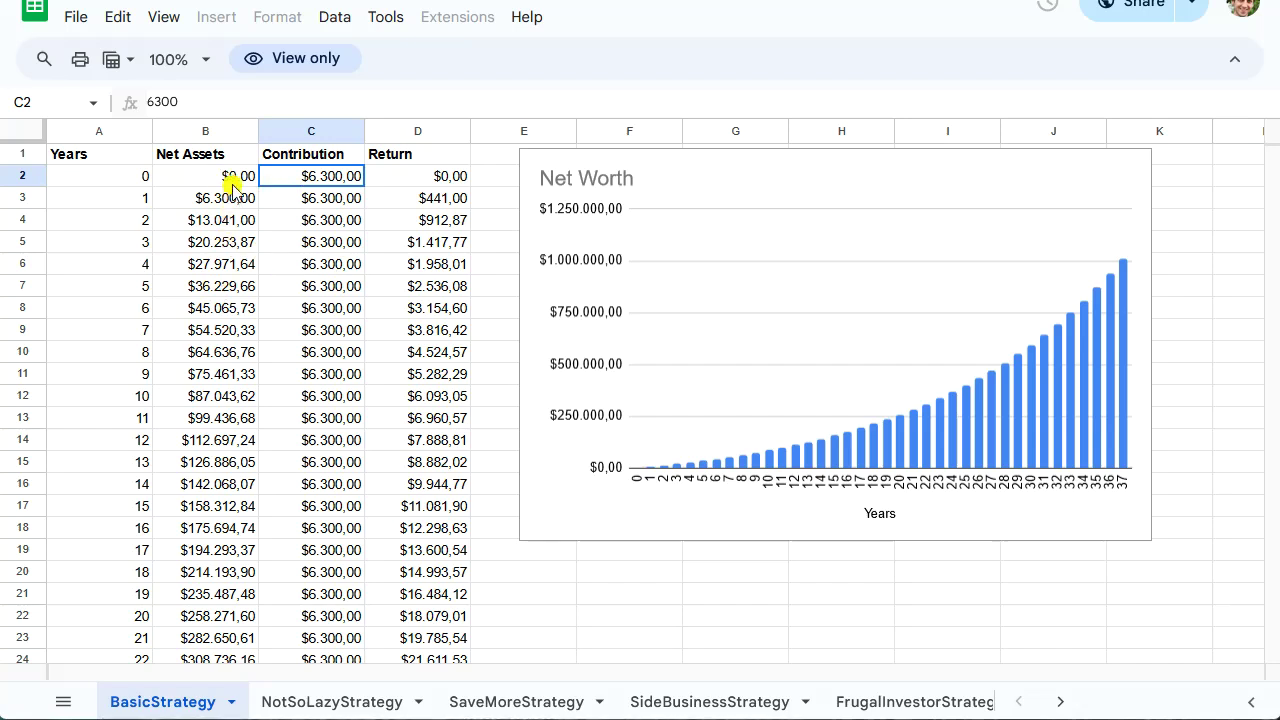
left_click_drag(228, 177, 245, 535)
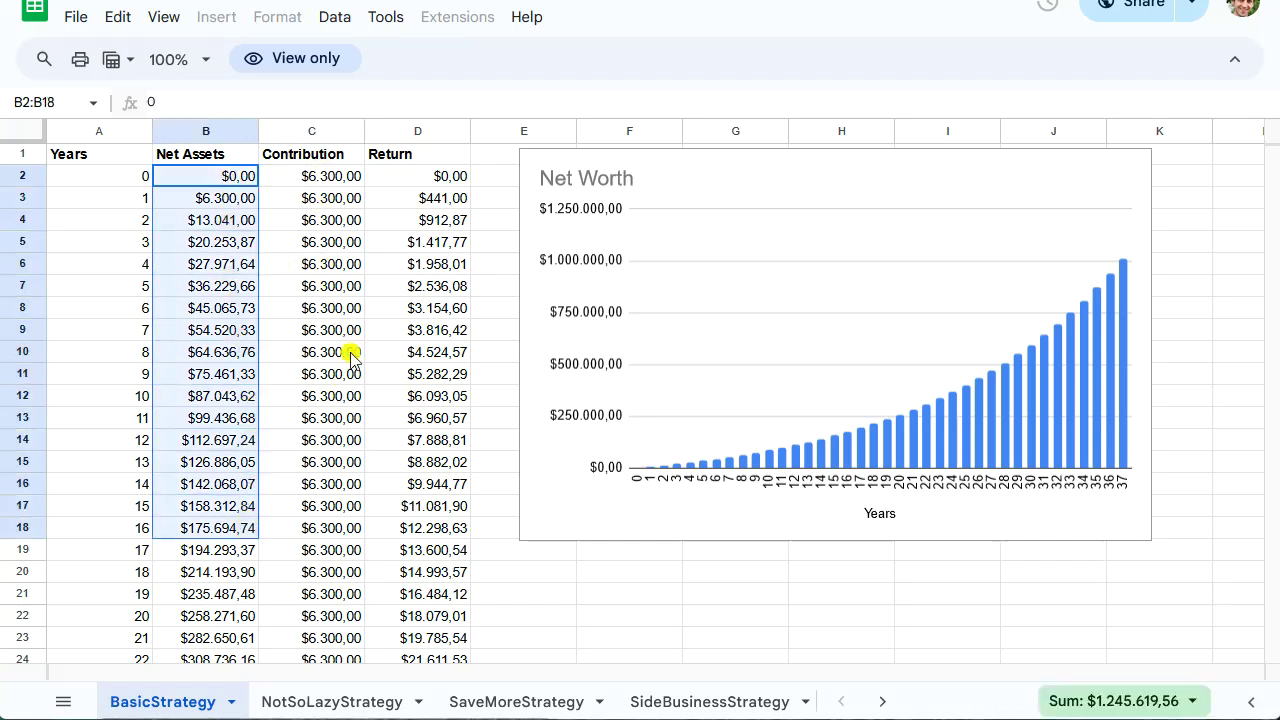
- Select the Contribution ranges C2:C14 and C2:C13 to review the yearly payments, and check the Return formula in D8
left_click(352, 288)
left_click_drag(341, 176, 330, 455)
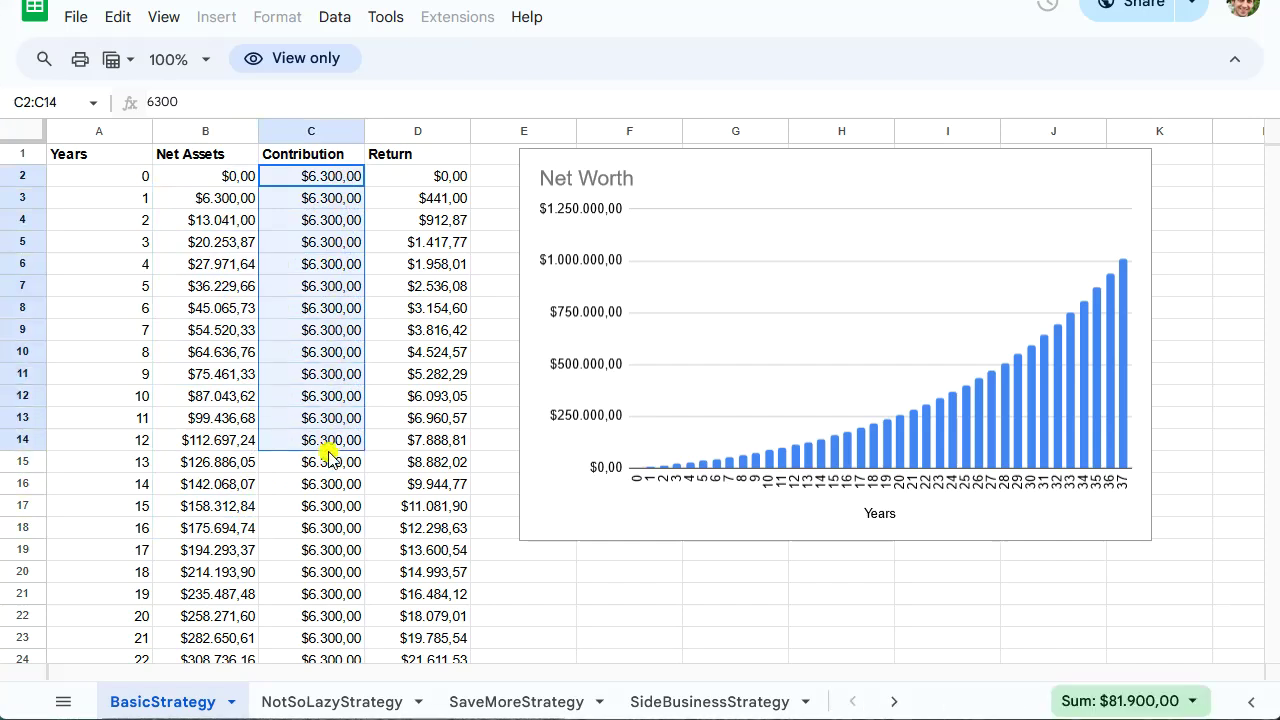
left_click(387, 316)
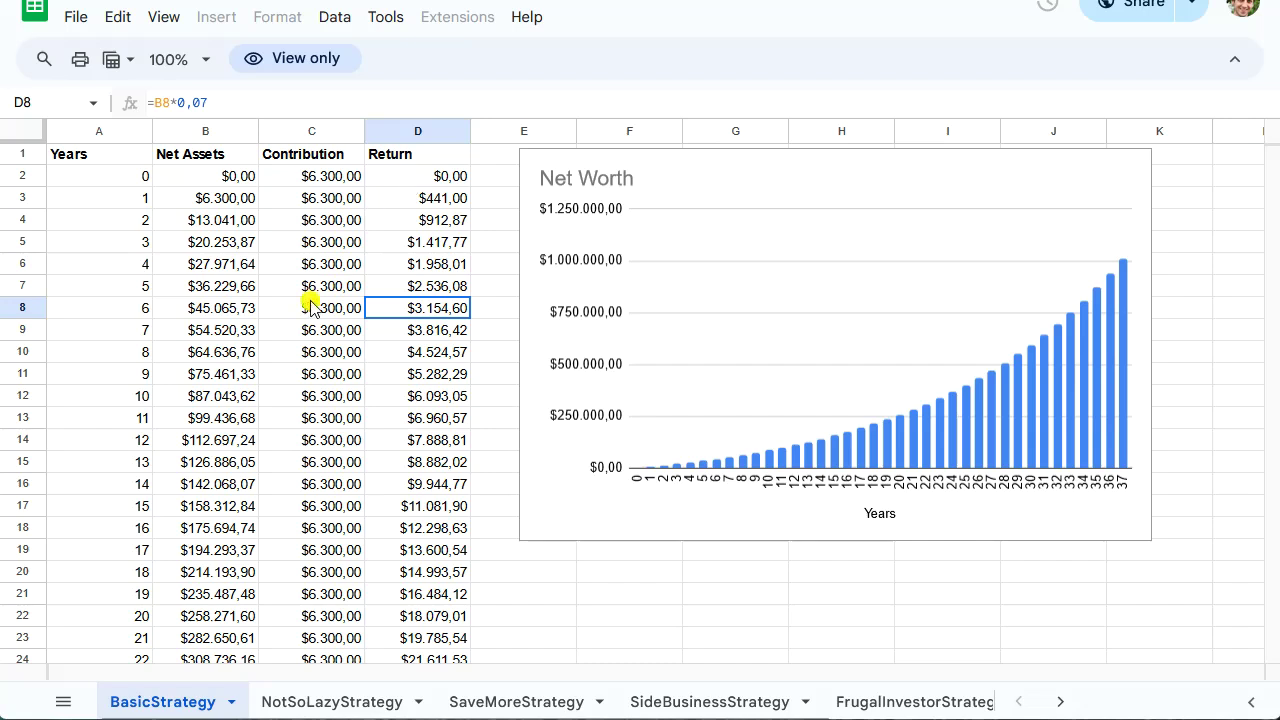
left_click_drag(314, 176, 328, 428)
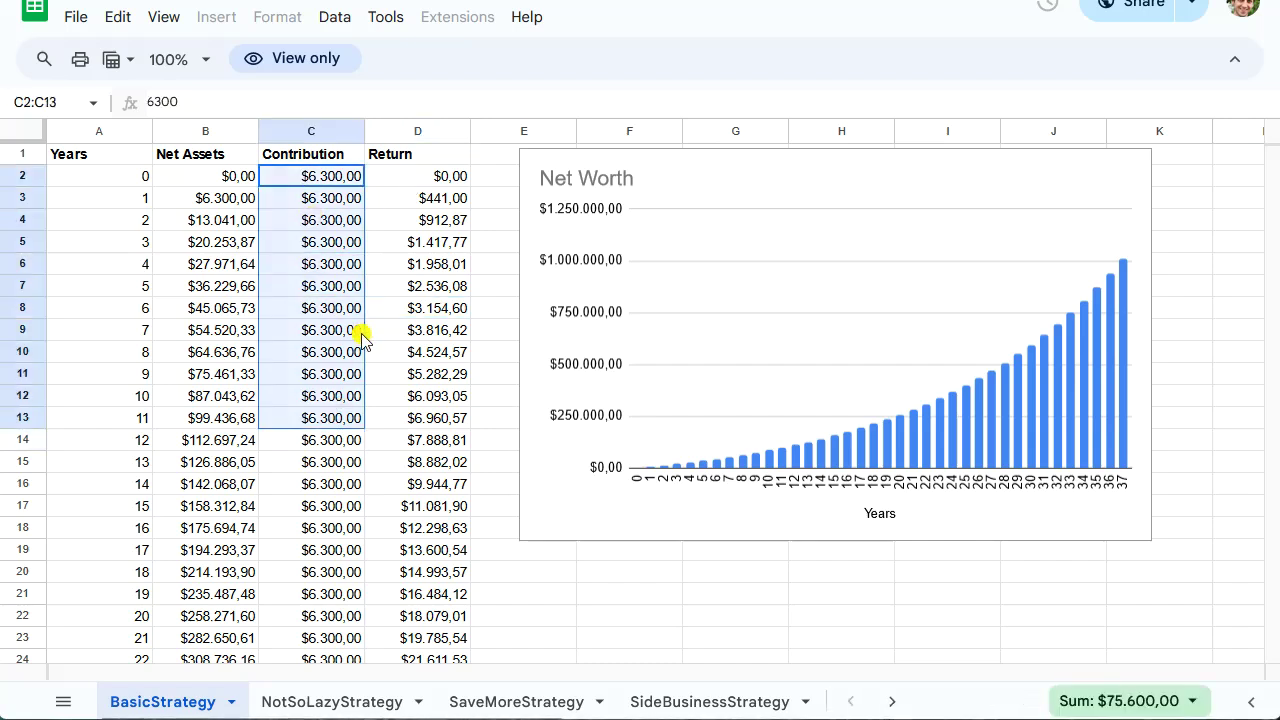
left_click(460, 300)
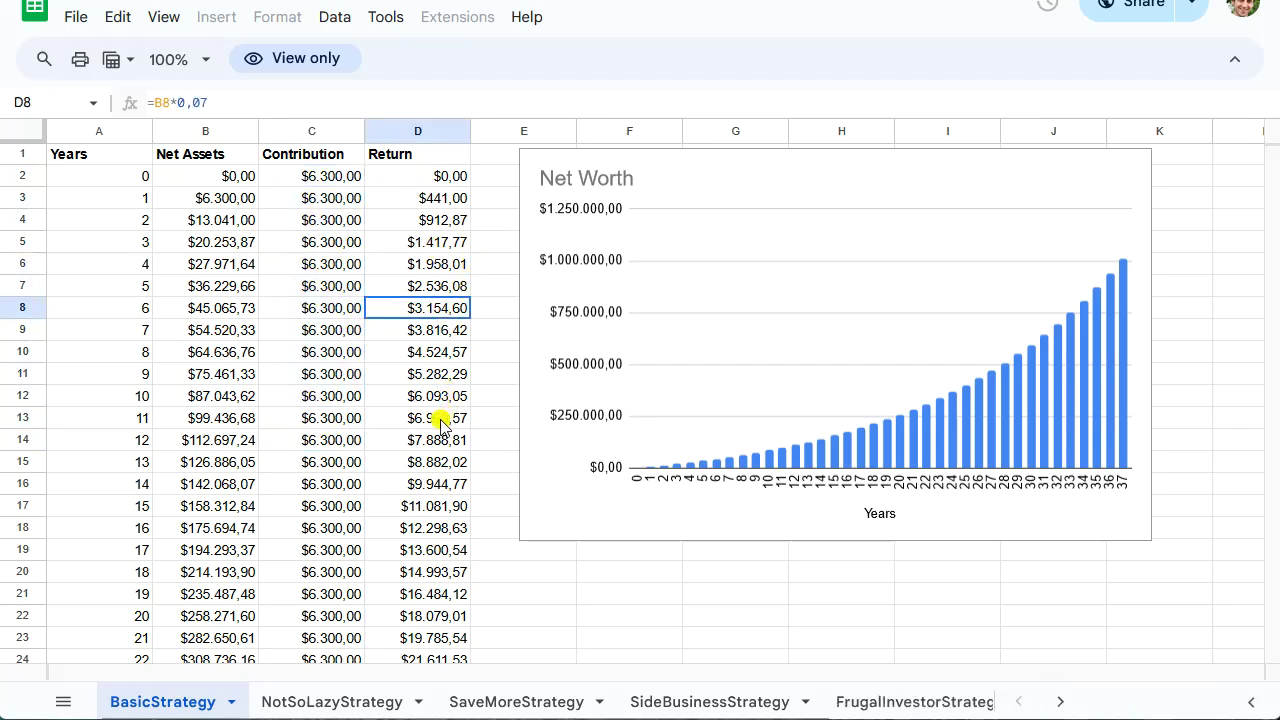
- Compare the return with the contribution in the year 11 row, A13:D13, and inspect the year 36 return in D38
left_click_drag(441, 419, 65, 418)
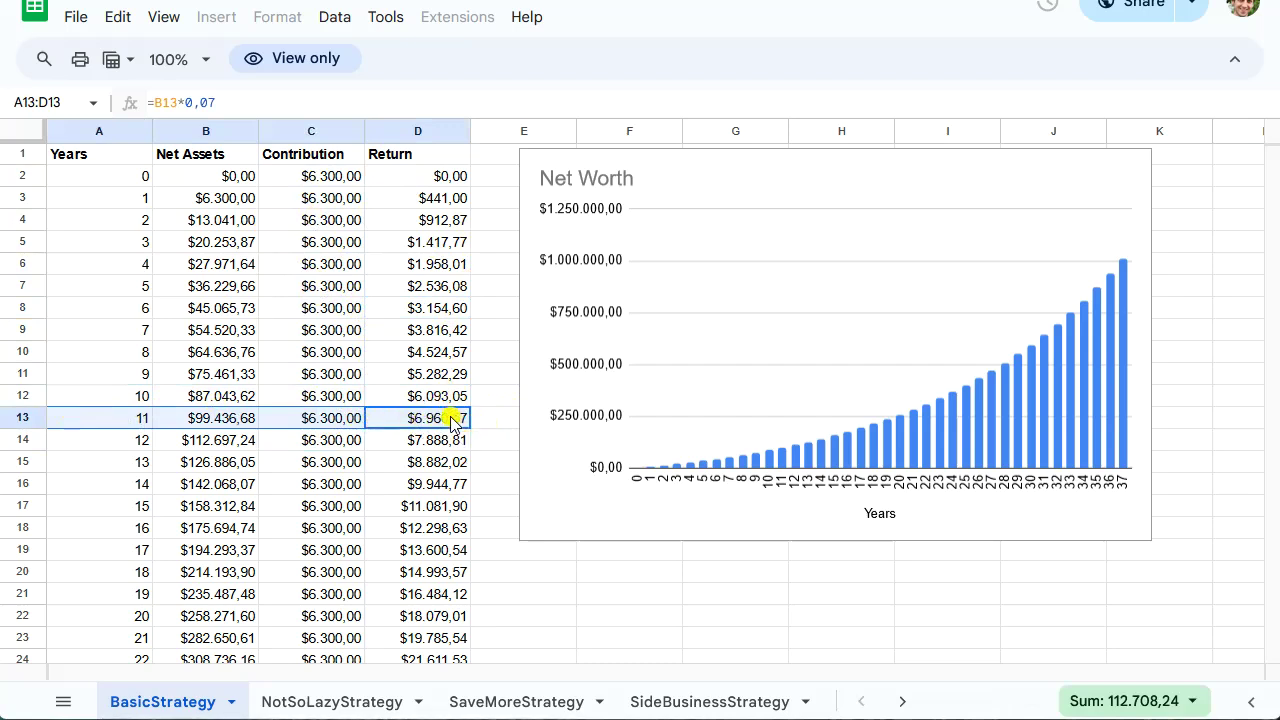
left_click(345, 418)
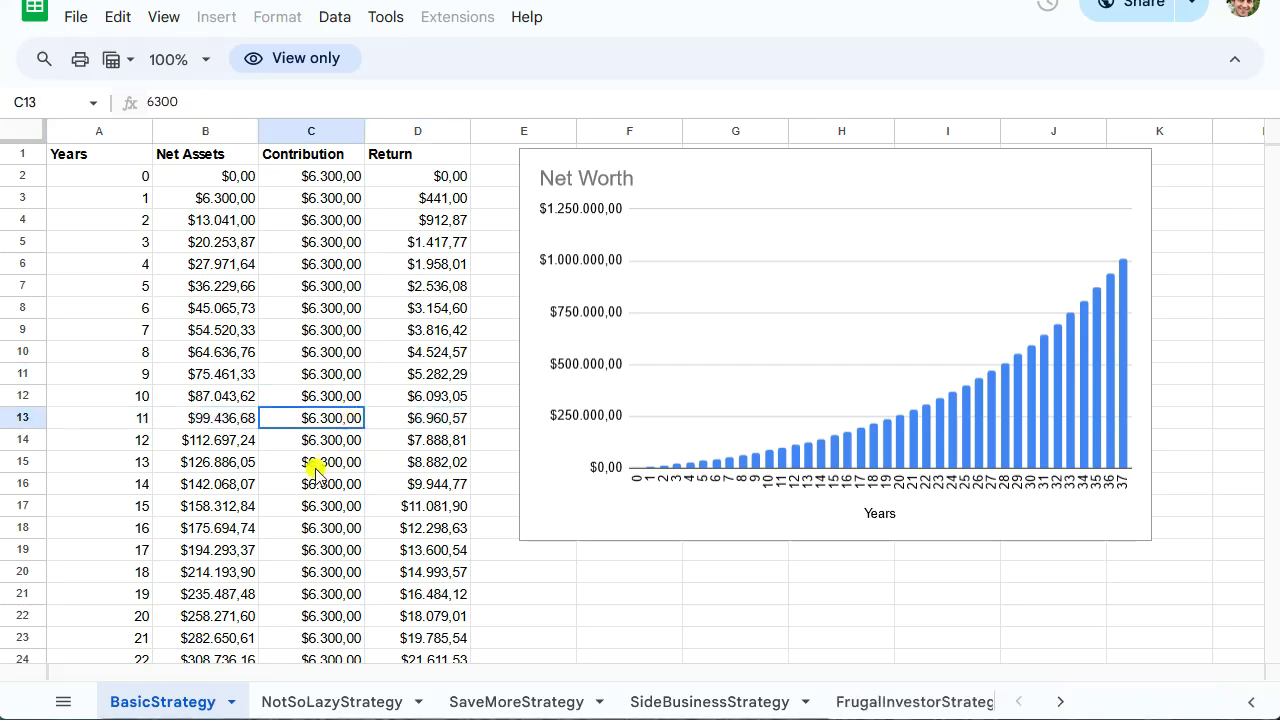
scroll(338, 453, "down", 2)
scroll(338, 453, "down", 3)
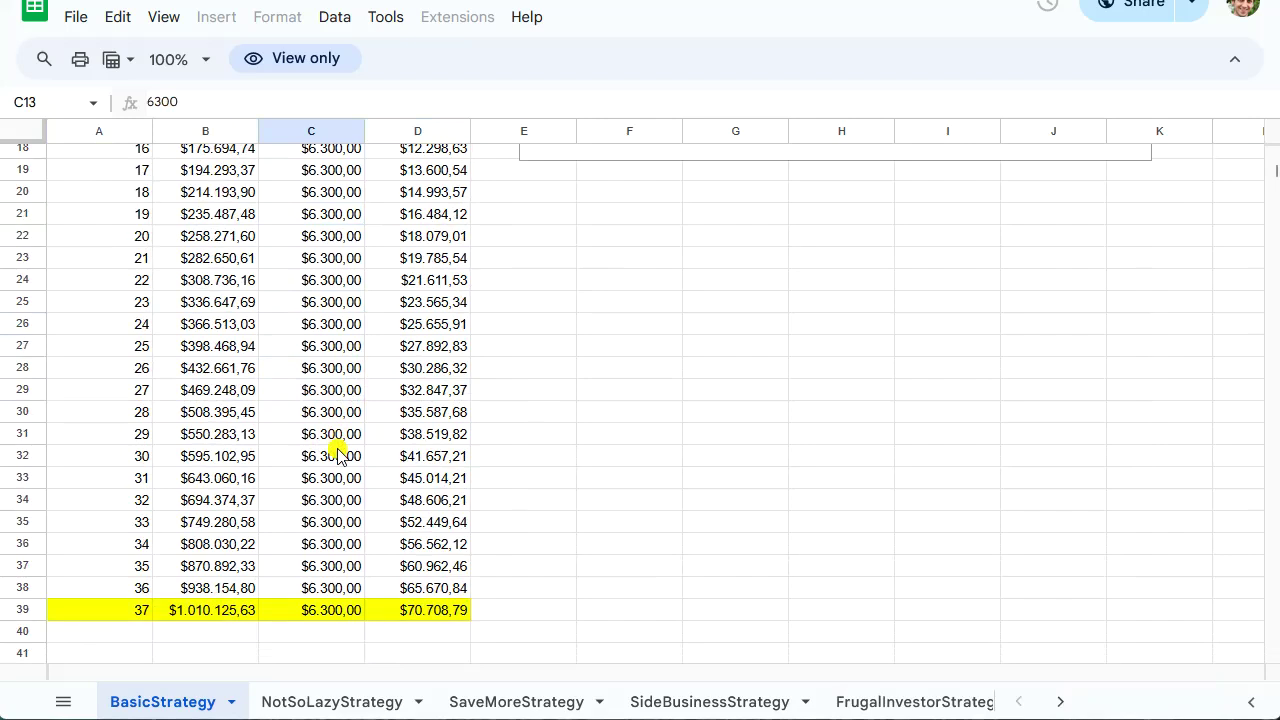
left_click(411, 587)
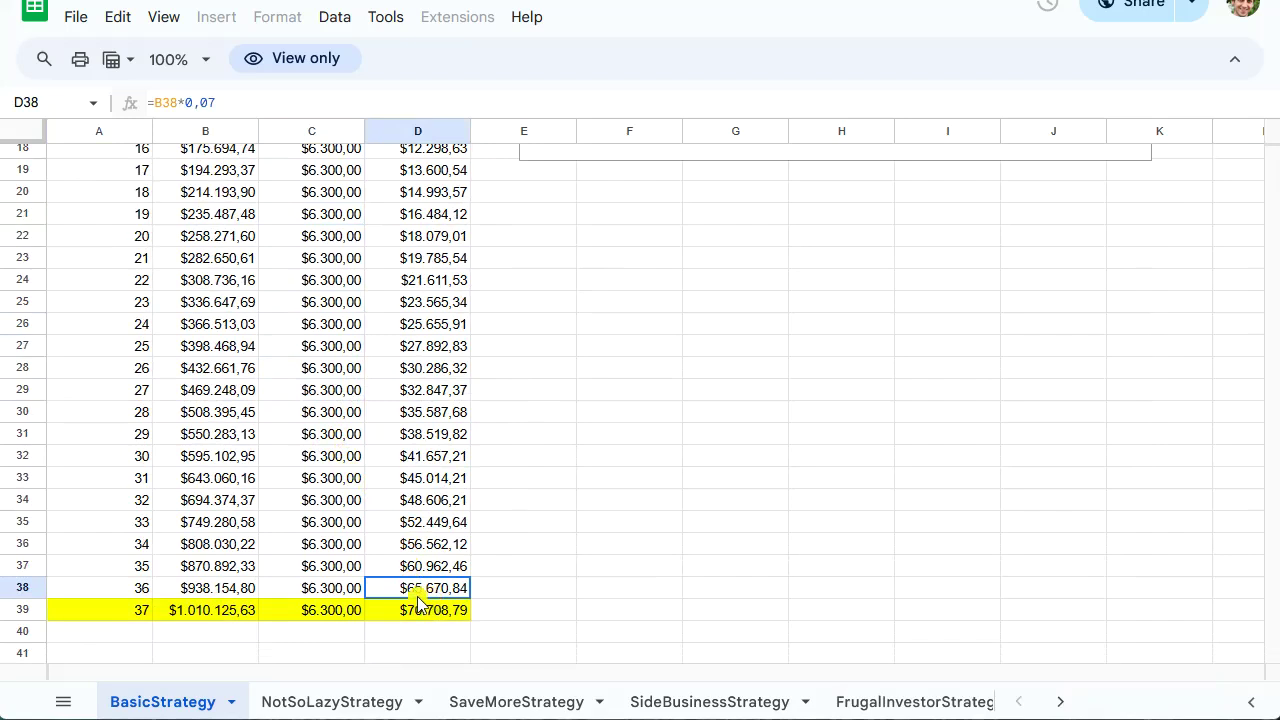
- Compare the year 36 contribution in C38 with the year 37 row A39:D39, and check the Return formula in D39
left_click(330, 588)
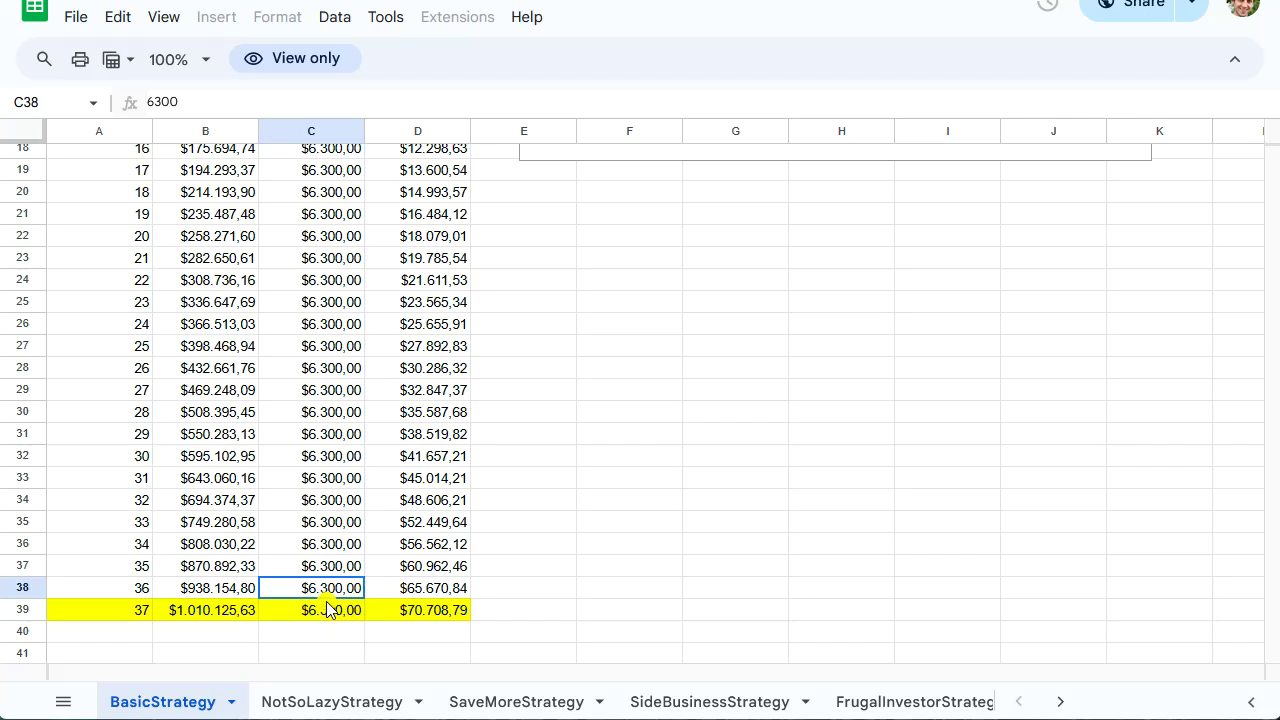
left_click(407, 610)
left_click_drag(137, 610, 430, 612)
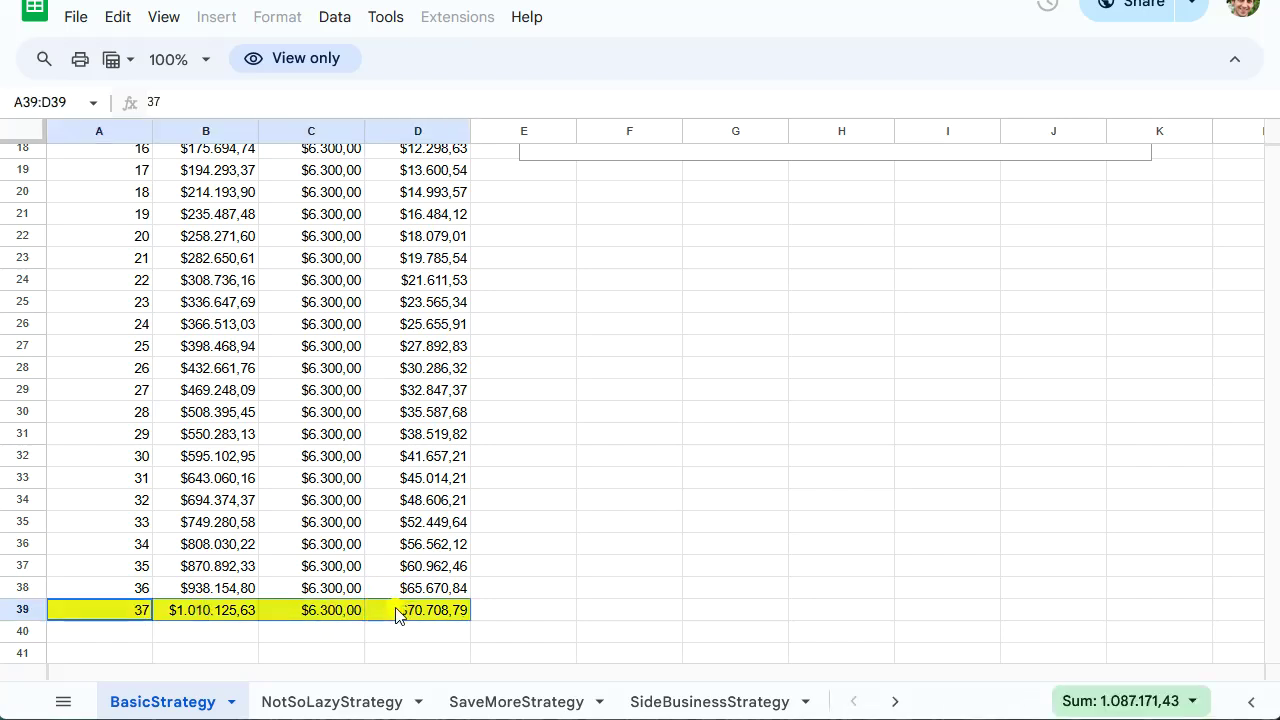
left_click(583, 640)
left_click(443, 610)
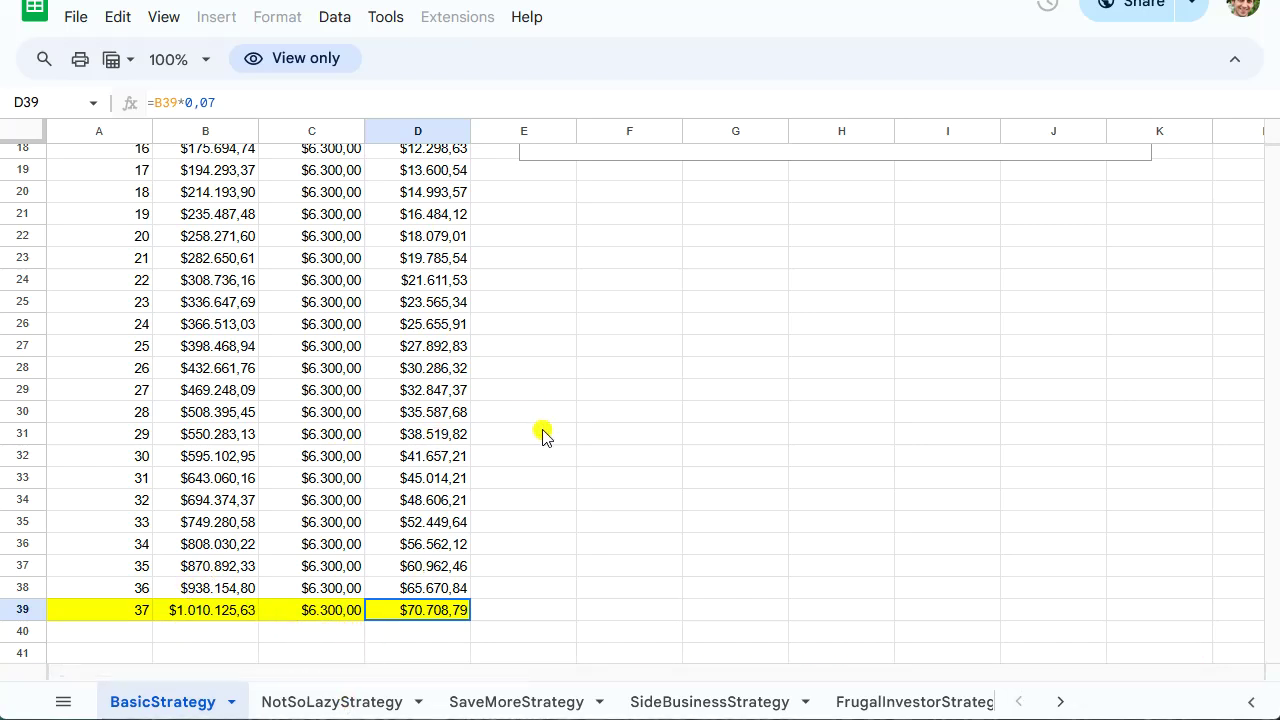
left_click(518, 621)
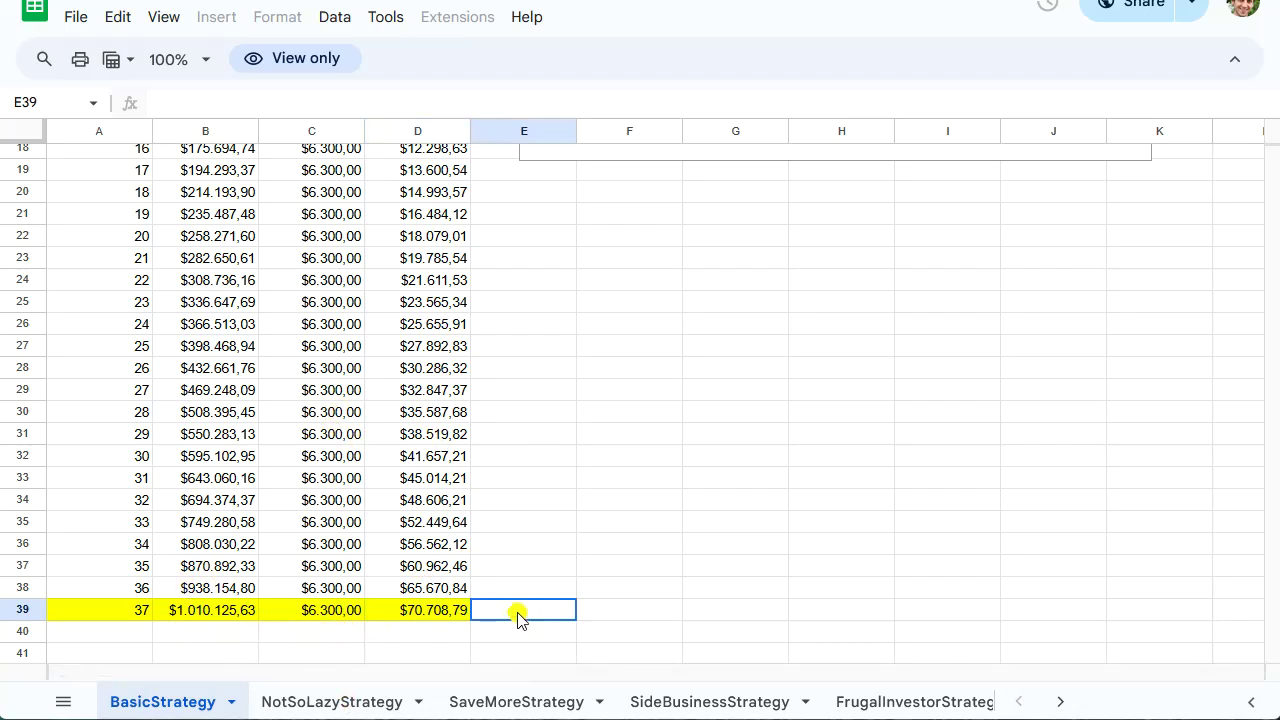
- Check the final year in A39 and inspect the Net Assets formula in B5
left_click(143, 614)
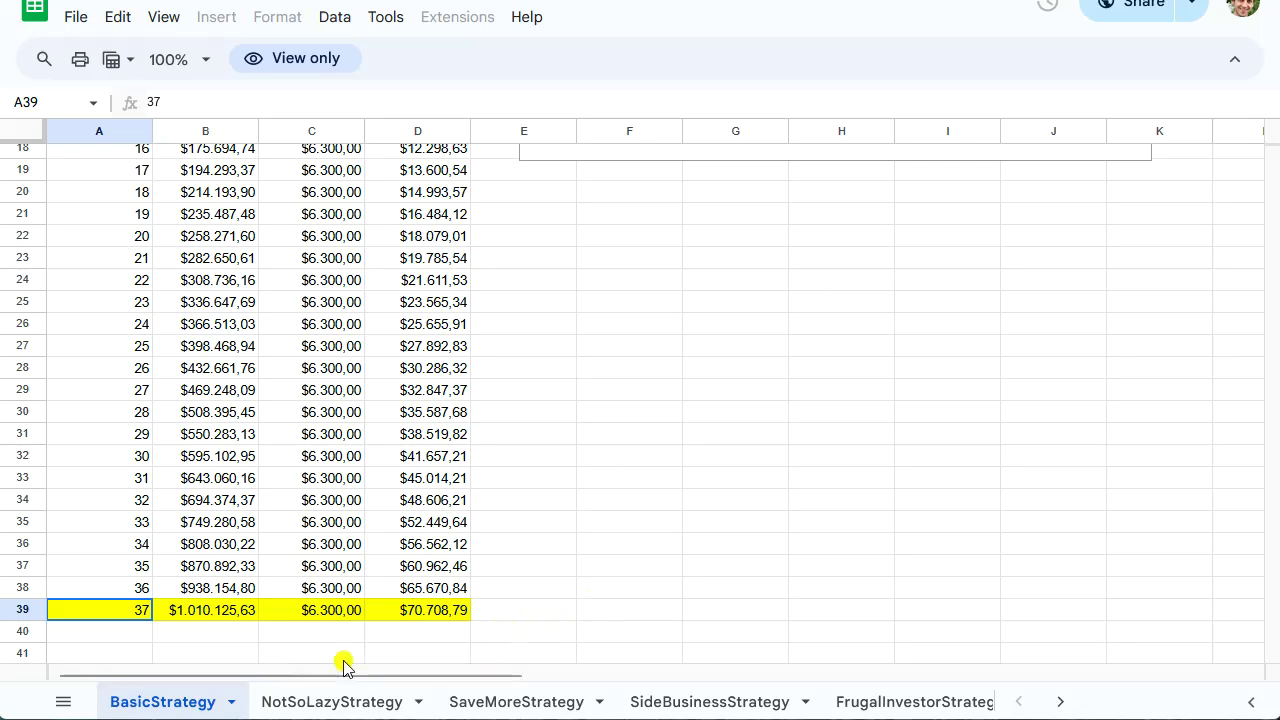
left_click(598, 610)
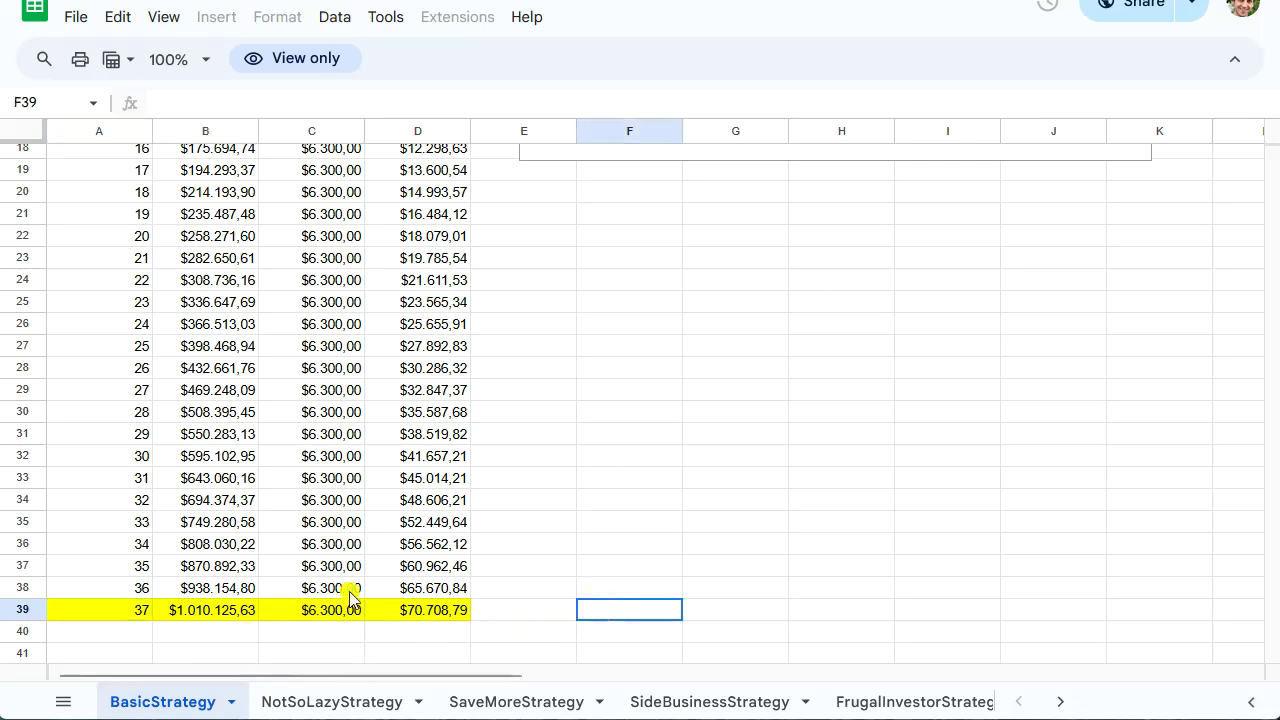
scroll(311, 591, "up", 5)
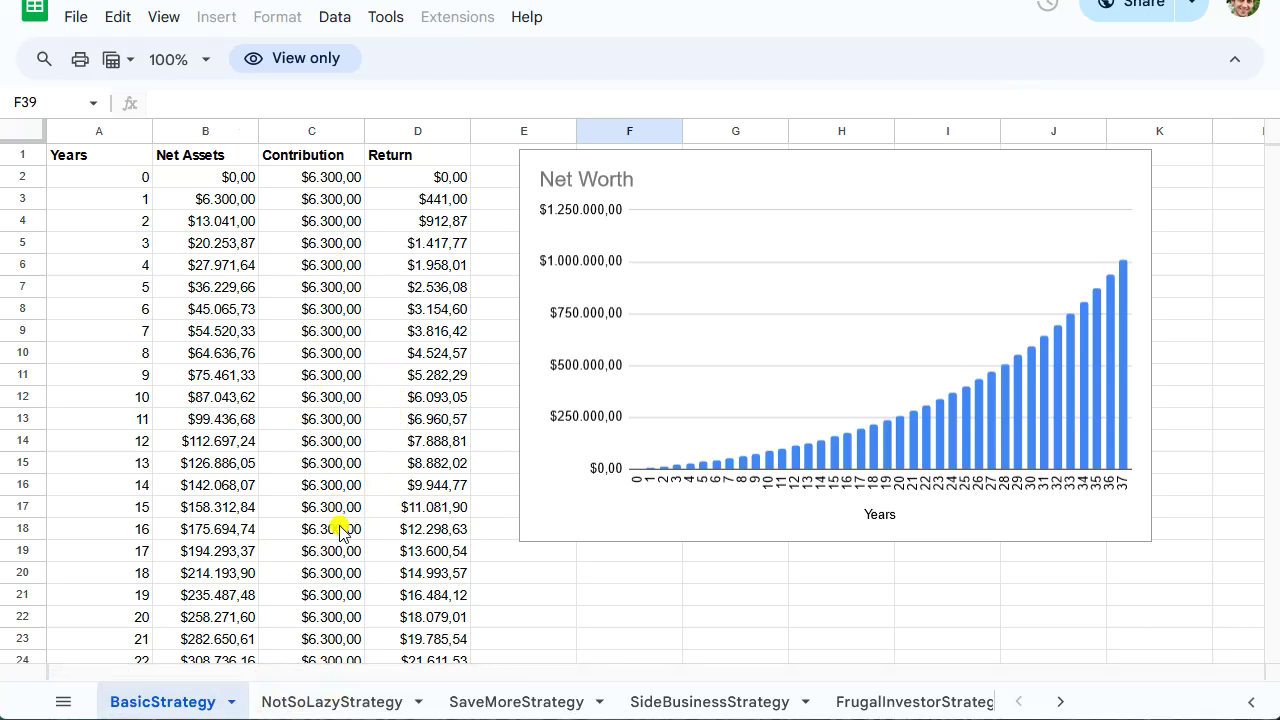
left_click(238, 240)
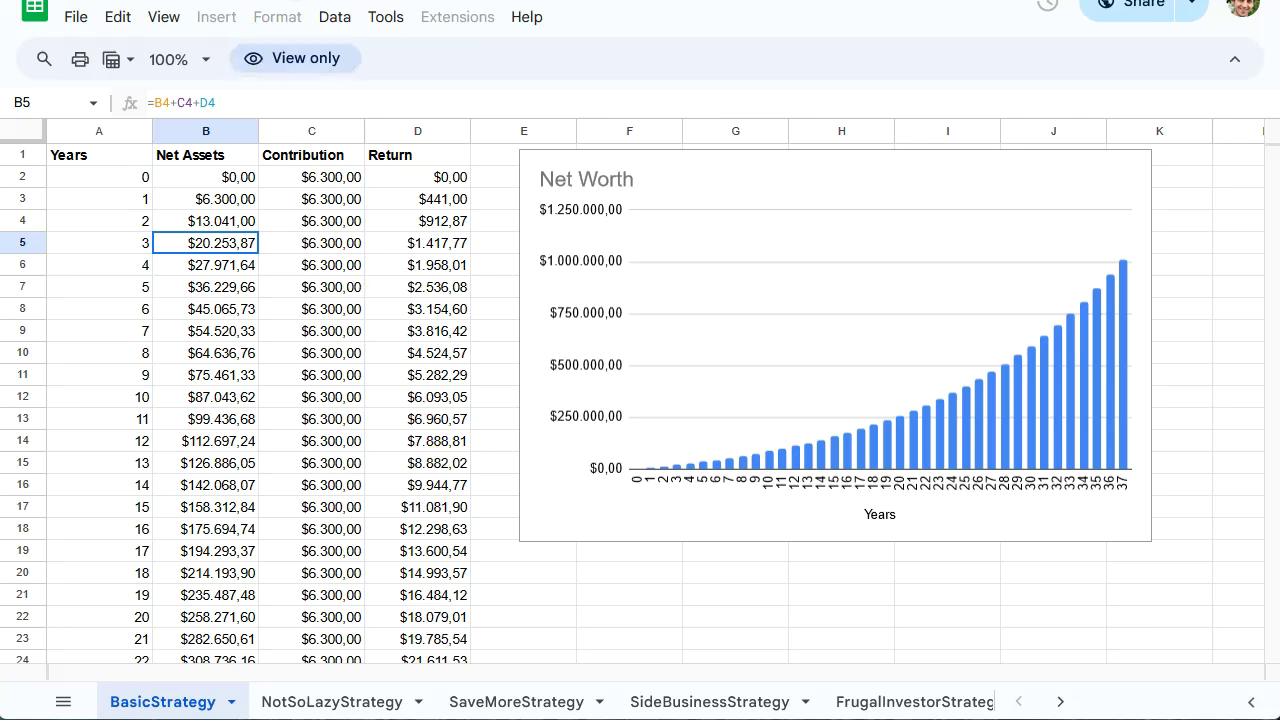
- Open the NotSoLazyStrategy sheet and inspect the starting values in A2 and B2 and the Income cells C2 to C4
left_click(378, 703)
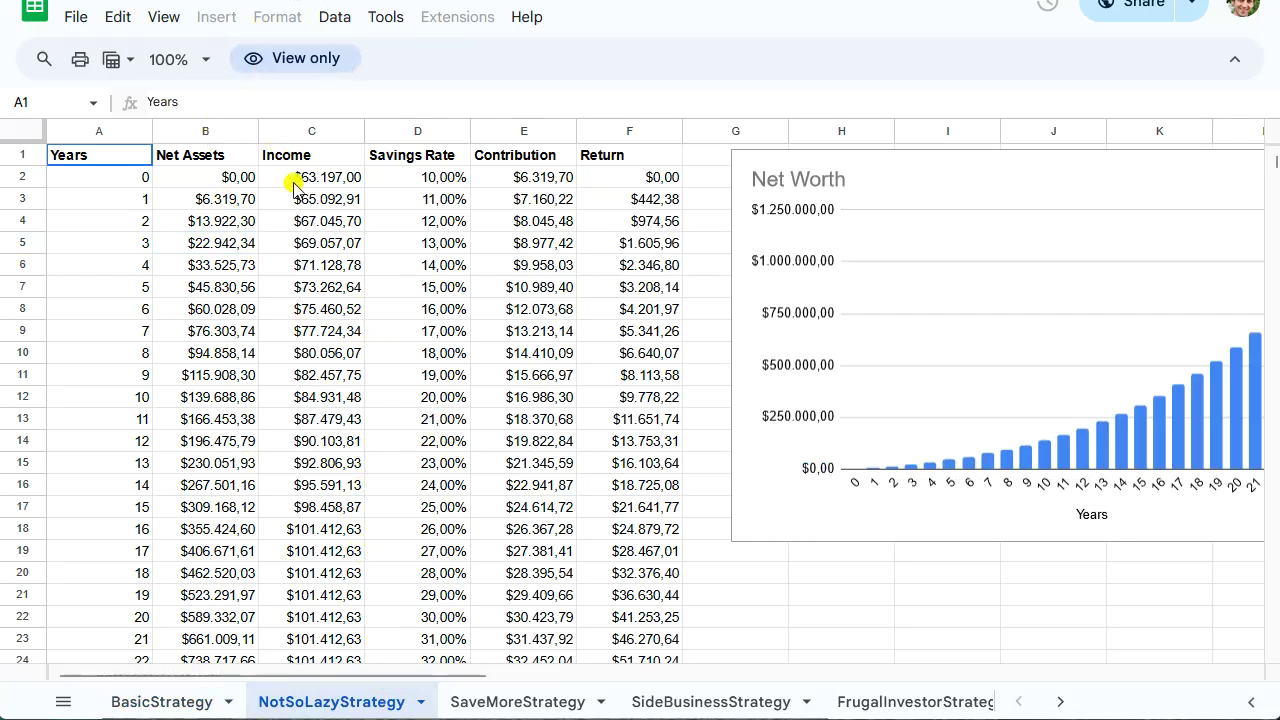
left_click(305, 224)
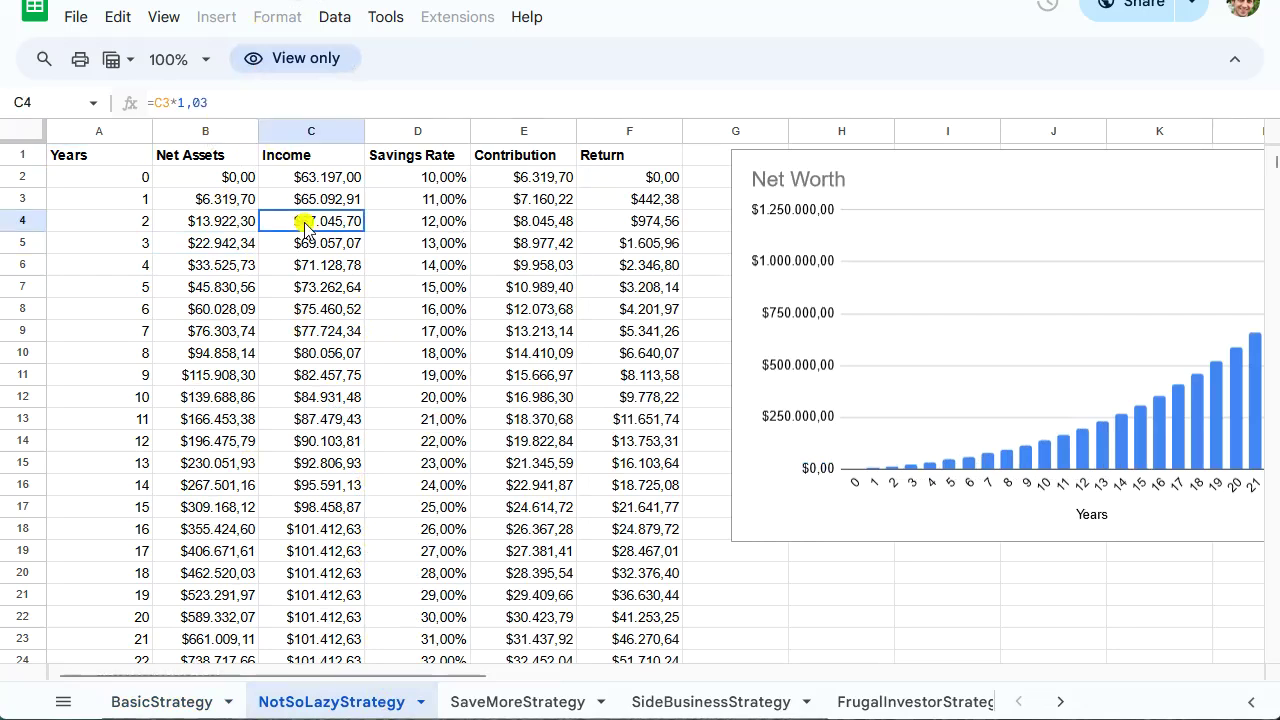
left_click(128, 180)
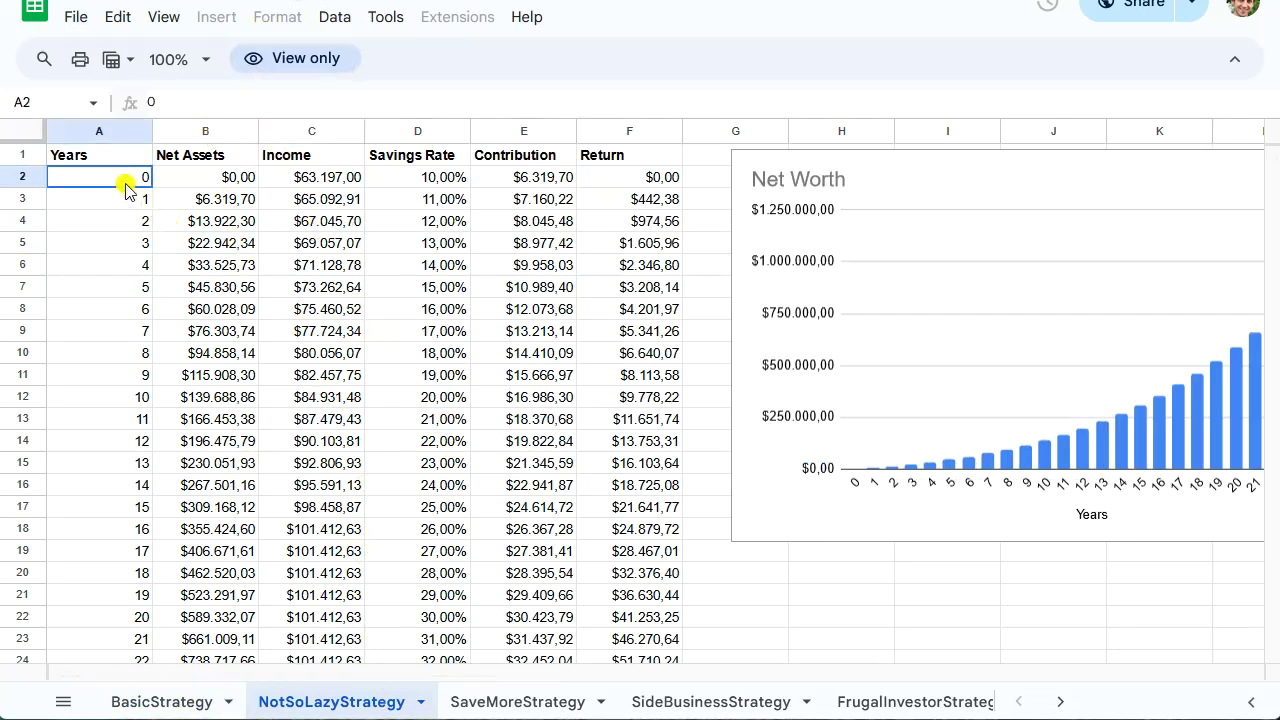
left_click(229, 177)
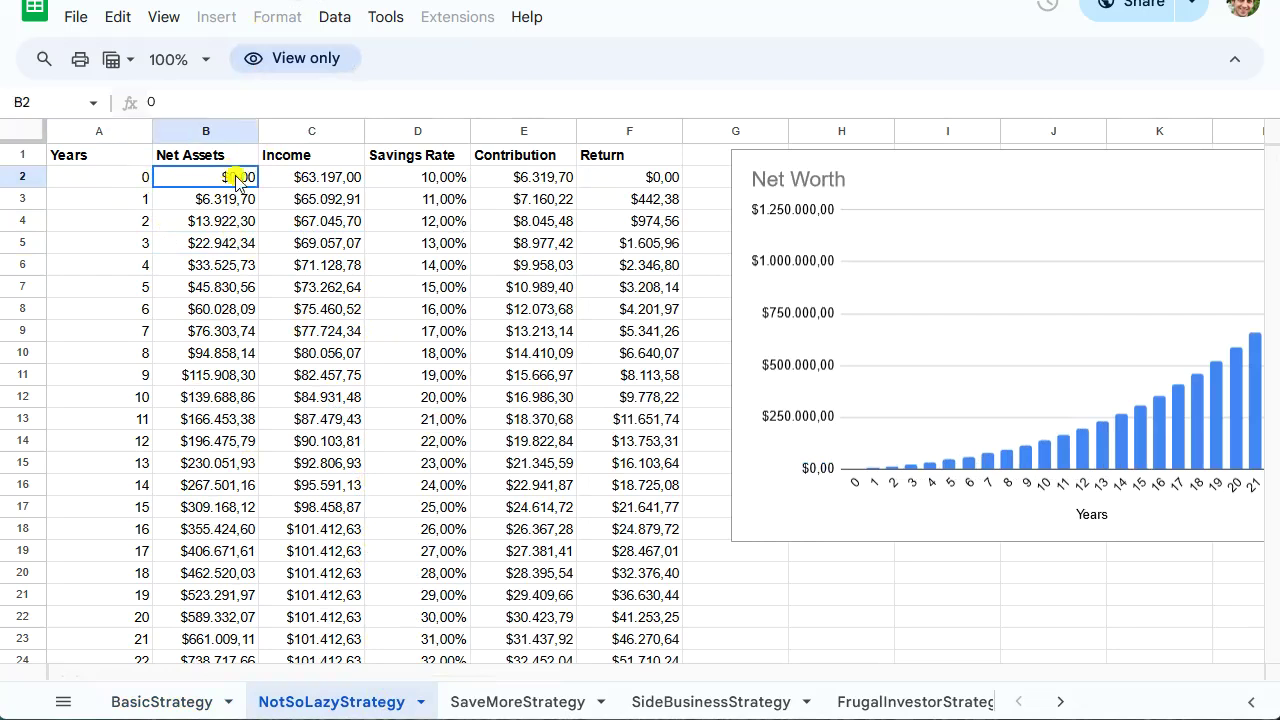
left_click(277, 175)
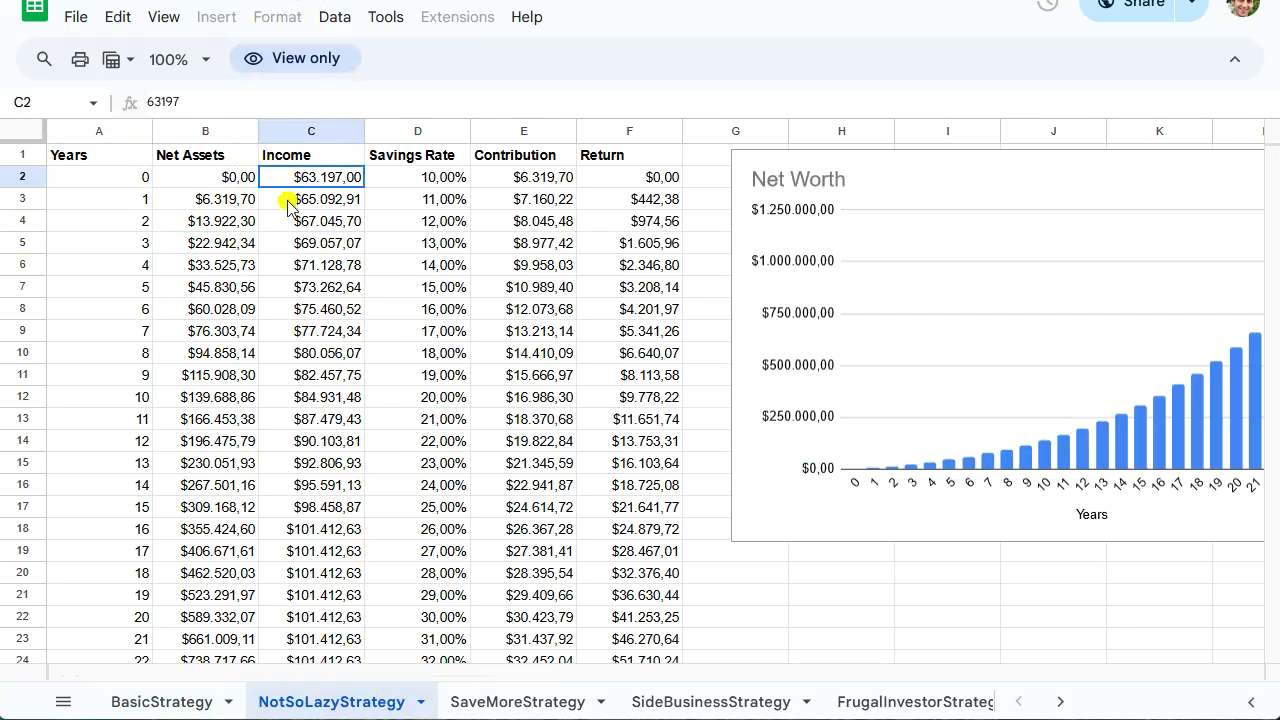
left_click(288, 202)
left_click(293, 220)
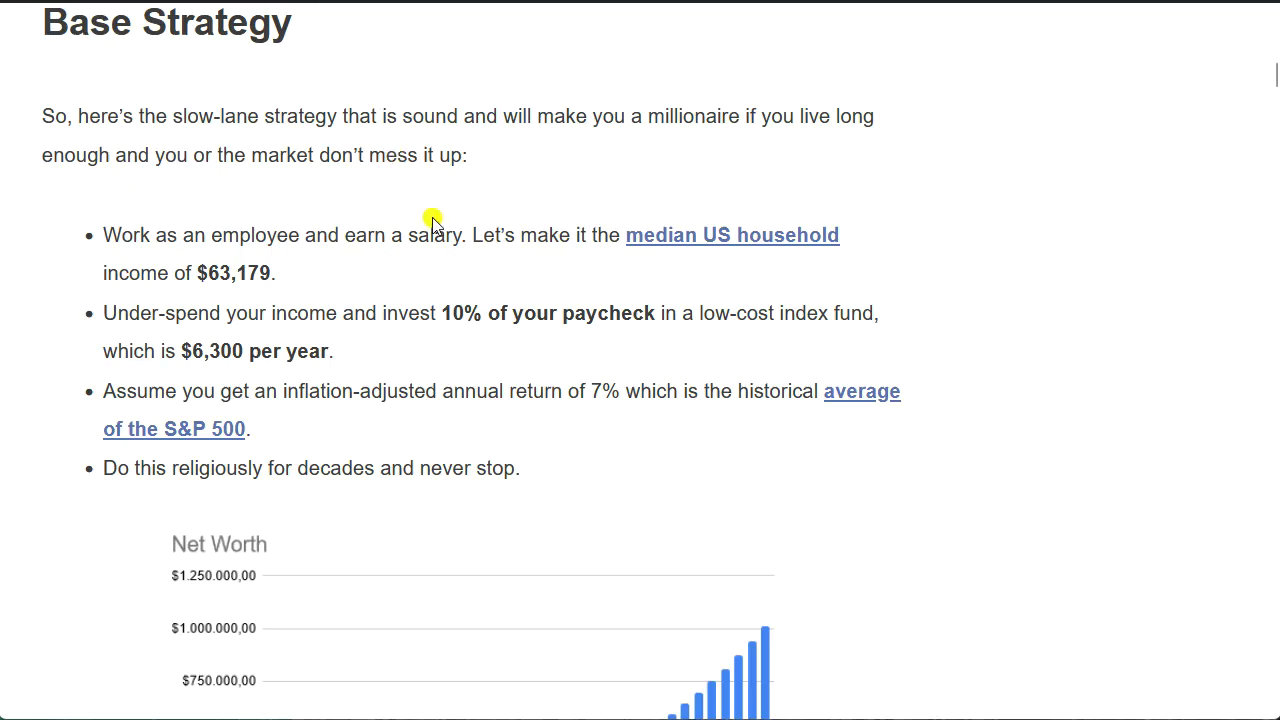
- Switch to the article and find the assumptions listed under Don't-Be-So-Lazy Strategy
scroll(466, 249, "down", 5)
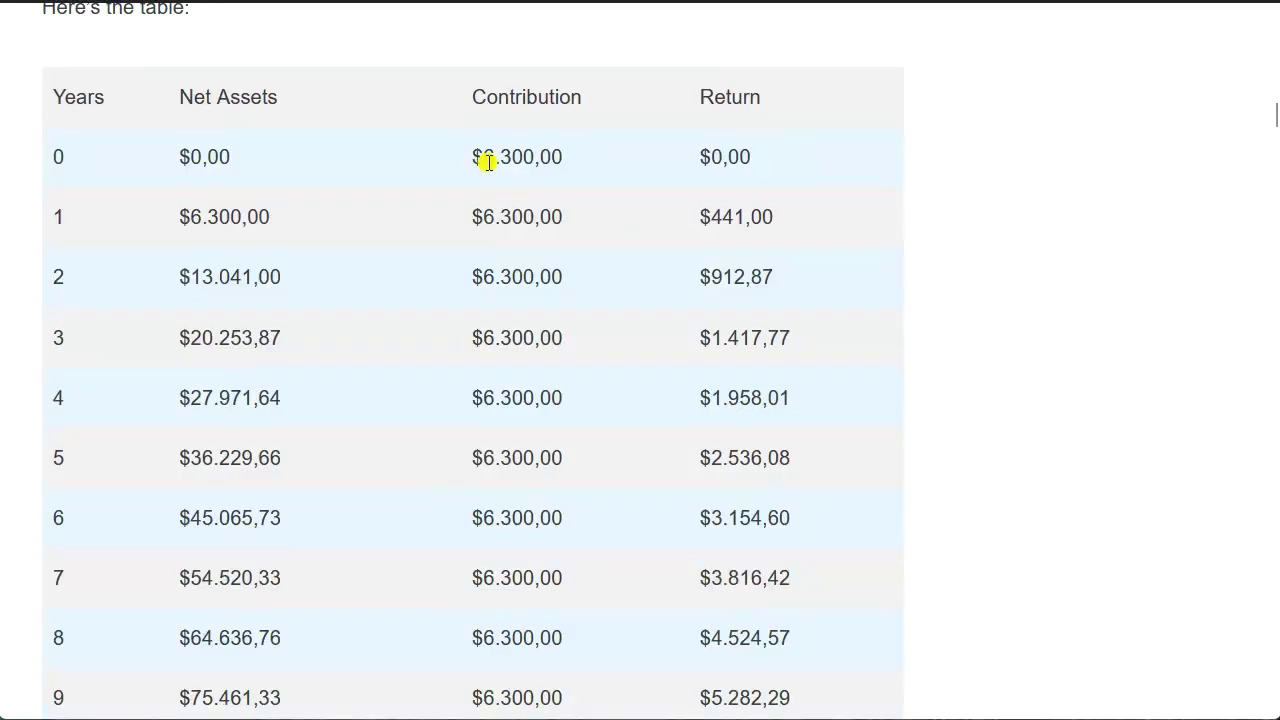
scroll(490, 168, "down", 10)
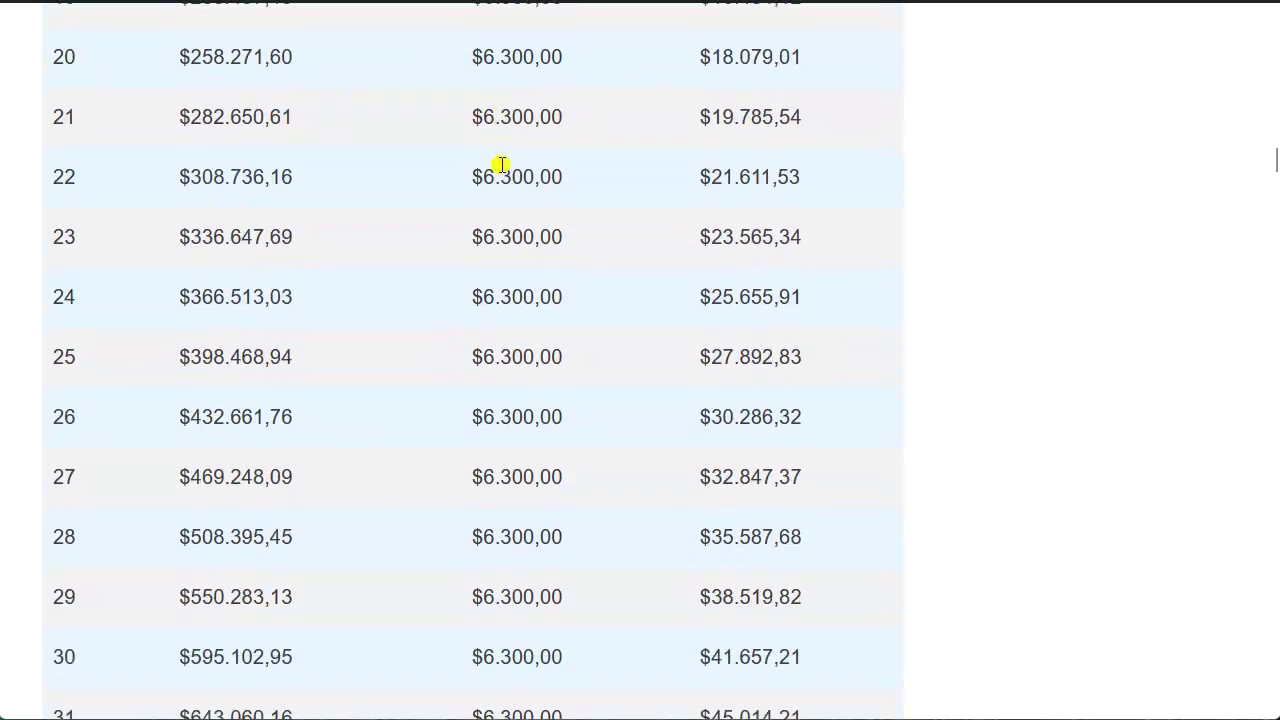
scroll(812, 247, "down", 6)
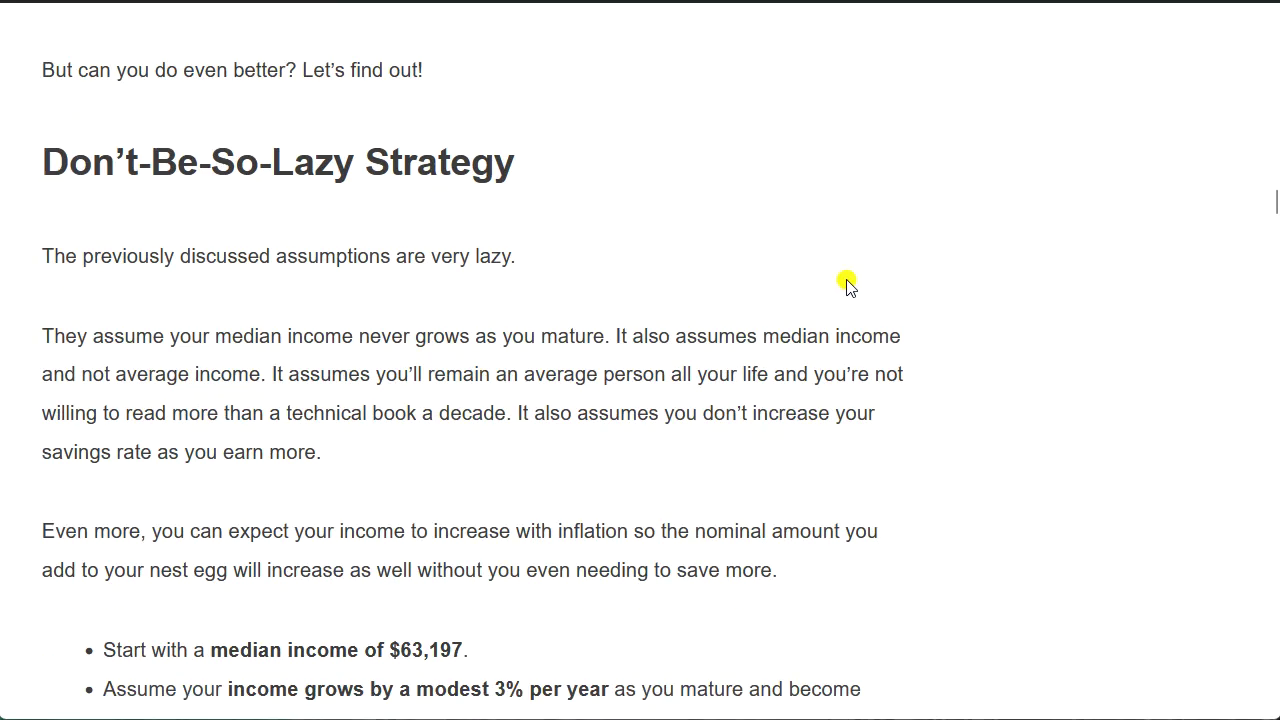
scroll(846, 283, "down", 3)
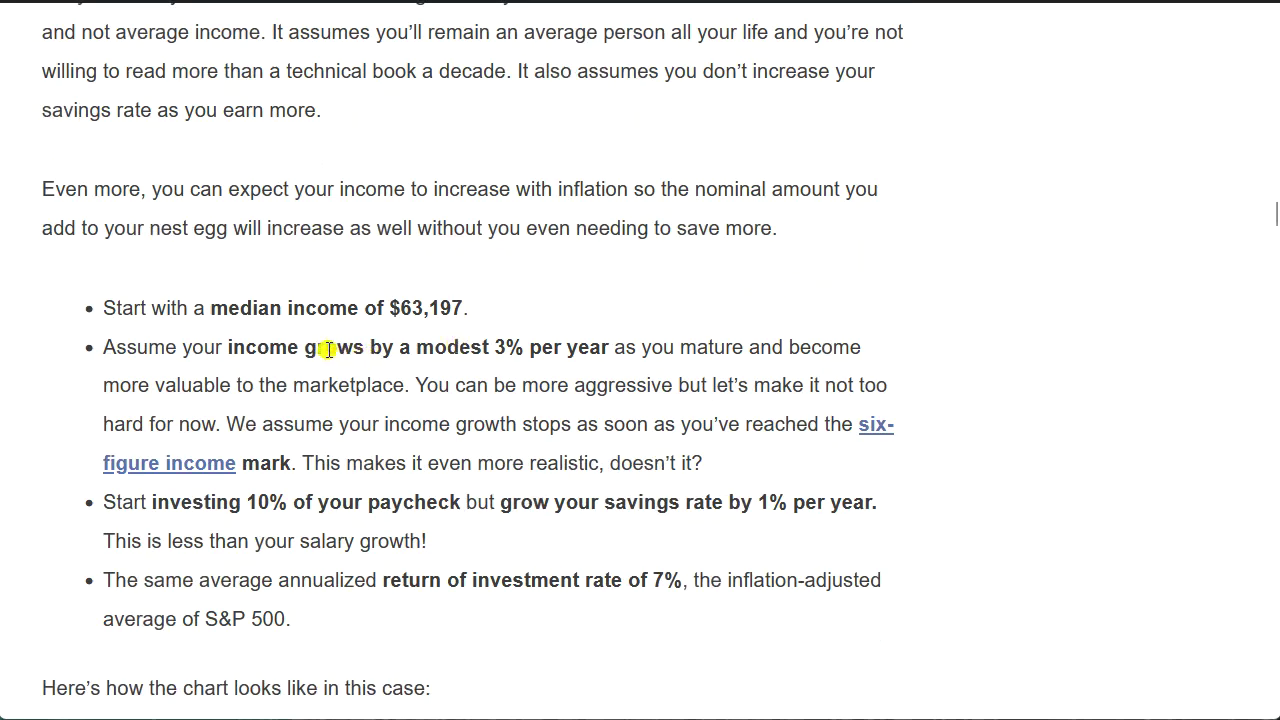
- Highlight the article's assumption that income grows by 3% per year and read the related income growth explanation
left_click_drag(328, 350, 563, 345)
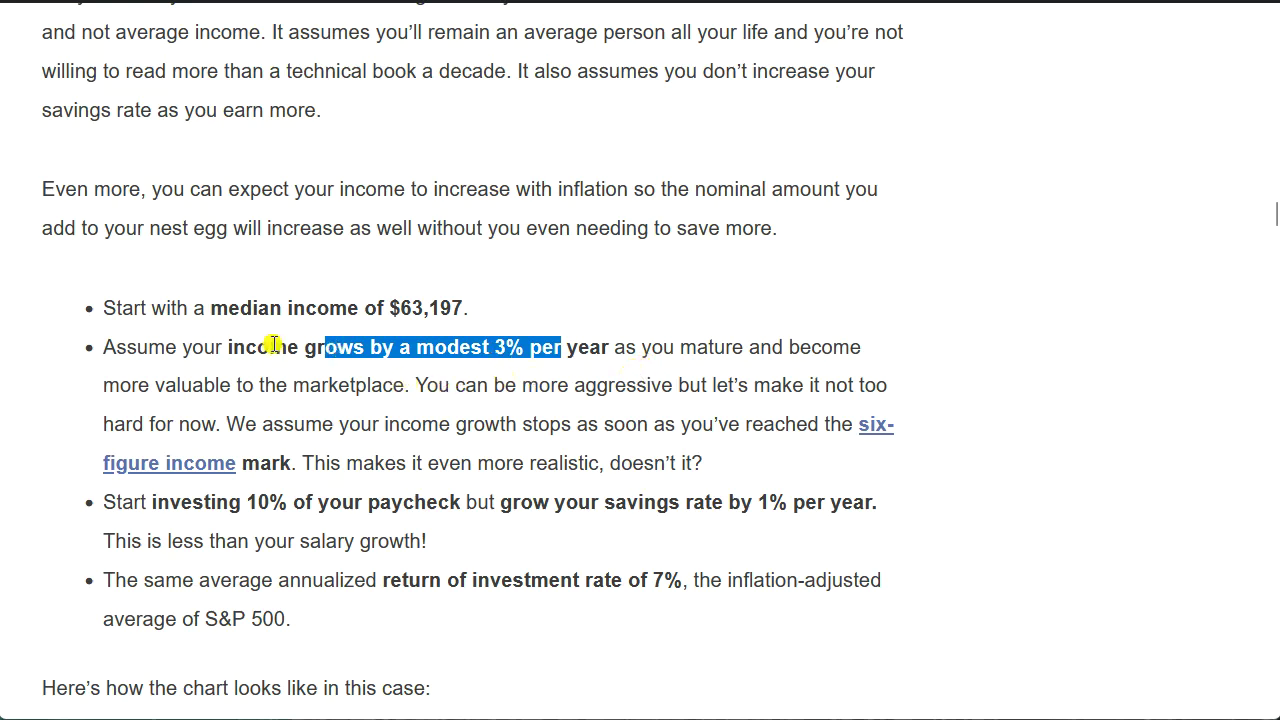
left_click_drag(270, 347, 652, 352)
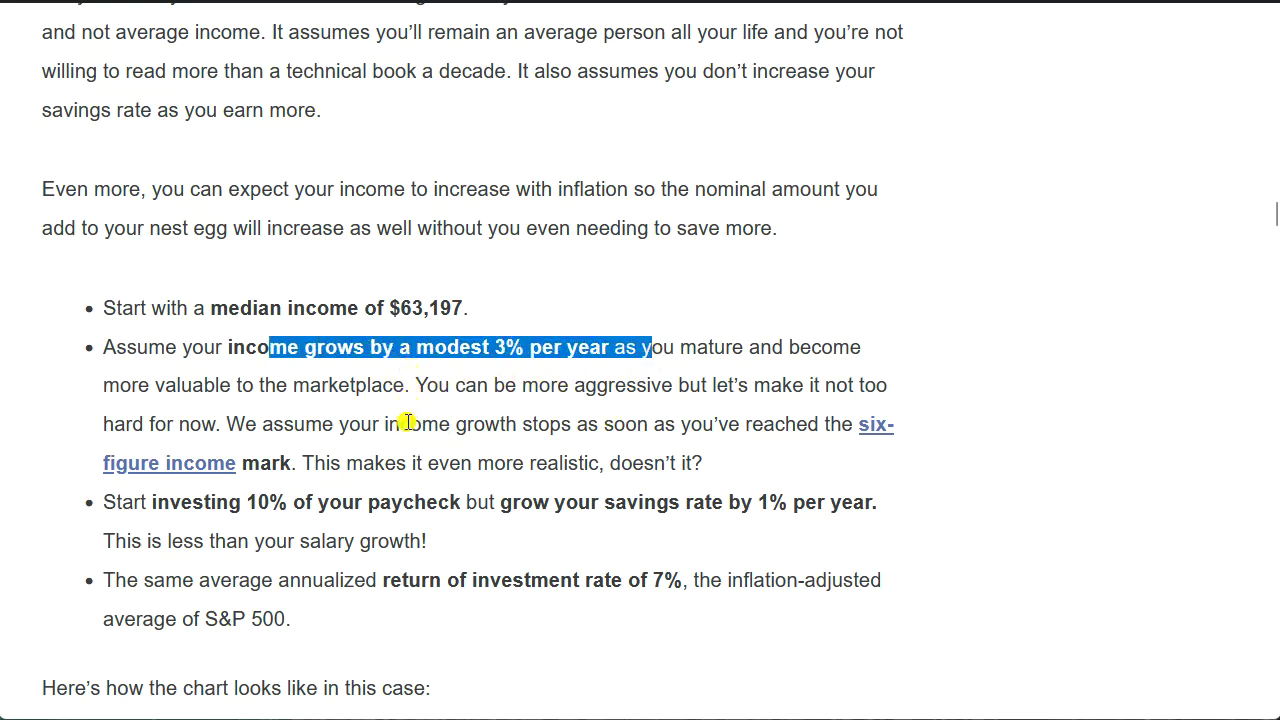
left_click(197, 512)
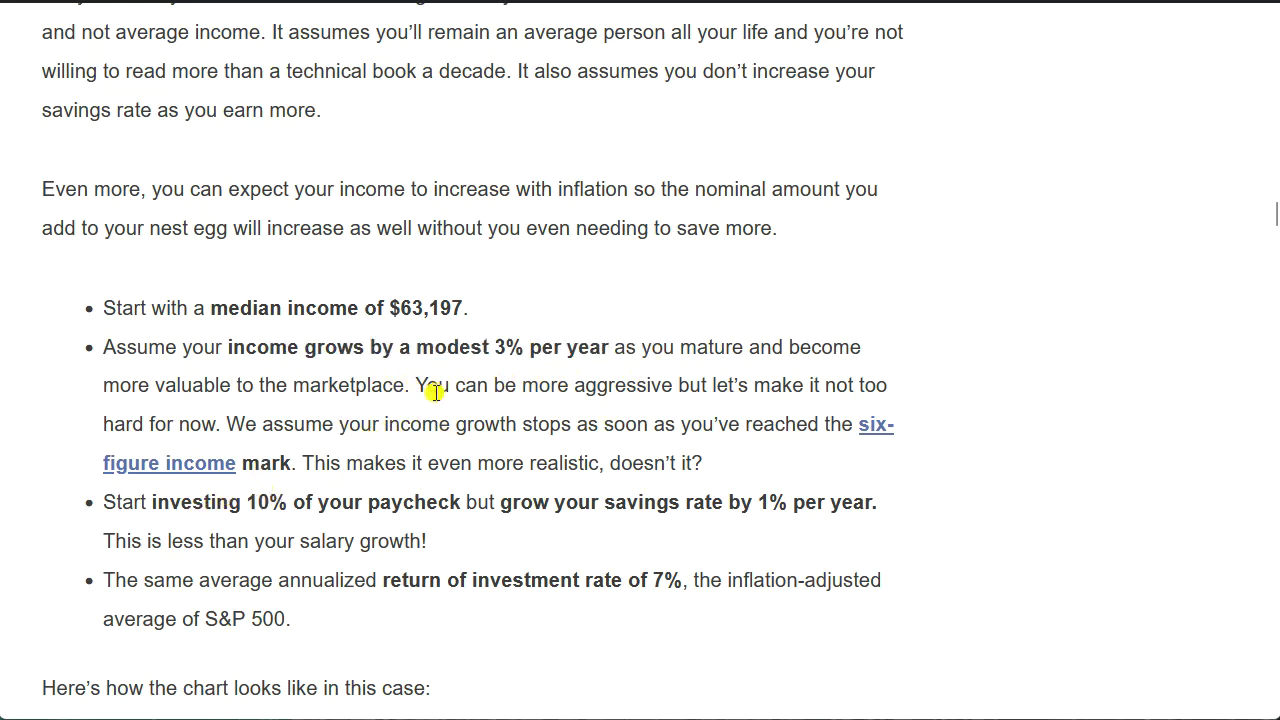
left_click_drag(433, 347, 671, 430)
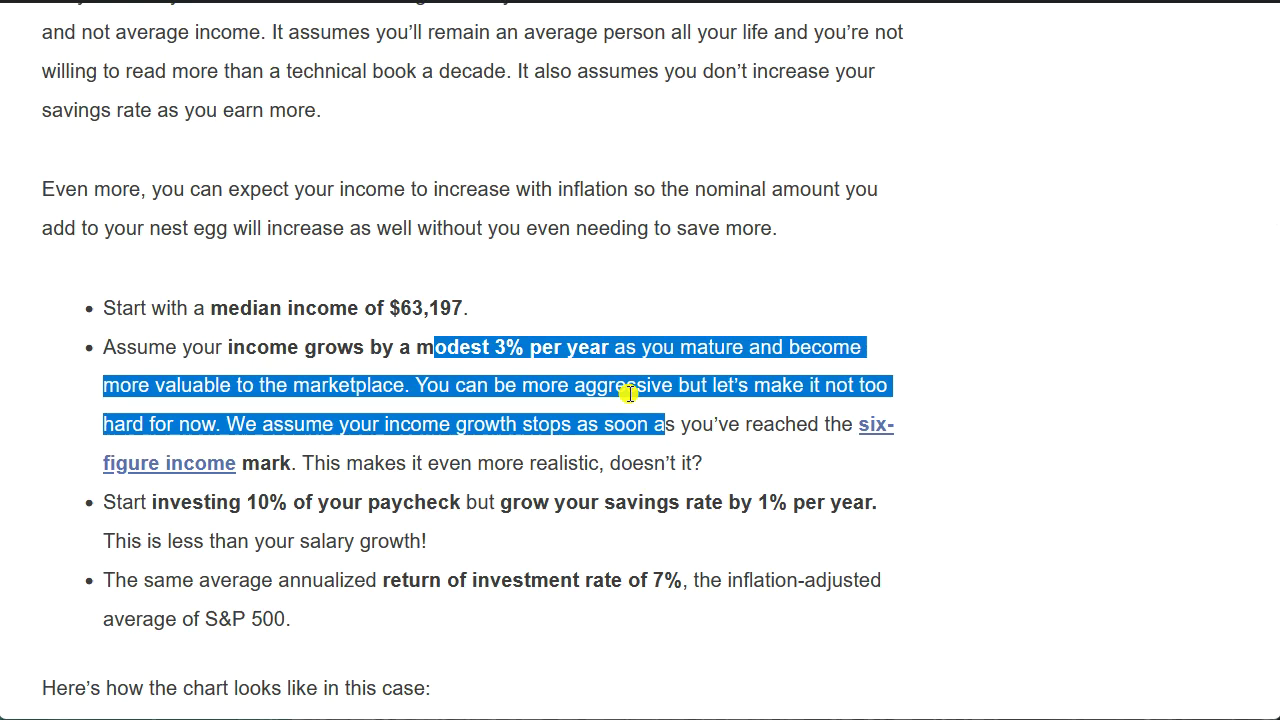
left_click(565, 384)
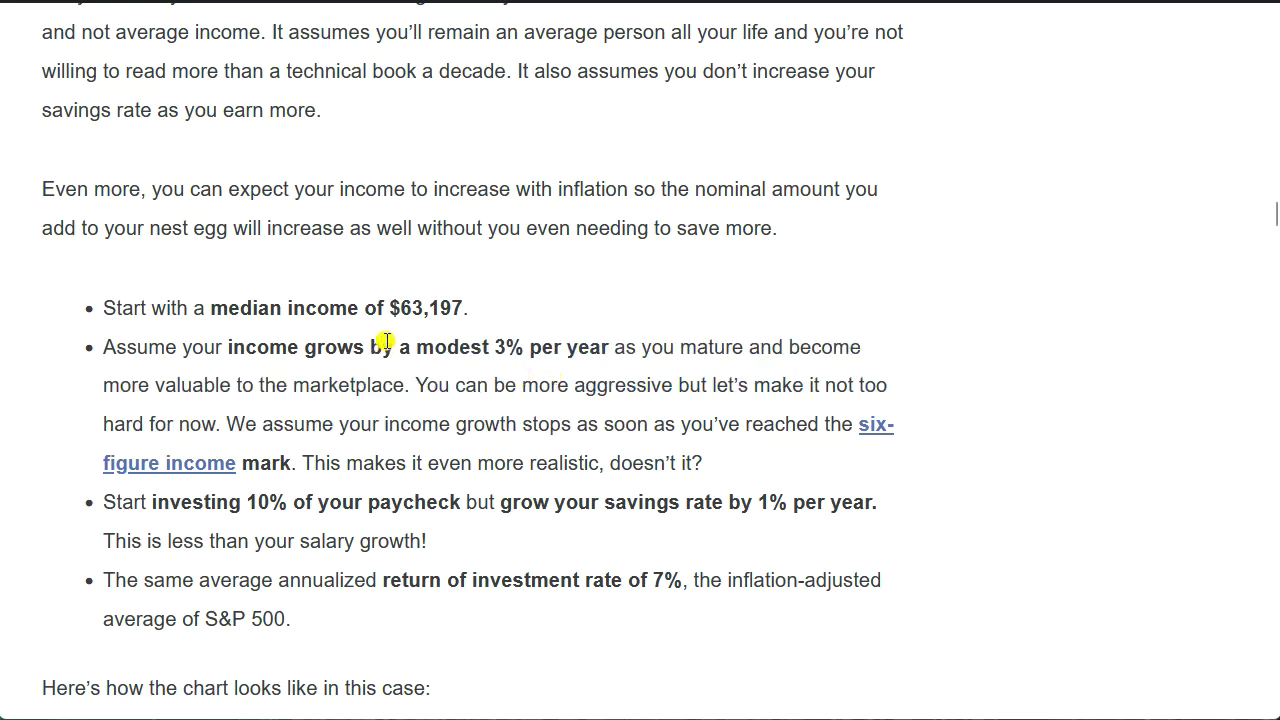
left_click_drag(381, 347, 537, 358)
left_click(527, 408)
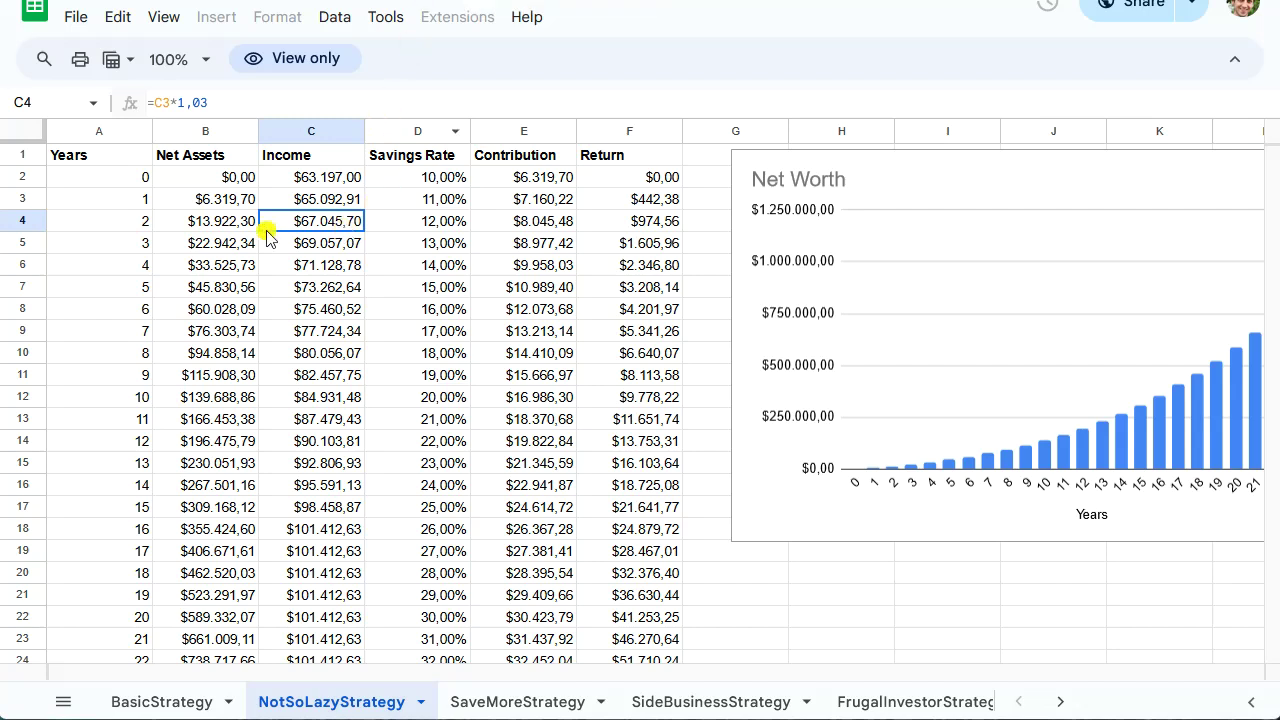
- Return to the NotSoLazyStrategy sheet and review the Savings Rate cells D2, D3, D5 and D9 against the Income range C2:C12
left_click(398, 177)
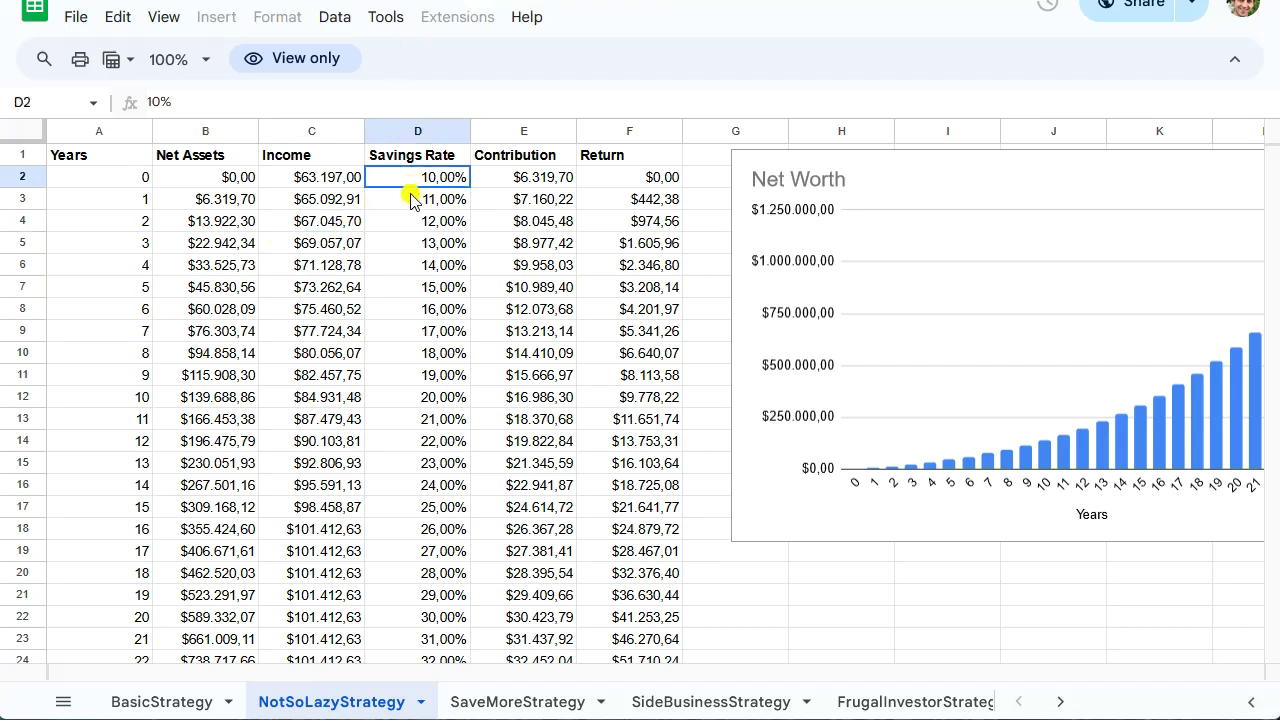
left_click(410, 199)
left_click(410, 243)
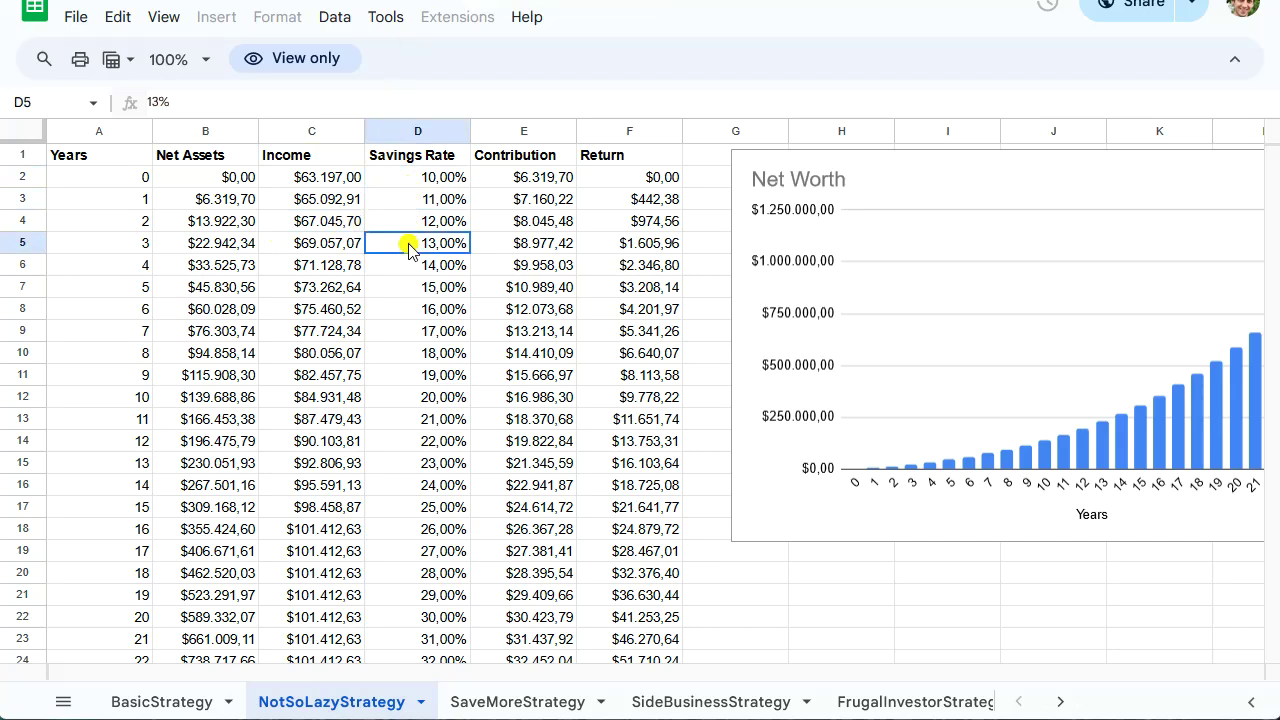
left_click(410, 331)
left_click_drag(352, 178, 341, 397)
left_click(433, 176)
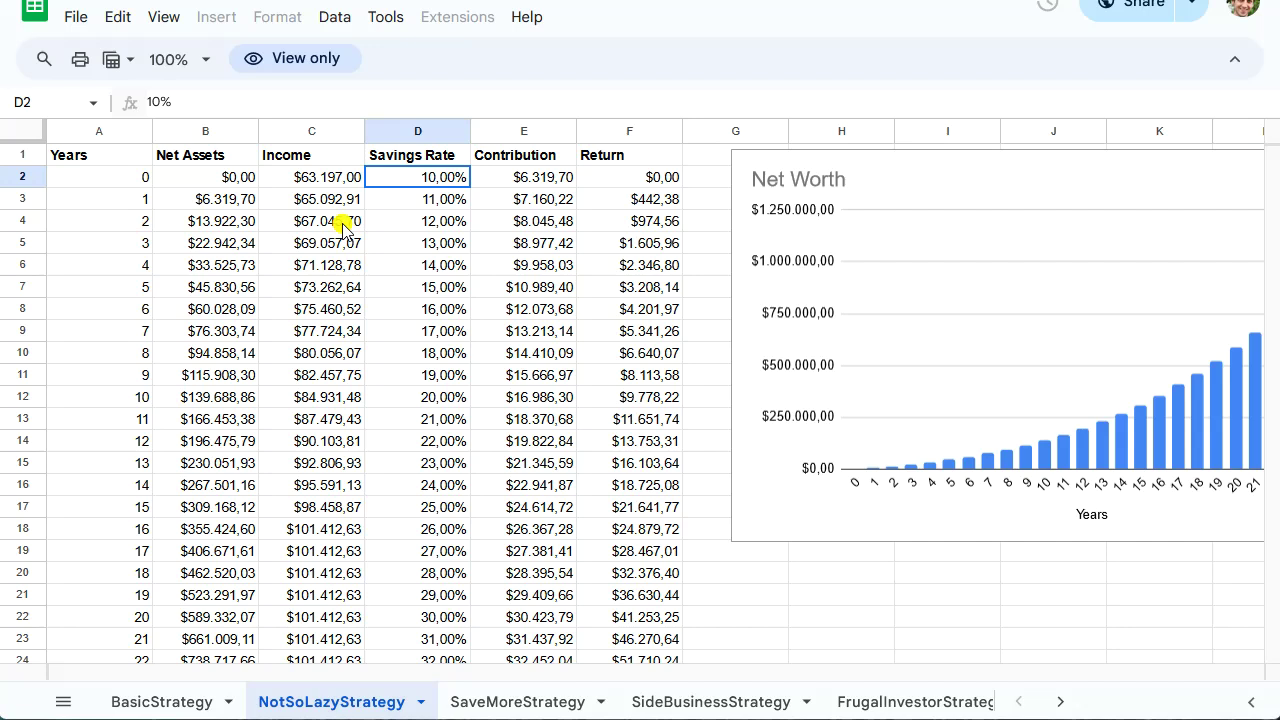
- Walk through the year 0 row from Net Assets in B2 to Return in F2, checking the Contribution and Return formulas
left_click(236, 184)
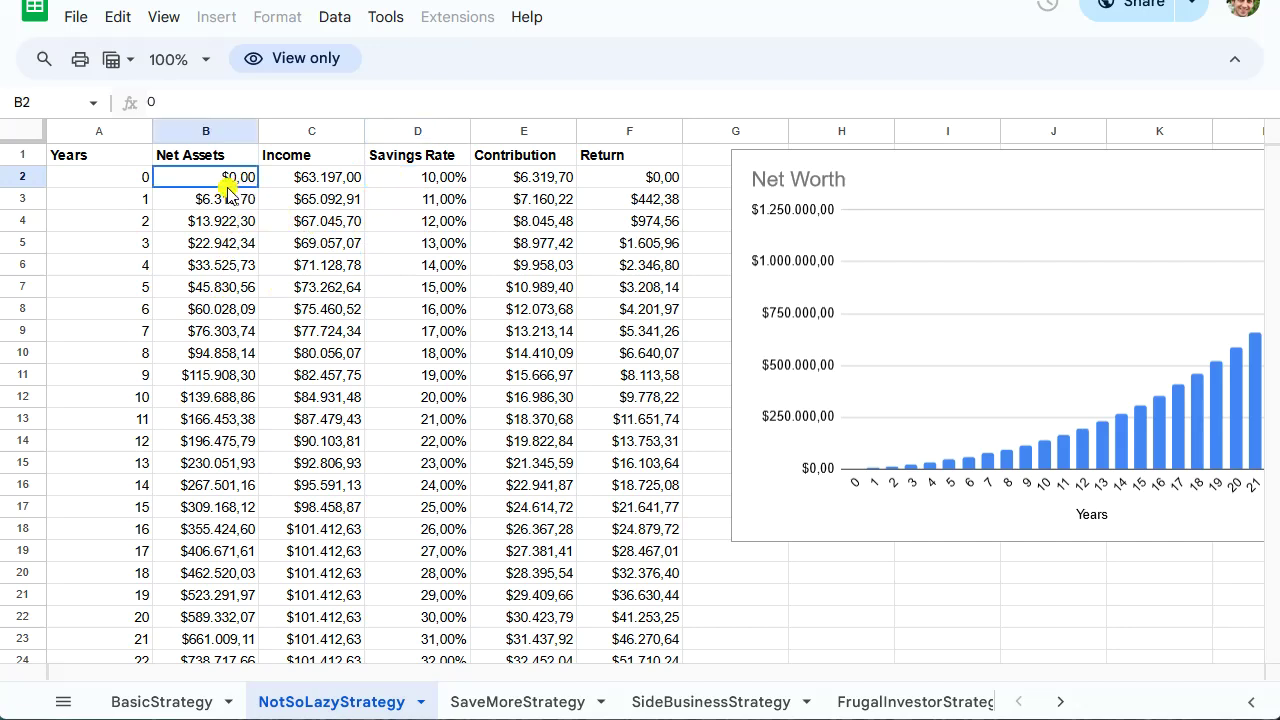
left_click(288, 182)
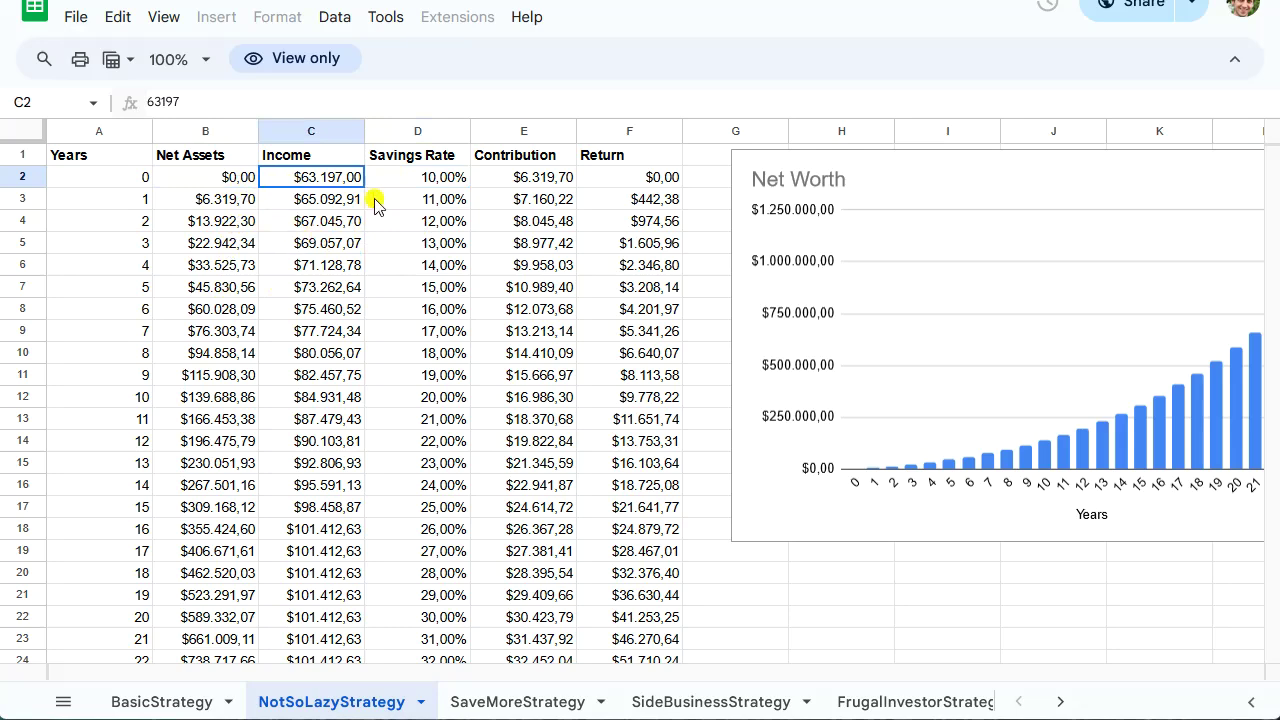
left_click(410, 177)
left_click(521, 182)
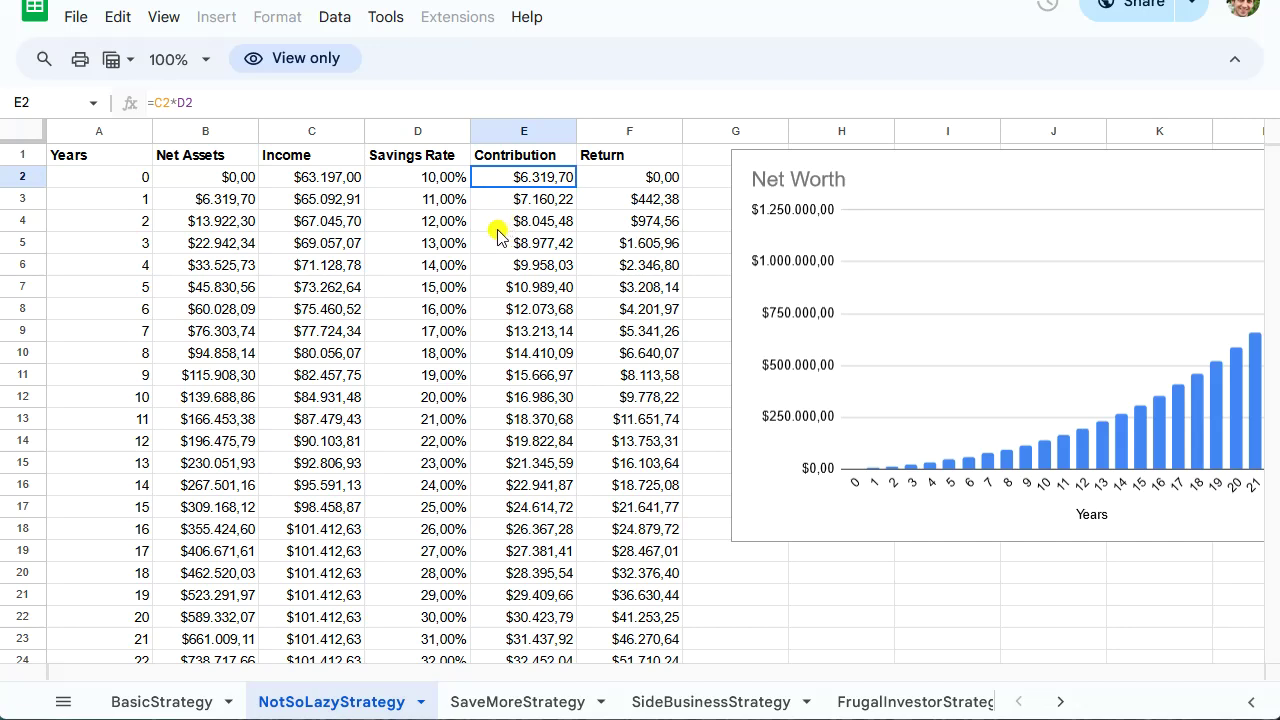
left_click(580, 179)
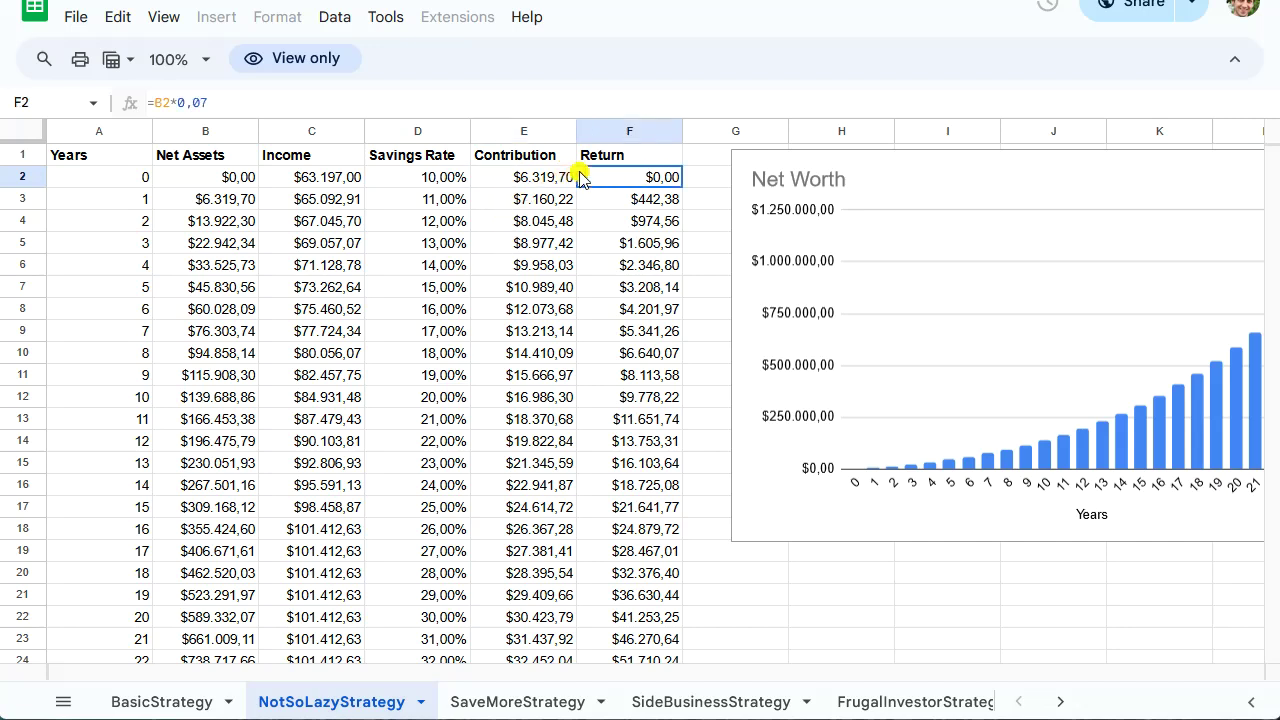
- Examine how the year 1 contribution in E3 derives from the income in C3 and the savings rate in D3
left_click(500, 203)
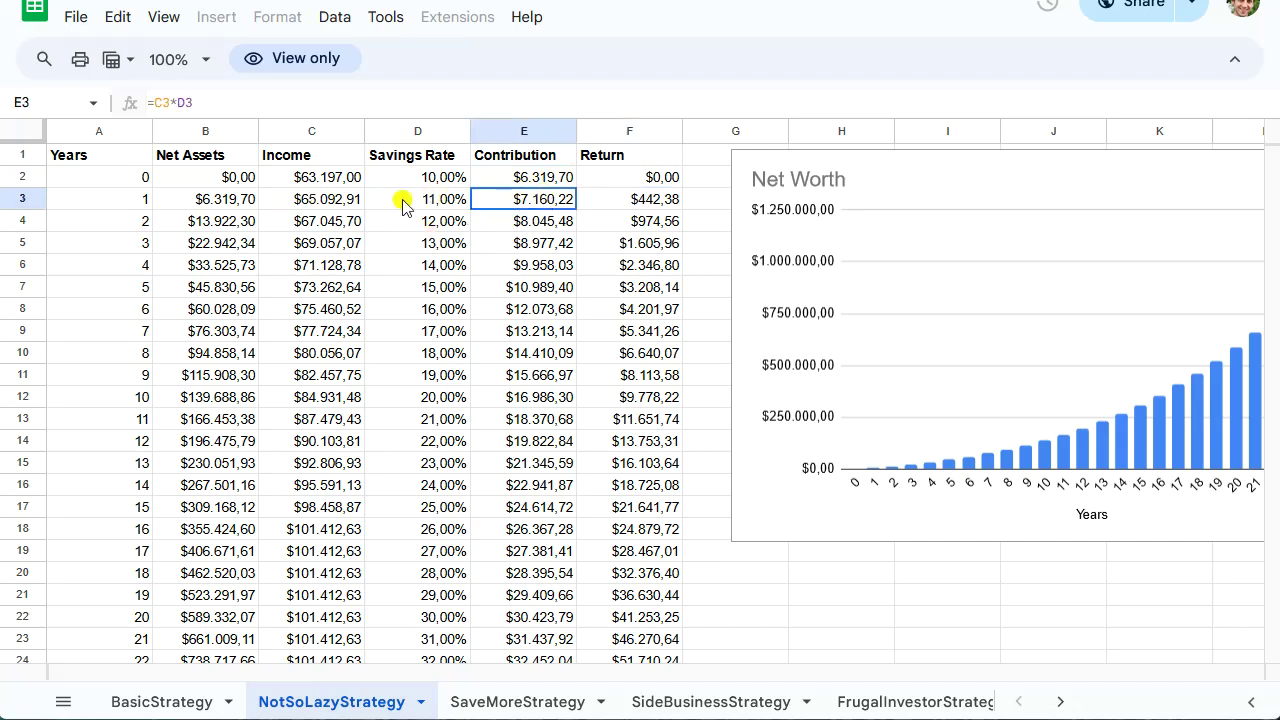
left_click_drag(333, 200, 415, 203)
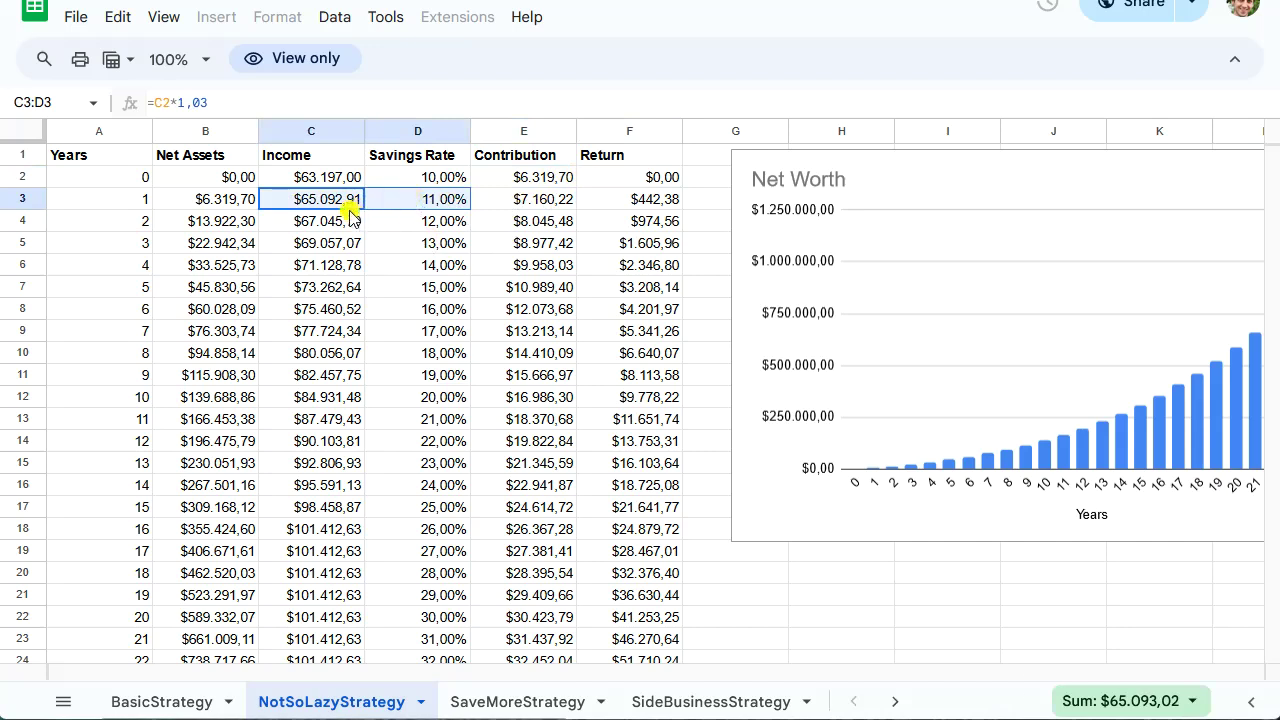
left_click(302, 245)
left_click(319, 201)
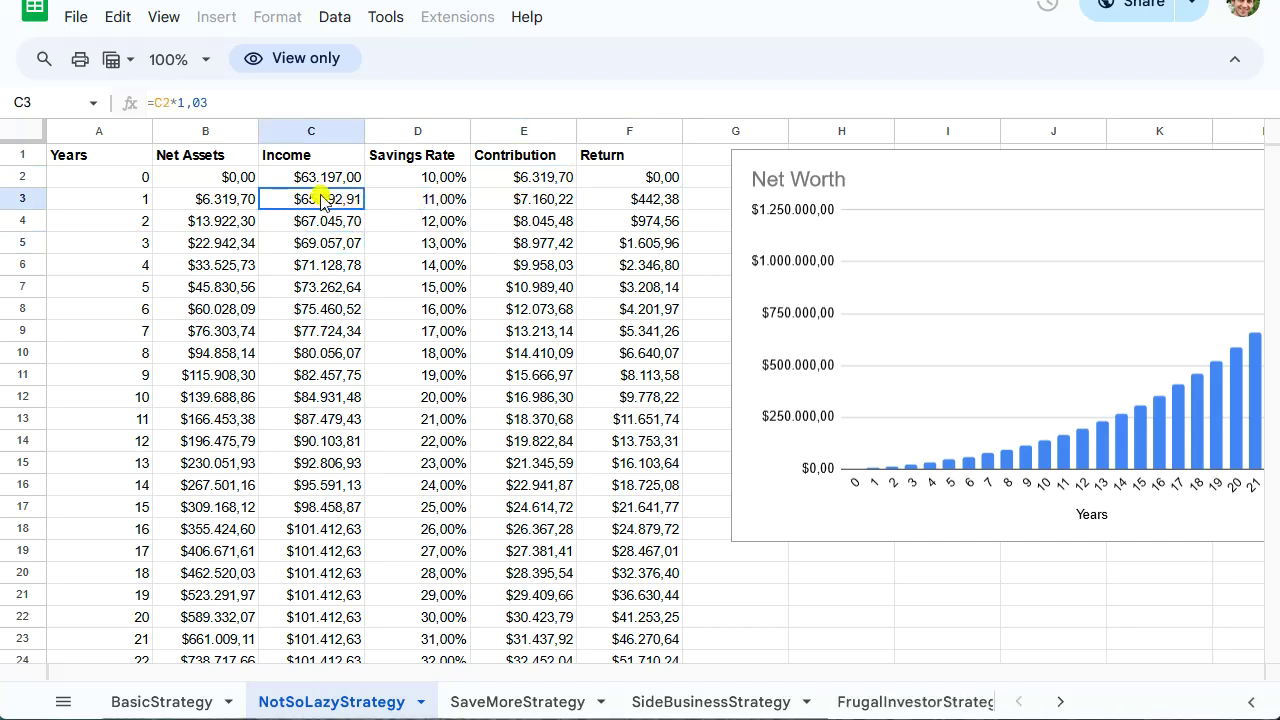
left_click(436, 202)
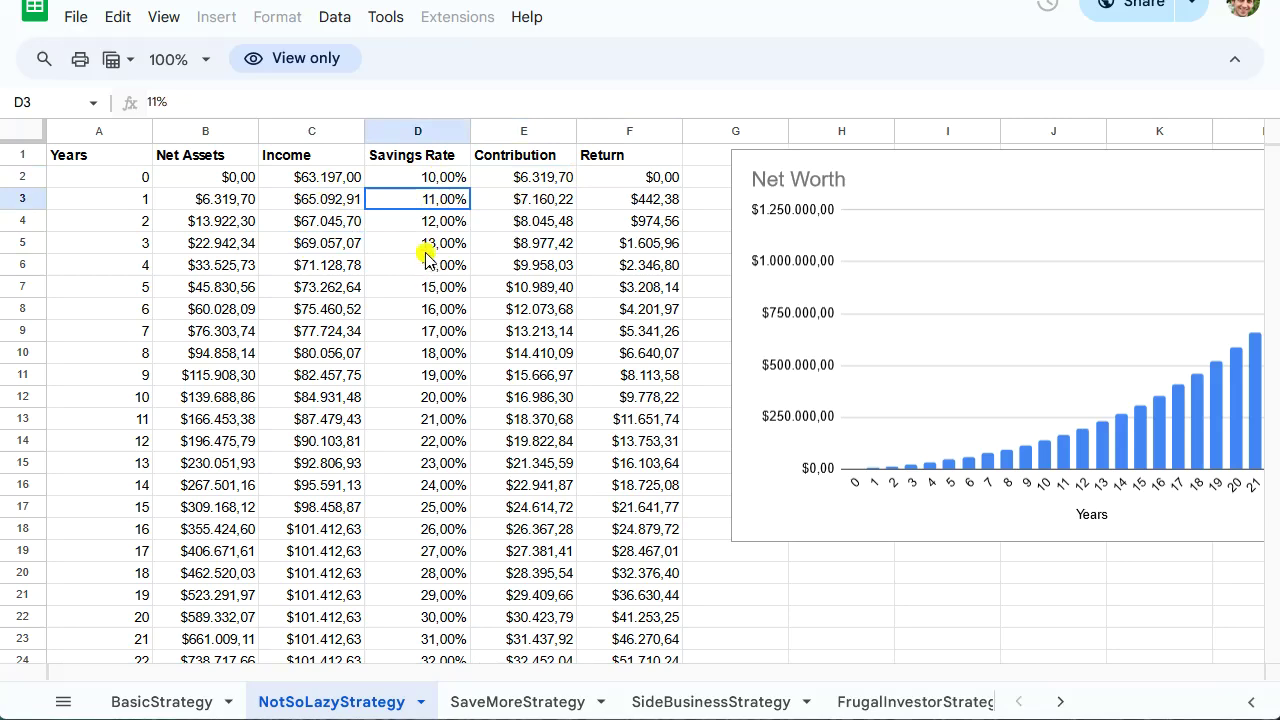
- Check the Contribution formulas in E3, E4 and E12 against the Income range C12:C15 and Savings Rate range D11:D14
left_click(548, 200)
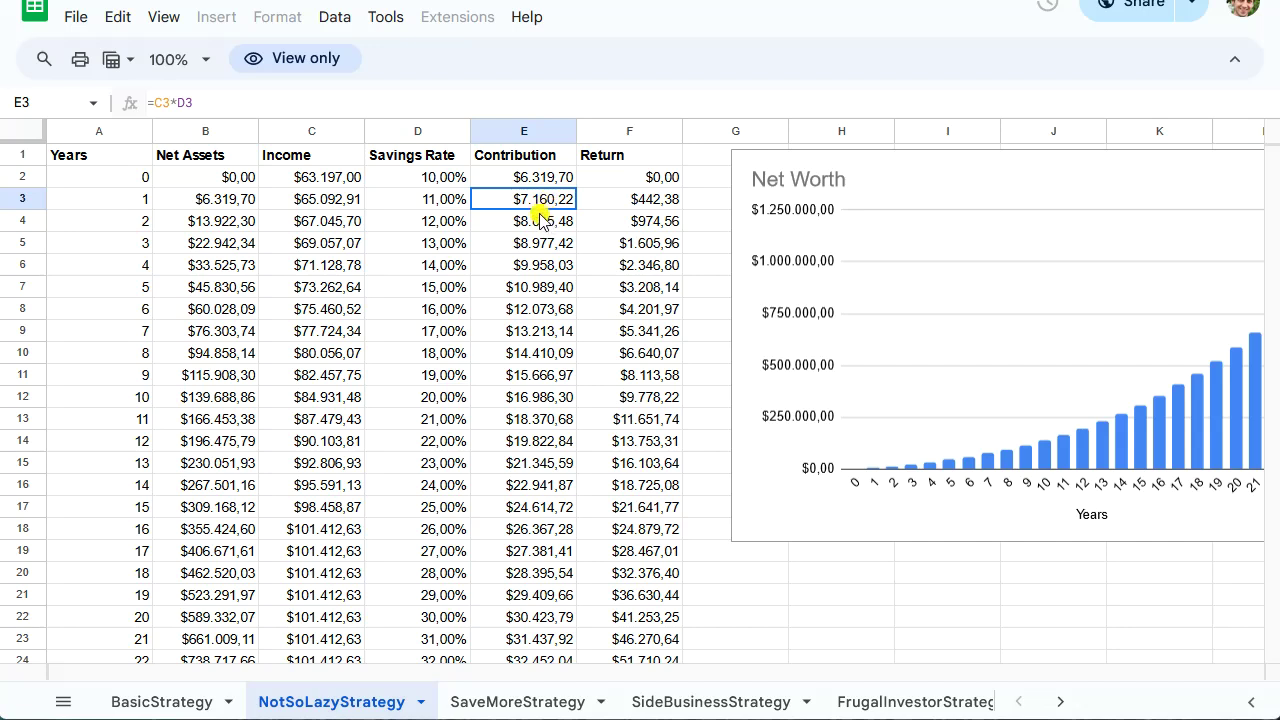
left_click(538, 218)
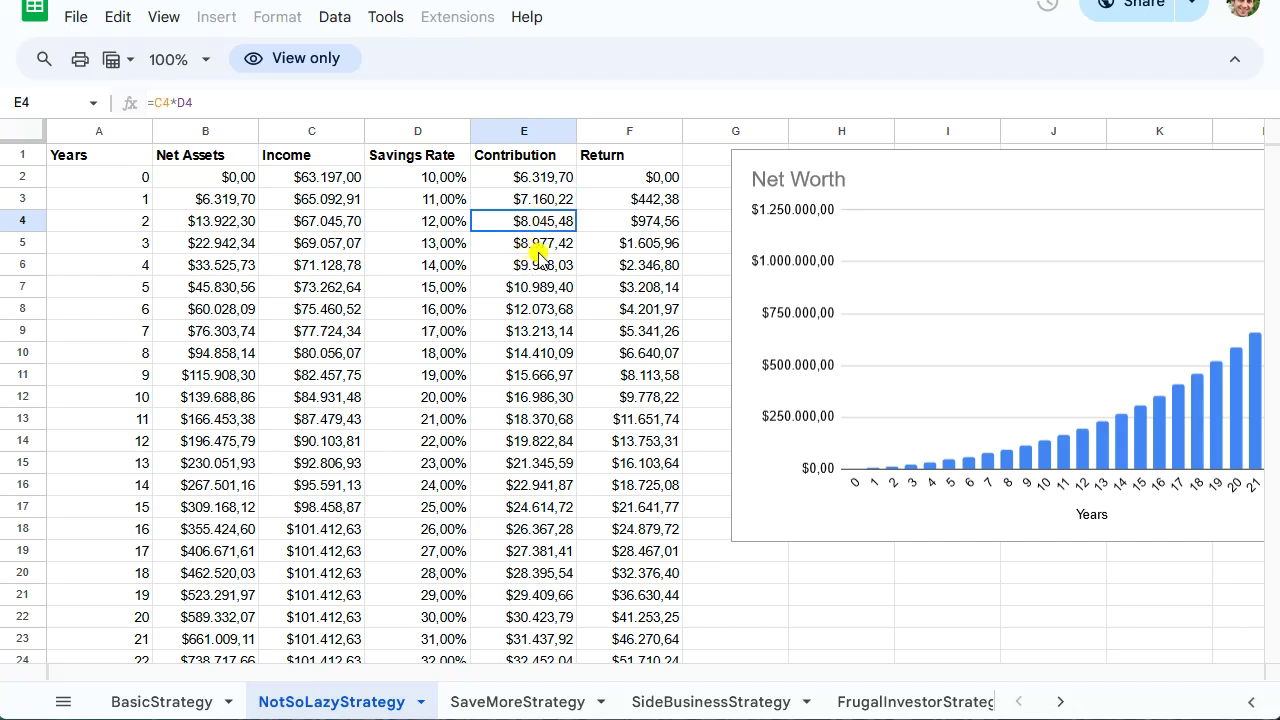
left_click(533, 400)
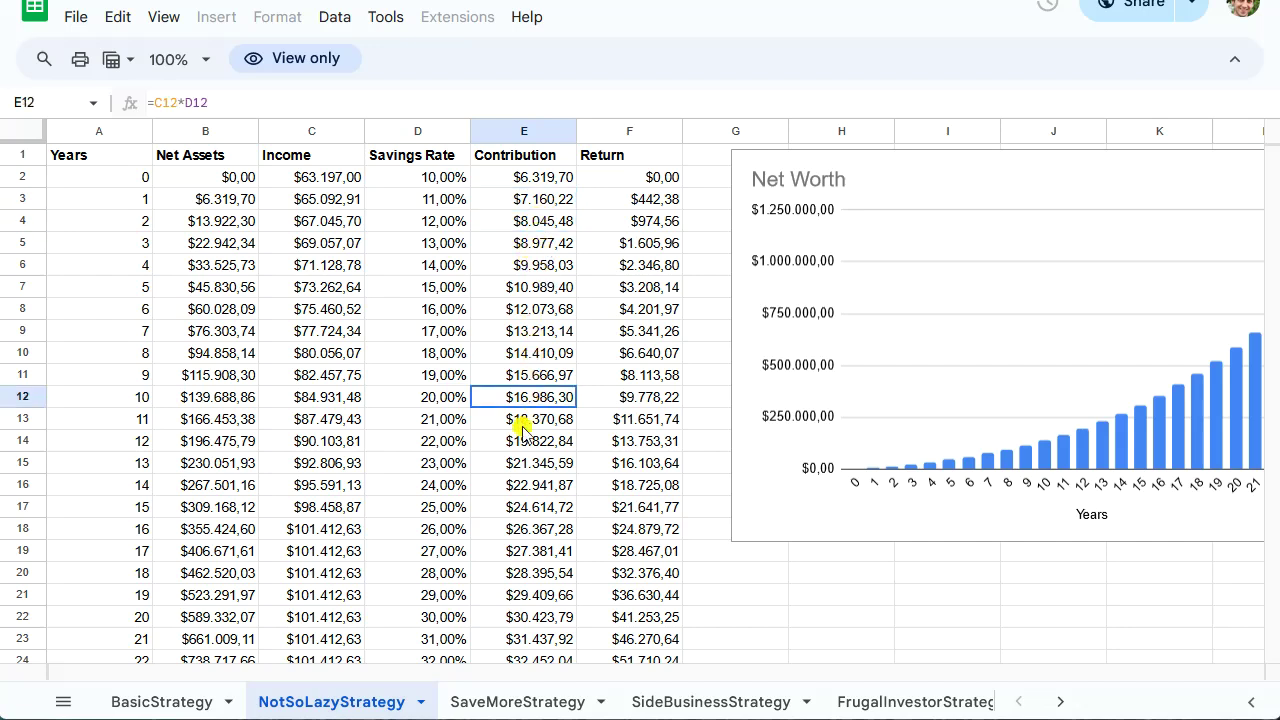
left_click_drag(525, 243, 505, 522)
left_click_drag(350, 397, 357, 463)
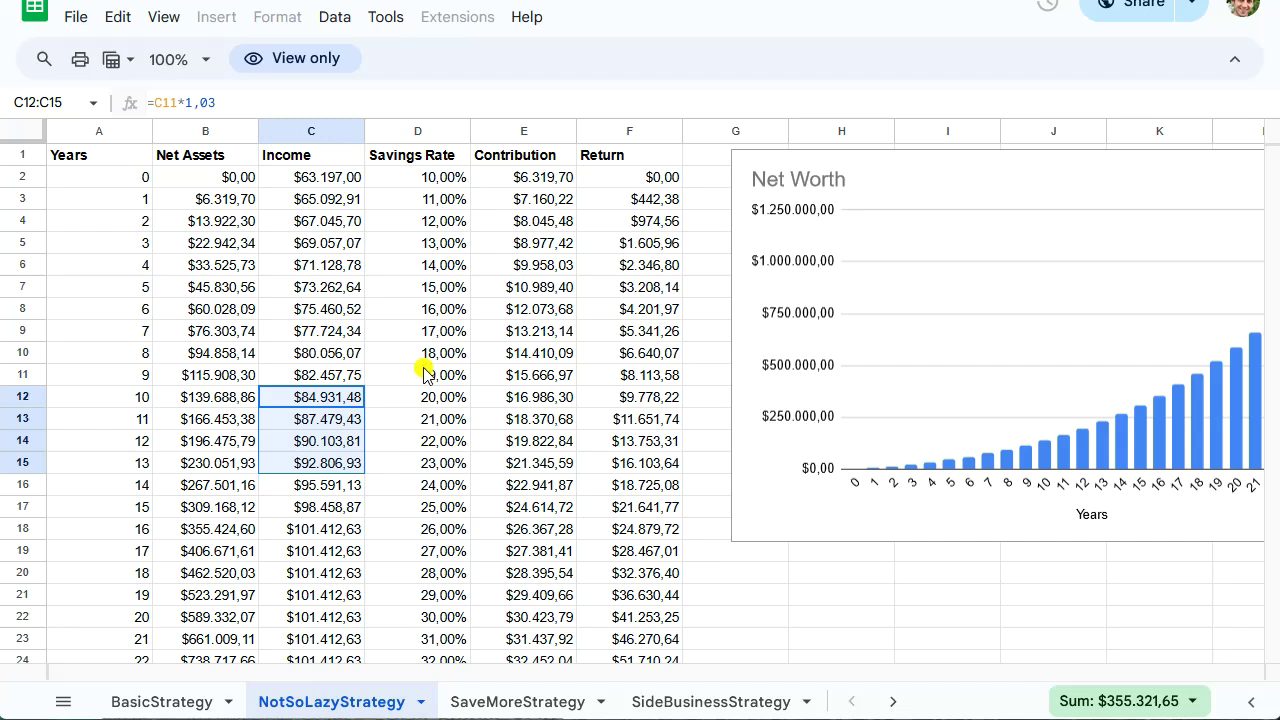
left_click_drag(423, 373, 425, 441)
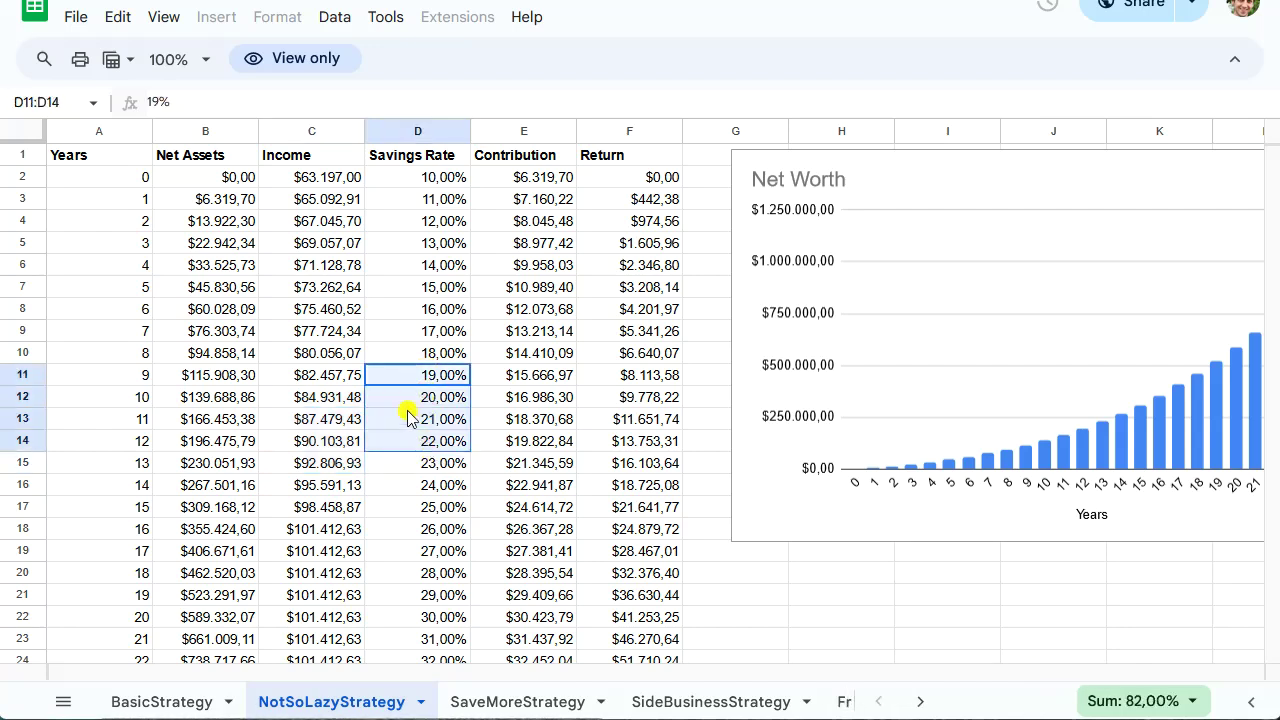
left_click(400, 353)
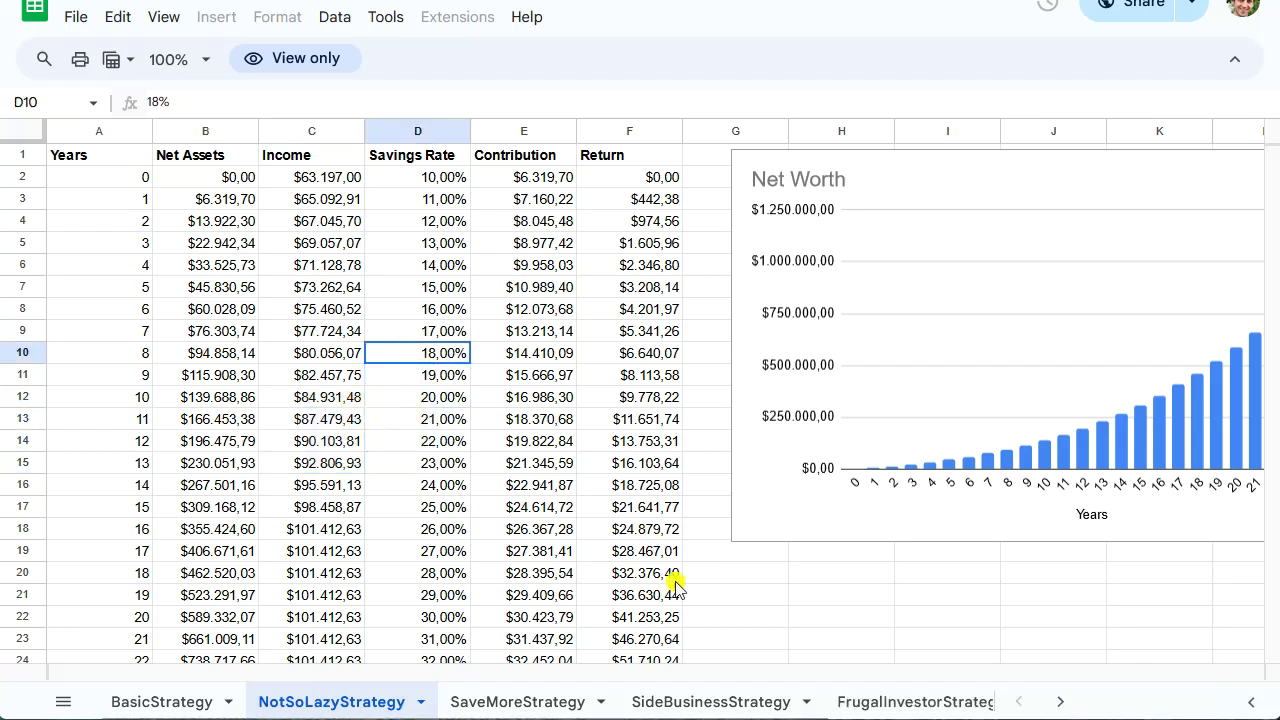
- Open the BasicStrategy sheet and review its highlighted final row 39
left_click_drag(447, 680, 294, 690)
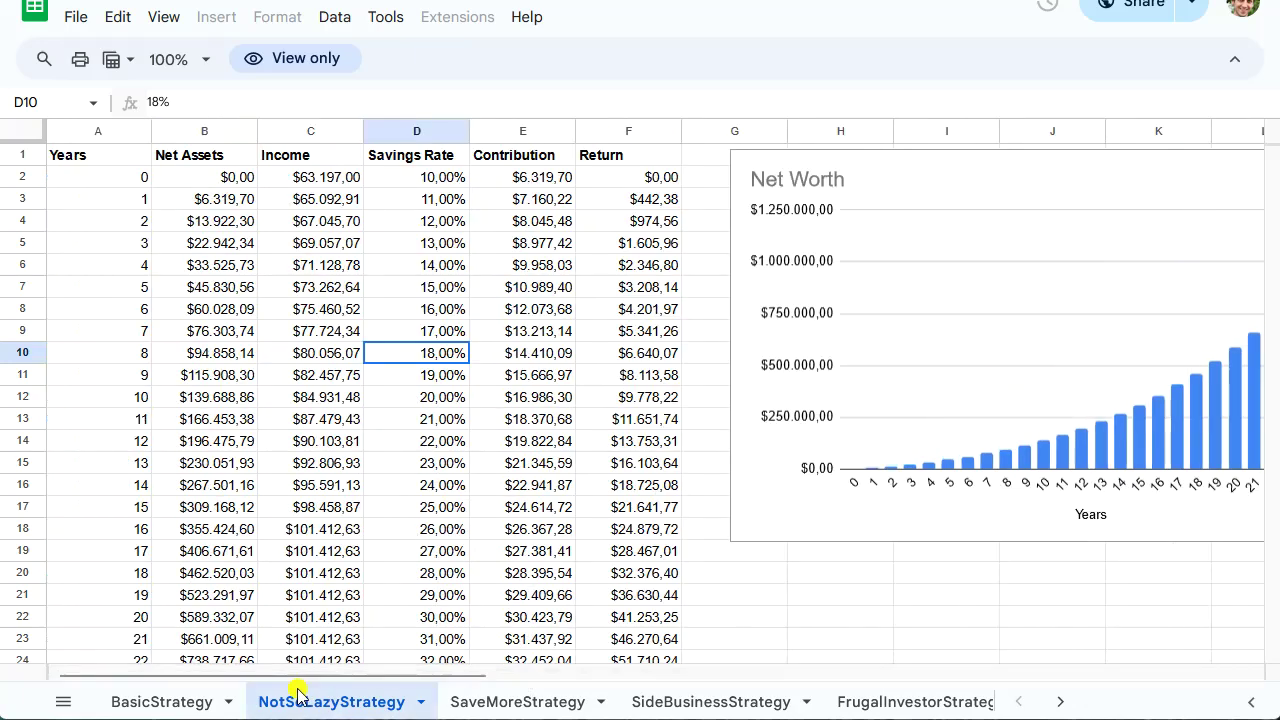
left_click(166, 705)
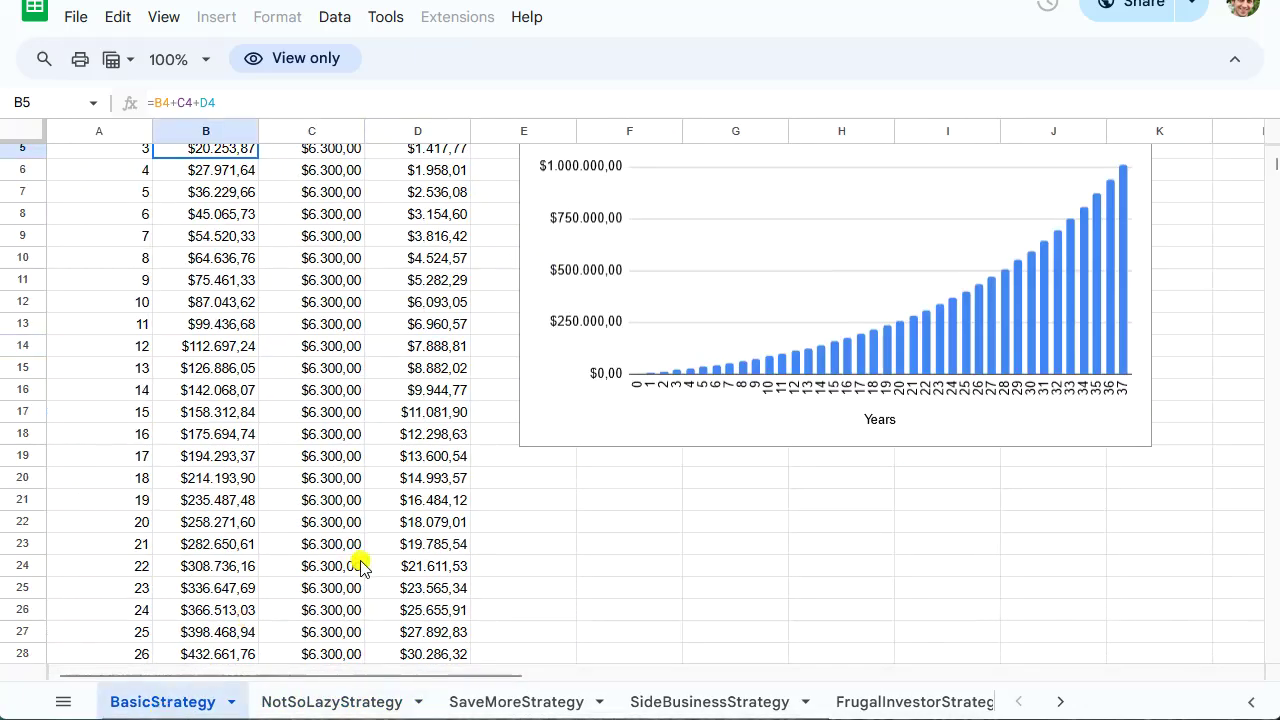
scroll(355, 565, "down", 1)
scroll(364, 570, "down", 1)
scroll(364, 572, "down", 2)
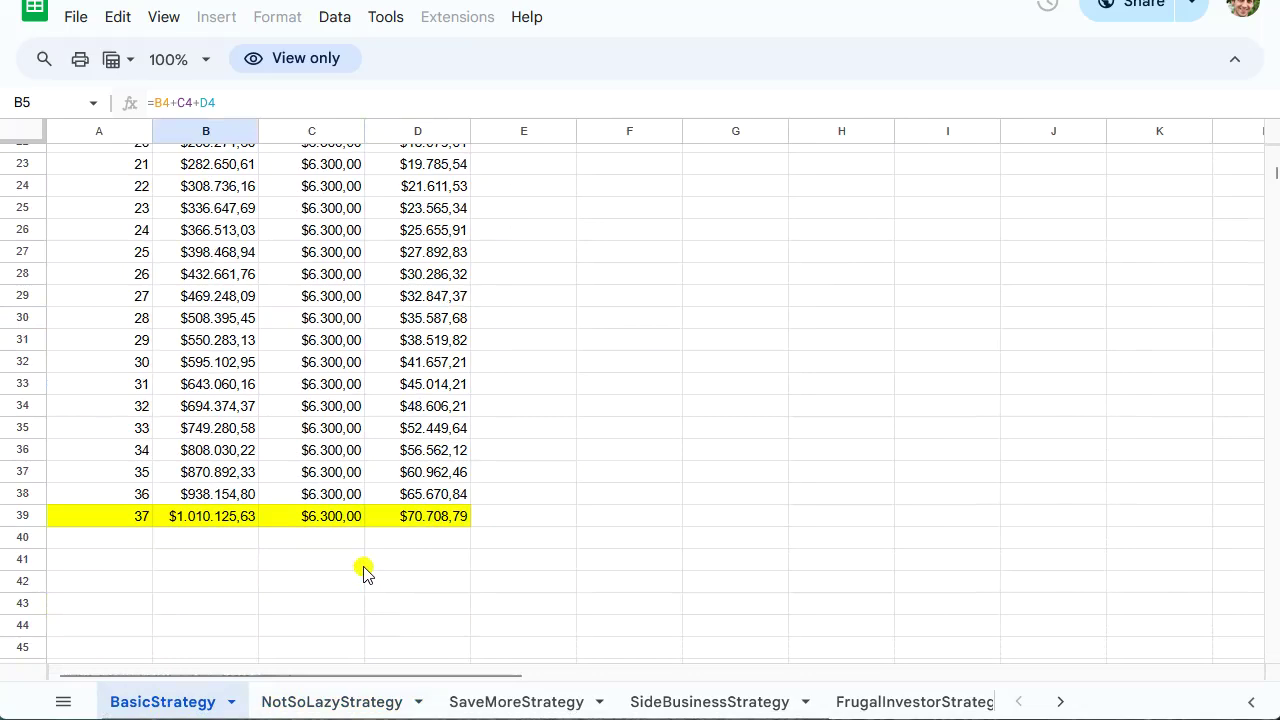
- Return to the NotSoLazyStrategy sheet and check the final year in cell A27
left_click(343, 705)
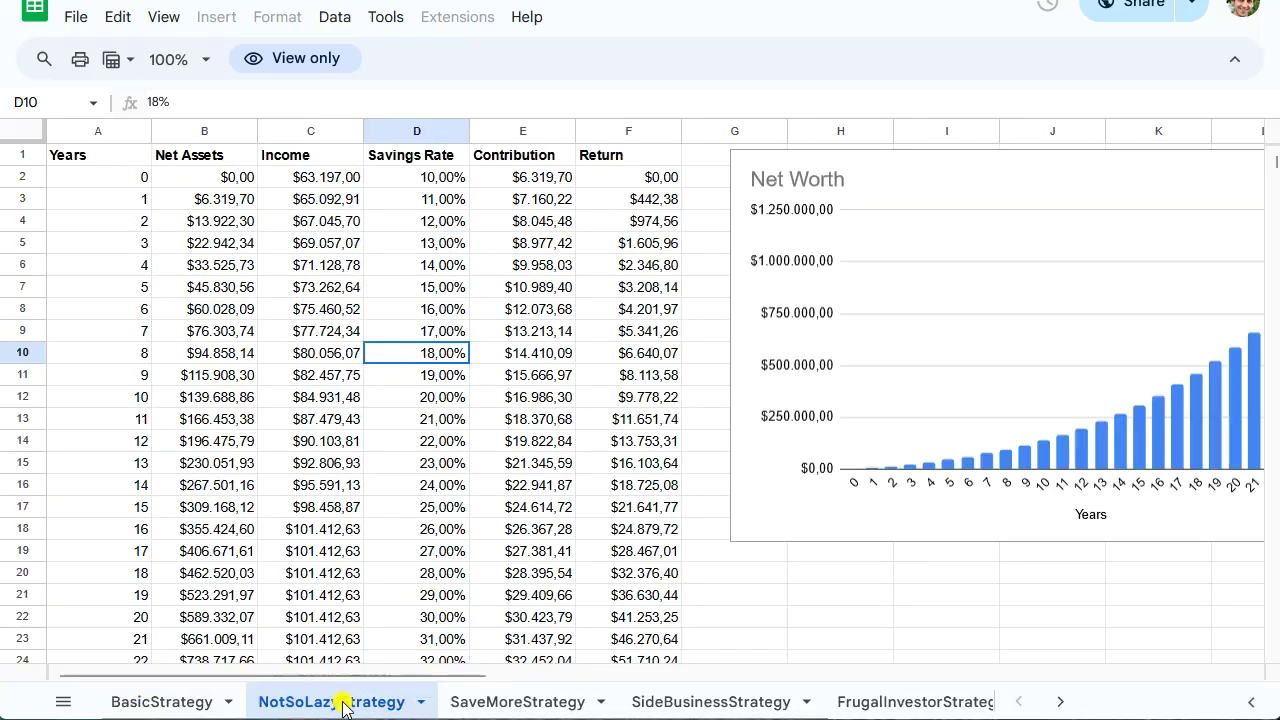
scroll(315, 595, "down", 3)
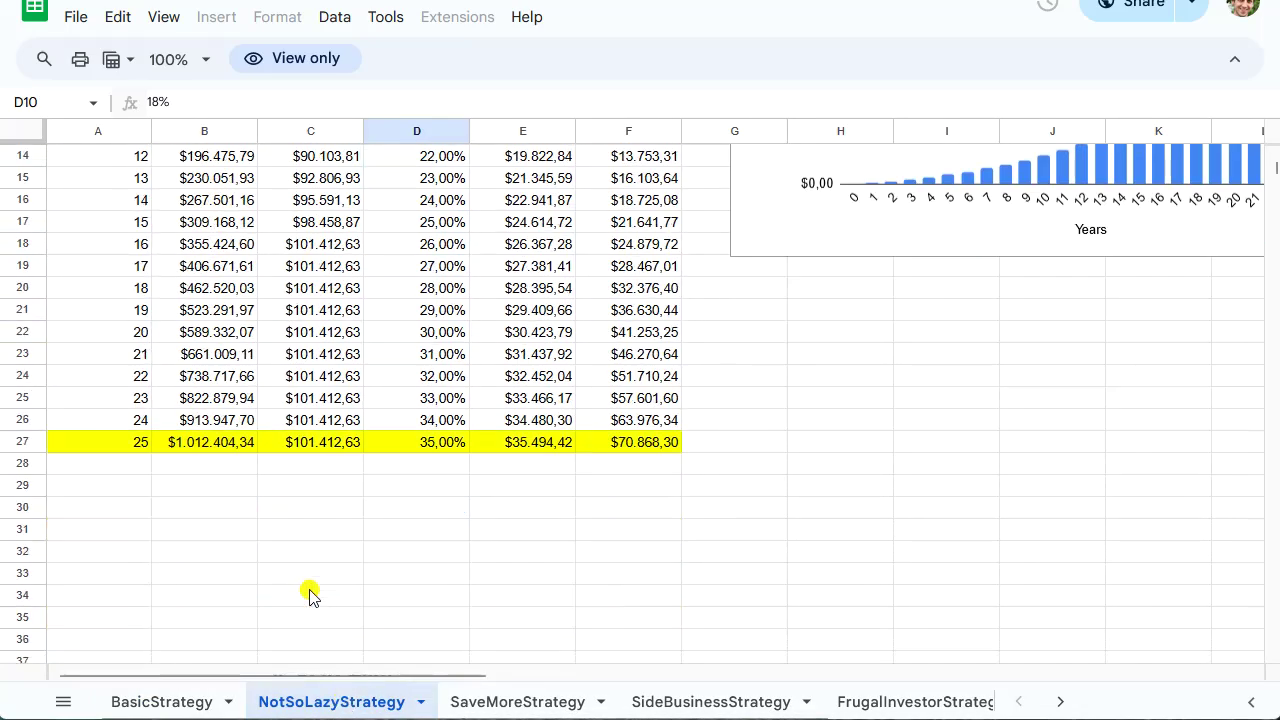
left_click(109, 446)
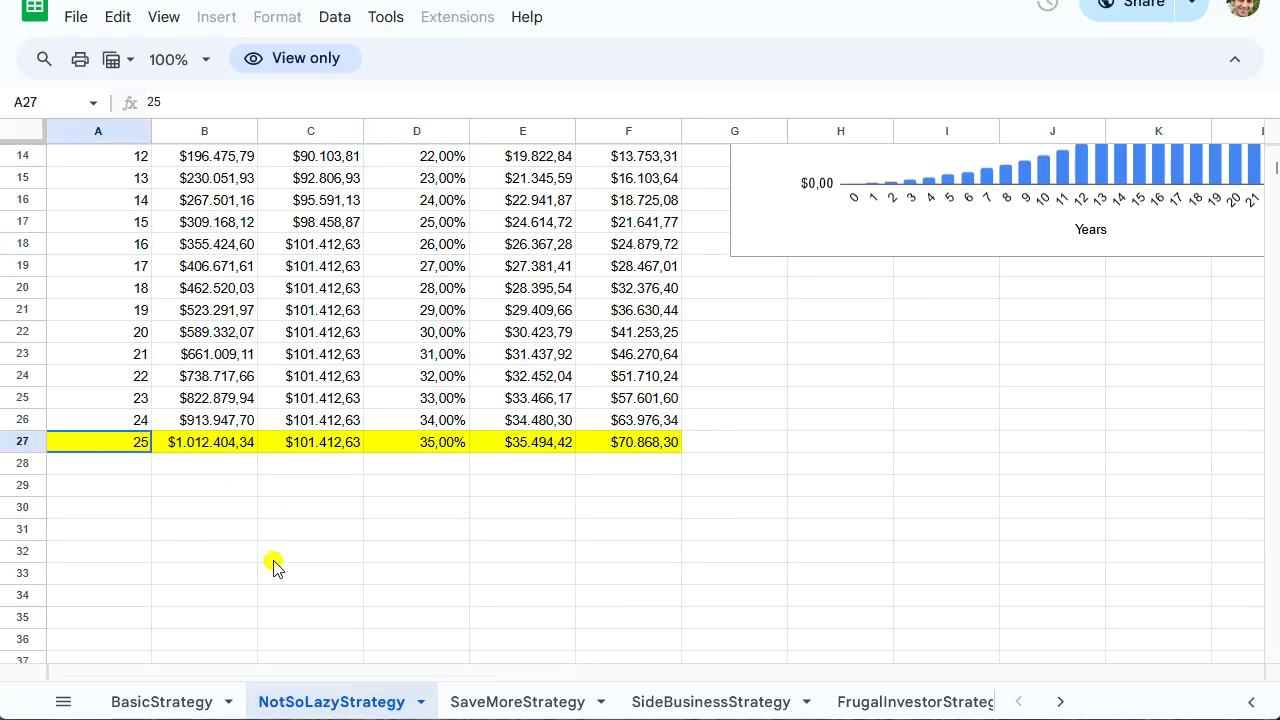
- Walk through the highlighted final row's Net Assets, Income and Contribution in B27, C27 and E27, and check the Return formula in F26
scroll(276, 566, "up", 3)
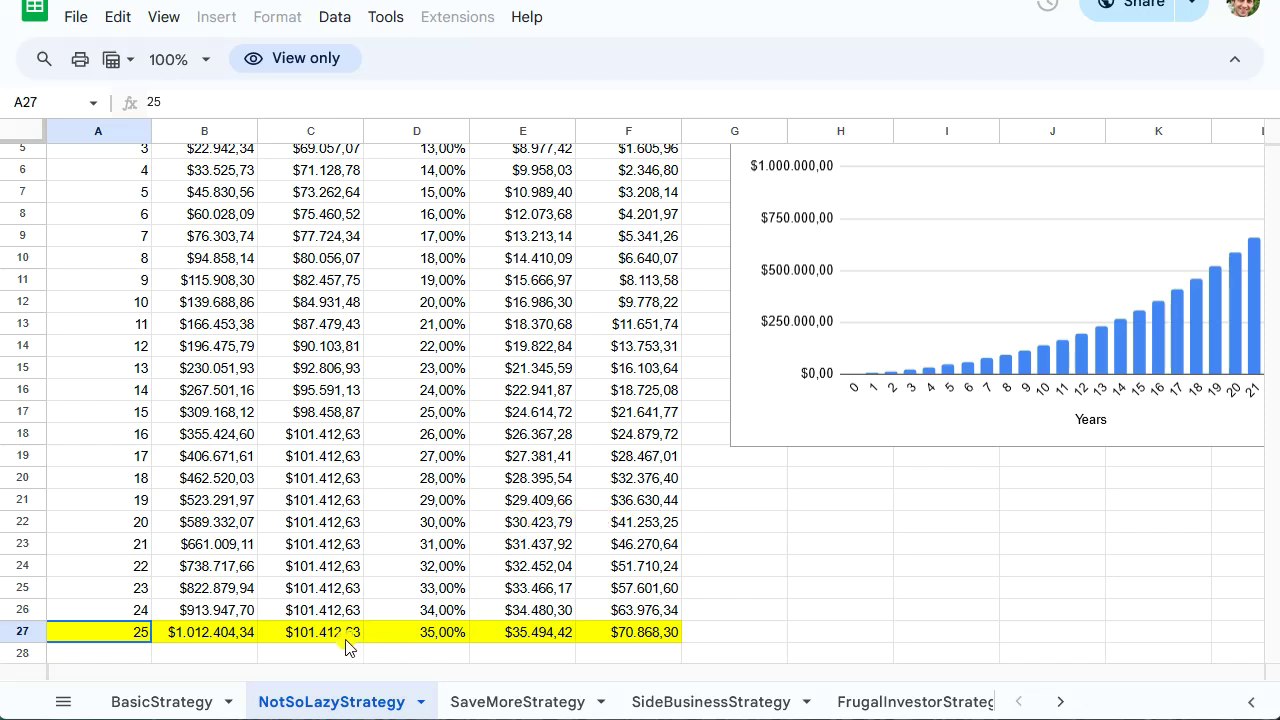
left_click(195, 634)
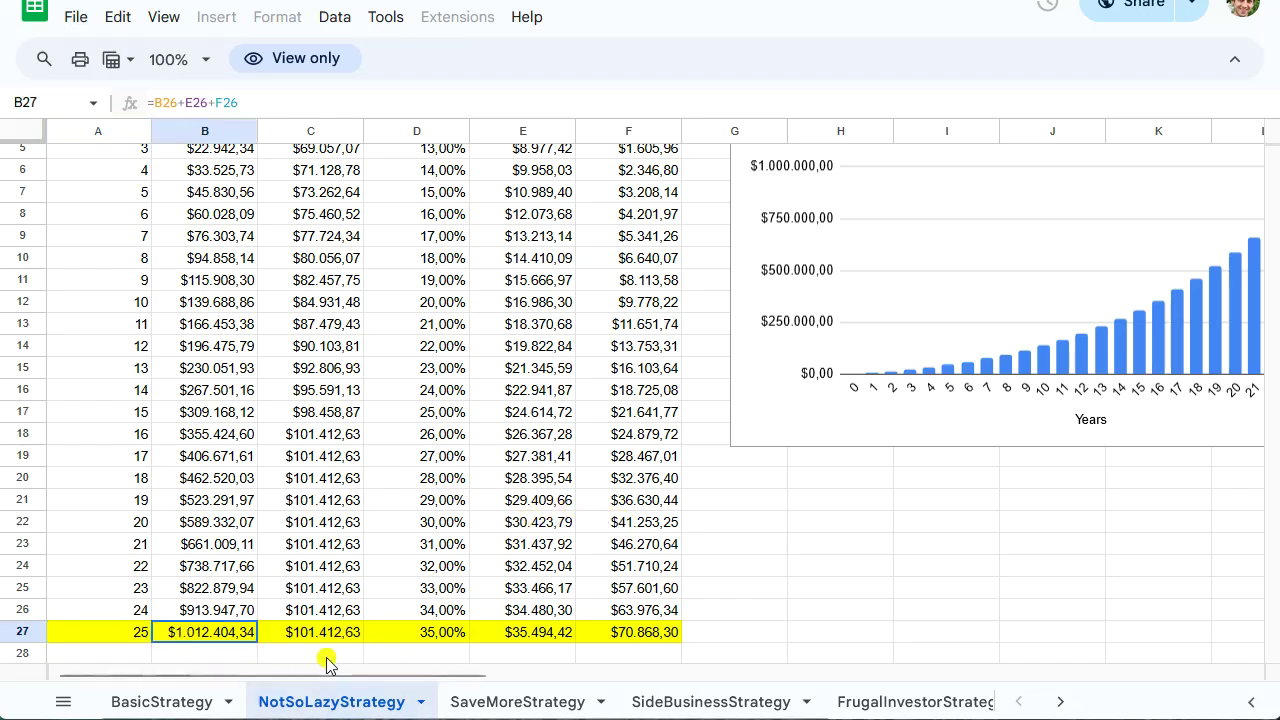
scroll(185, 620, "up", 2)
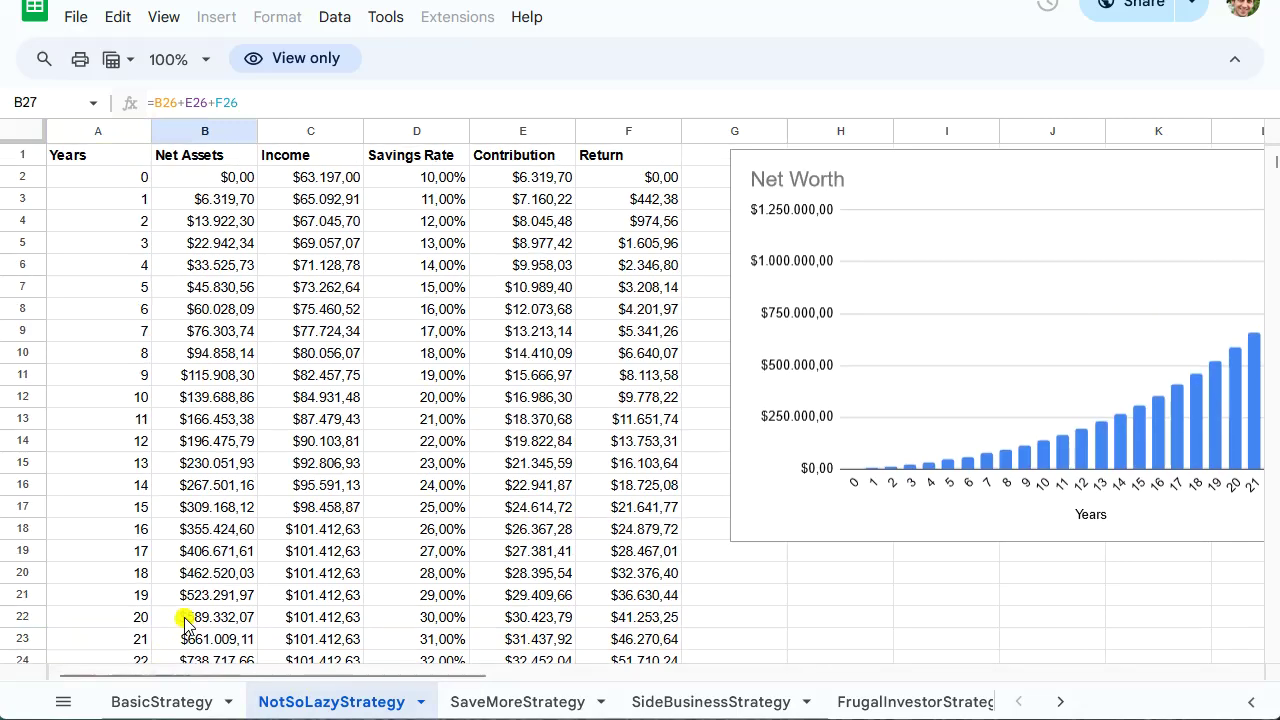
scroll(185, 621, "down", 2)
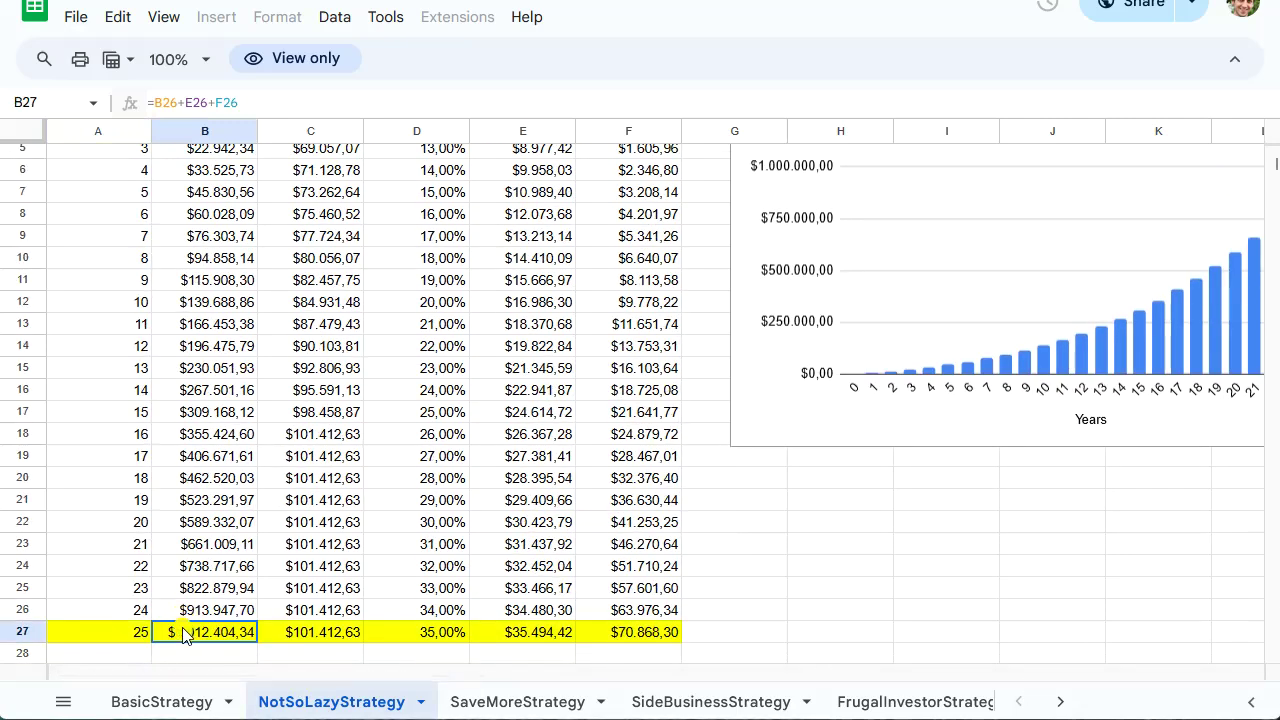
left_click(360, 638)
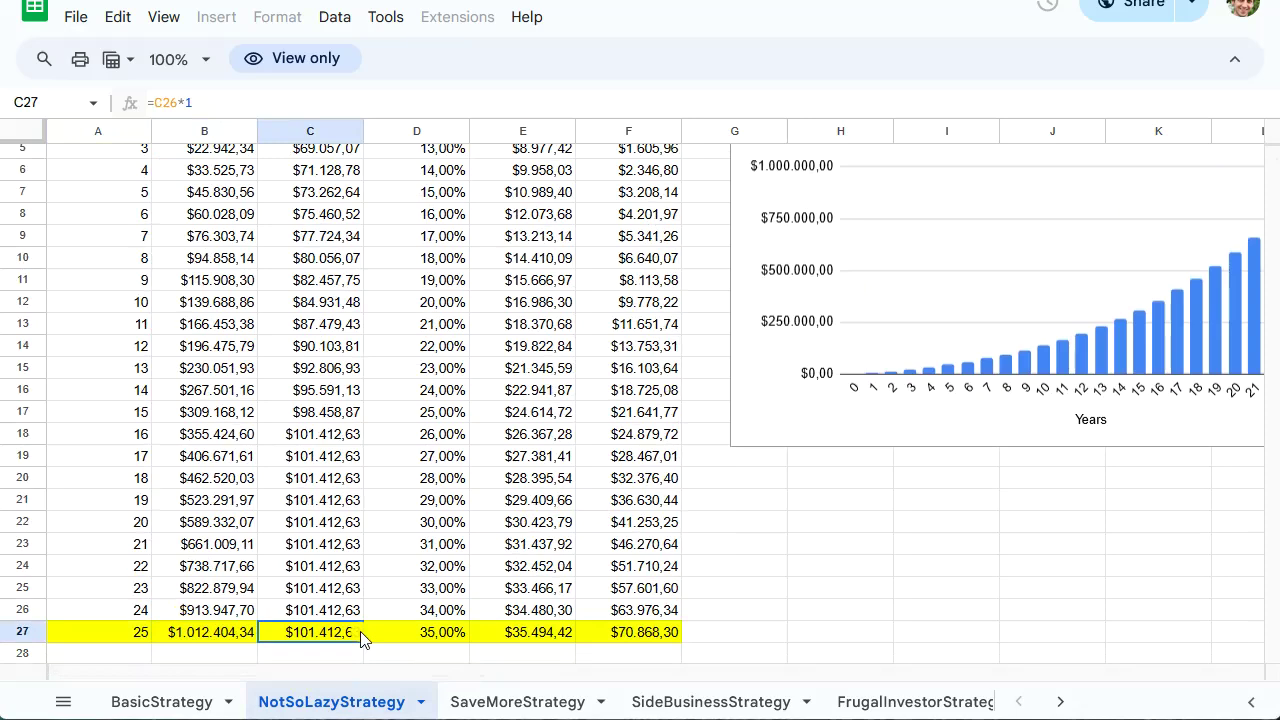
left_click(528, 640)
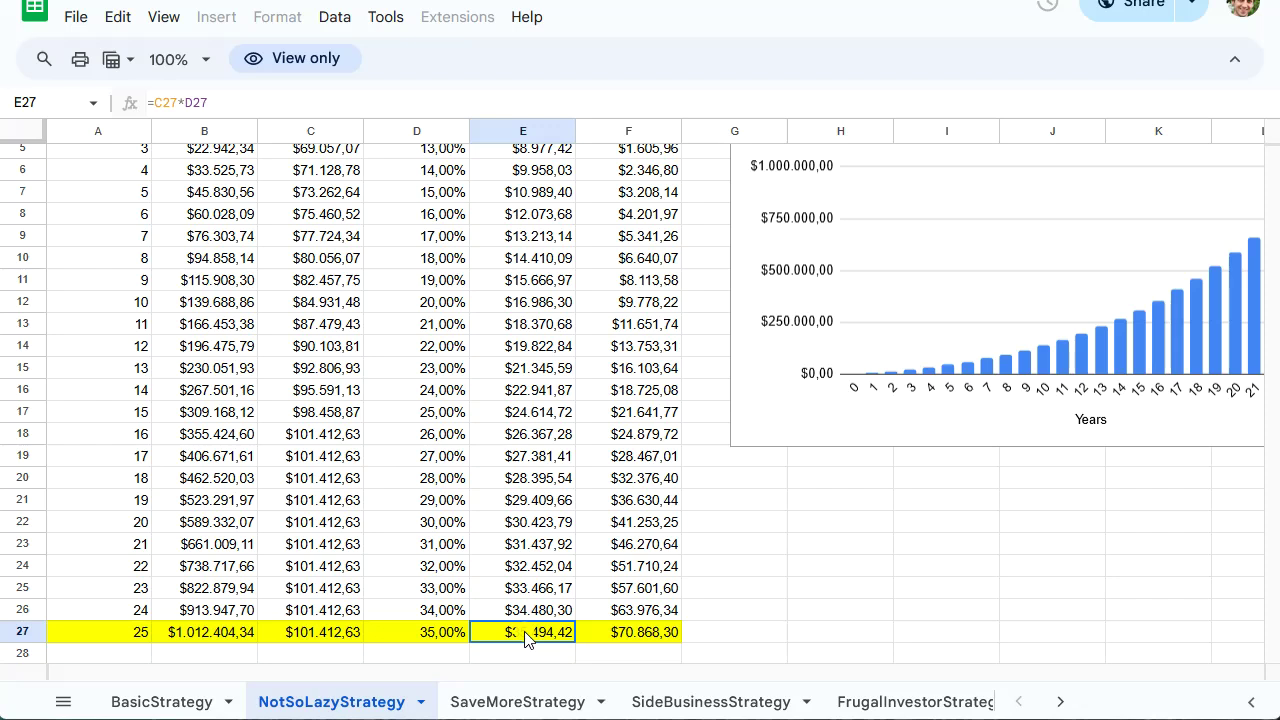
left_click(660, 610)
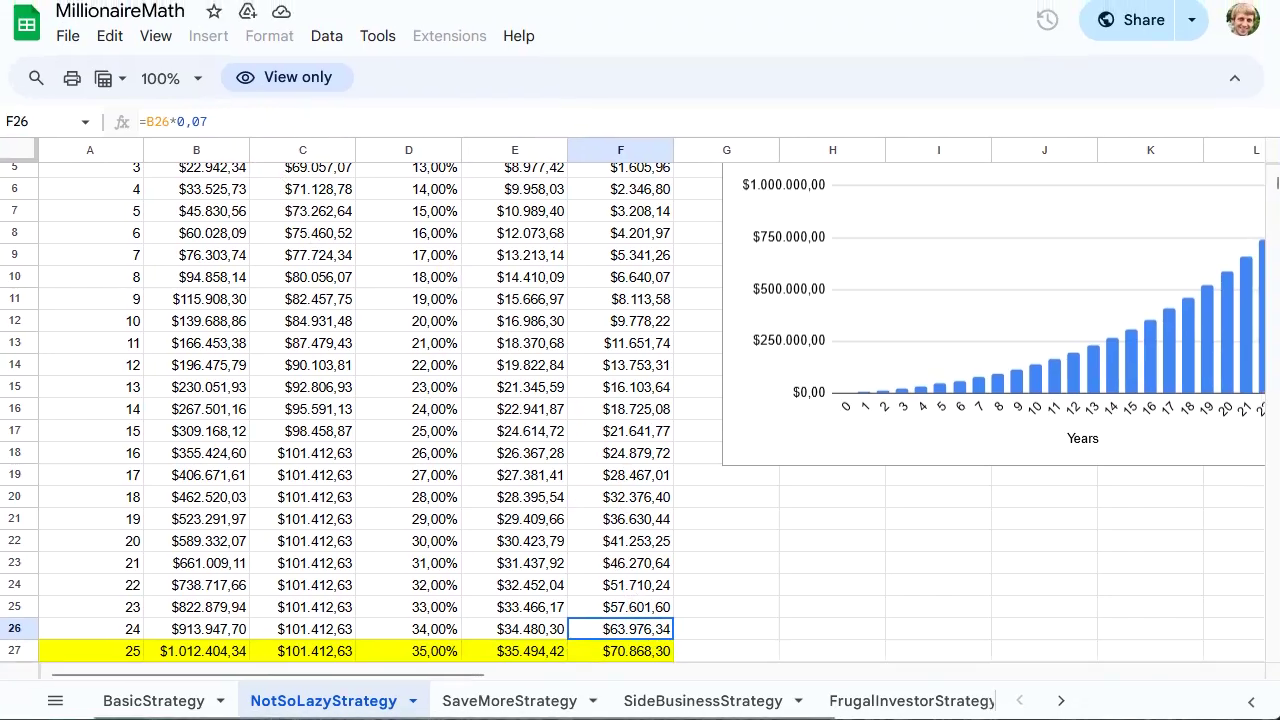
left_click(738, 580)
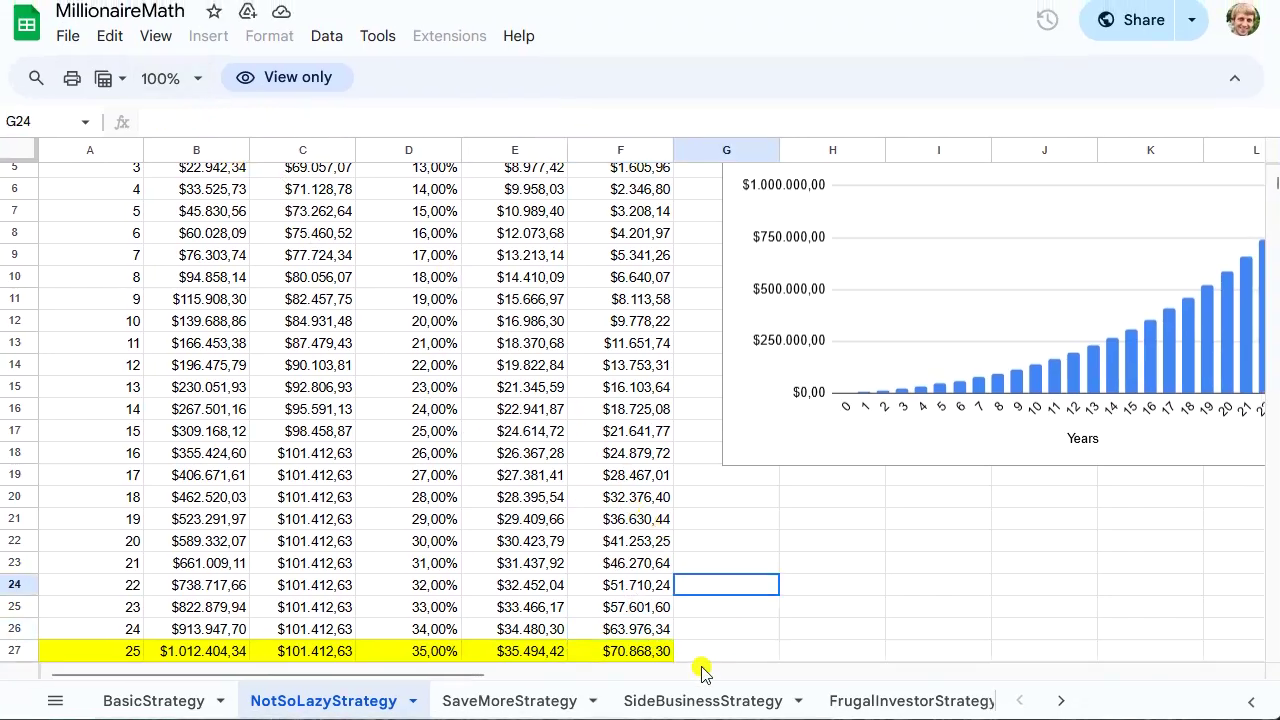
left_click(133, 654)
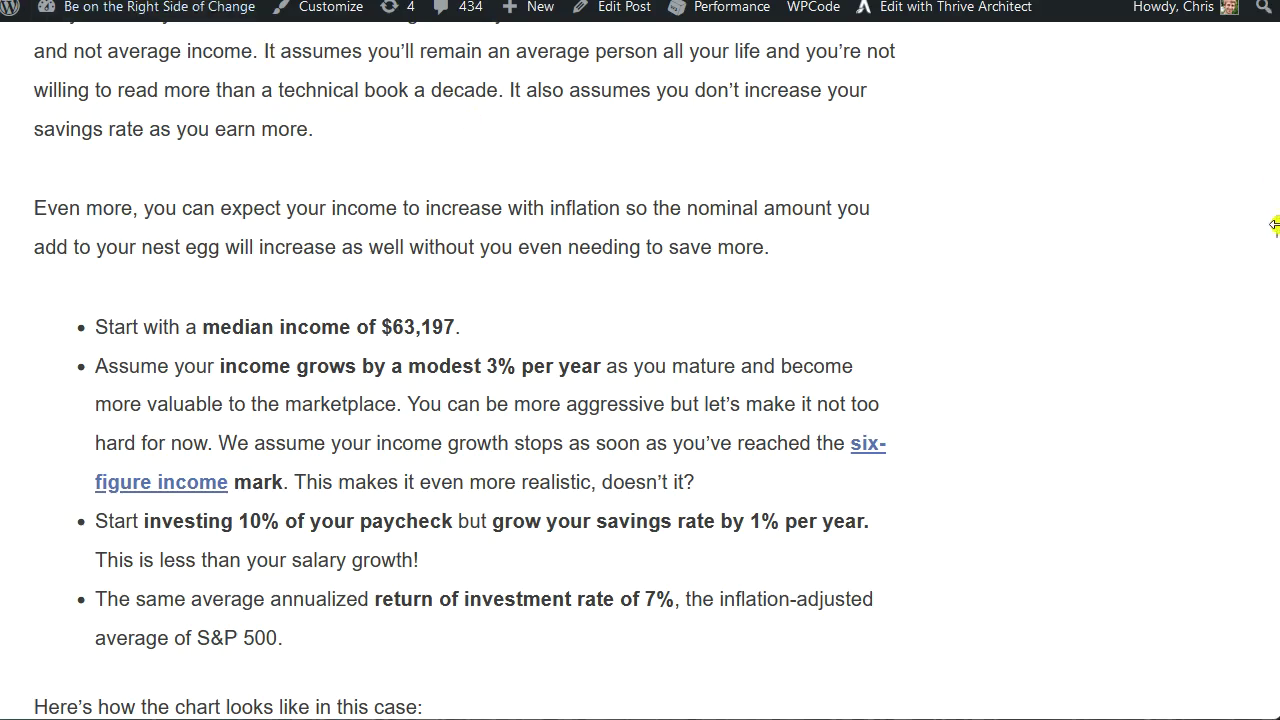
- Find the article's Save-More Strategy section and open the matching SaveMoreStrategy sheet
scroll(1275, 225, "down", 10)
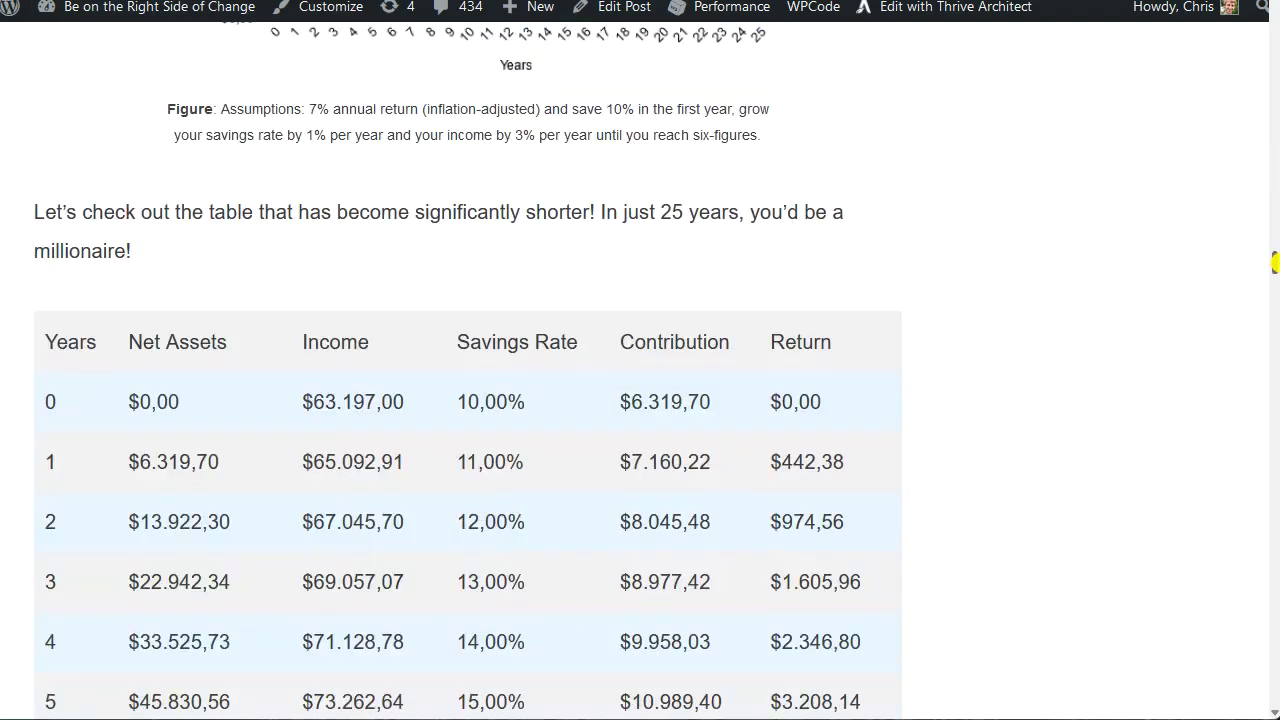
scroll(1275, 262, "up", 11)
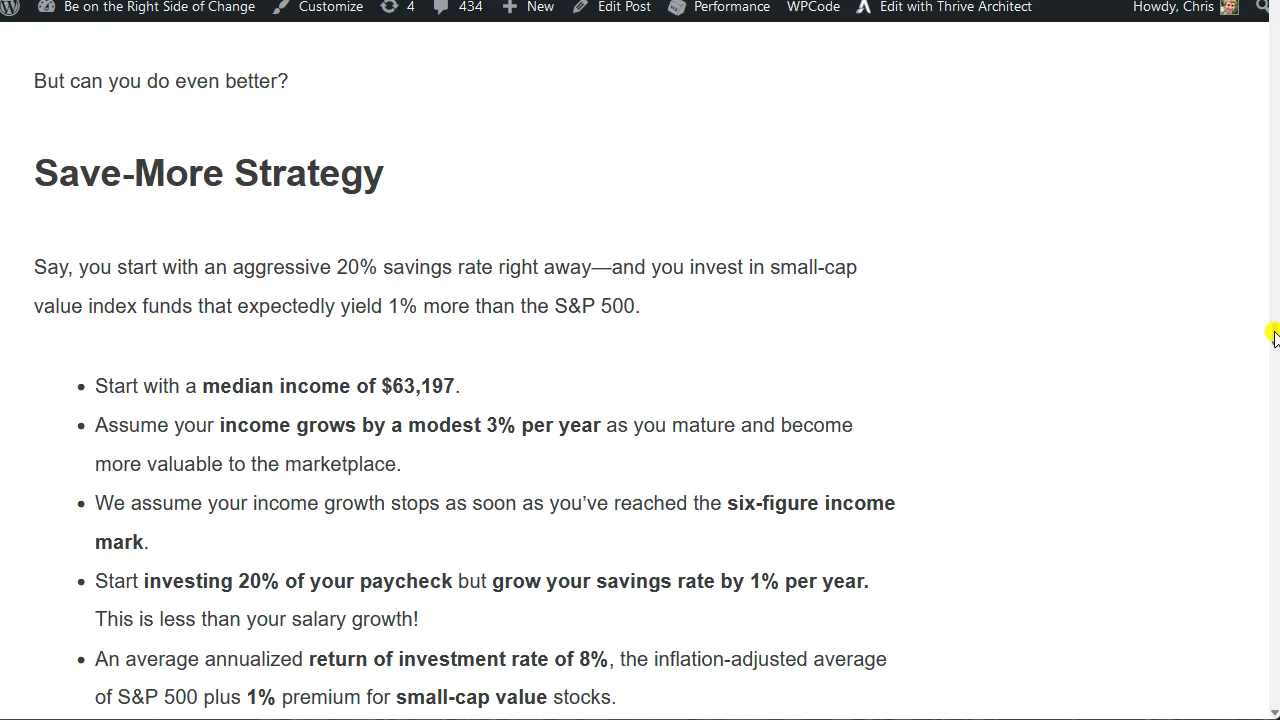
scroll(1275, 335, "up", 2)
scroll(755, 372, "down", 2)
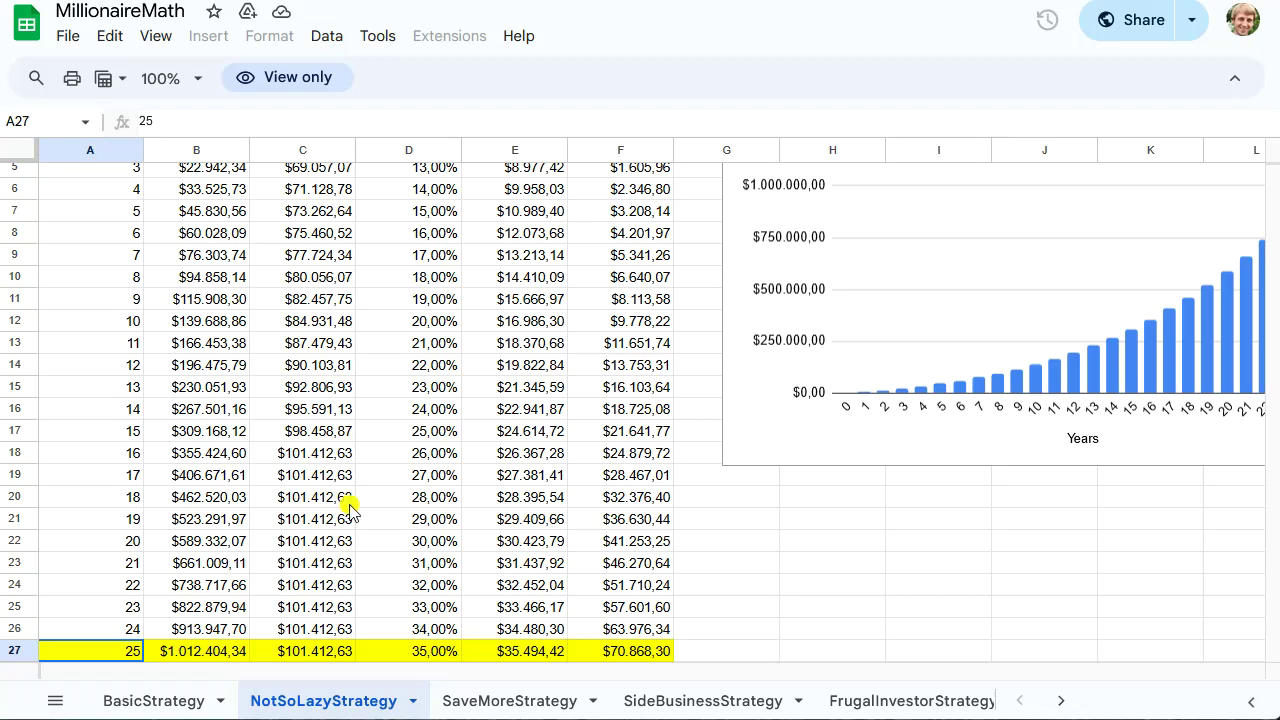
left_click(486, 697)
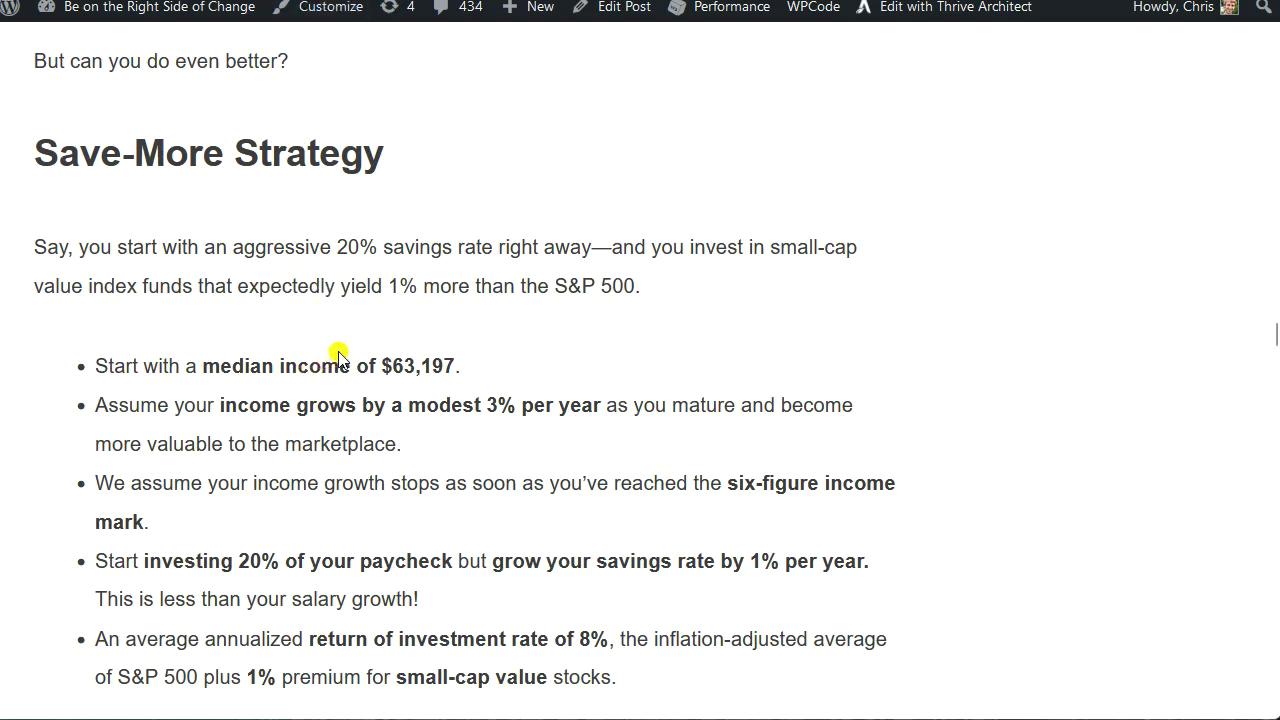
- Highlight the Save-More assumptions on the $63,197 median income, 3% yearly growth and six-figure income cap, and read the 20% investing assumption
left_click_drag(361, 362, 430, 362)
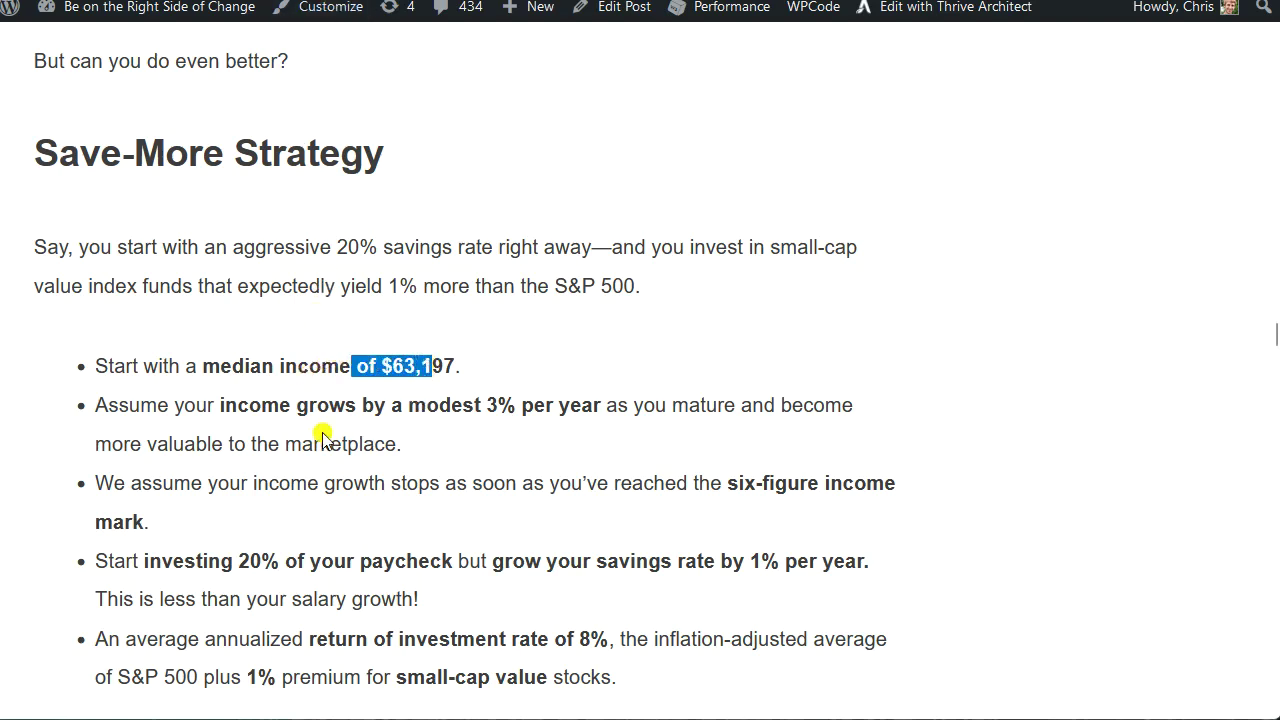
left_click_drag(207, 405, 636, 405)
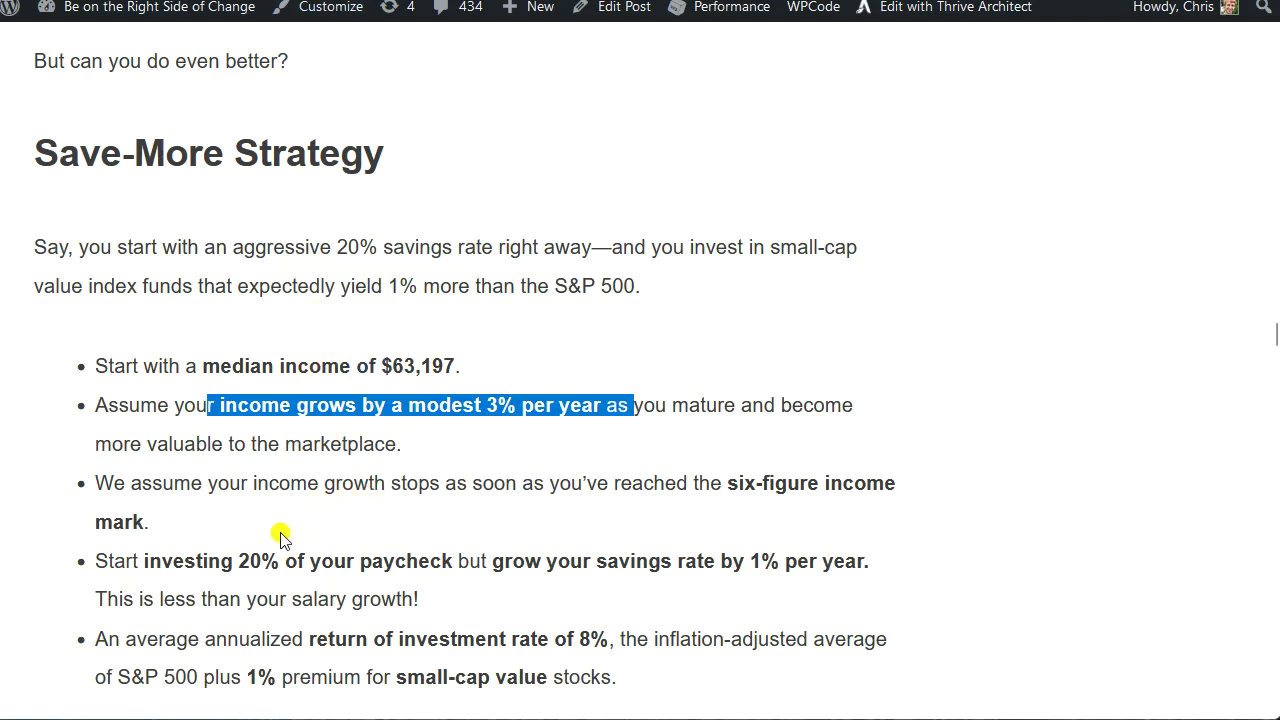
left_click_drag(246, 487, 363, 511)
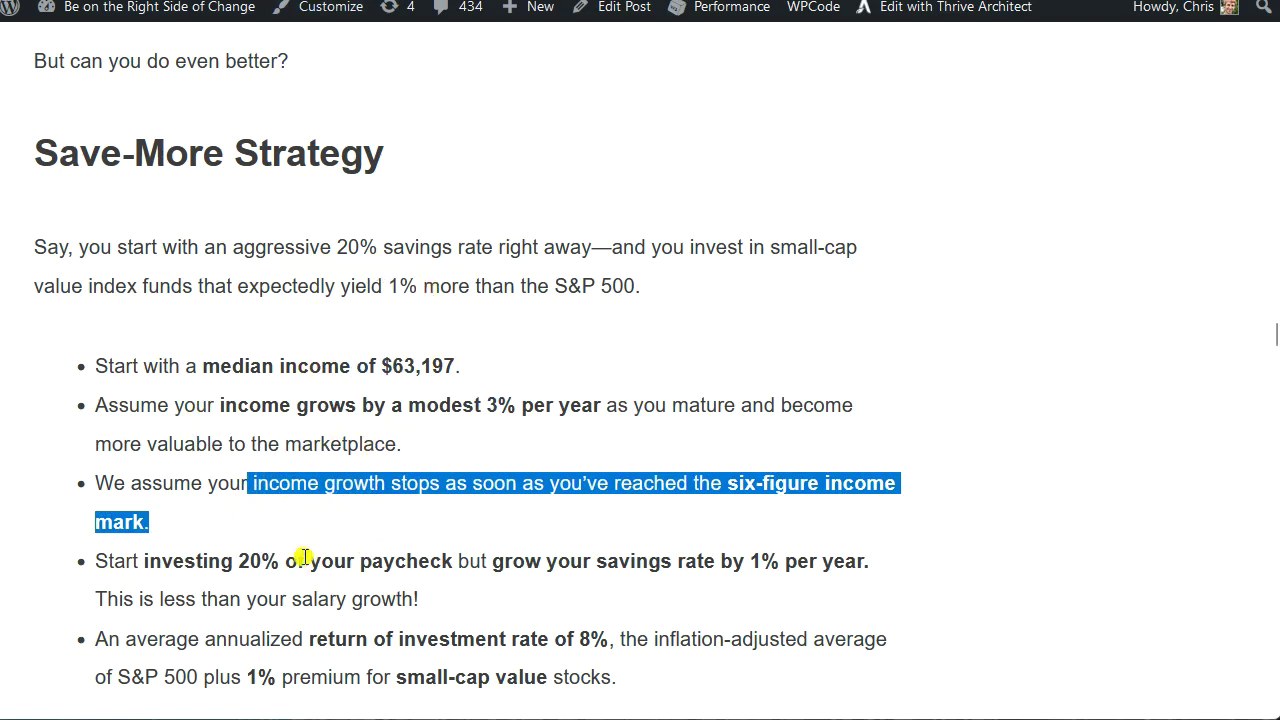
left_click(202, 555)
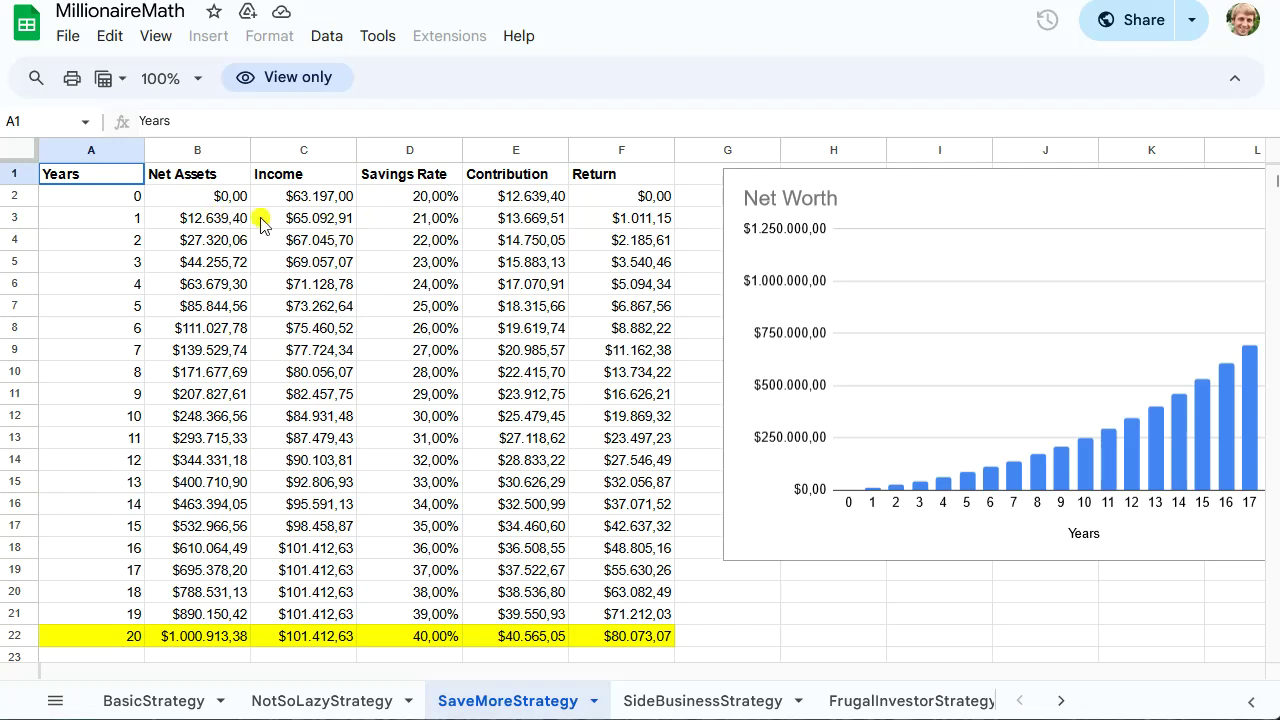
- Compare the final-year rows of NotSoLazyStrategy and SaveMoreStrategy, and check SaveMoreStrategy's starting savings rate in D2 and income in C2
left_click(296, 704)
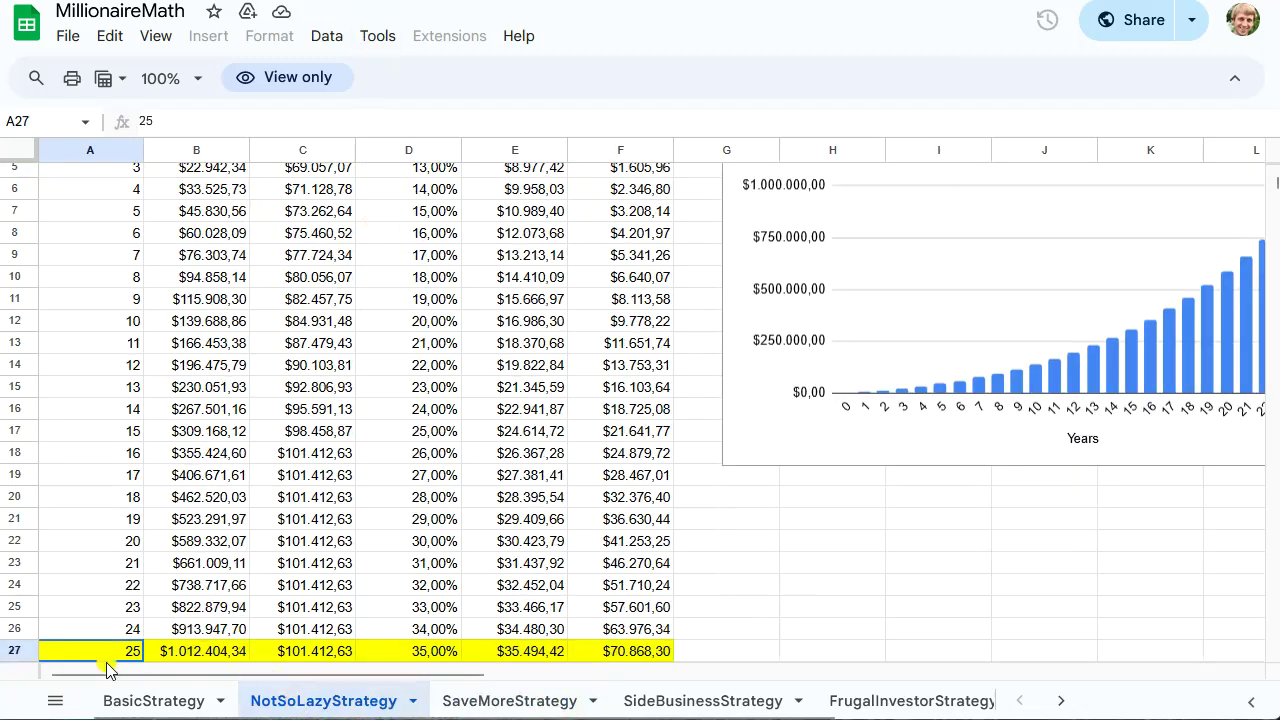
left_click(155, 651)
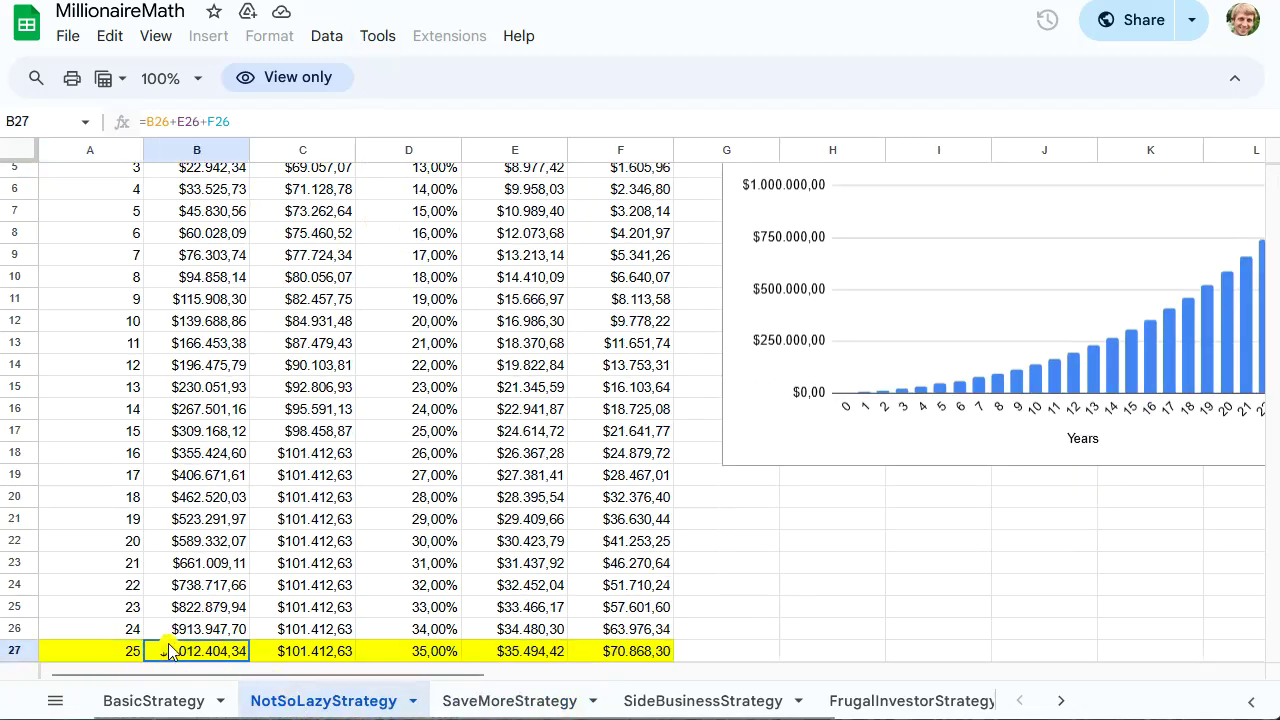
left_click(491, 703)
left_click(133, 642)
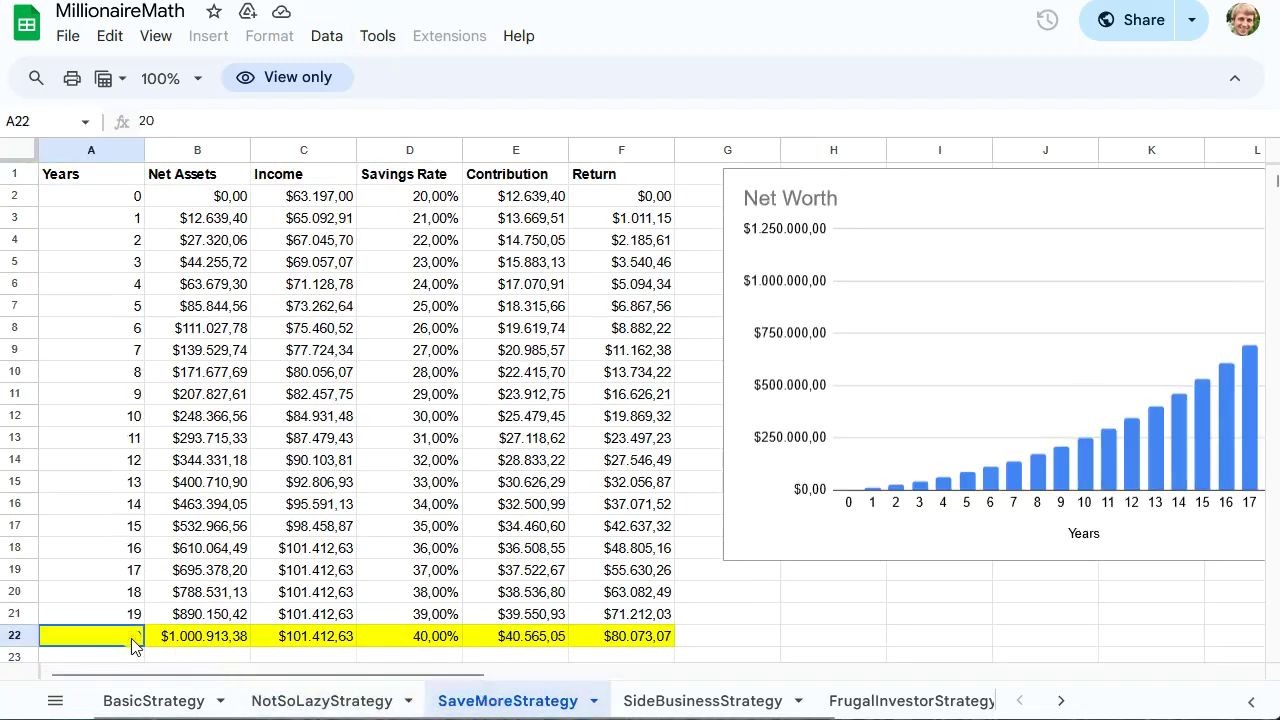
left_click(194, 645)
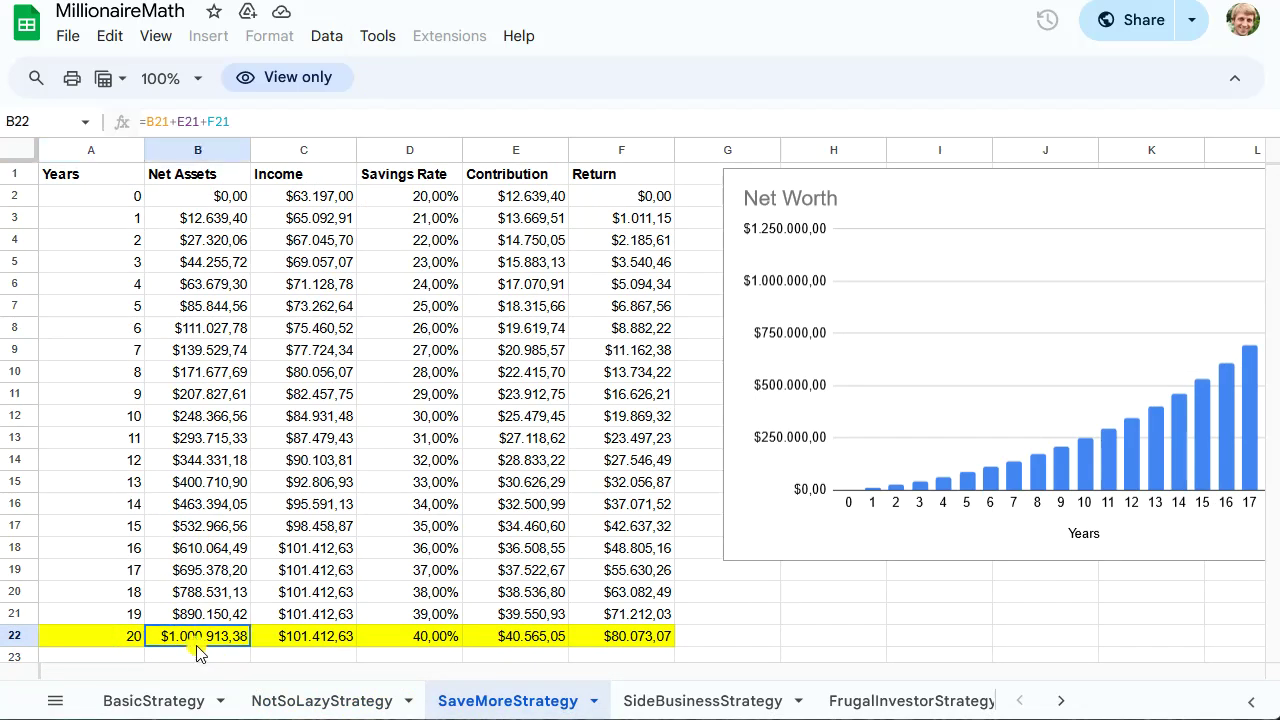
left_click(449, 205)
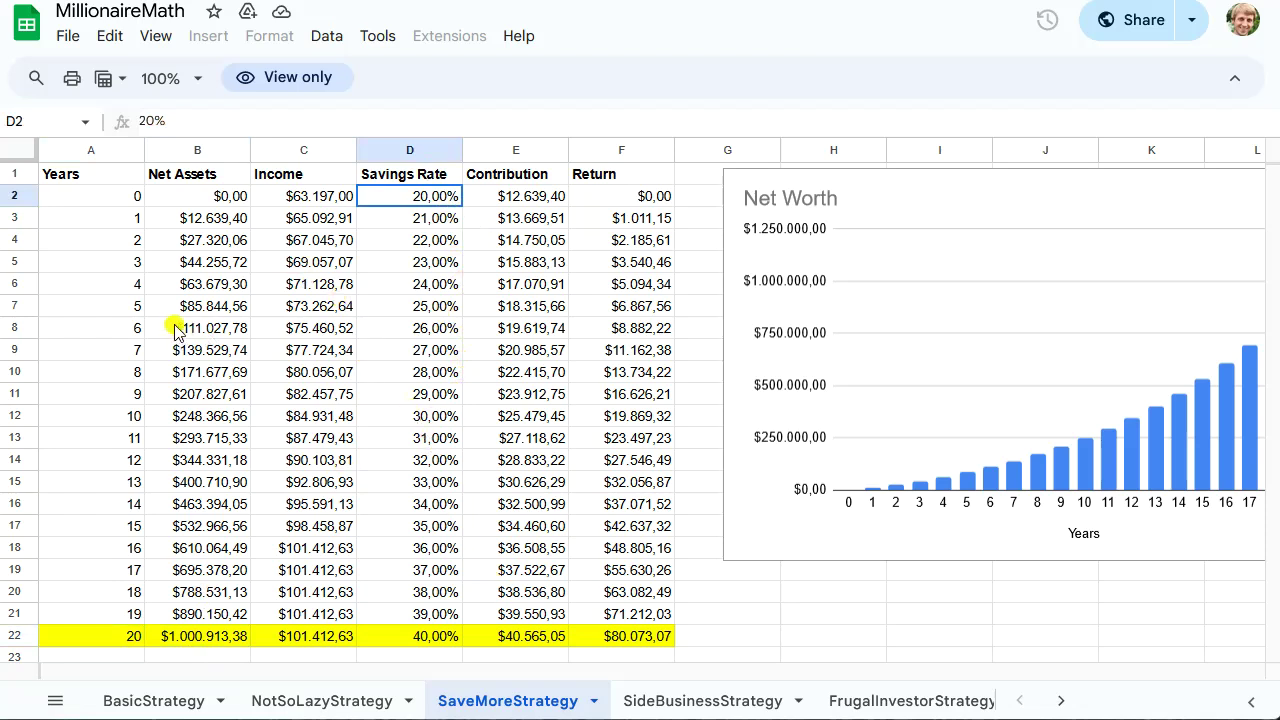
left_click(270, 200)
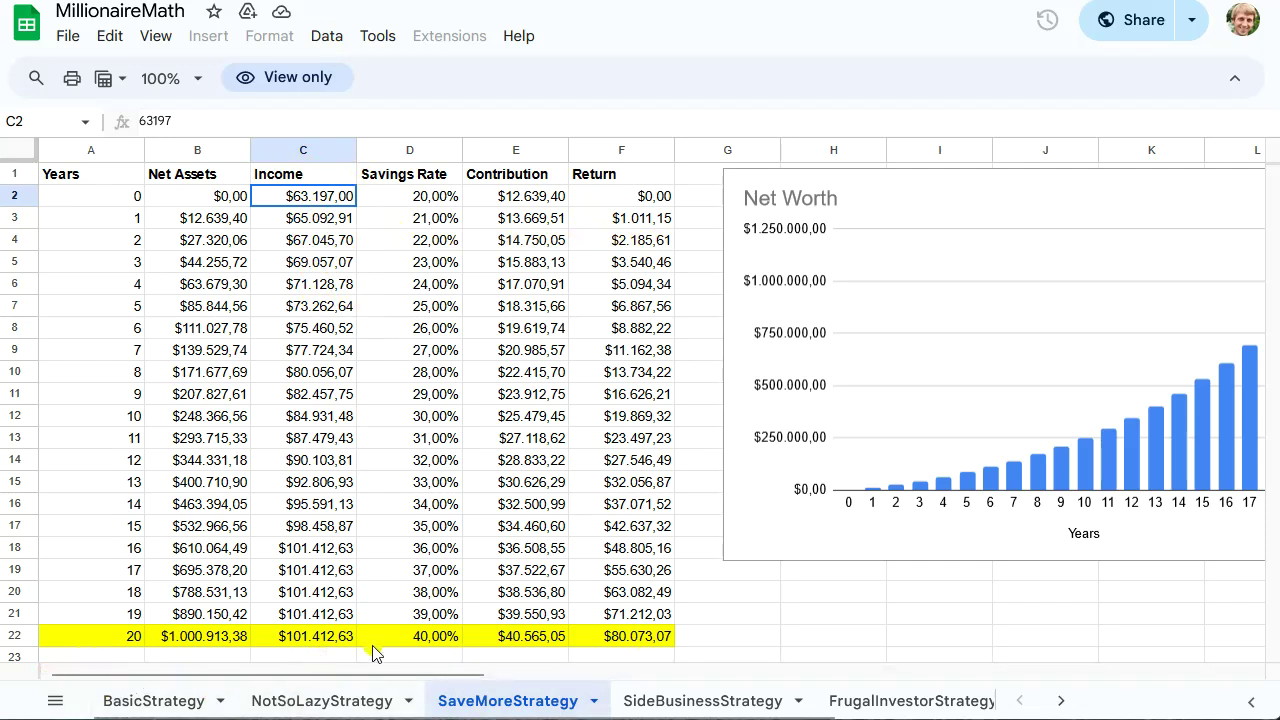
- Check the final year in SaveMoreStrategy's A22, and highlight the article's Side-Business Strategy heading
left_click(116, 641)
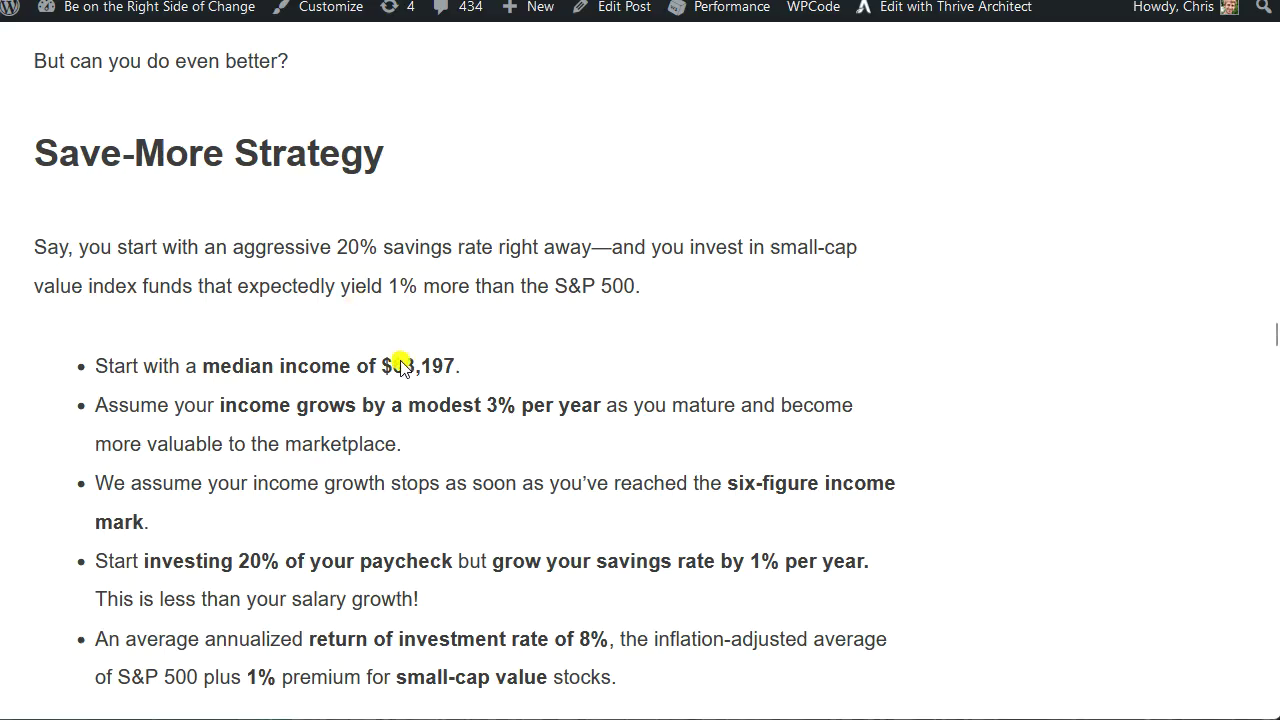
scroll(400, 480, "down", 10)
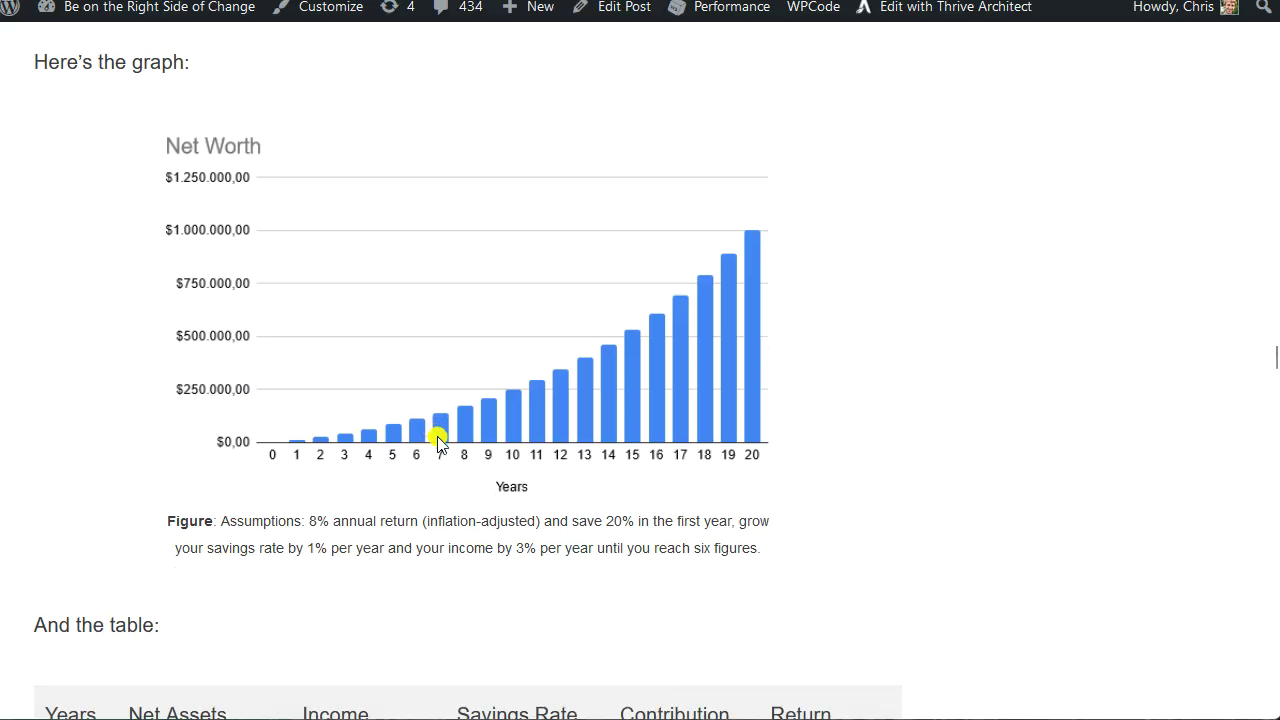
scroll(437, 445, "down", 20)
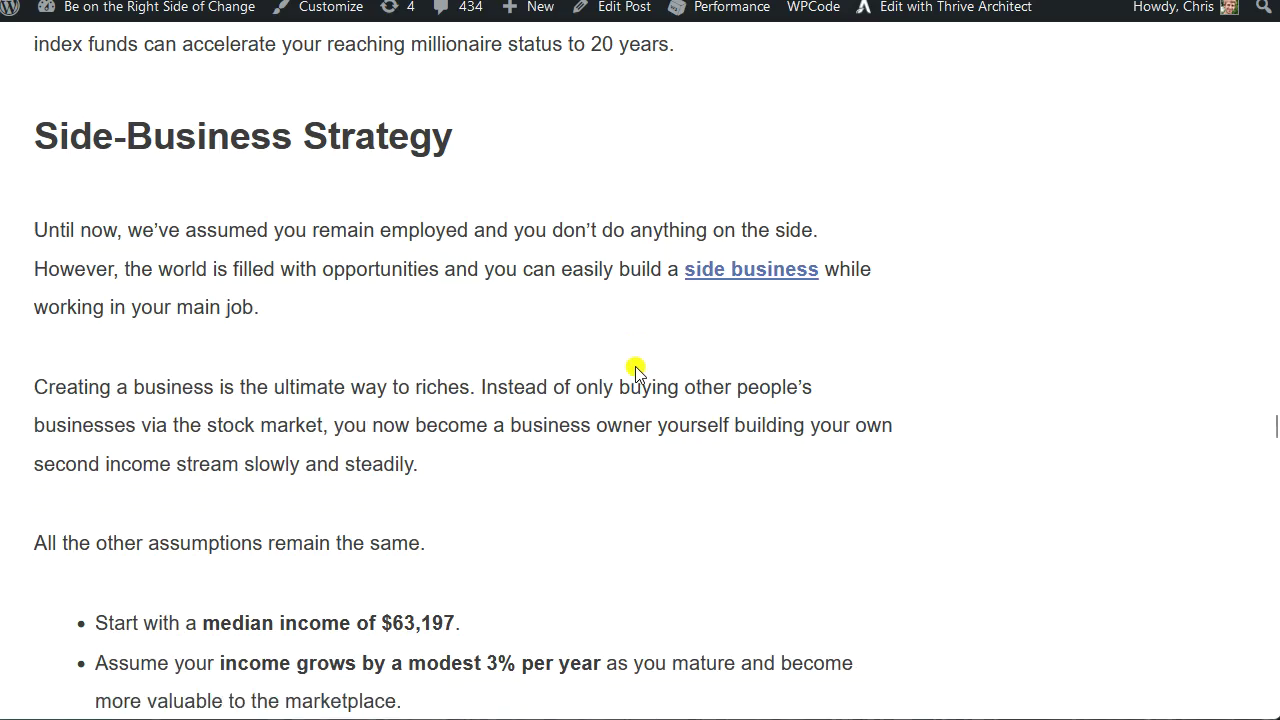
double_click(48, 137)
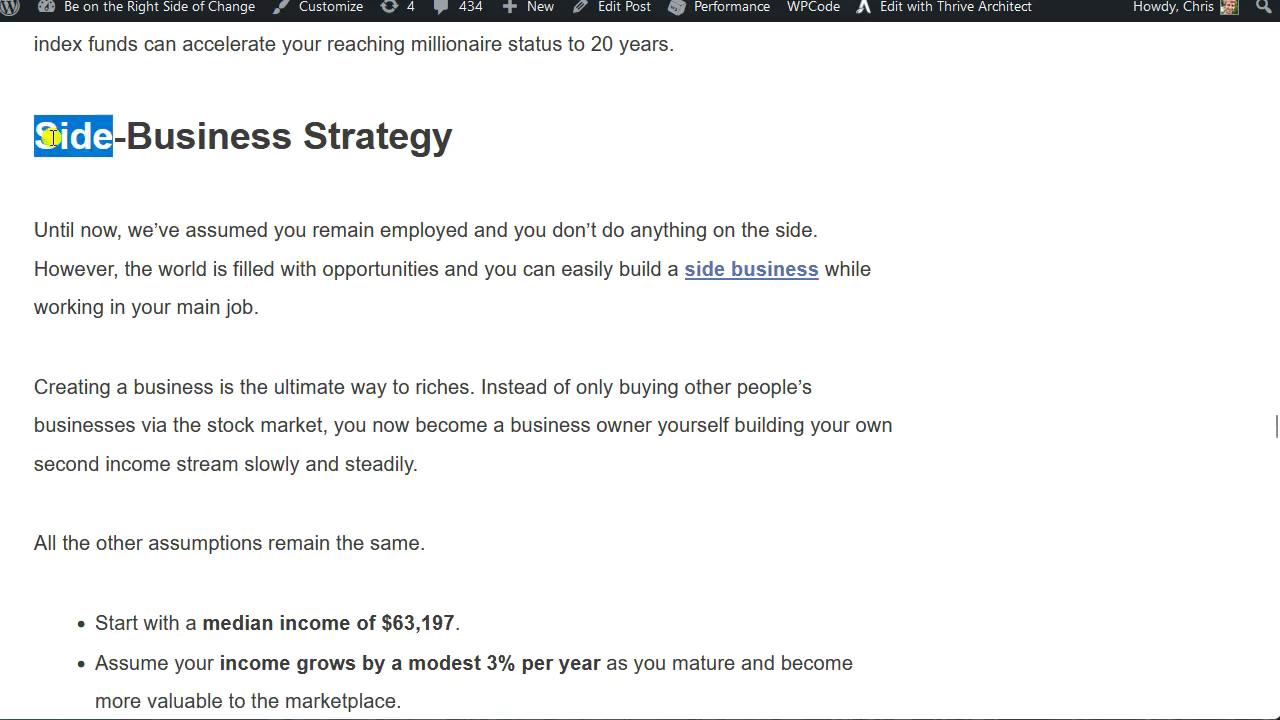
left_click(48, 137)
double_click(50, 138)
left_click(50, 138)
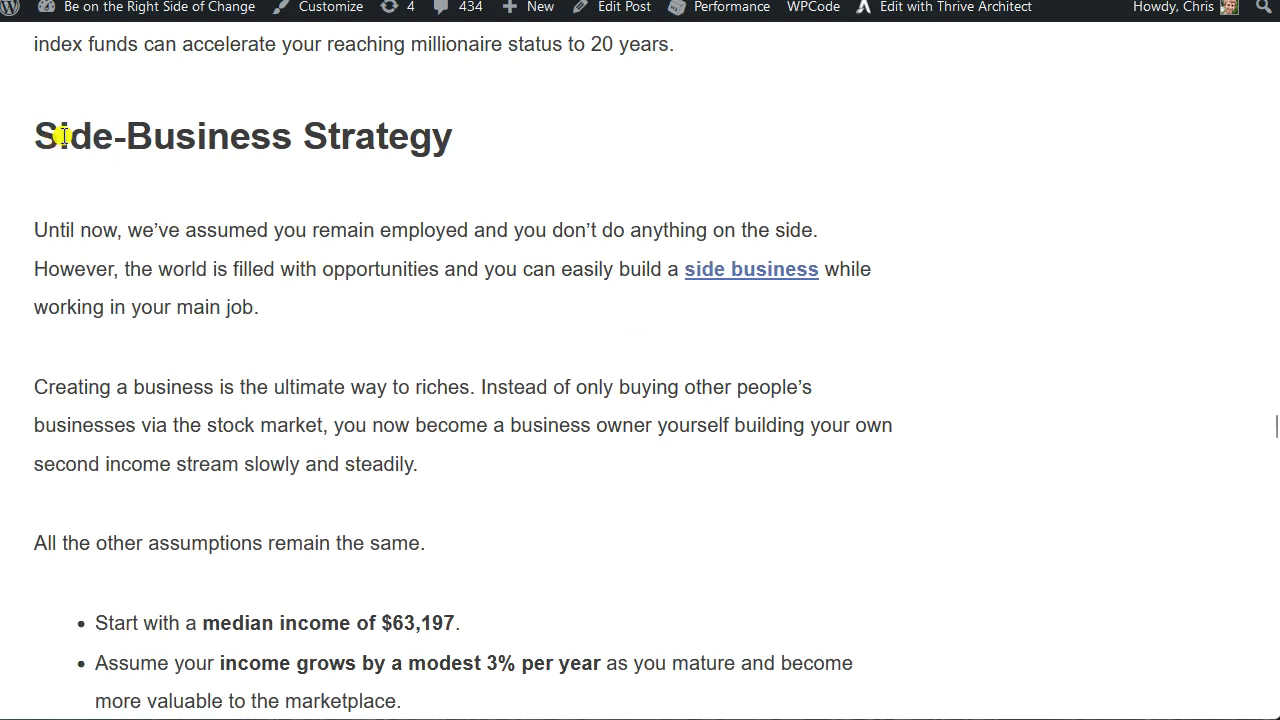
left_click_drag(38, 136, 493, 146)
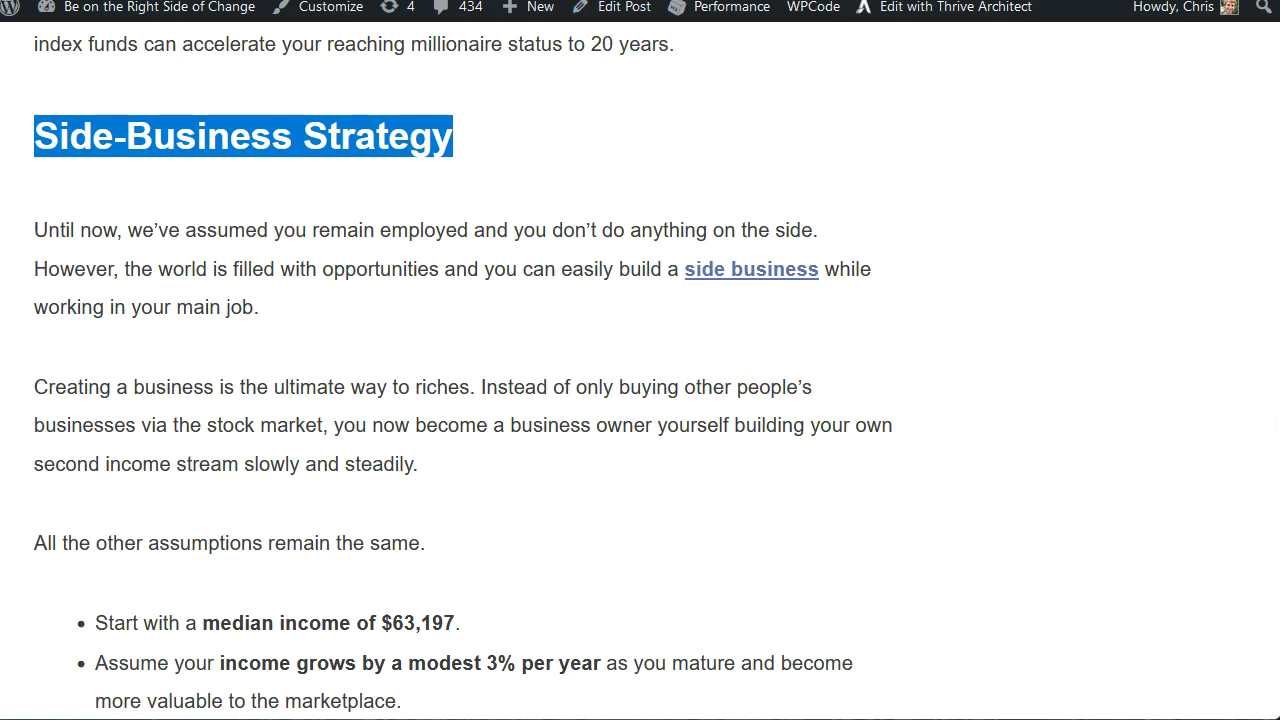
- Skim the article on building a $1 million net worth in 48 months, down to the 40x monthly profit multiple examples
scroll(491, 237, "down", 3)
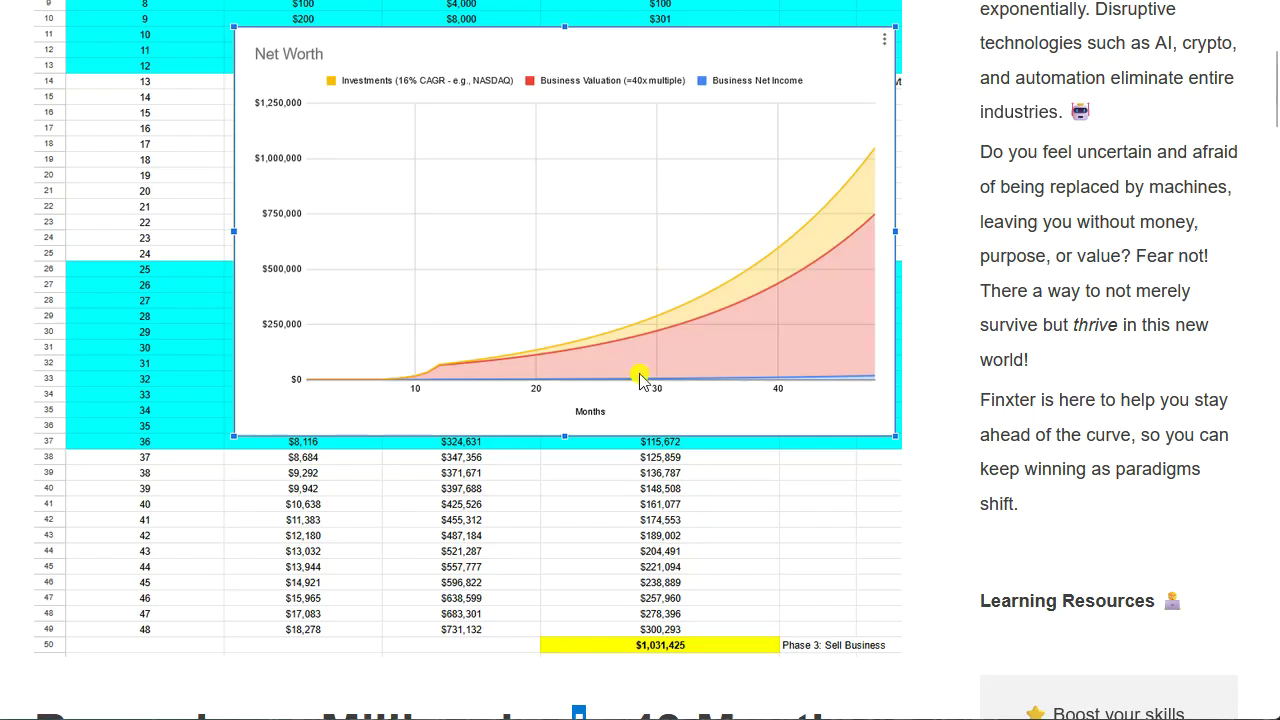
scroll(615, 390, "down", 4)
scroll(260, 530, "down", 5)
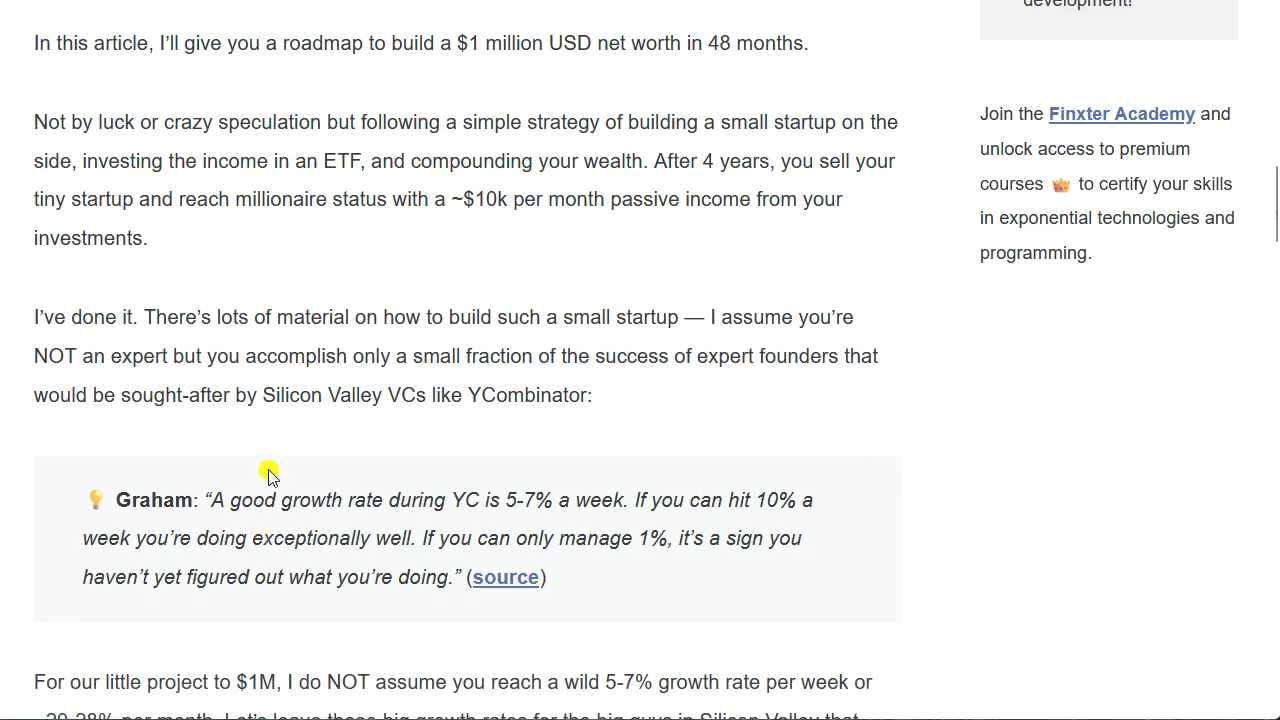
scroll(268, 470, "down", 5)
scroll(266, 468, "down", 4)
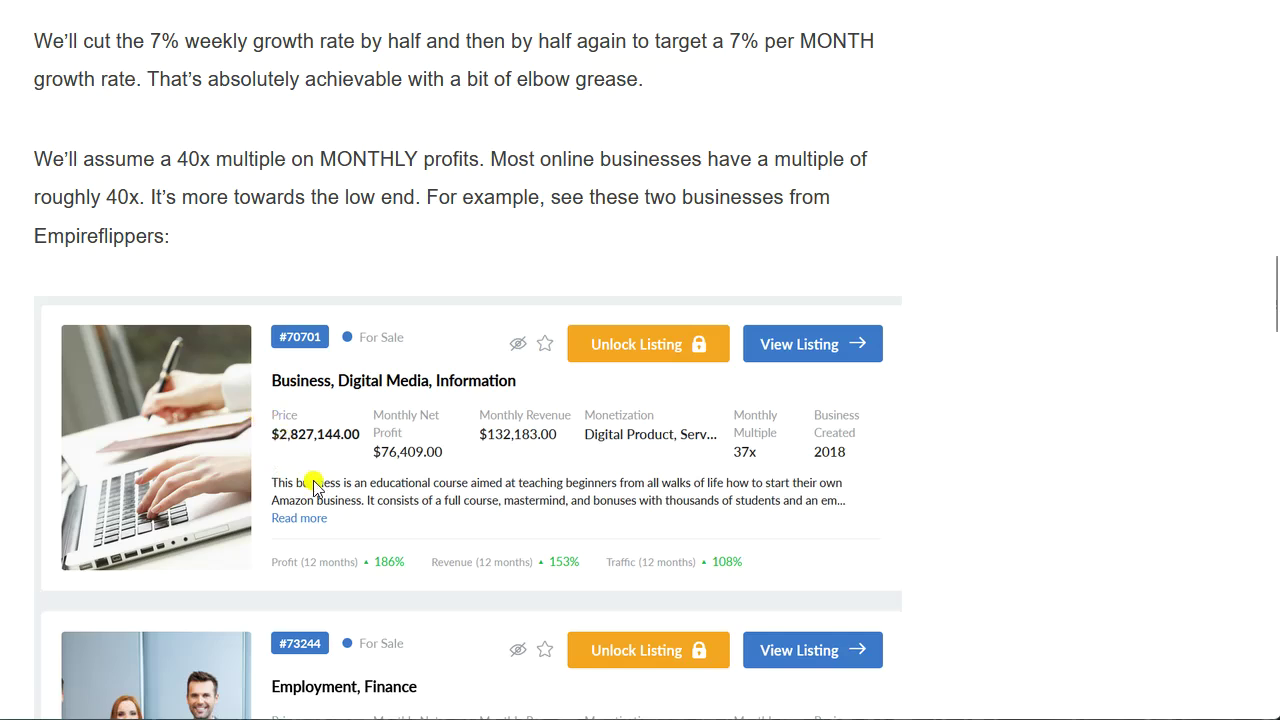
scroll(313, 485, "up", 1)
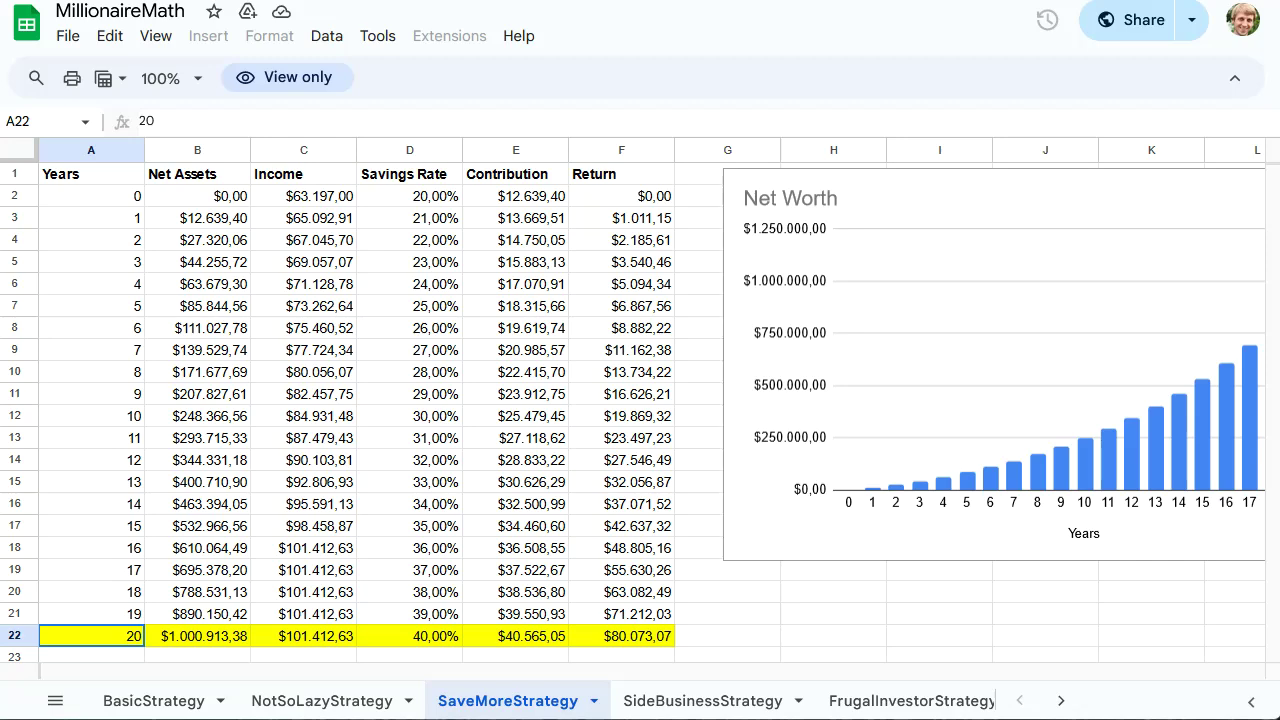
- Open the SideBusinessStrategy sheet and inspect the Stock Market Assets column in B1, B2 and B8
left_click(662, 697)
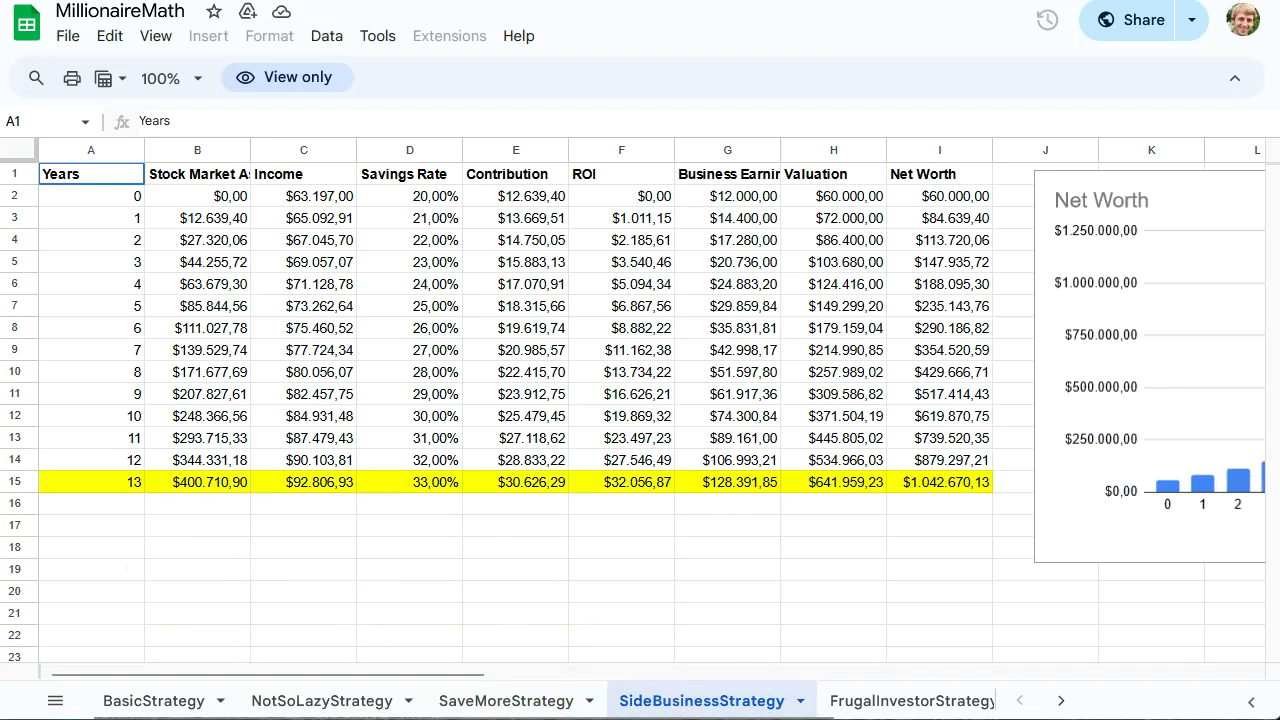
left_click(175, 175)
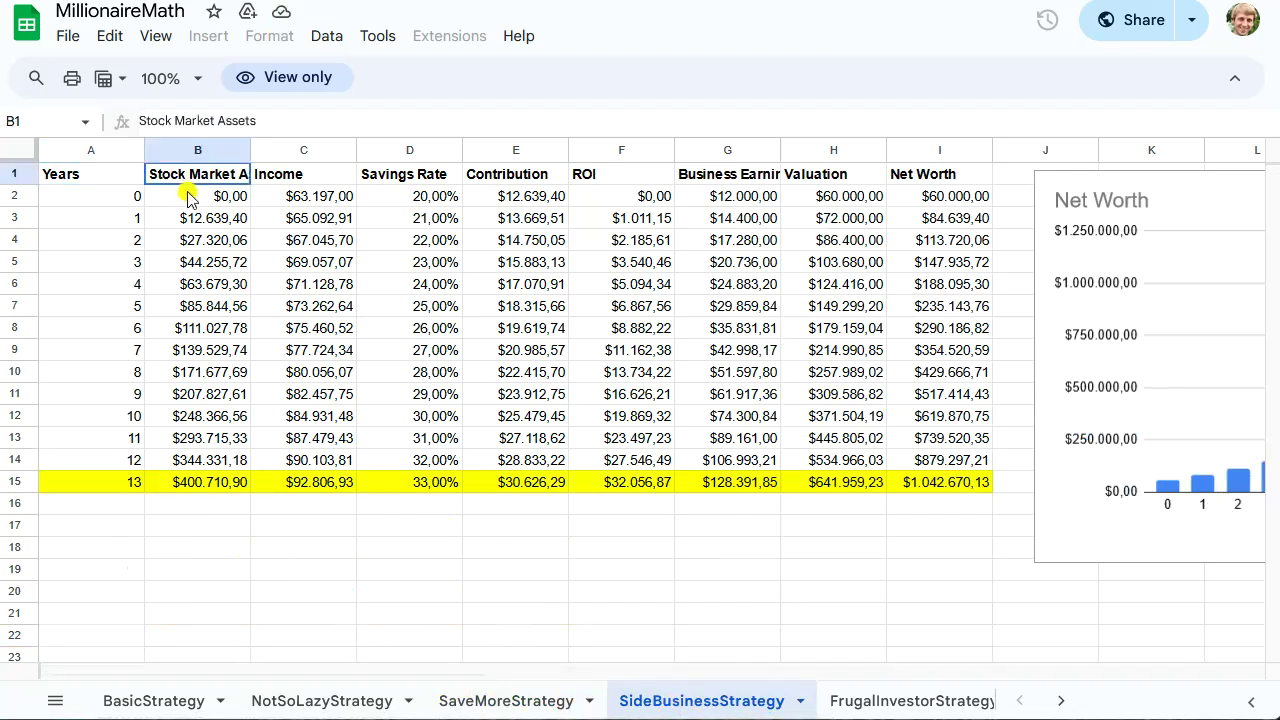
left_click(193, 198)
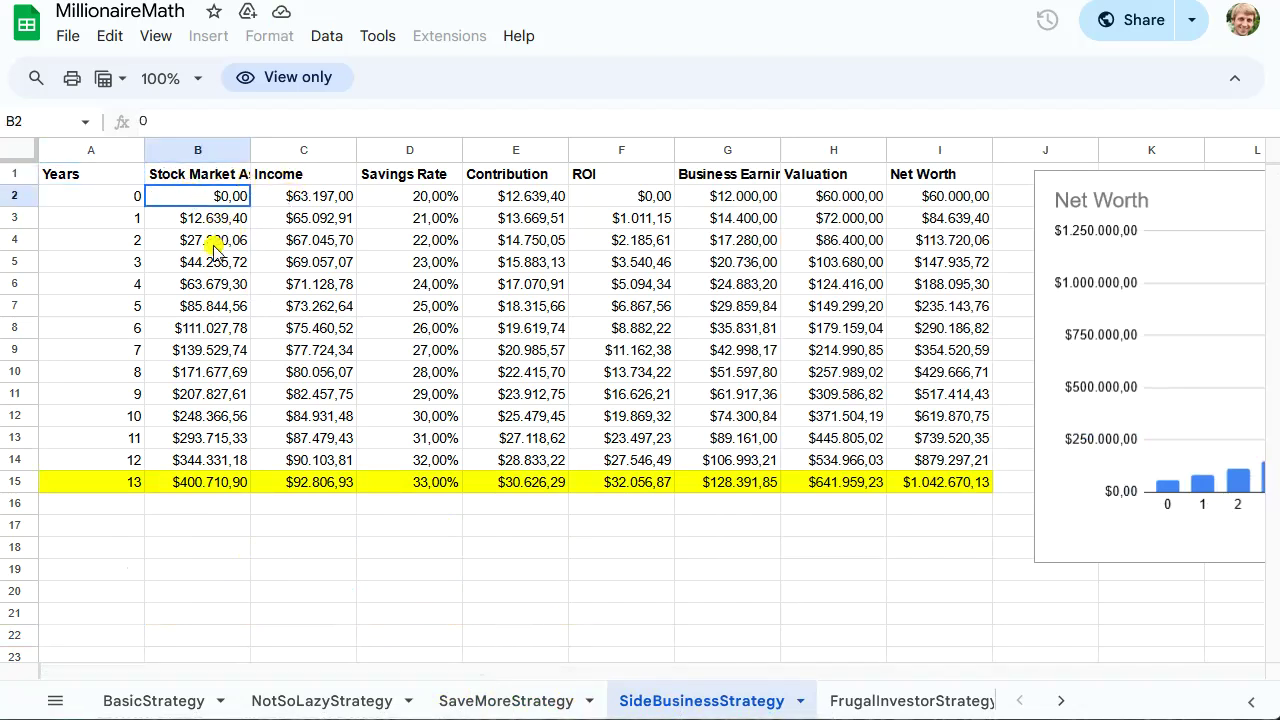
left_click(204, 329)
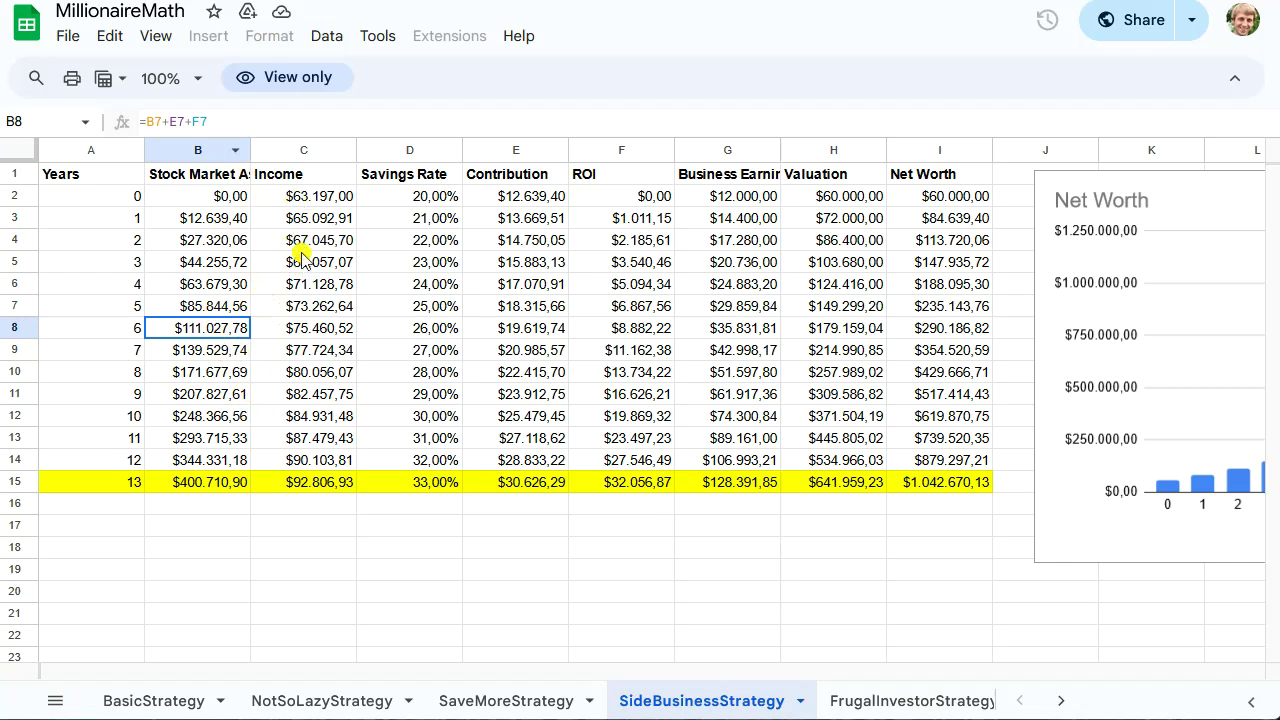
left_click(220, 196)
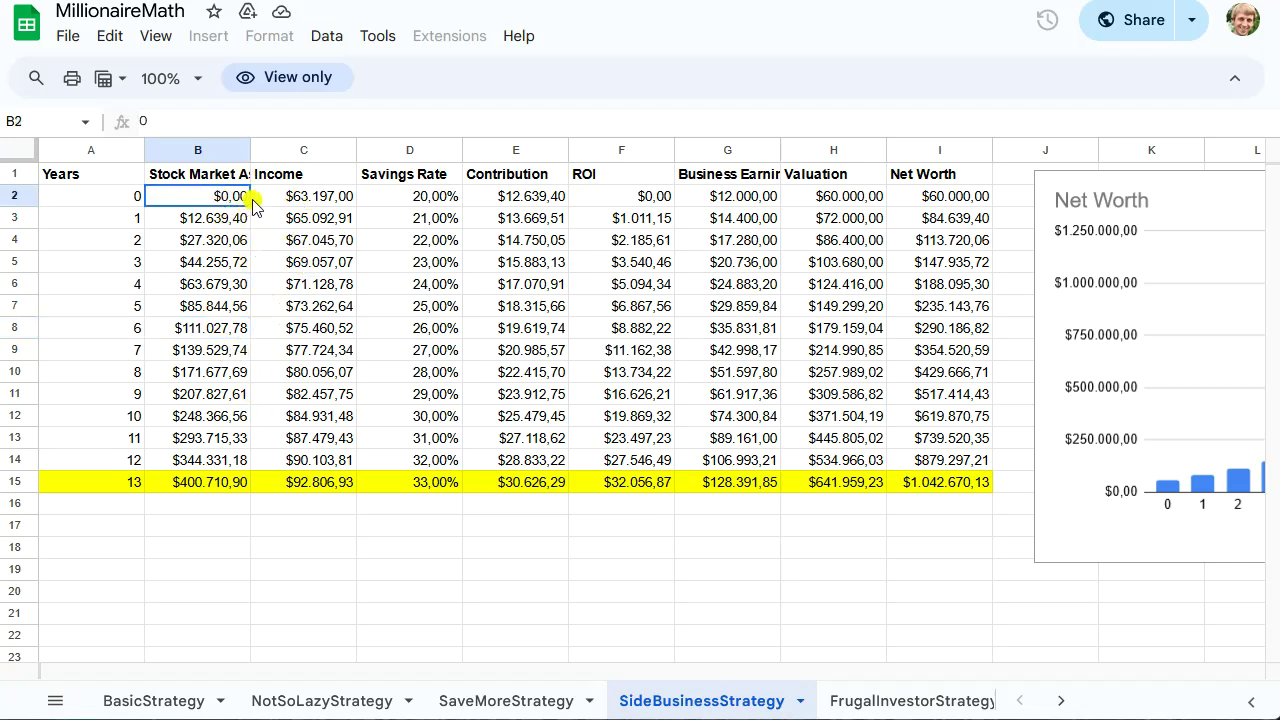
- Walk through the starting Income, Savings Rate and Contribution in C2, D2 and E2, and check the ROI formulas in F2 and F3
left_click(258, 197)
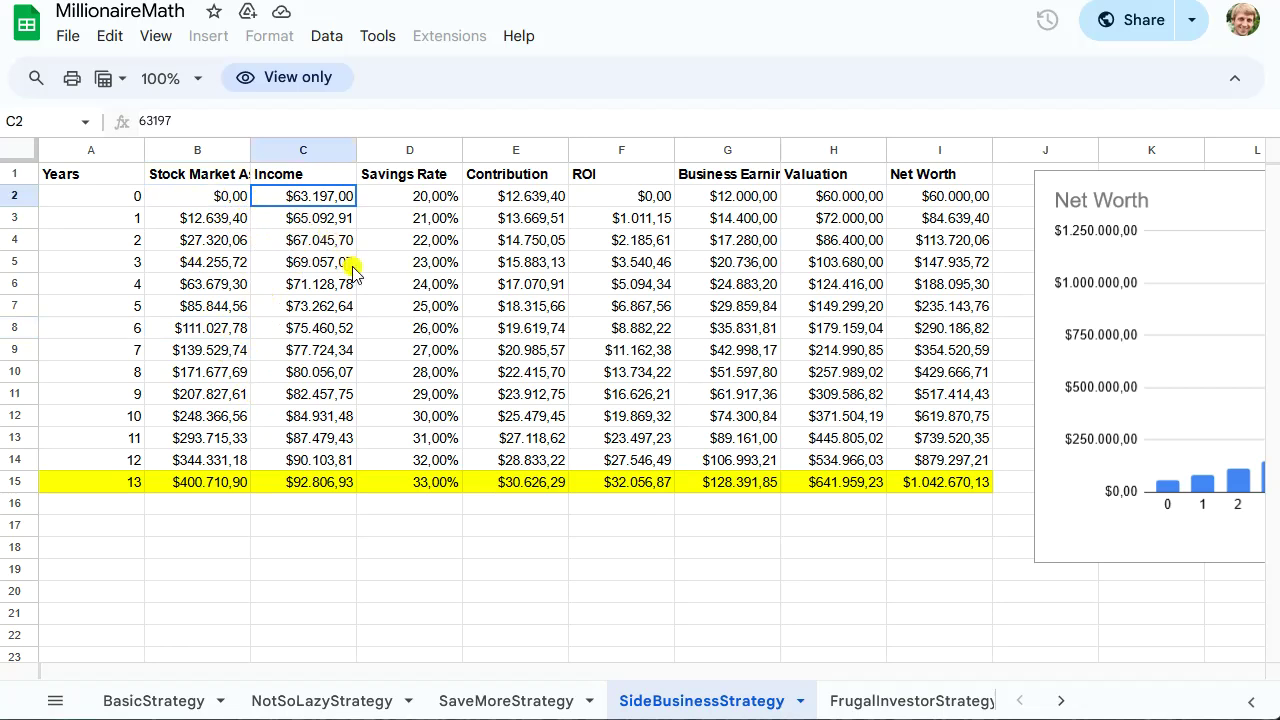
left_click(414, 200)
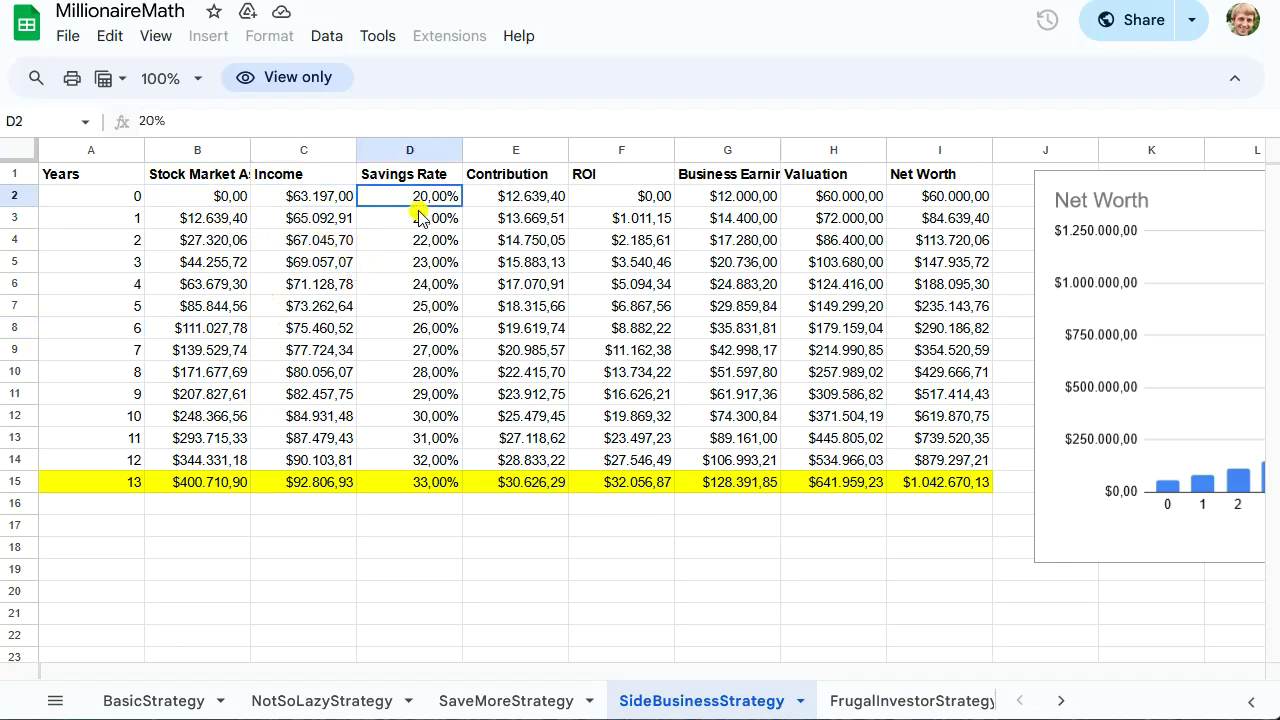
left_click(518, 200)
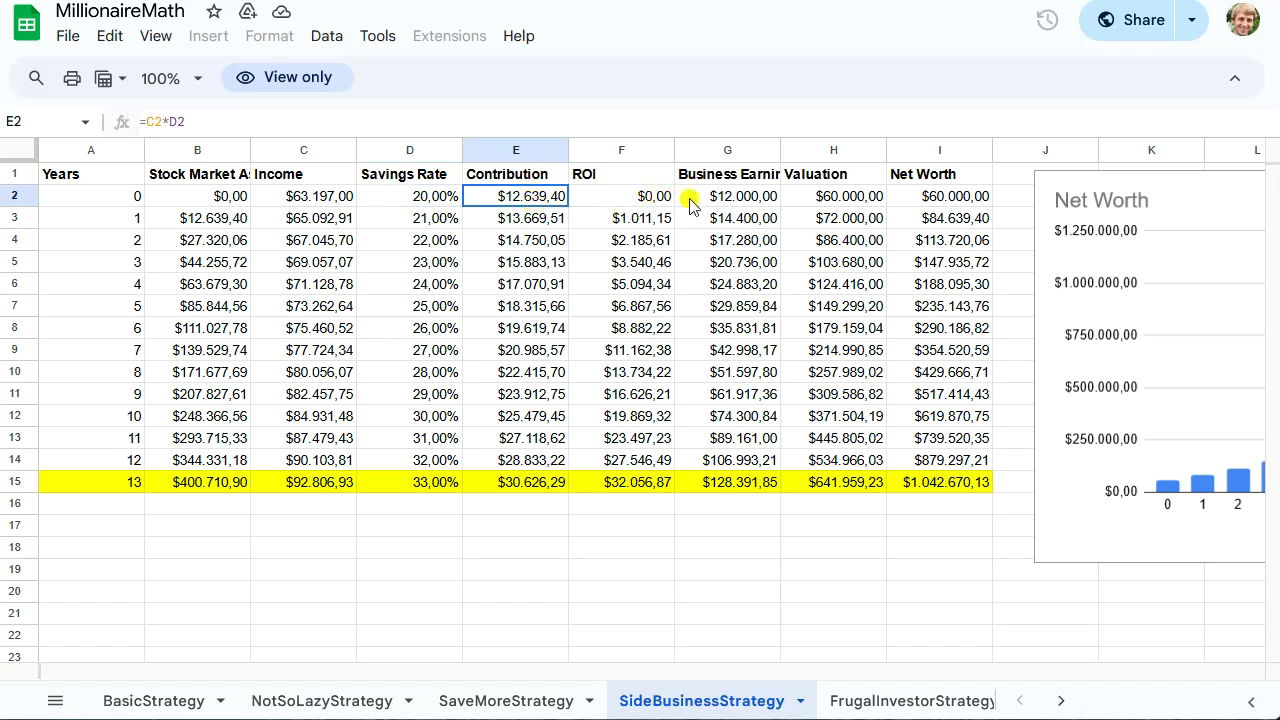
left_click(589, 205)
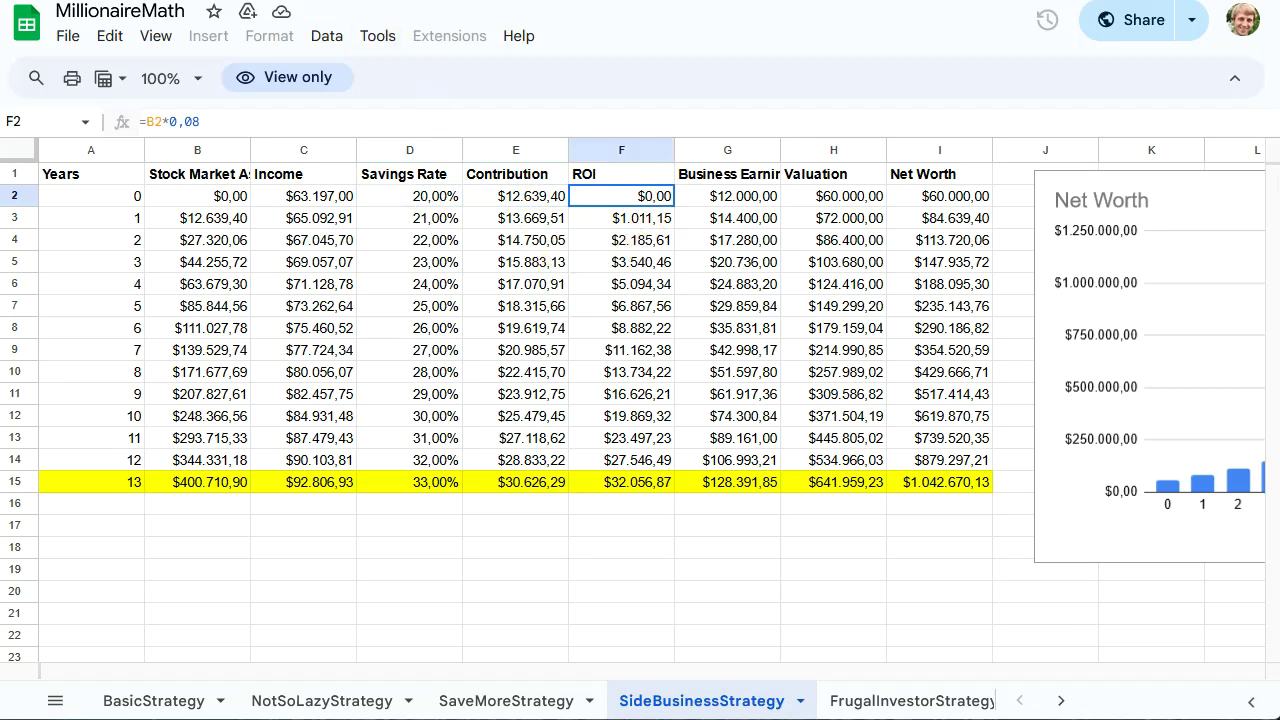
left_click(650, 218)
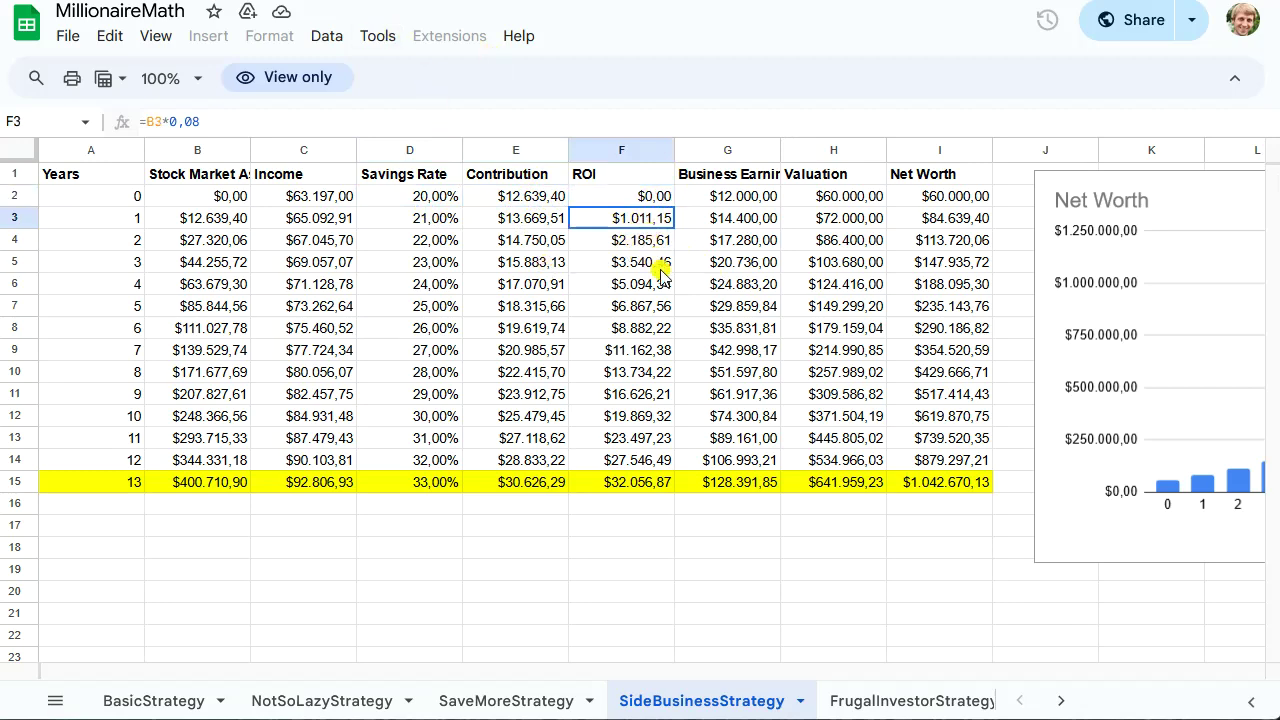
left_click(663, 197)
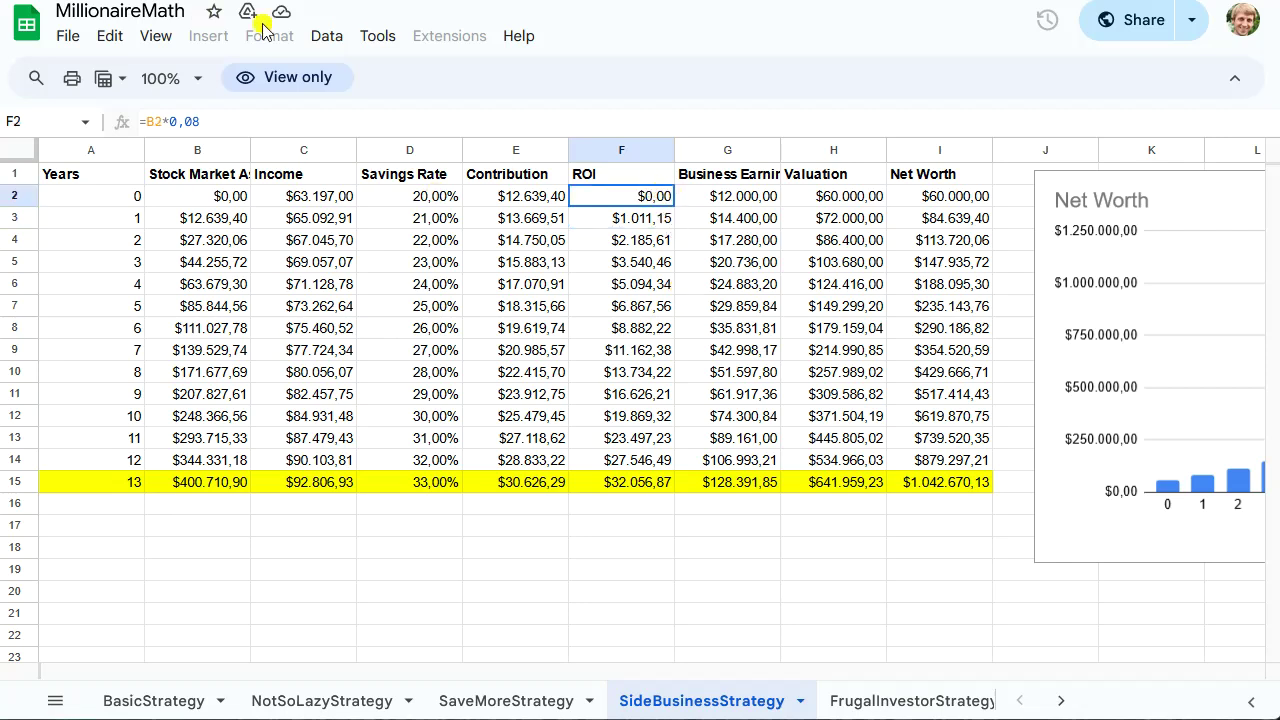
- Highlight the article's 8% return and 1% small-cap premium assumptions, and read the side-business earnings and valuation assumptions
key("ctrl+Tab")
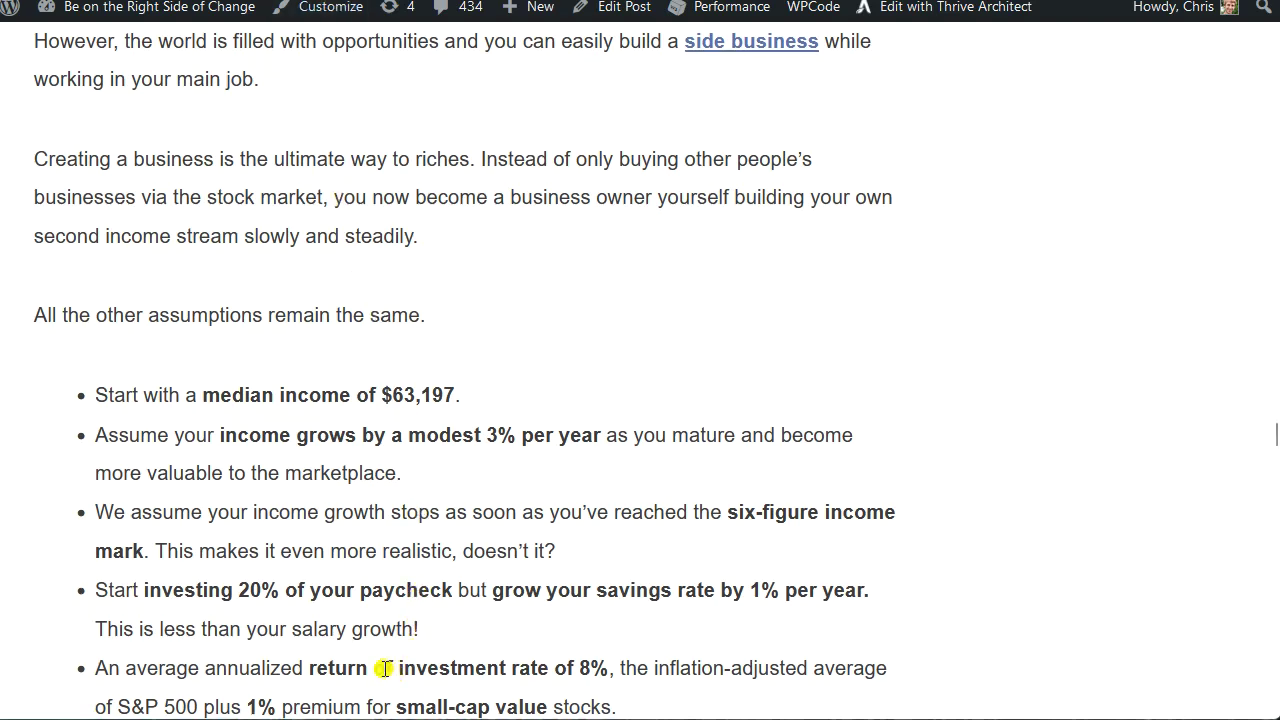
left_click_drag(216, 668, 807, 670)
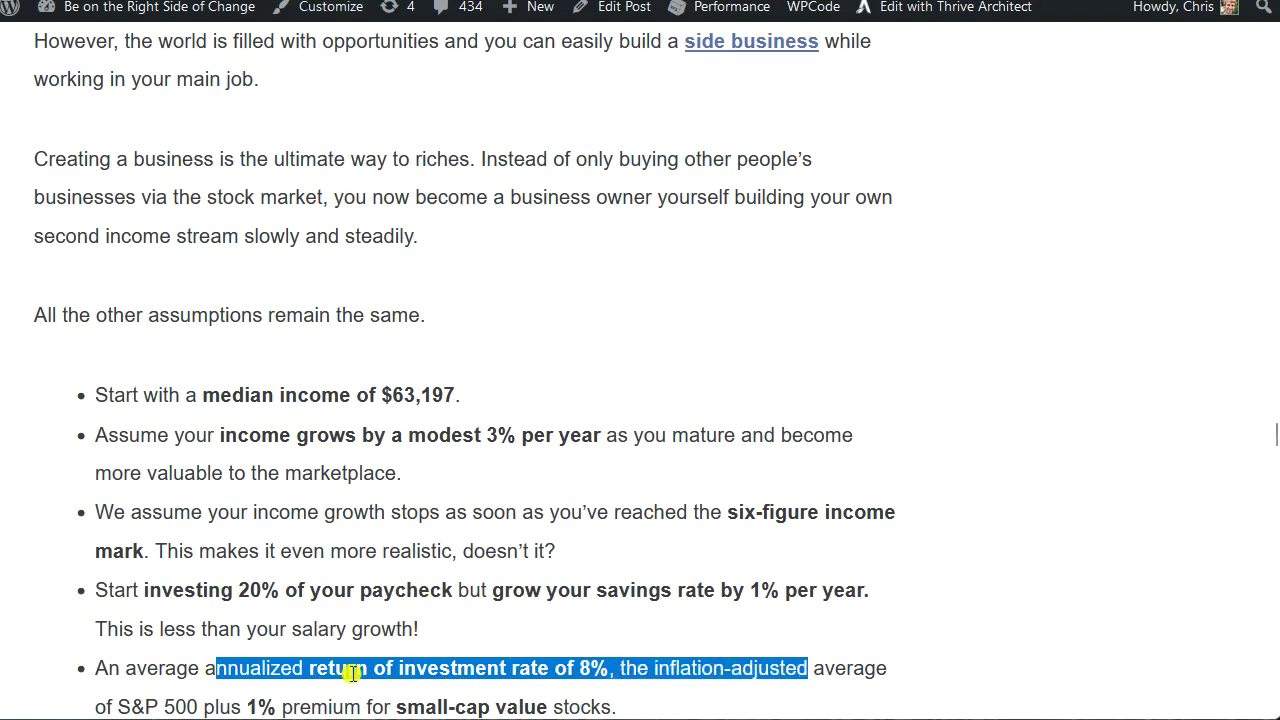
scroll(353, 672, "down", 1)
left_click(229, 597)
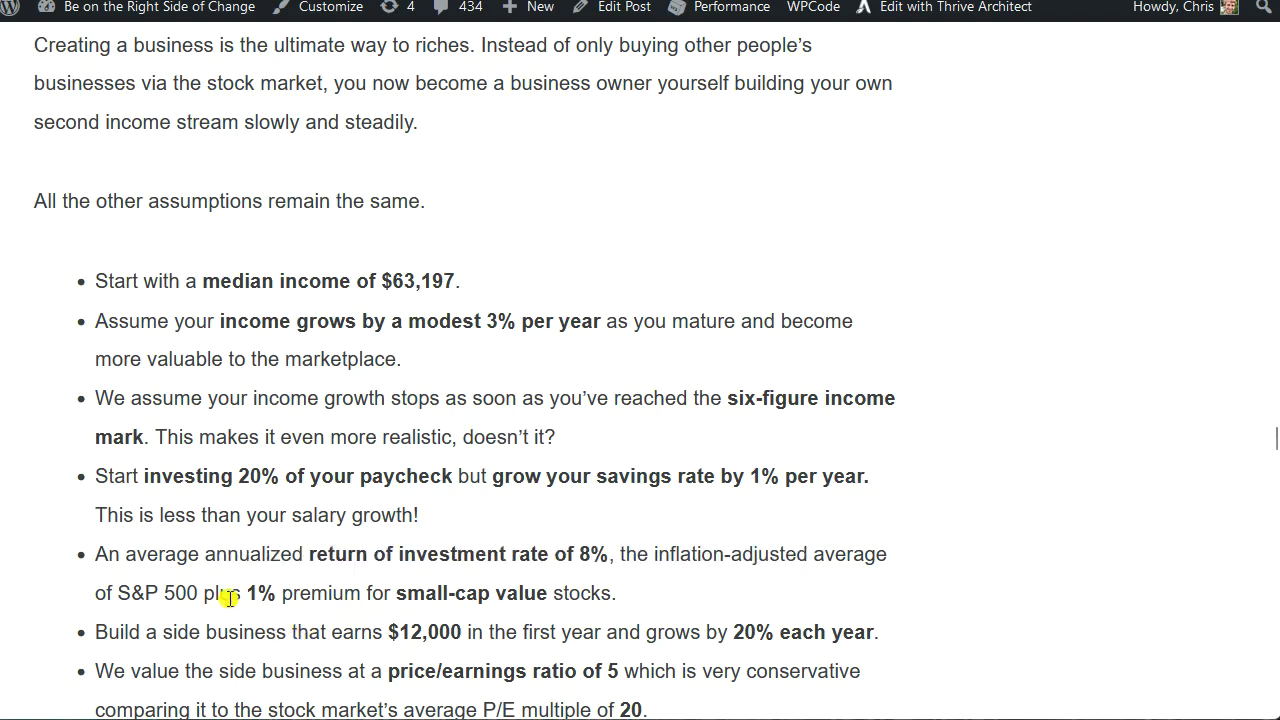
left_click_drag(229, 597, 595, 582)
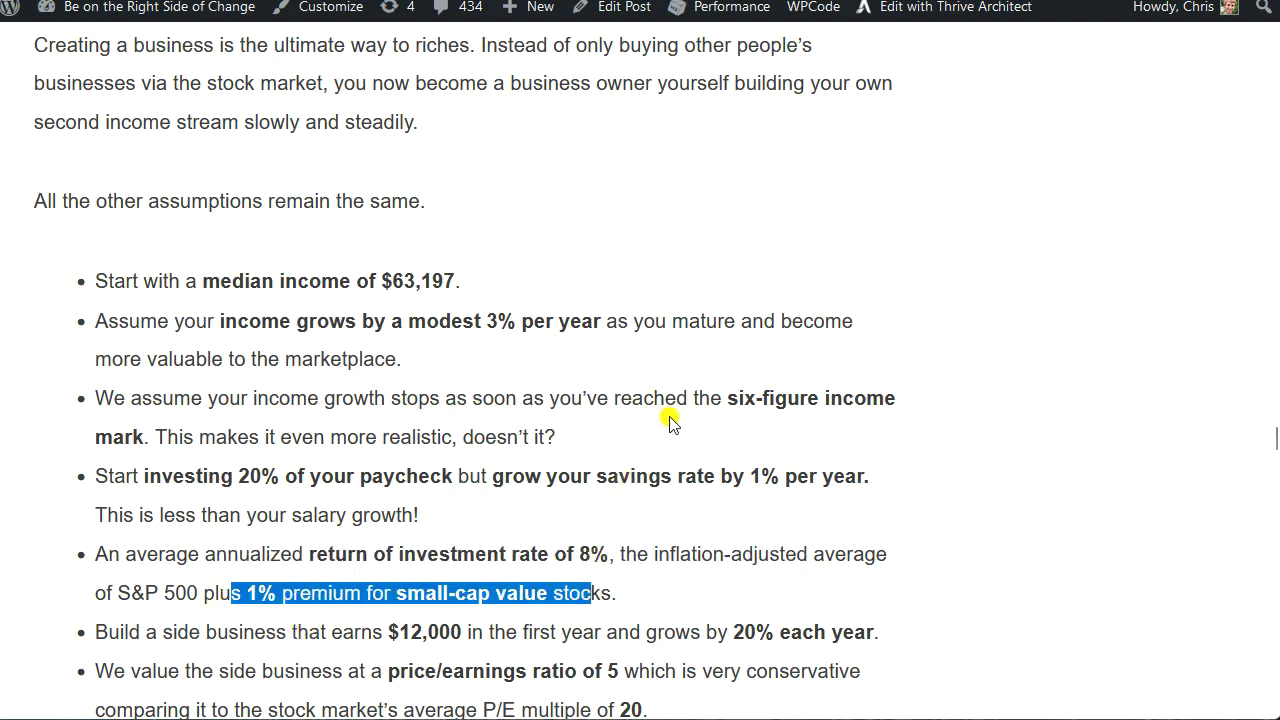
scroll(670, 427, "up", 1)
scroll(670, 427, "up", 1)
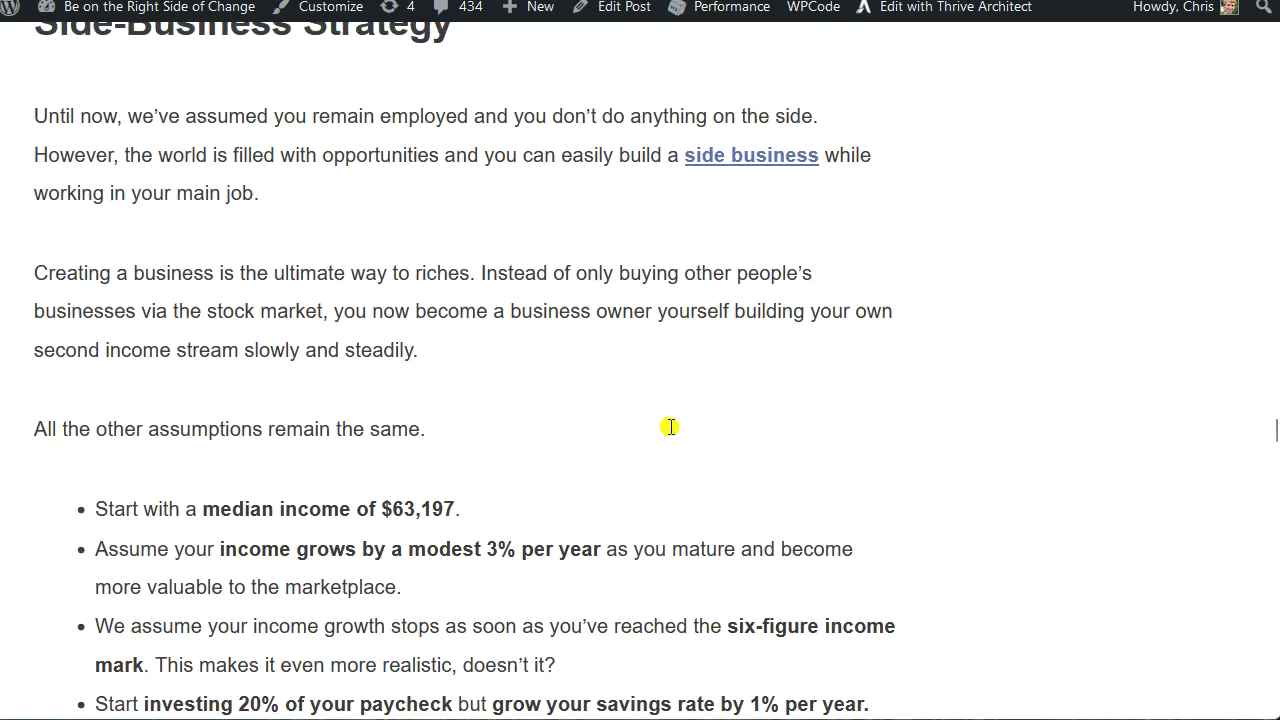
scroll(670, 430, "down", 2)
scroll(670, 436, "down", 3)
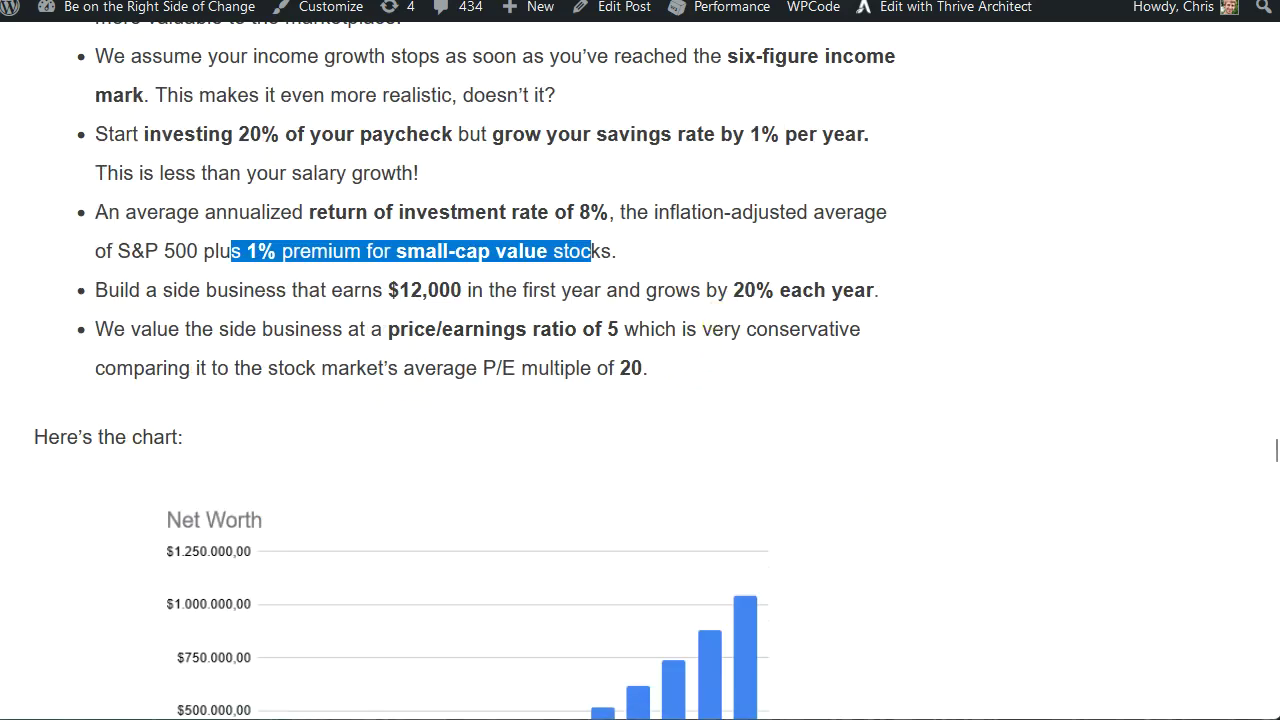
- Return to SideBusinessStrategy and check the starting Business Earnings in G2 and the Valuation and Net Worth formulas in H2 and I2
key("ctrl+Tab")
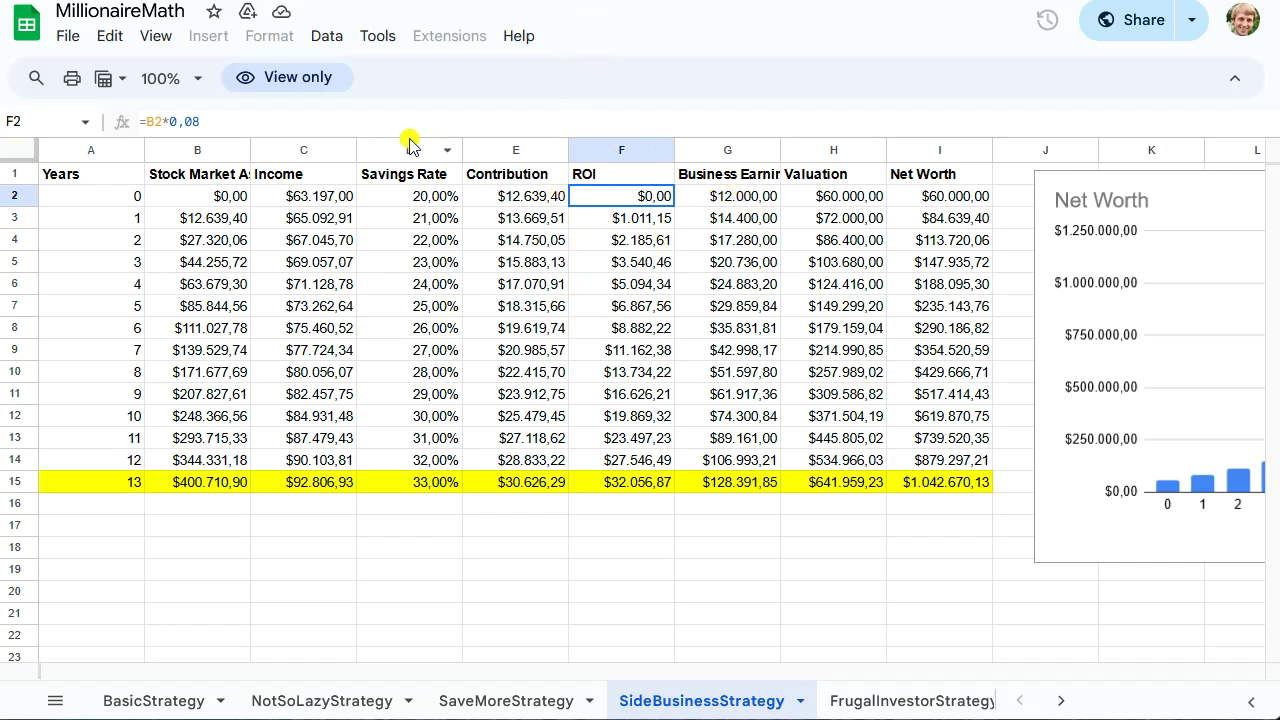
left_click(748, 202)
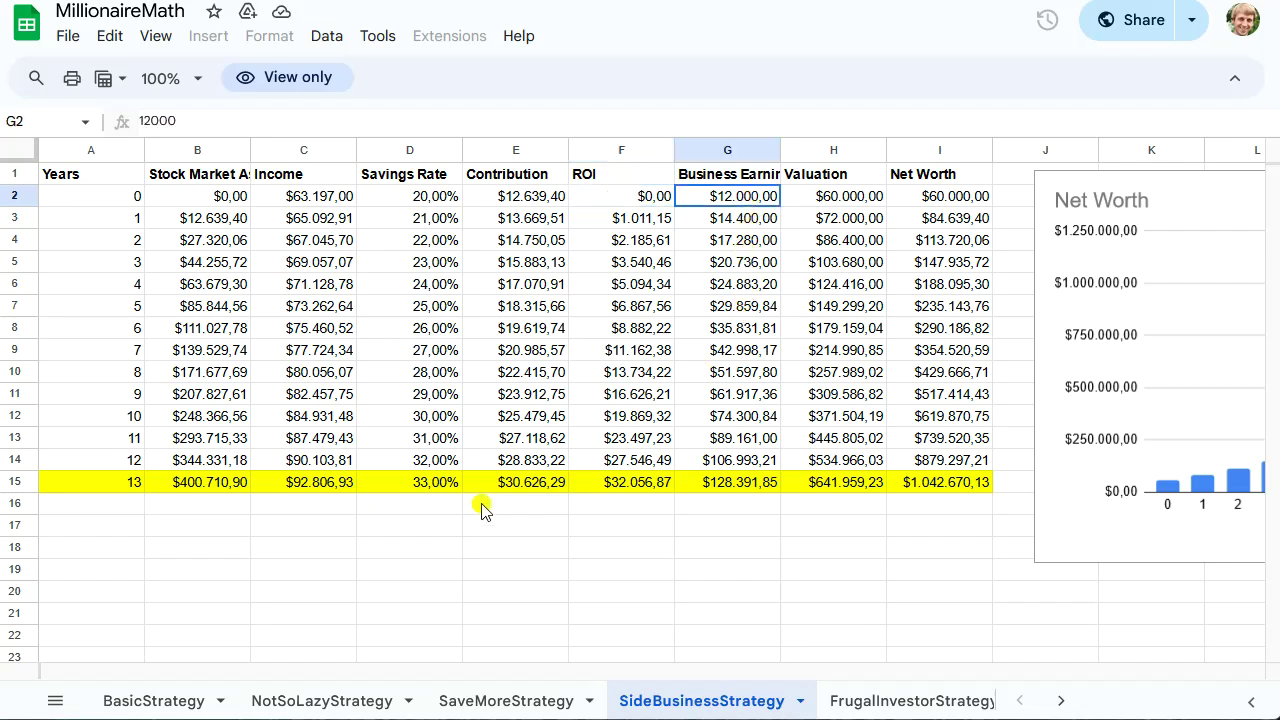
left_click(791, 206)
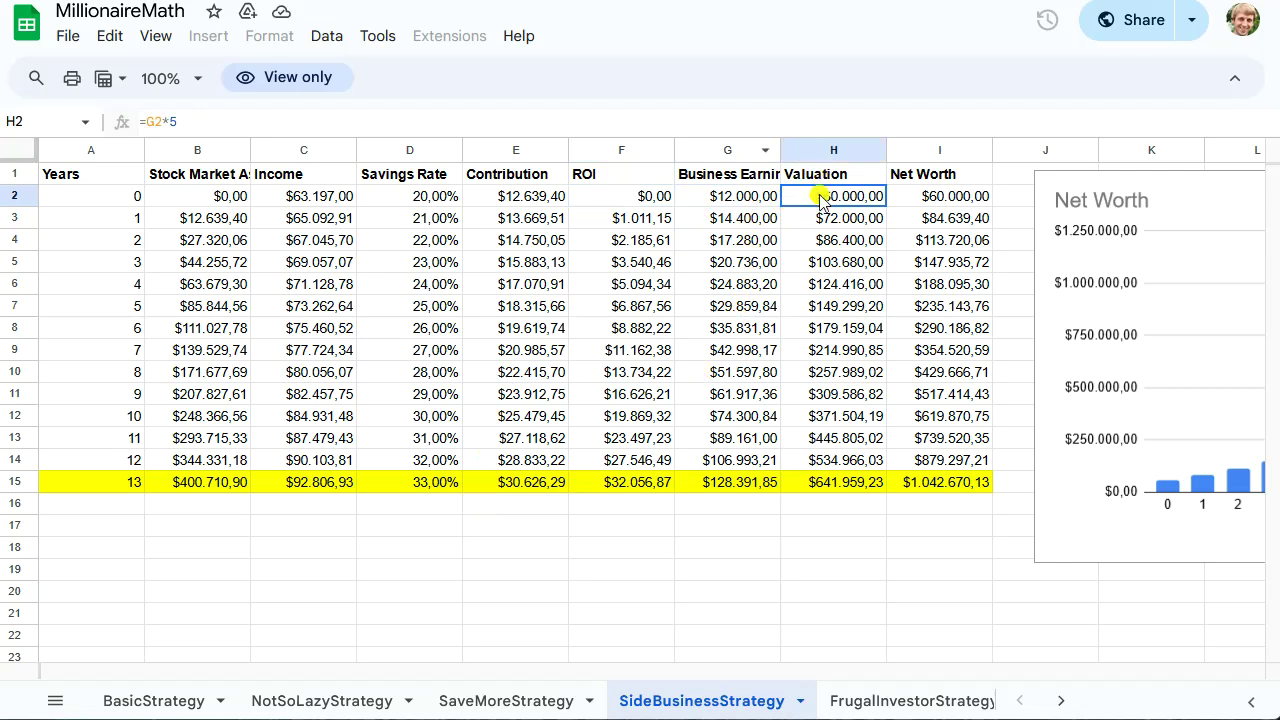
left_click(931, 197)
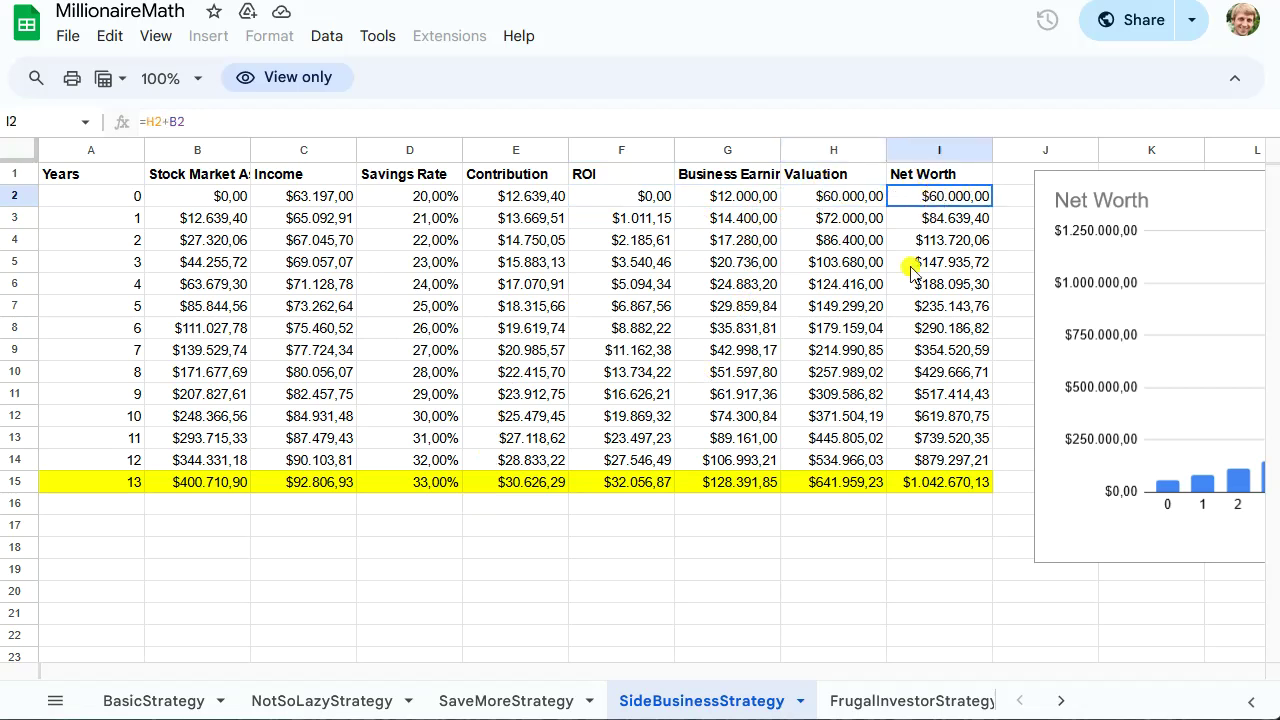
left_click(848, 201)
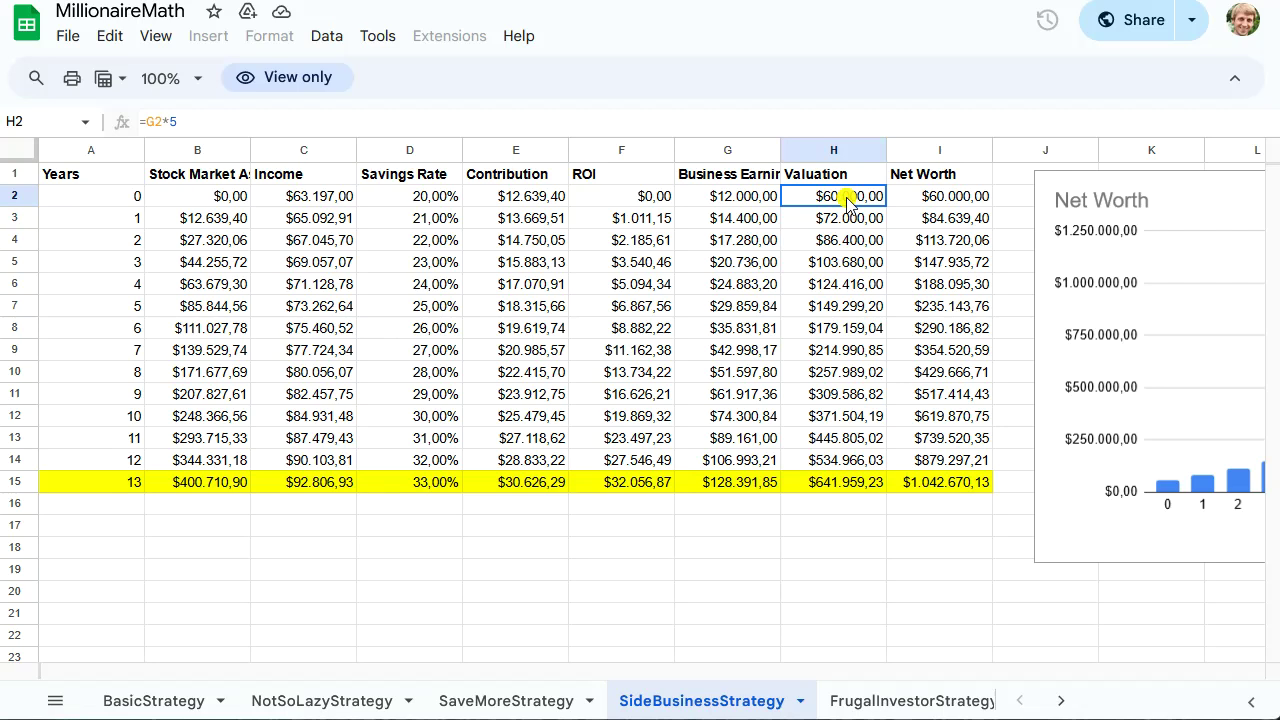
- Compare the starting Stock Market Assets in B2 with Business Earnings in G2, and check the Income formula in C3
left_click(218, 197)
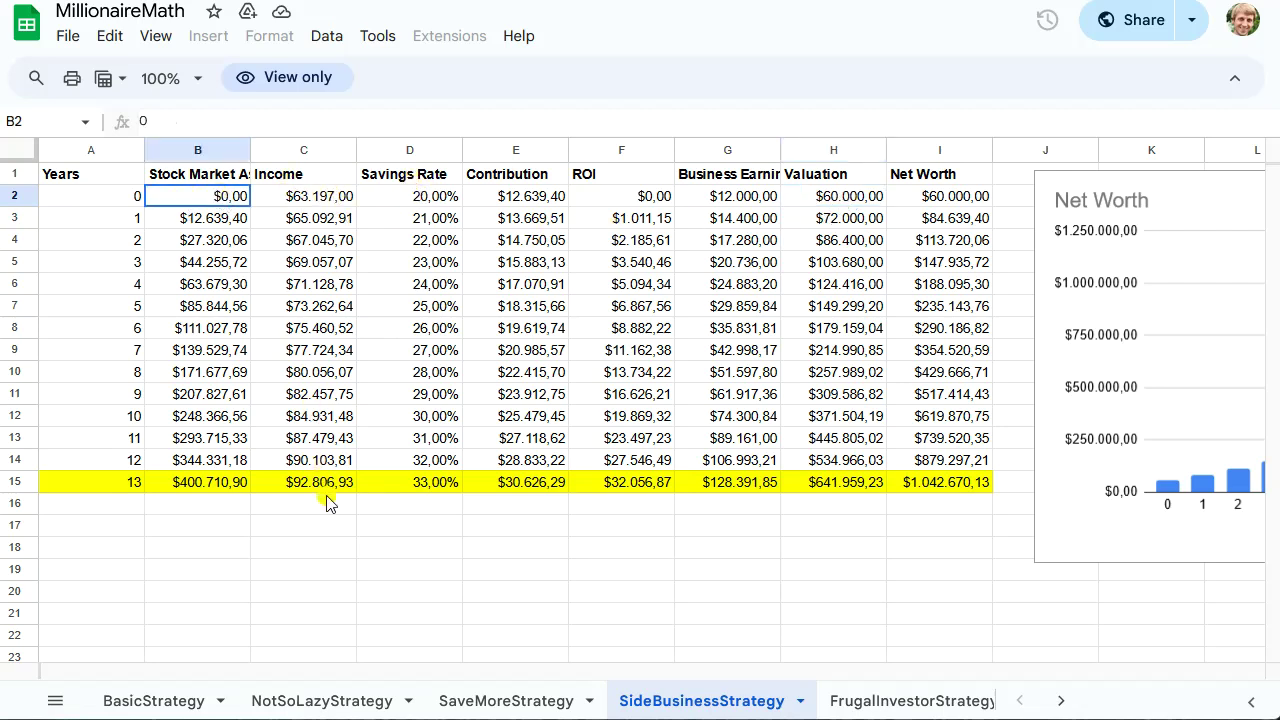
left_click(766, 200)
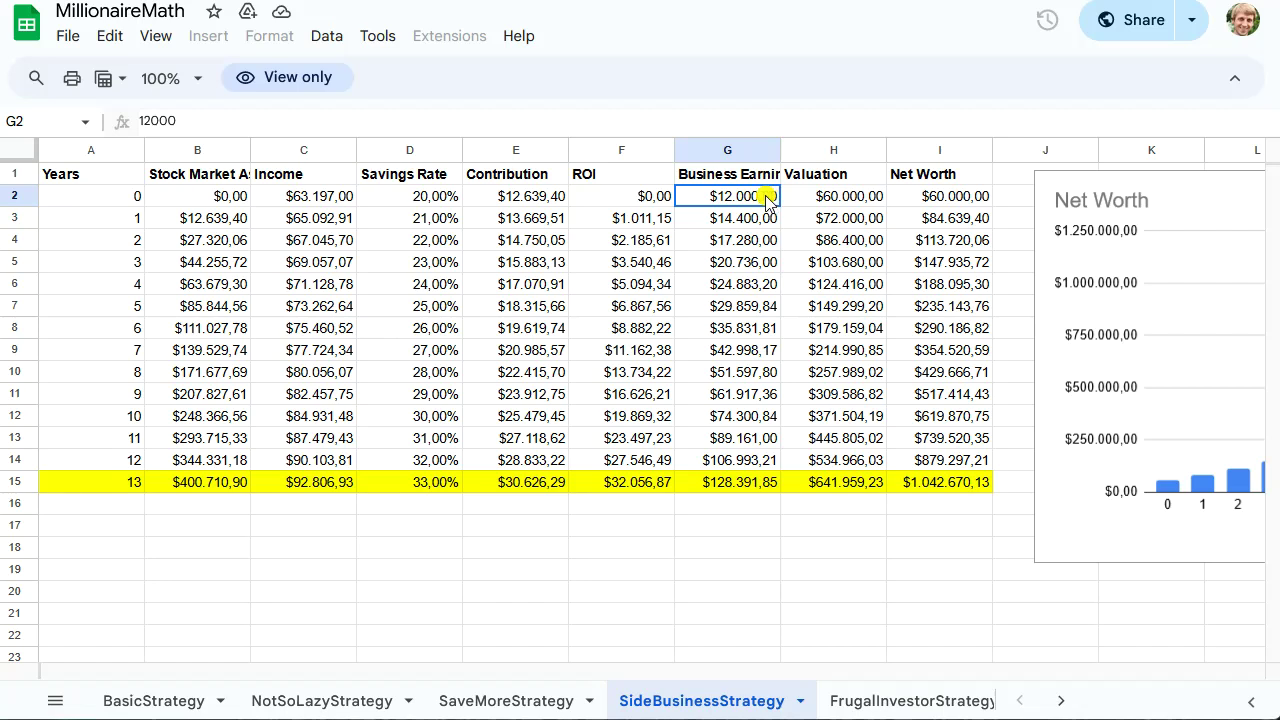
left_click(335, 218)
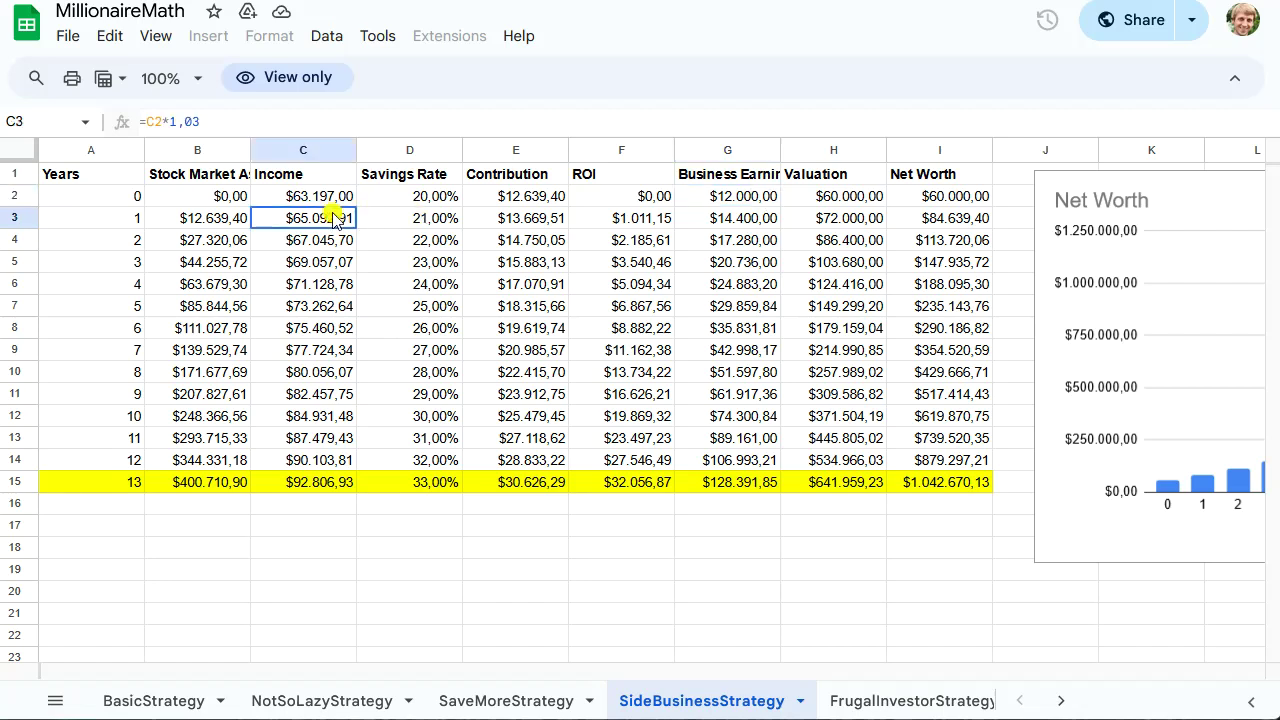
- Check the Stock Market Assets formulas in B4 and B3, and display the cells referenced by B3
left_click(222, 200)
left_click(196, 240)
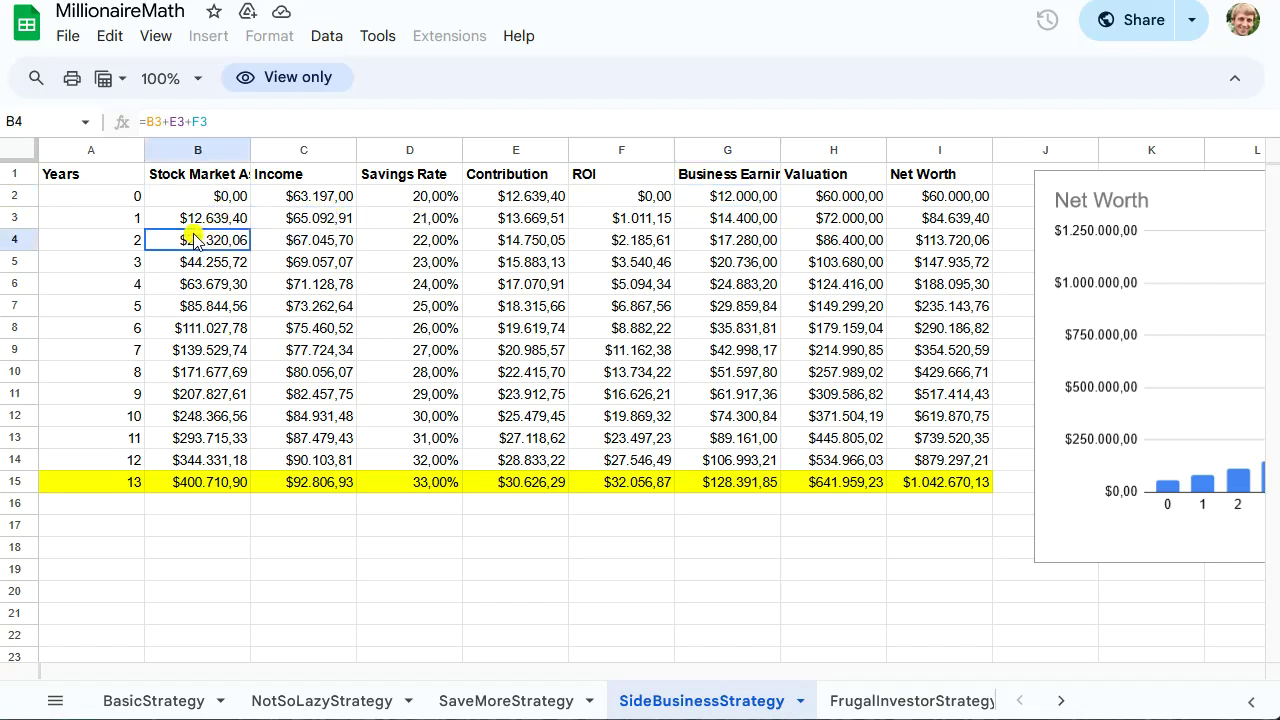
left_click(200, 218)
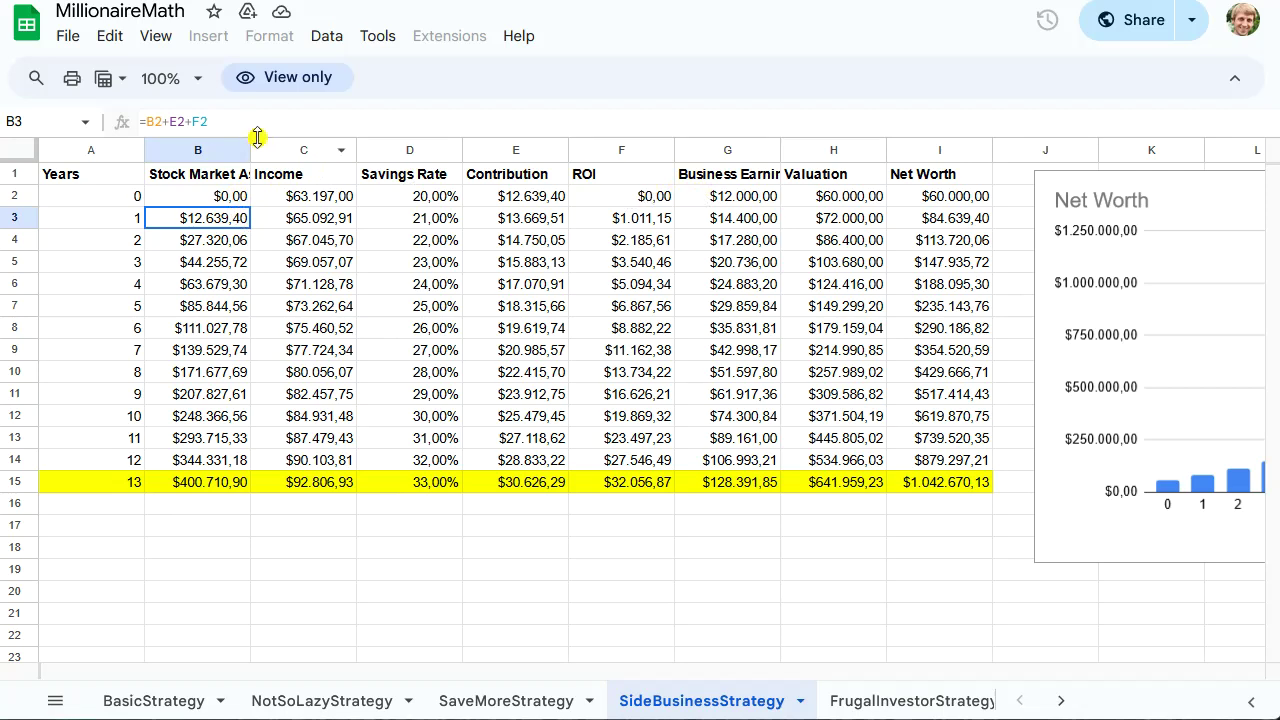
left_click(336, 621)
left_click(240, 218)
key("F2")
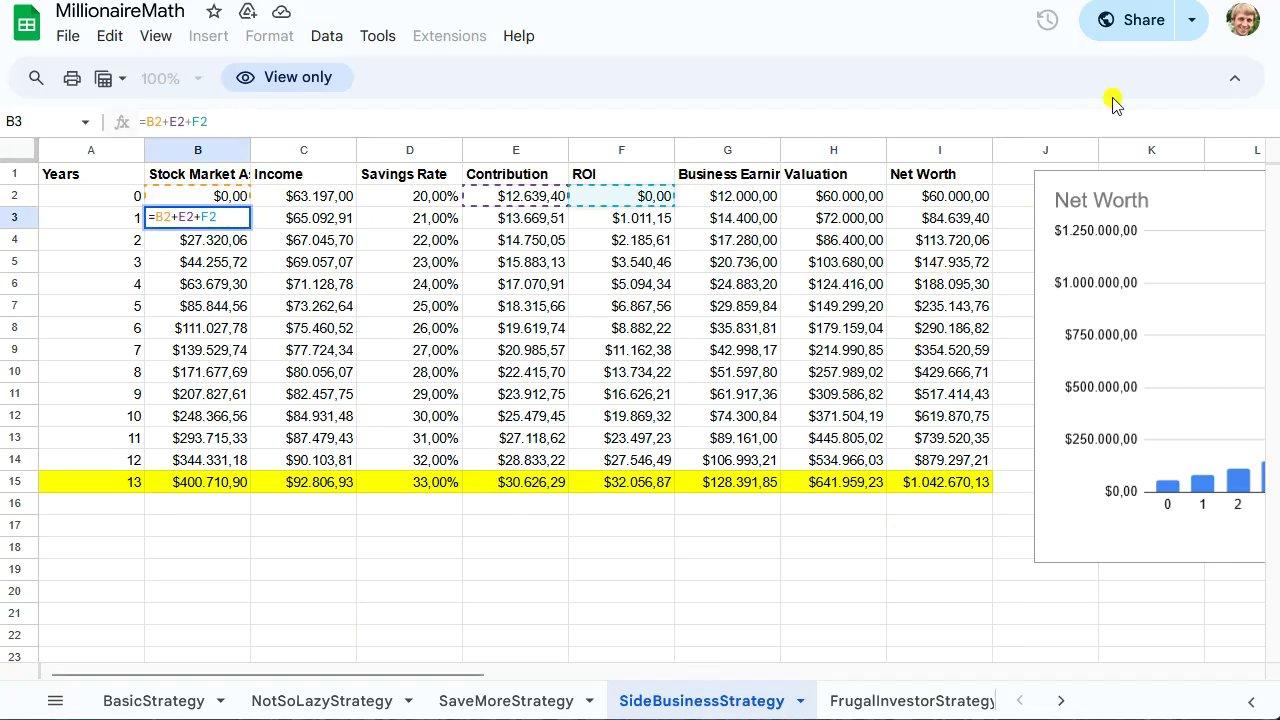
- Reopen MillionaireMath under the other Google account and select B3 on the SideBusinessStrategy sheet
left_click(1255, 20)
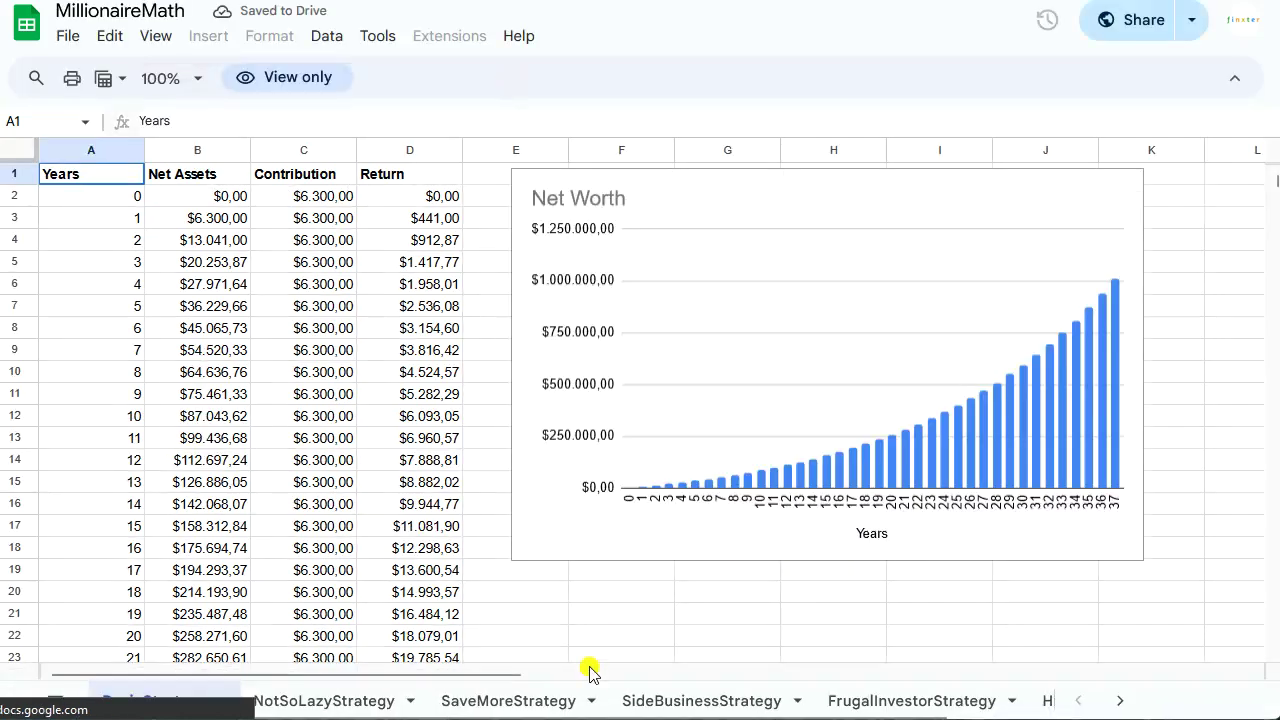
left_click(678, 704)
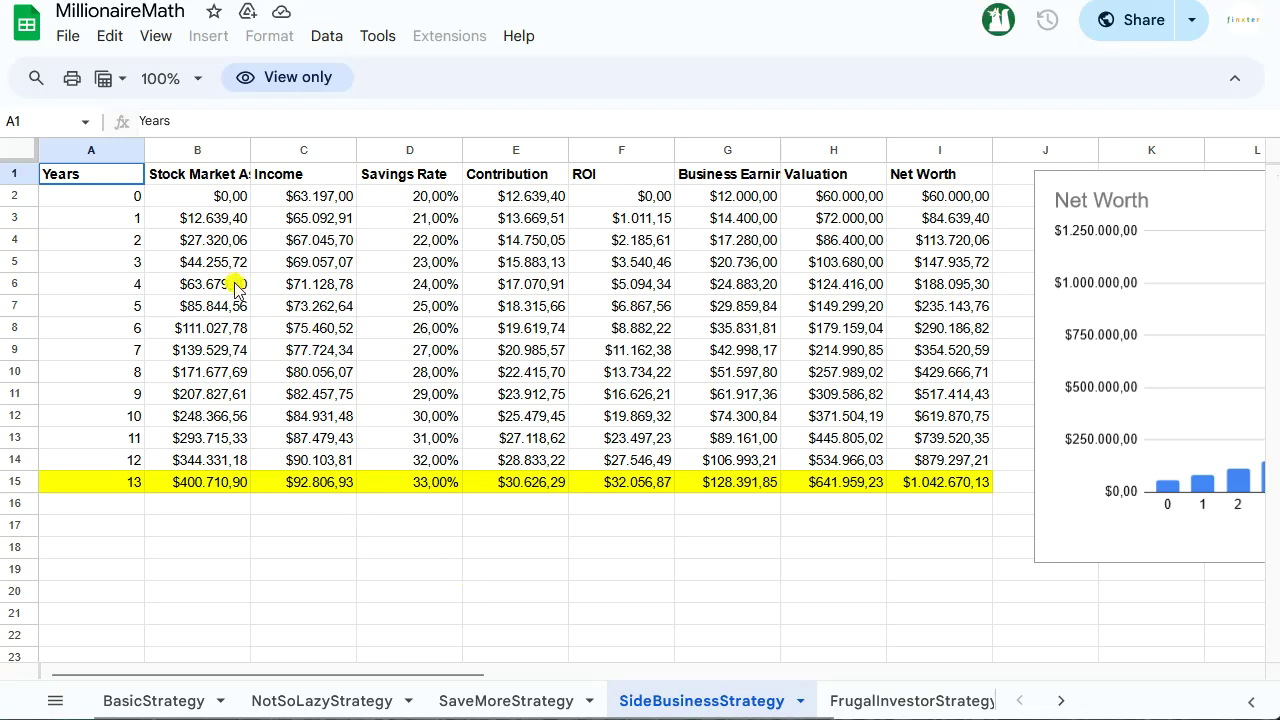
left_click(200, 222)
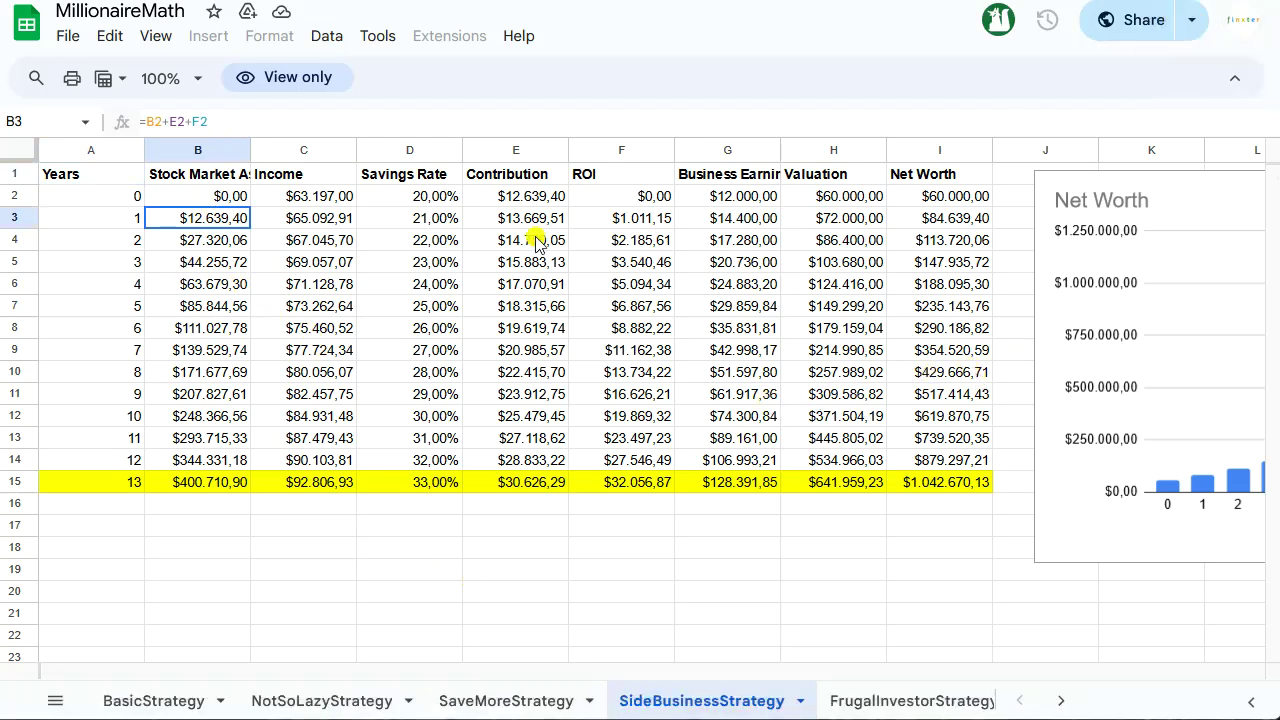
- Make an editable copy of the MillionaireMath spreadsheet and open its SideBusinessStrategy sheet
left_click(68, 36)
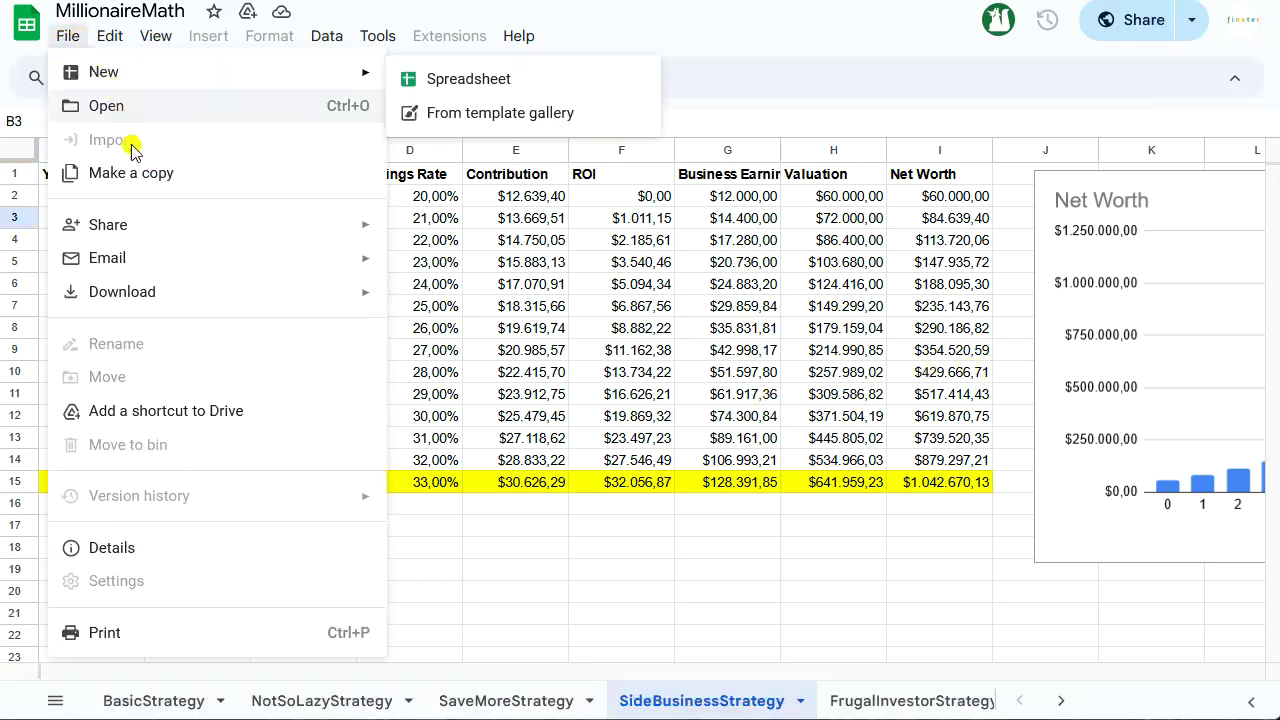
left_click(131, 172)
left_click(715, 477)
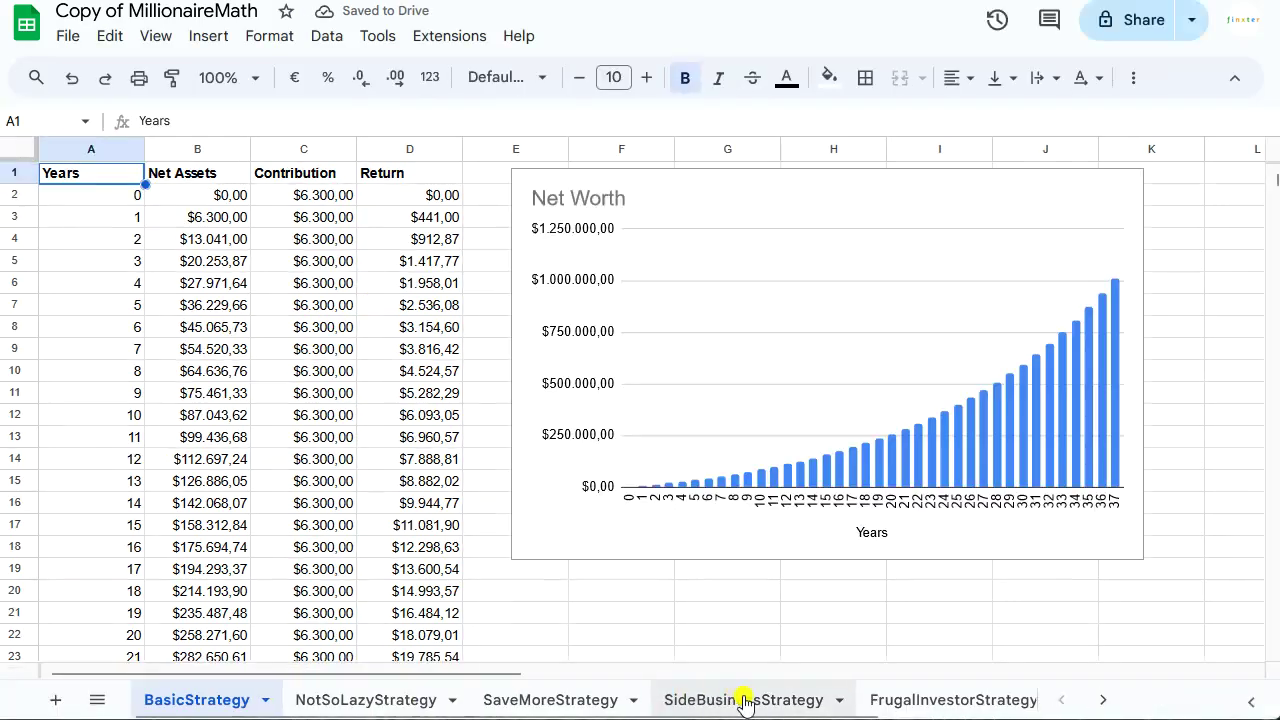
left_click(745, 700)
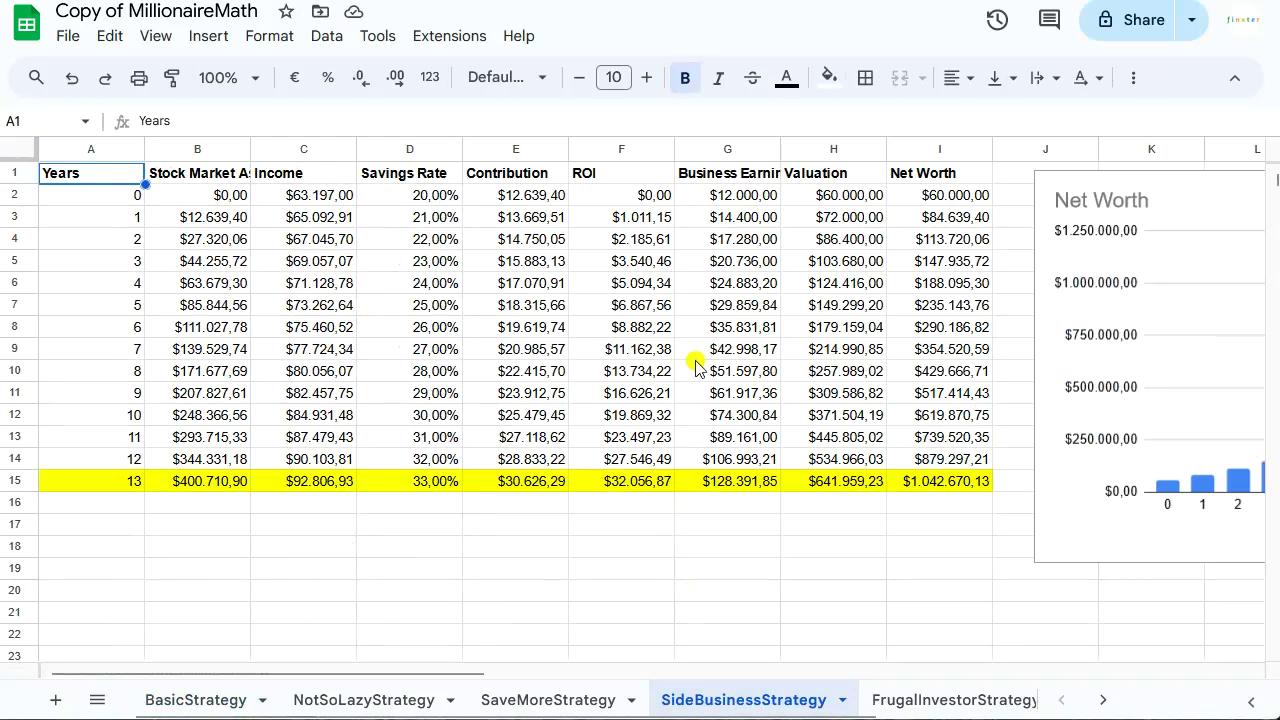
- Add the Business Earnings in G2 to the Stock Market Assets formula in B3, making it =B2+E2+F2+G2
left_click(725, 194)
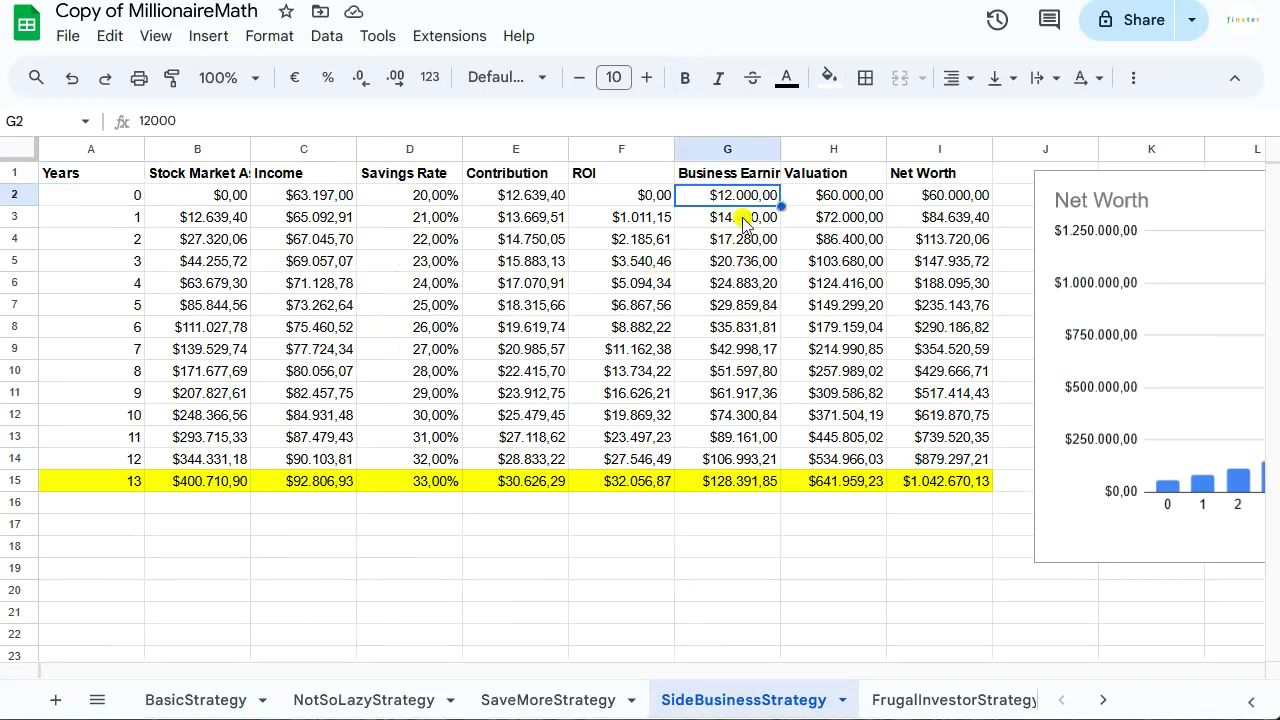
left_click(238, 222)
left_click(206, 121)
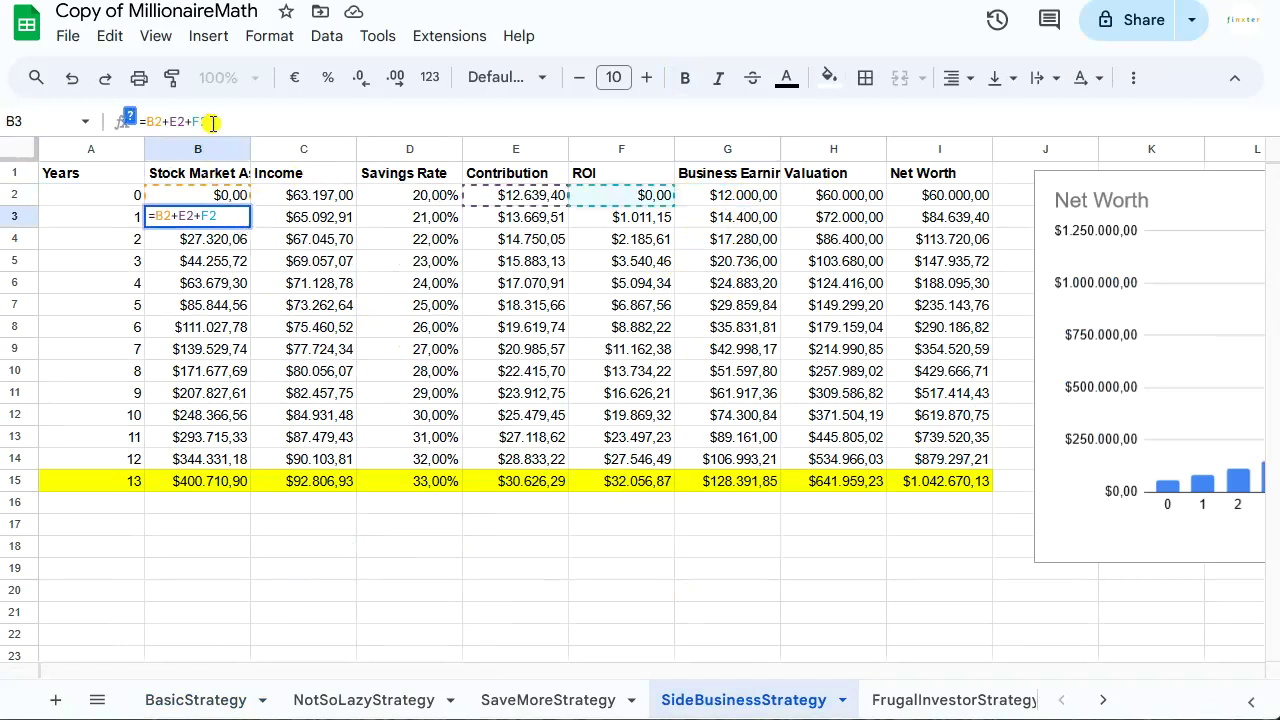
type("+")
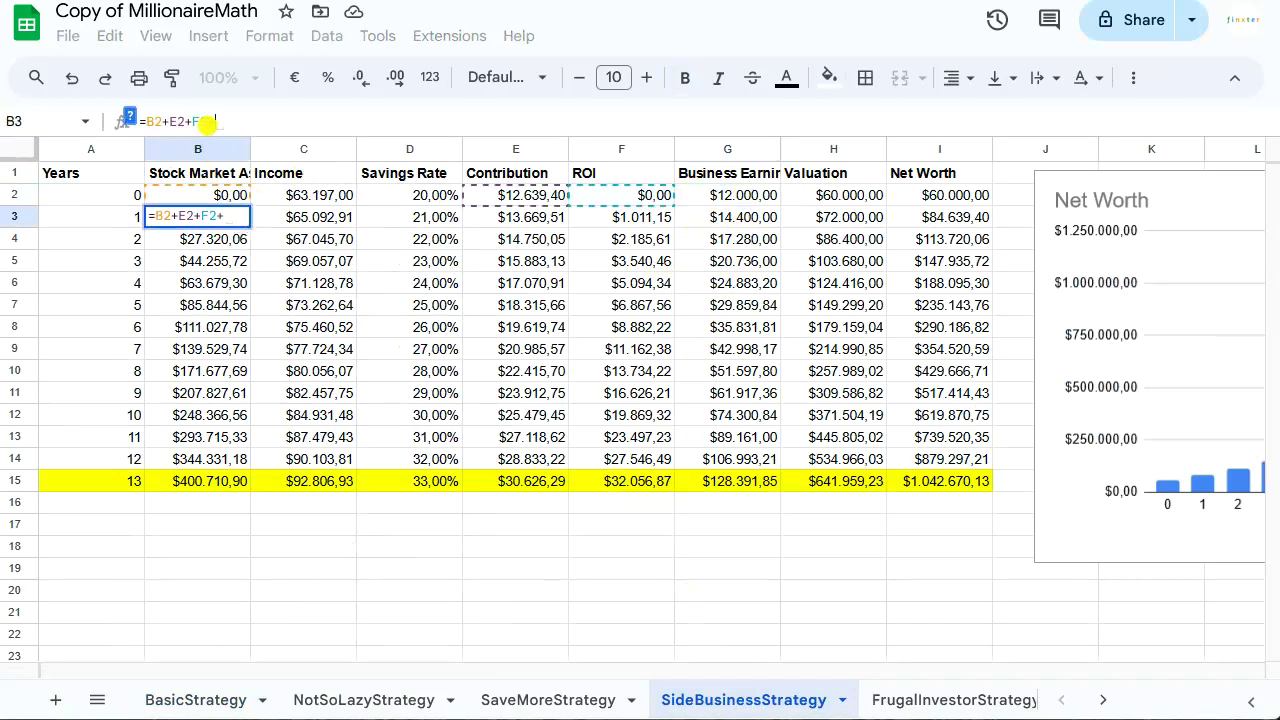
left_click(733, 200)
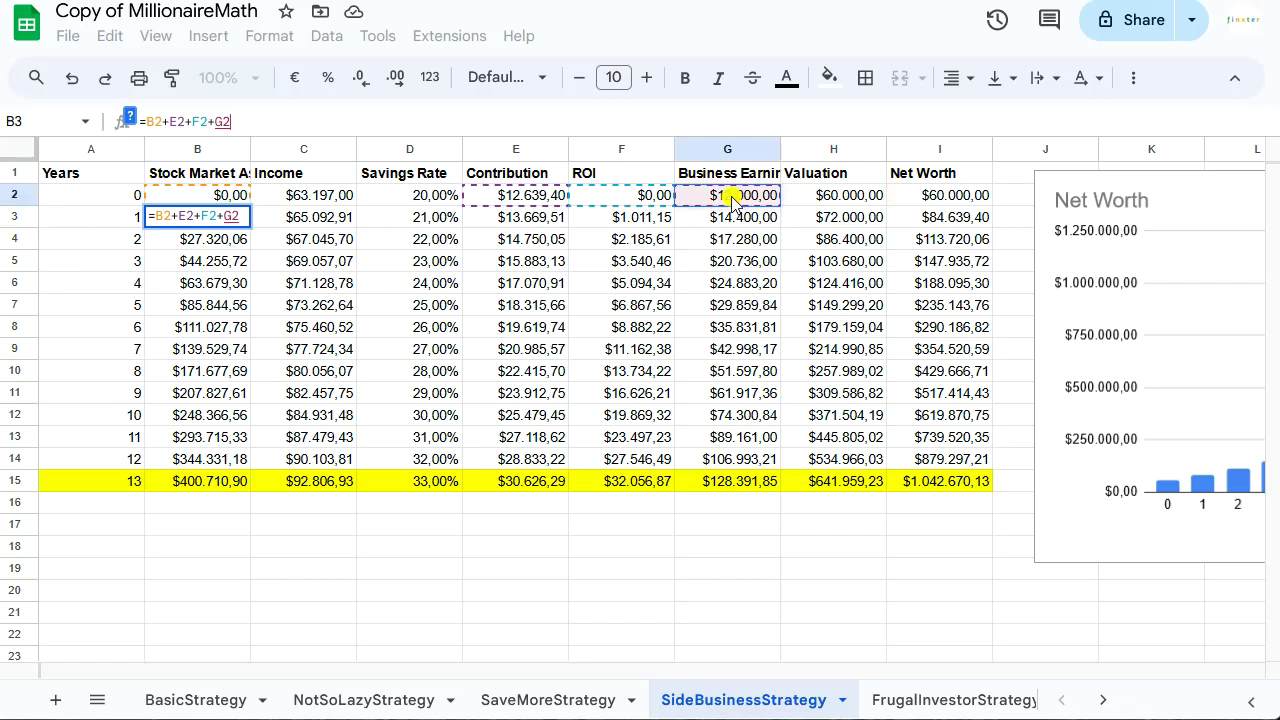
key("Return")
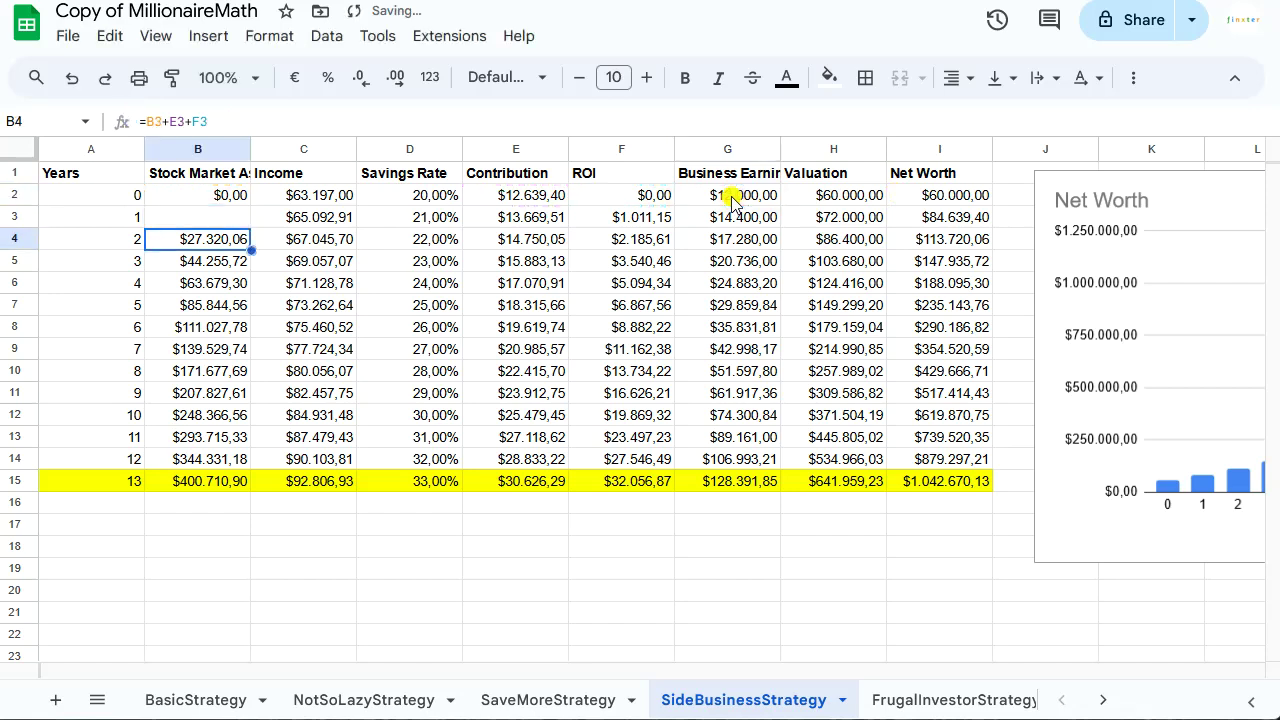
- Copy the extended Stock Market Assets formula from B3 down the column through B15
left_click(213, 220)
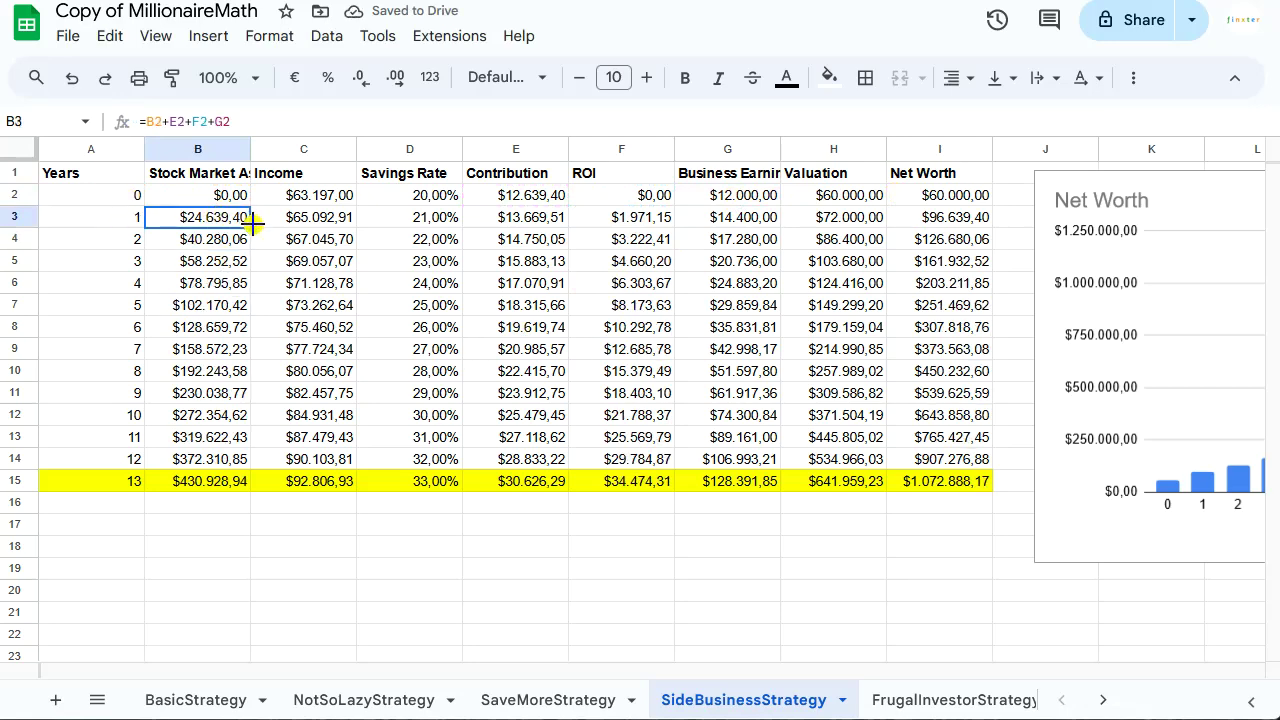
left_click_drag(250, 228, 224, 484)
left_click(272, 552)
left_click(236, 510)
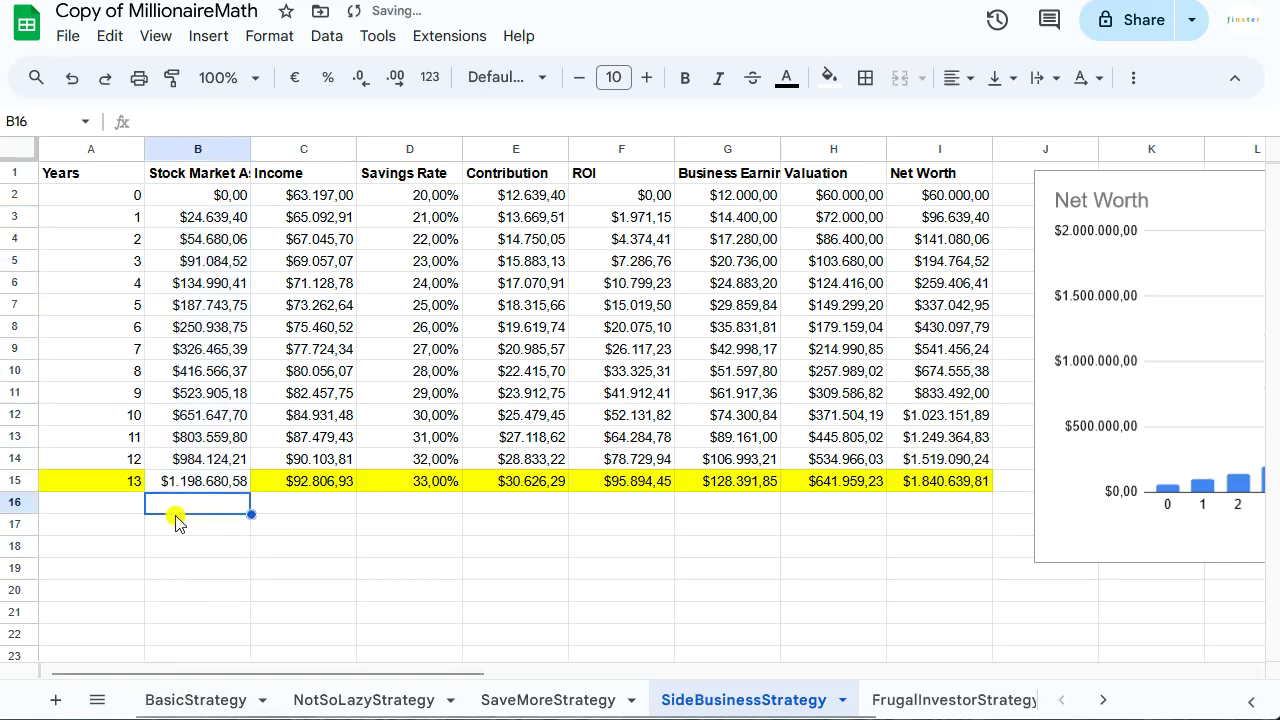
- Fill cells A15 to C15 with yellow to restore the highlight of the year 13 row
left_click_drag(120, 459, 300, 481)
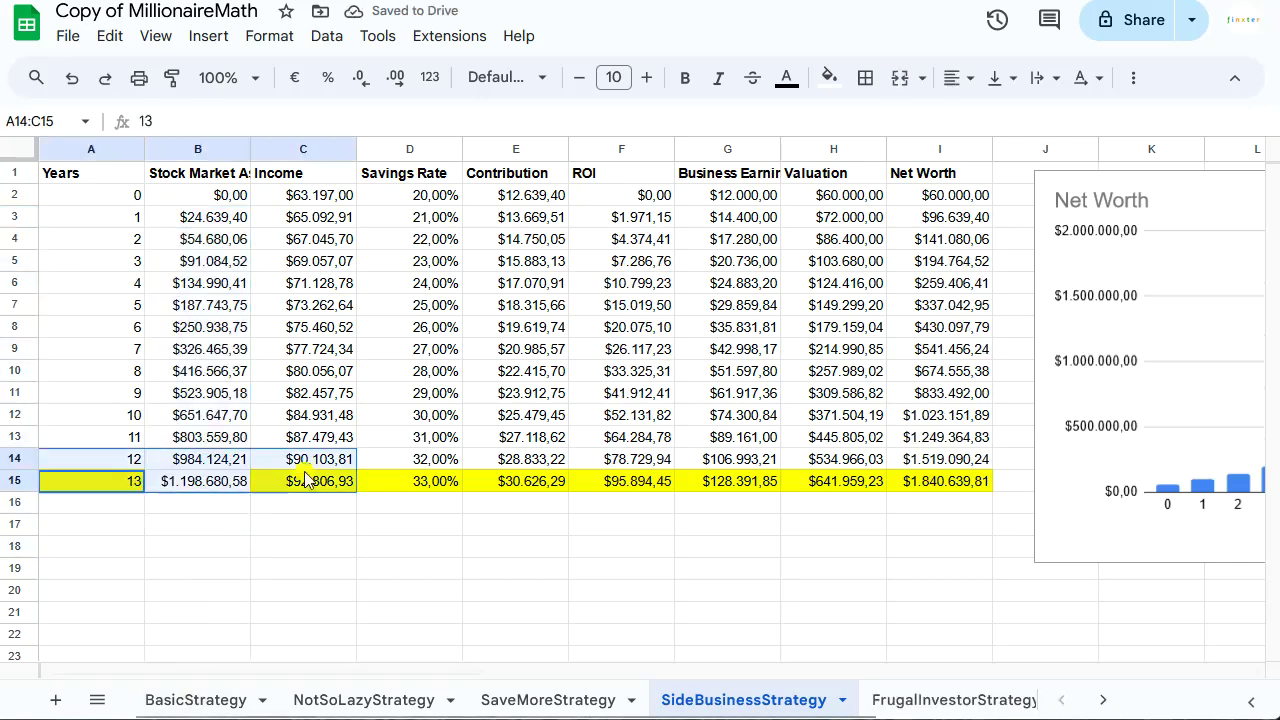
left_click(275, 516)
left_click_drag(122, 481, 300, 480)
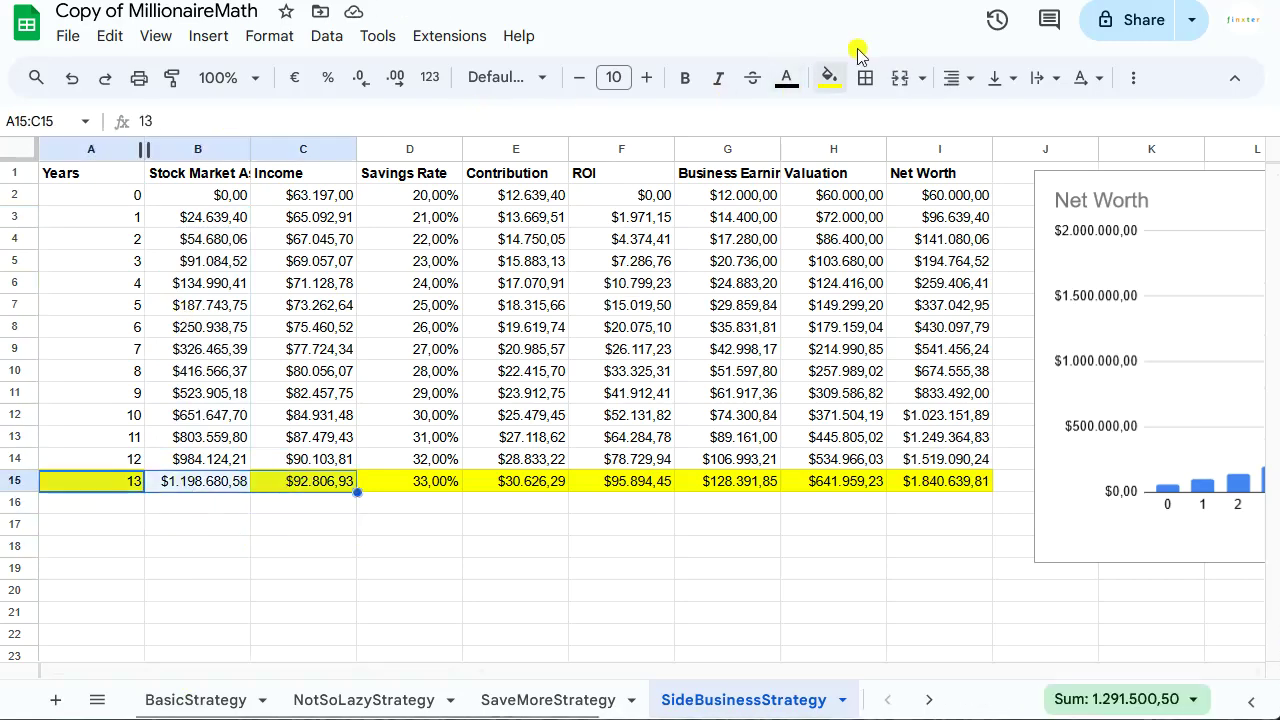
left_click(829, 78)
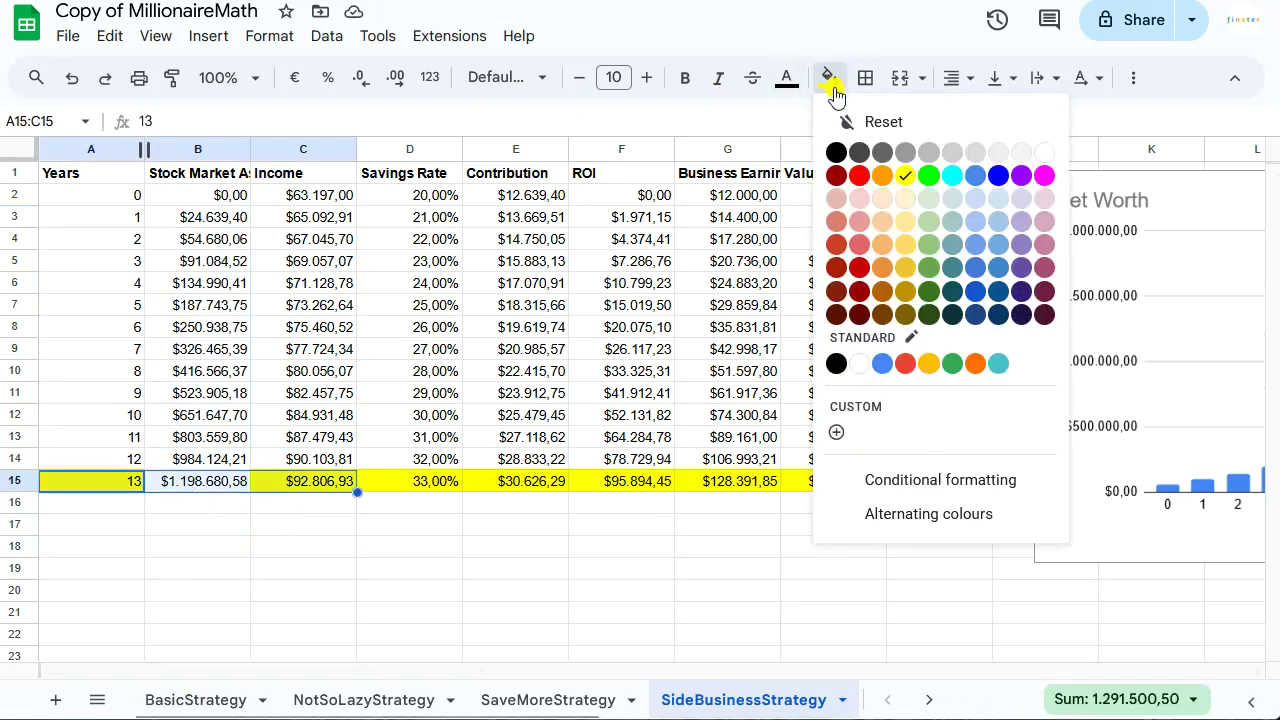
left_click(904, 153)
left_click(548, 652)
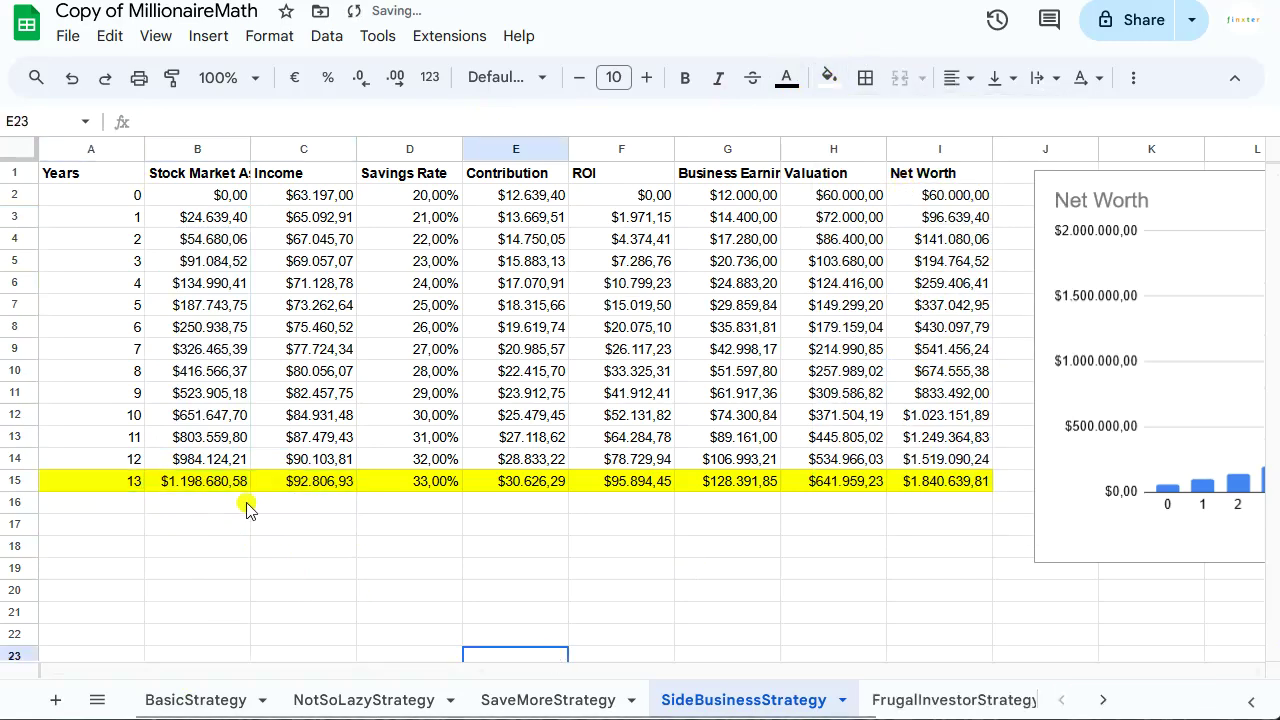
- Check the Stock Market Assets formula in B15 and walk through the Business Earnings growth formulas from G3 to G13
left_click(210, 488)
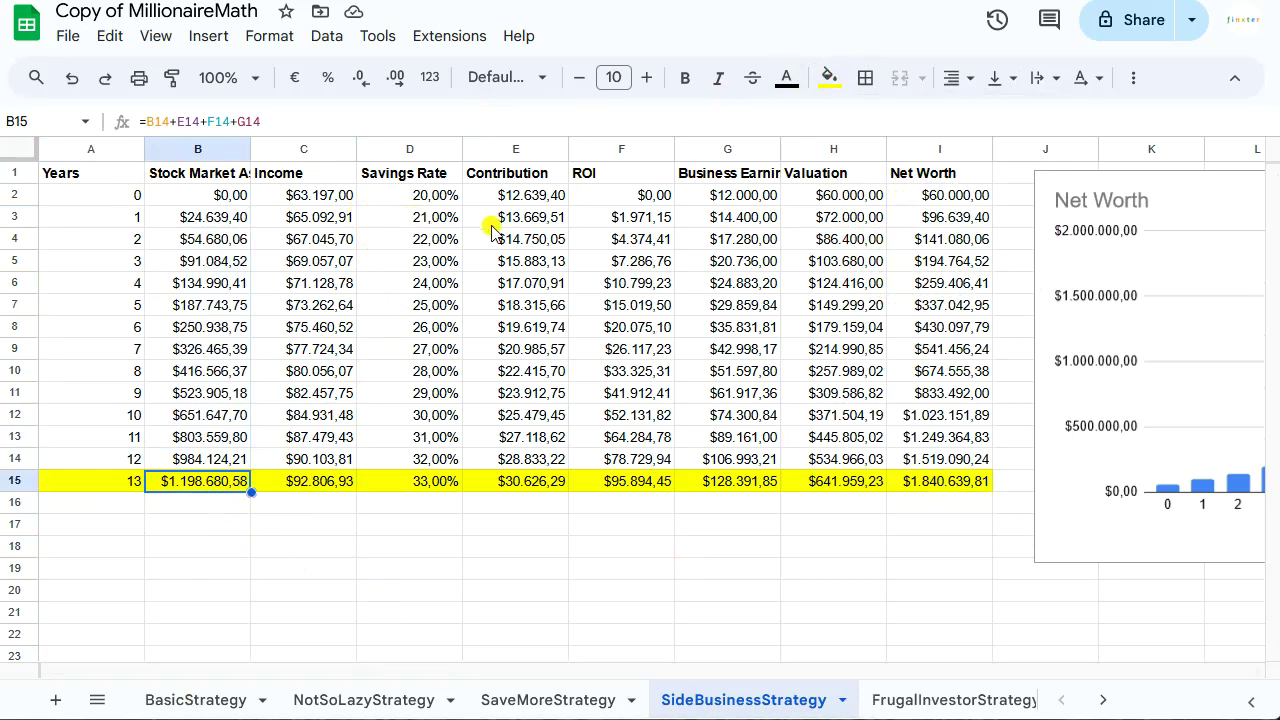
left_click(705, 217)
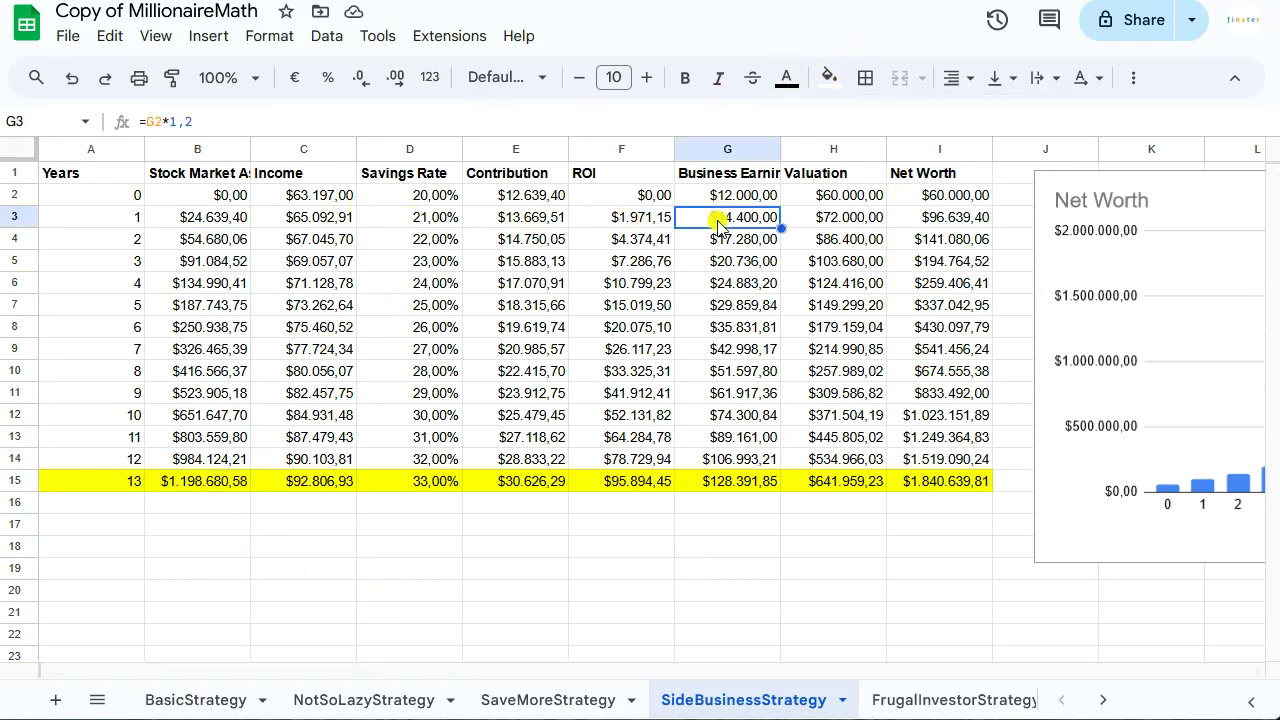
left_click(733, 241)
left_click(729, 283)
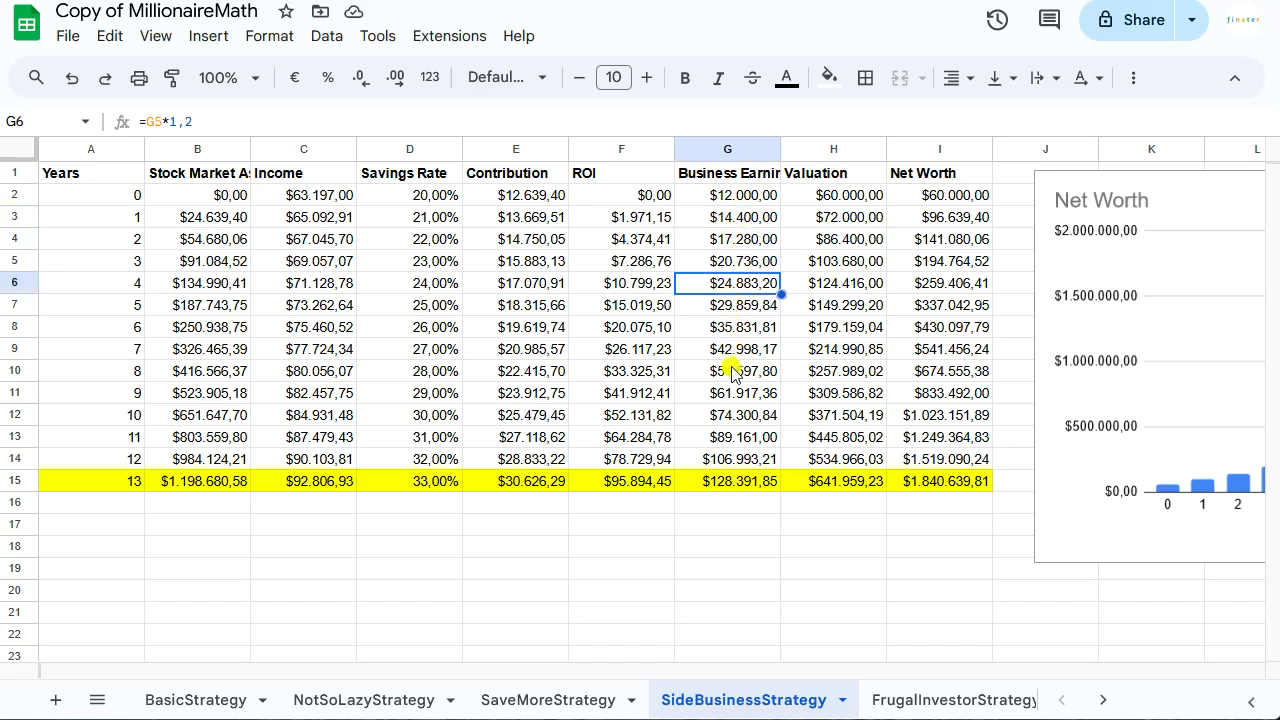
left_click(729, 370)
left_click(725, 443)
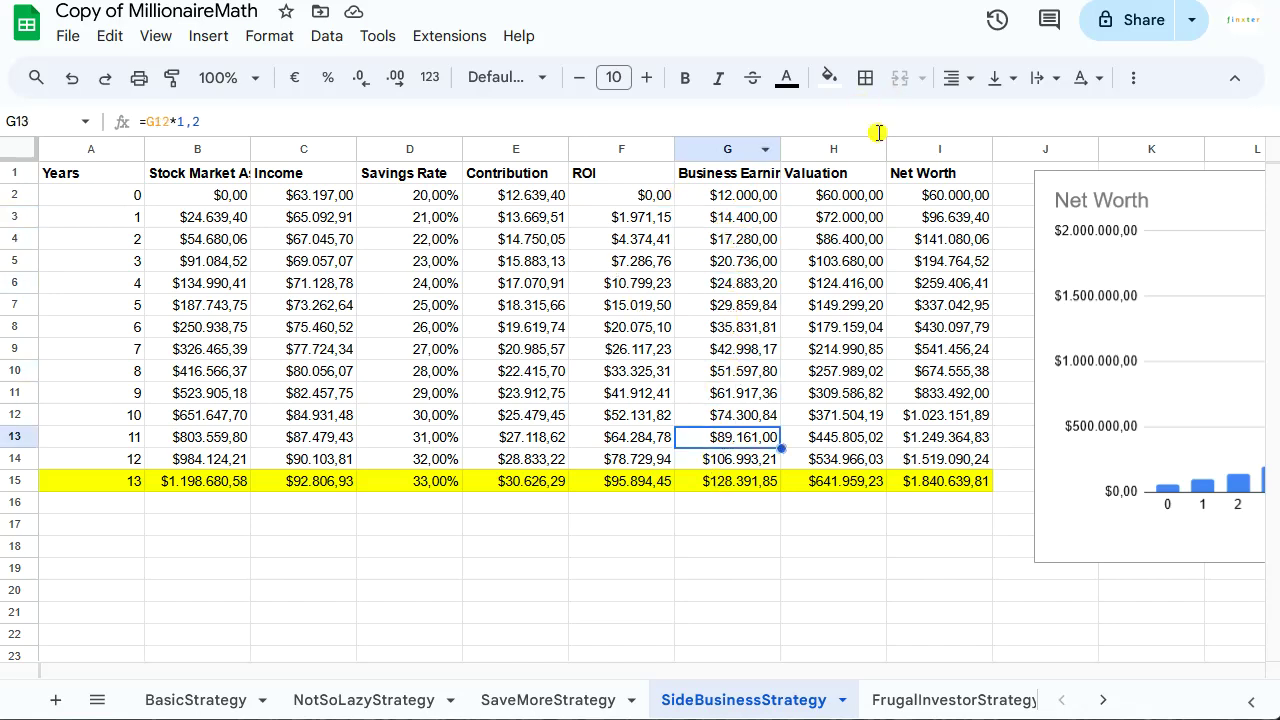
- Go through the early Business Earnings and highlight the range G2 to G6 for years 0 to 4
left_click(731, 195)
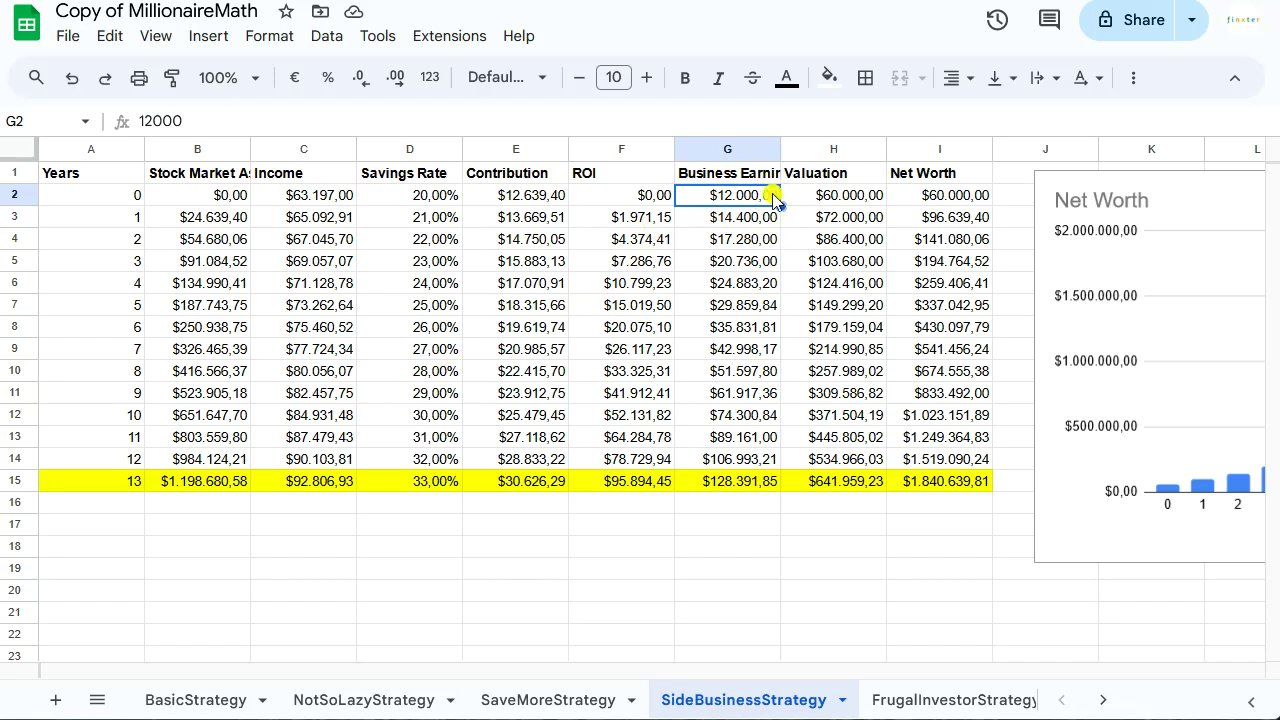
left_click(740, 242)
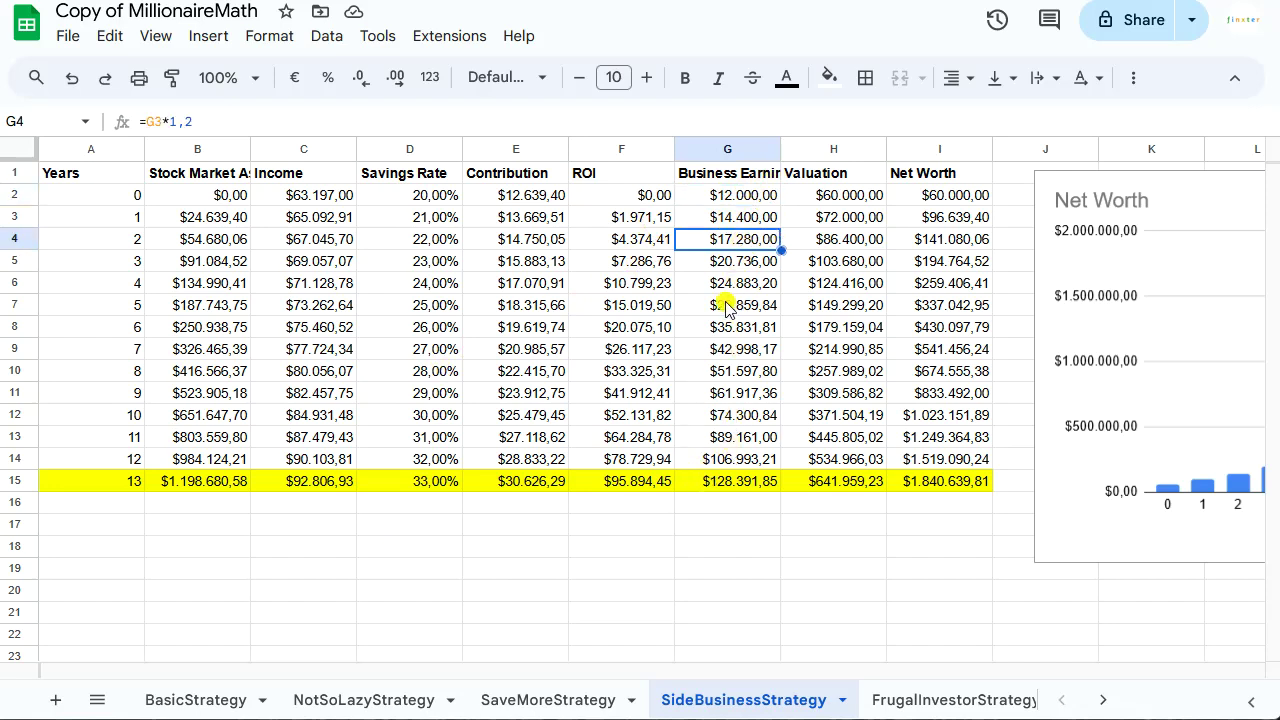
left_click(733, 195)
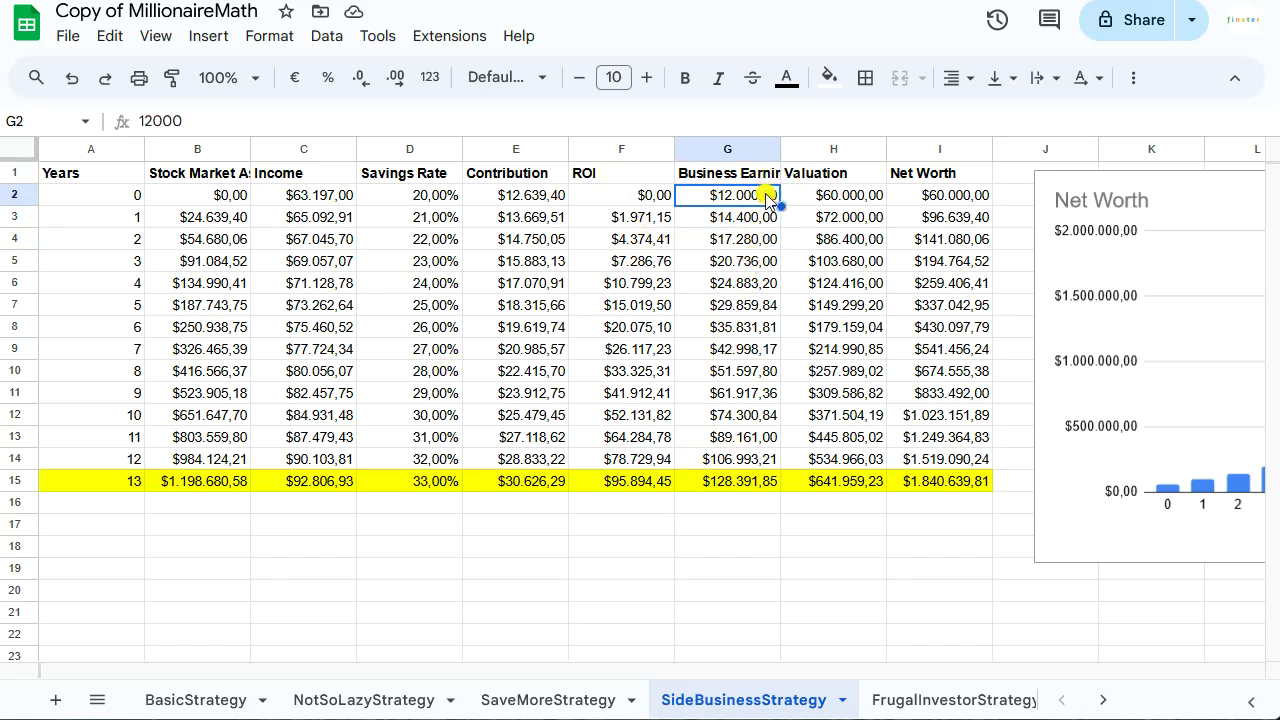
left_click(745, 286)
left_click_drag(740, 195, 758, 292)
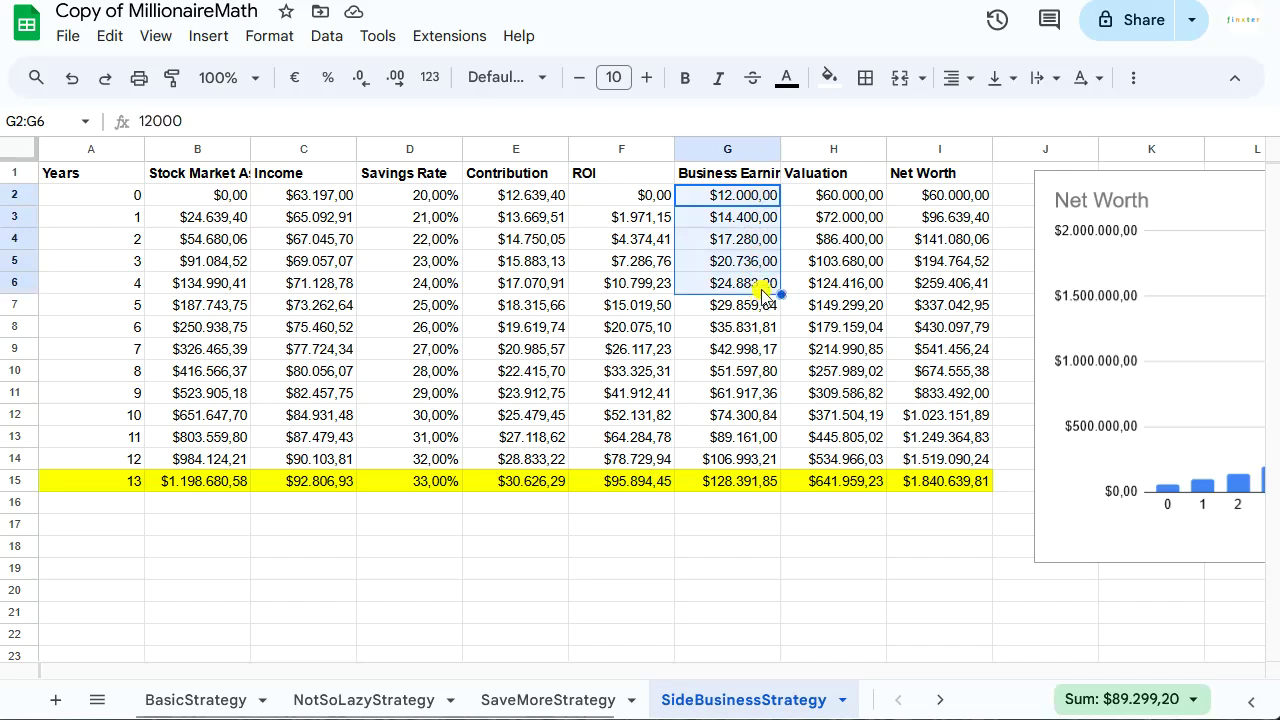
left_click(763, 287)
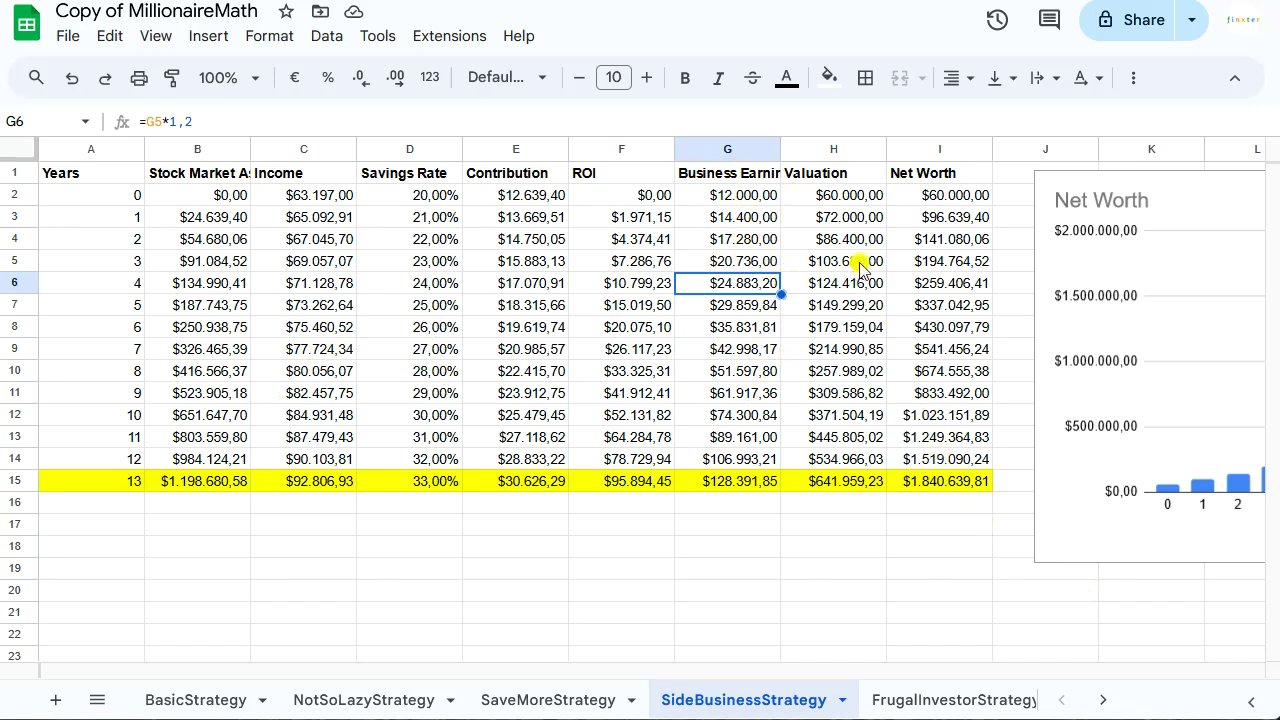
left_click(740, 197)
left_click_drag(740, 197, 743, 293)
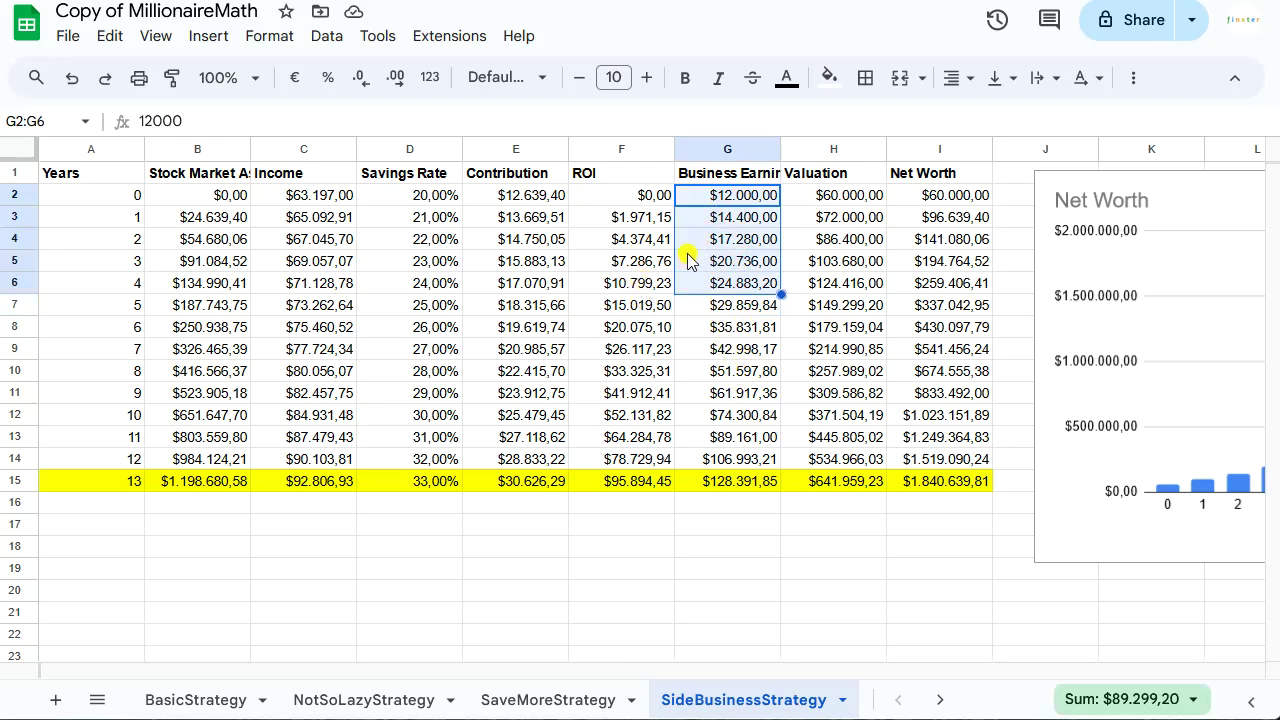
left_click(840, 525)
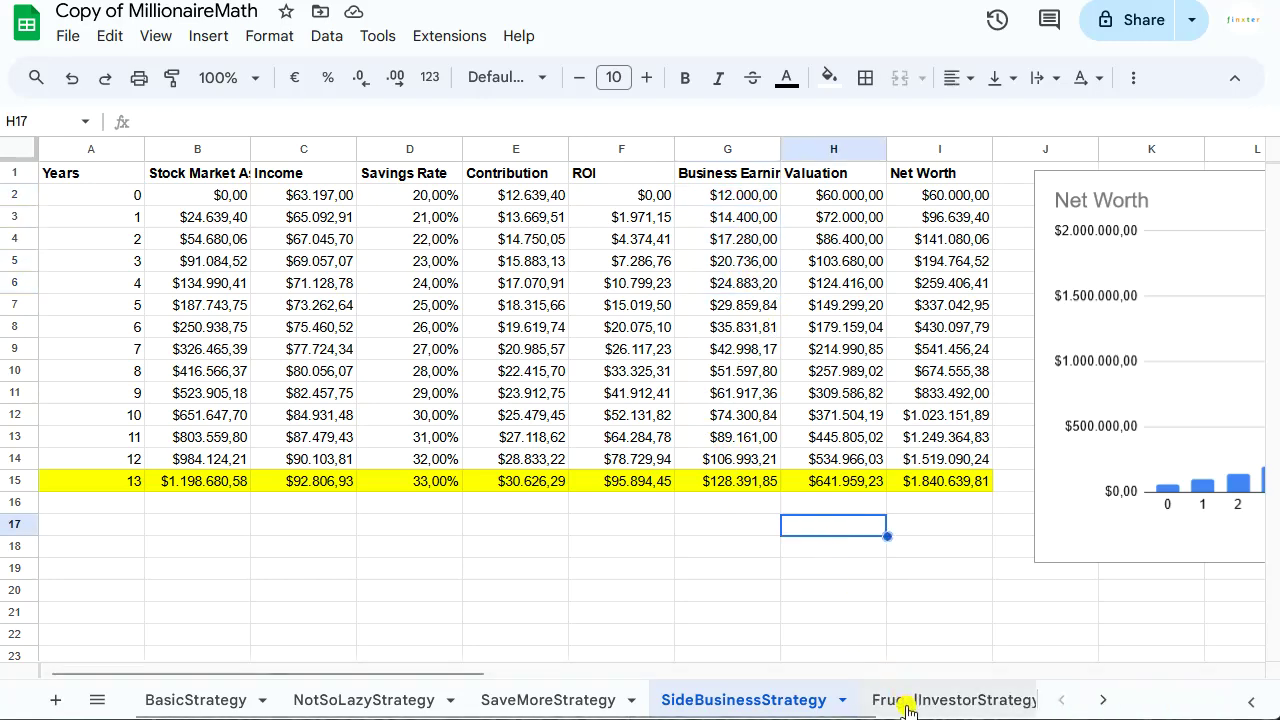
- Open the FrugalInvestorStrategy sheet, and return to the article to read its Frugal Investor Strategy bonus section
left_click(908, 702)
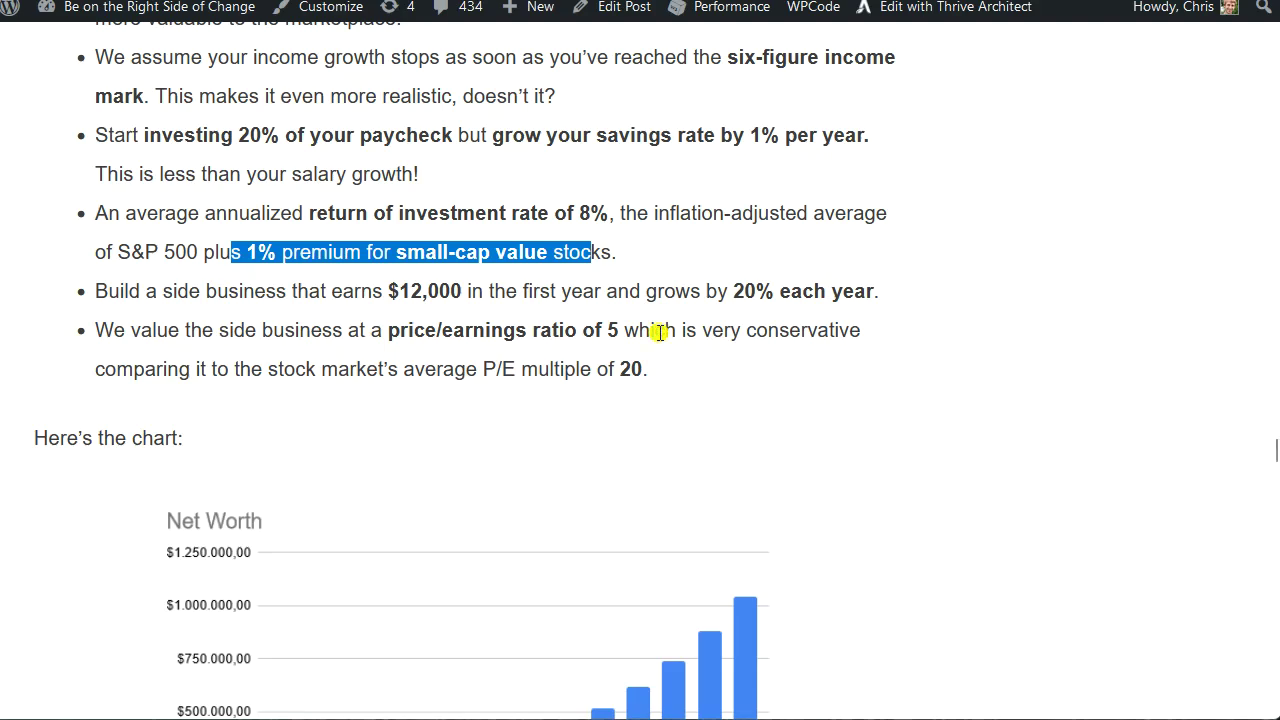
scroll(711, 443, "down", 20)
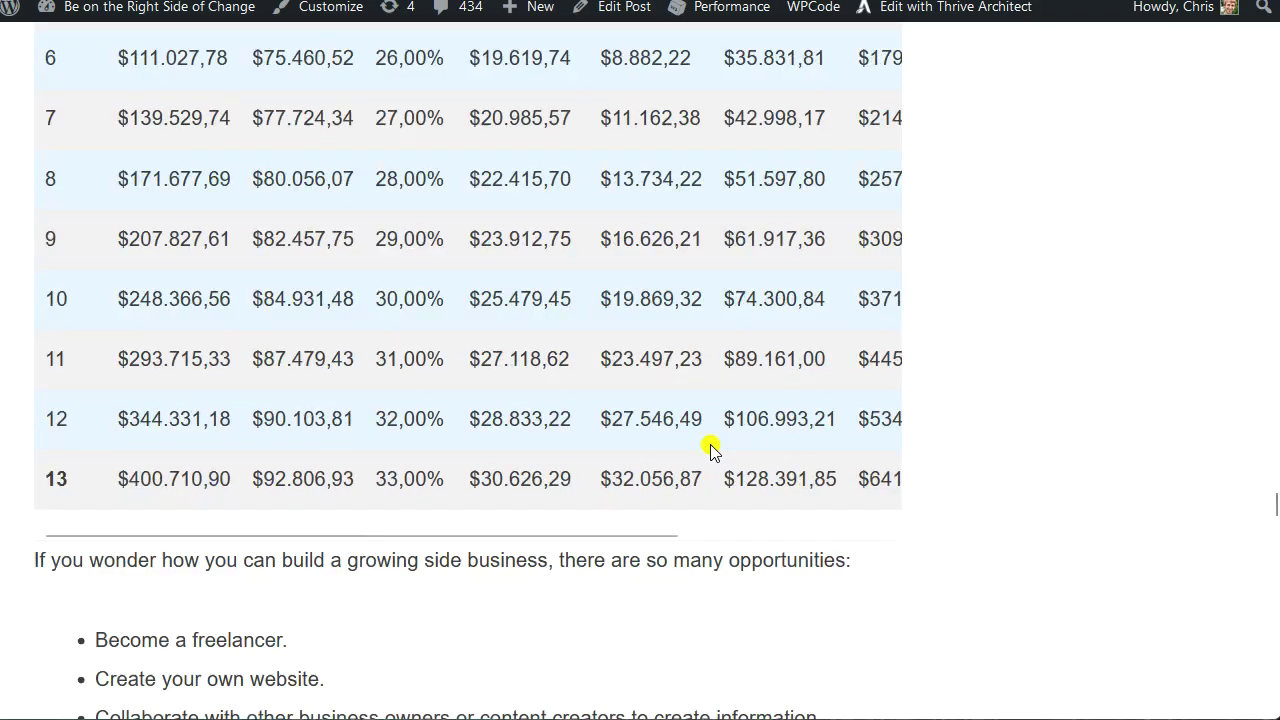
scroll(707, 455, "up", 1)
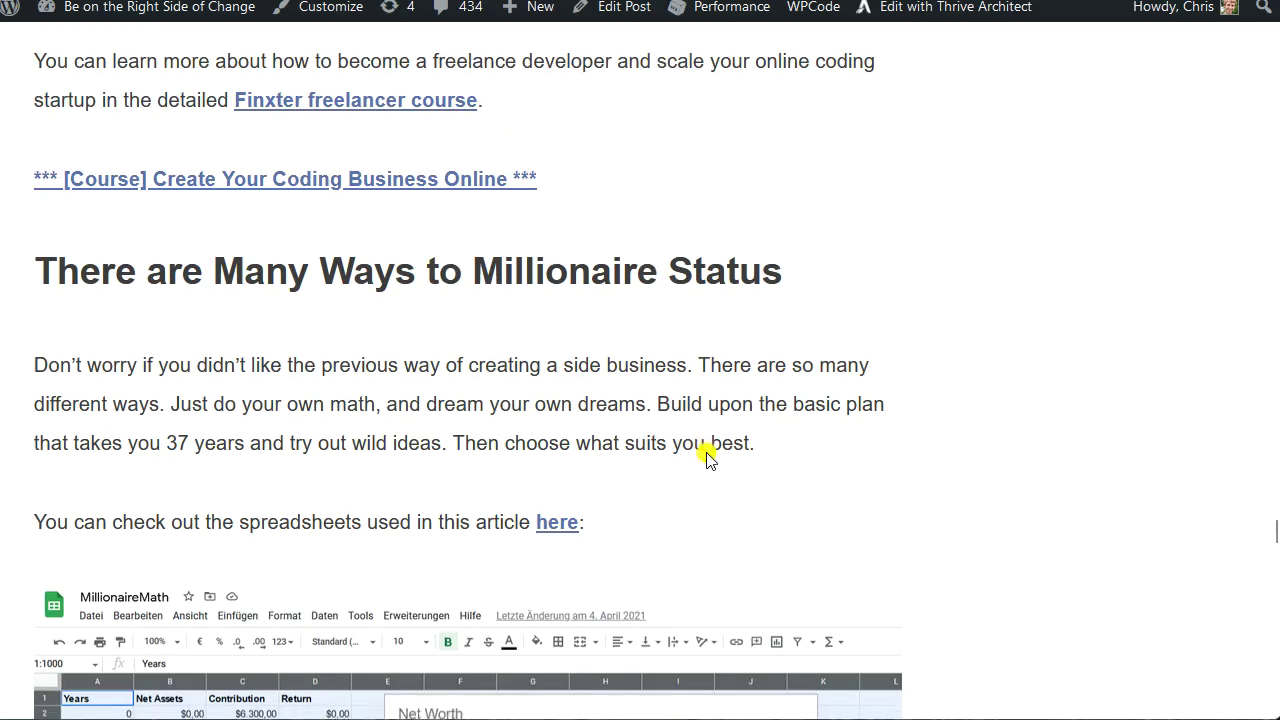
scroll(707, 452, "down", 10)
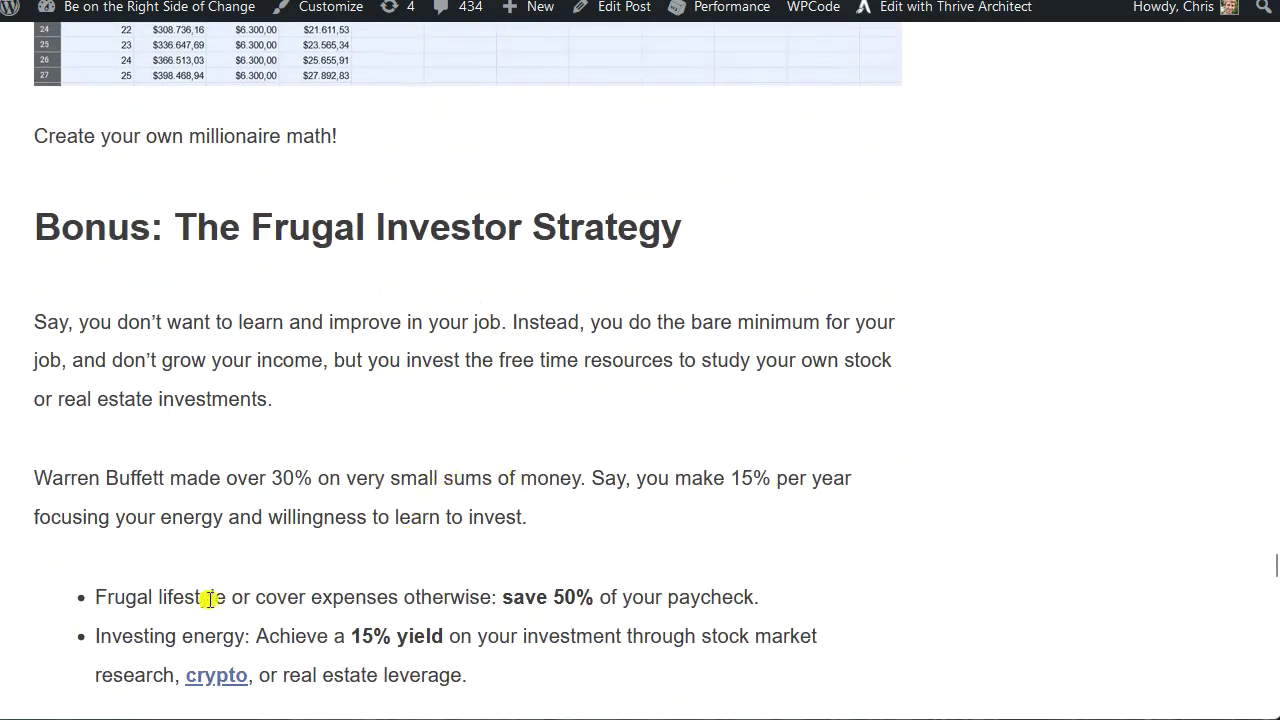
- Highlight the save-50% assumption in the article's Frugal Investor Strategy list and read on through the section
left_click_drag(210, 598, 693, 603)
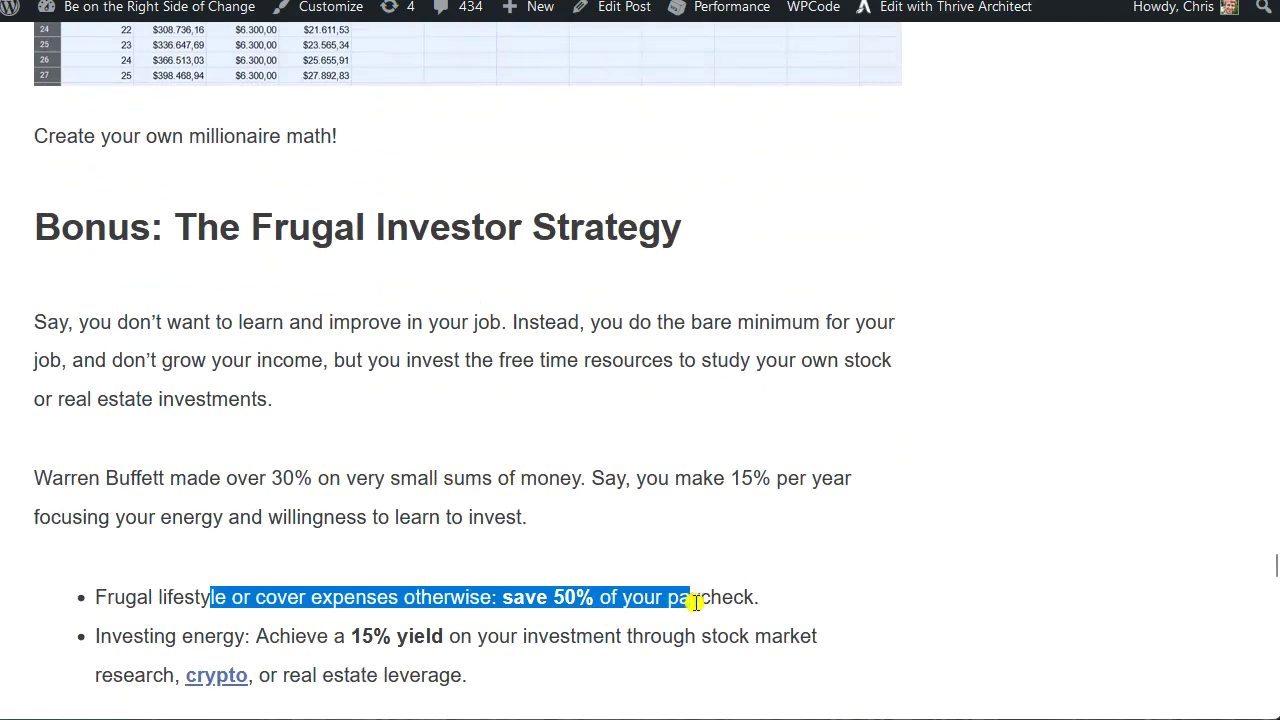
left_click(693, 603)
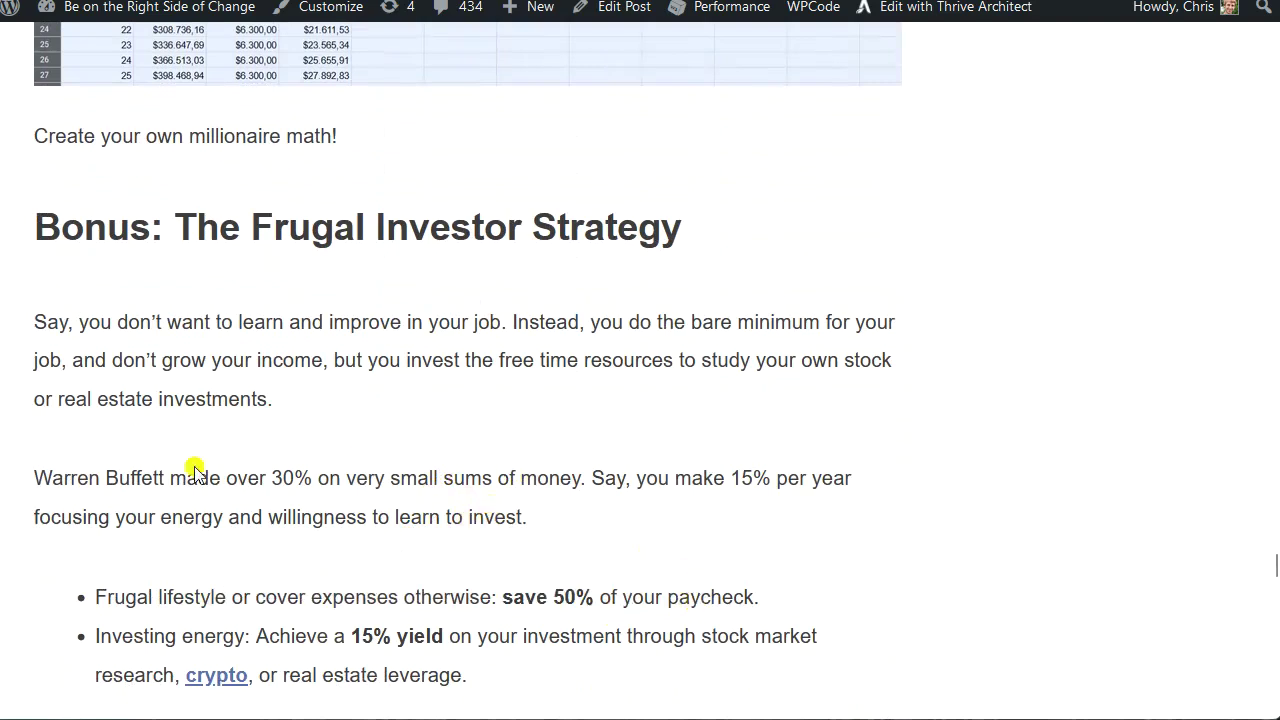
scroll(150, 505, "down", 2)
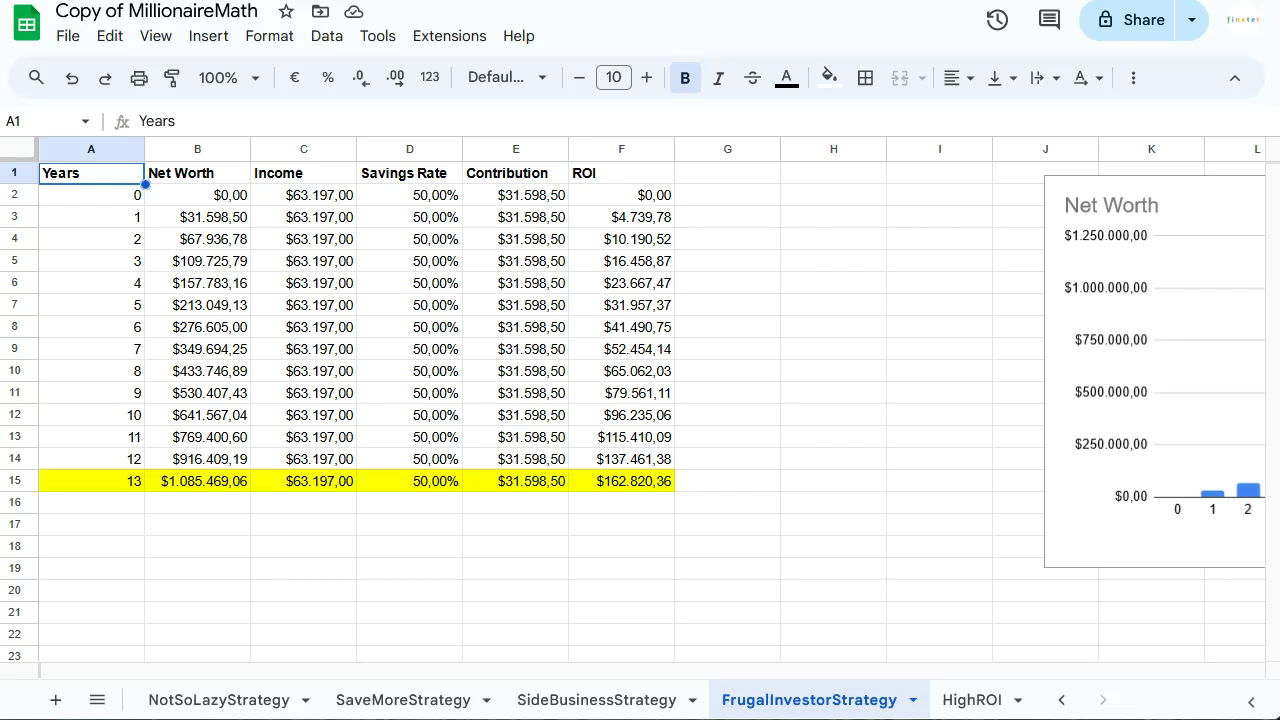
- Return to the FrugalInvestorStrategy sheet and check year 0's Net Worth, Savings Rate and Contribution formula in row 2
left_click(298, 616)
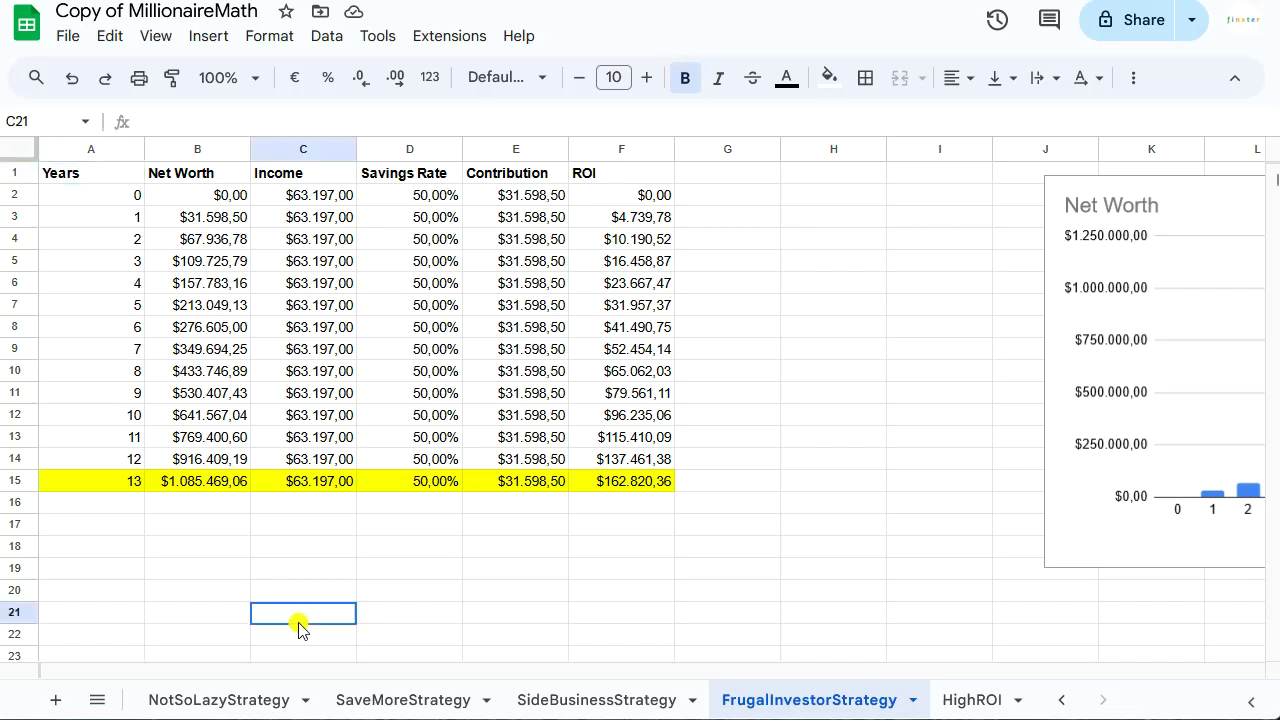
left_click(212, 195)
left_click(397, 200)
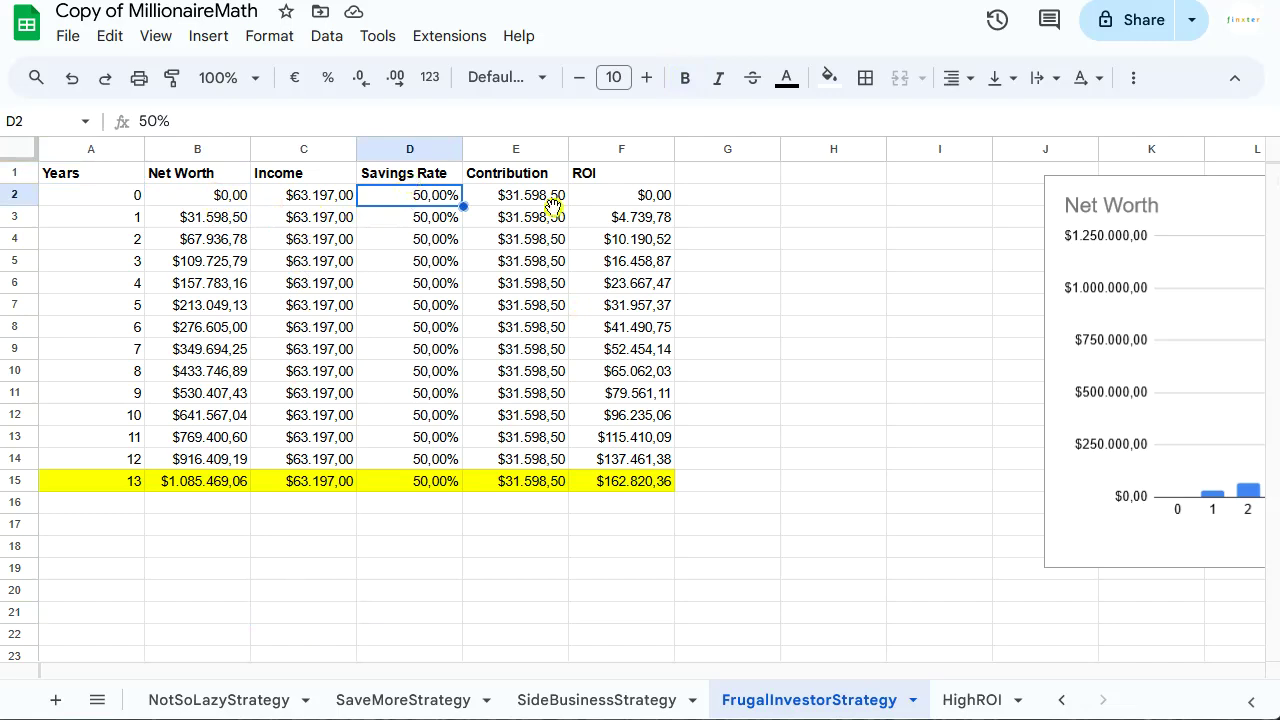
left_click(894, 300)
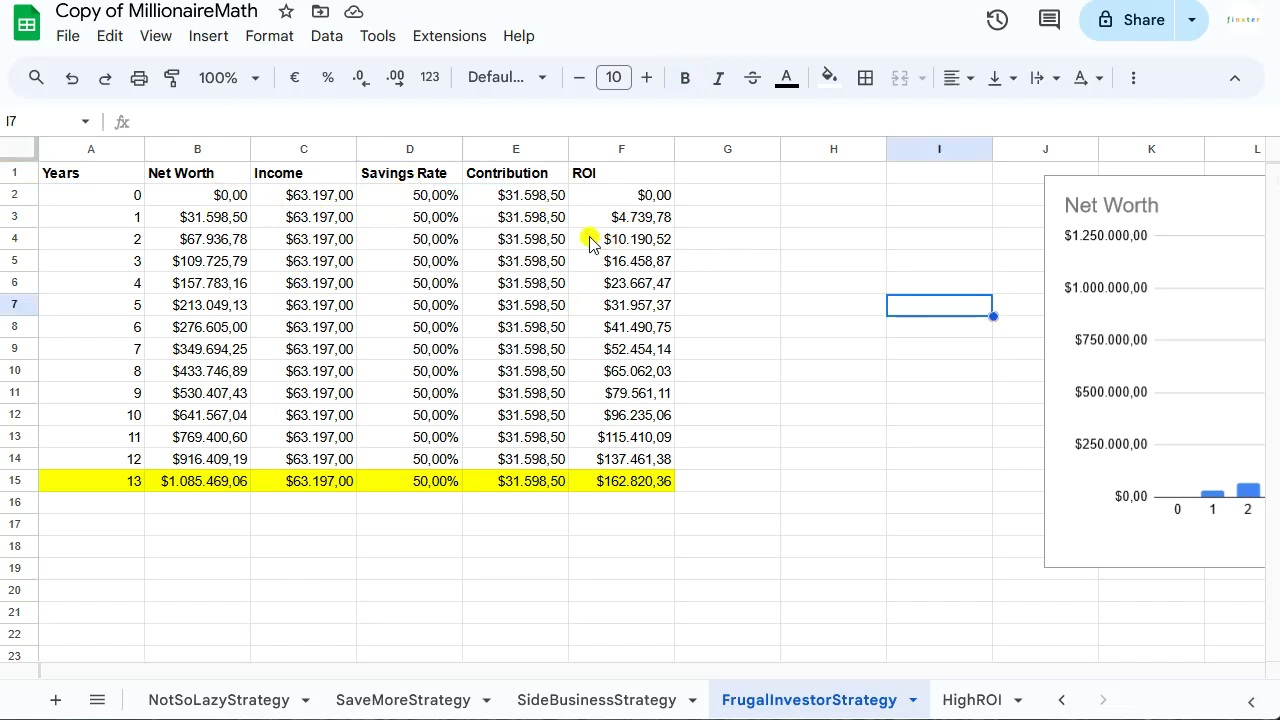
left_click(533, 200)
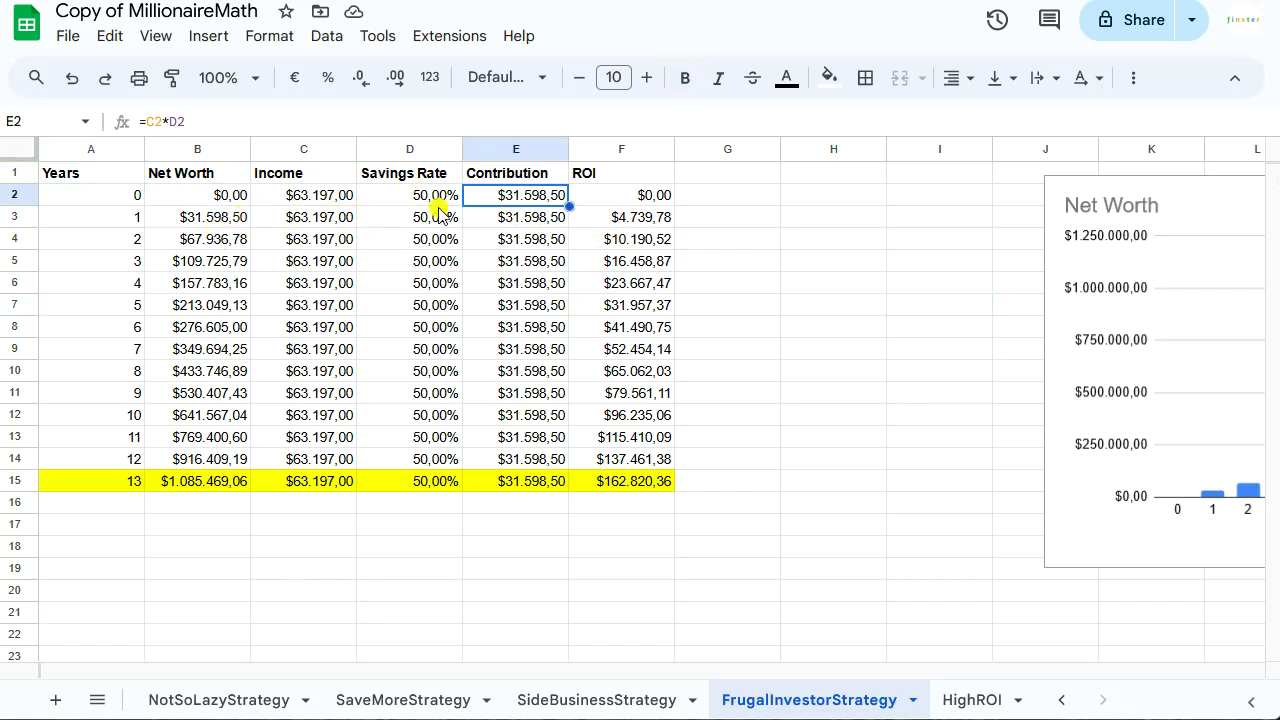
- Walk through the Net Worth formula in B3 and the ROI formulas in F3, F4 and F7, ending on the year 5 Contribution
left_click(214, 193)
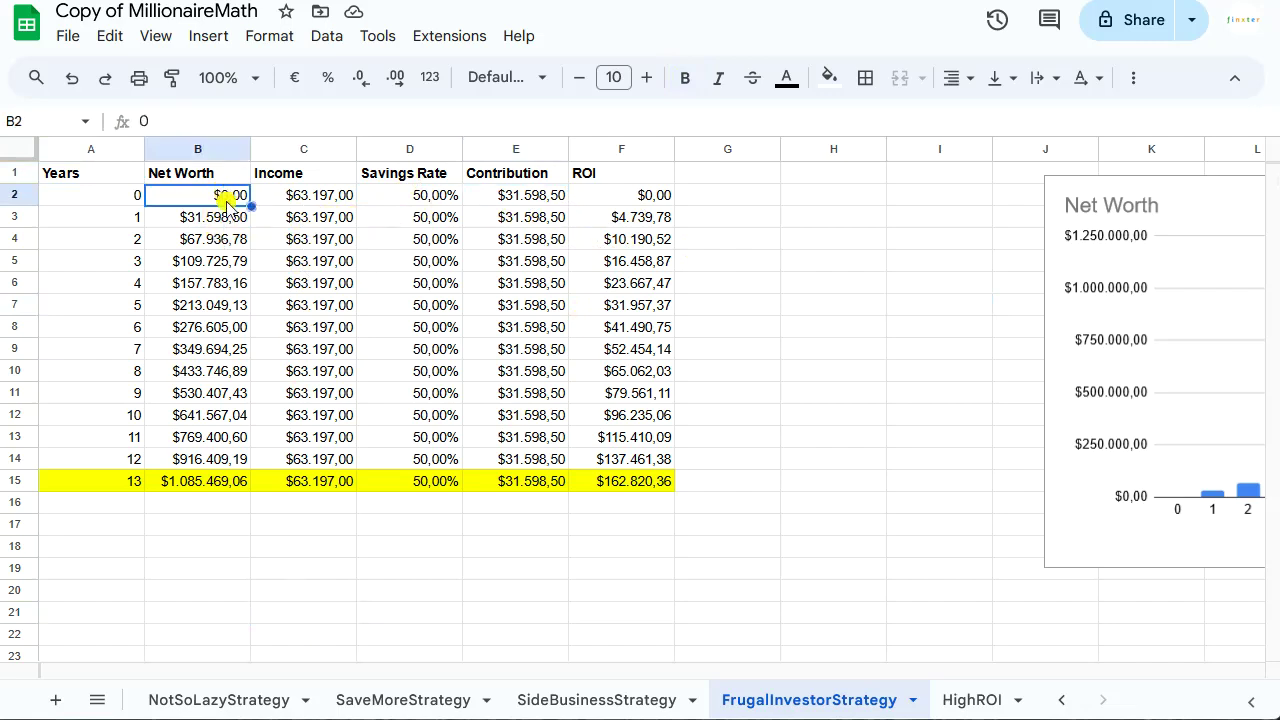
left_click(229, 219)
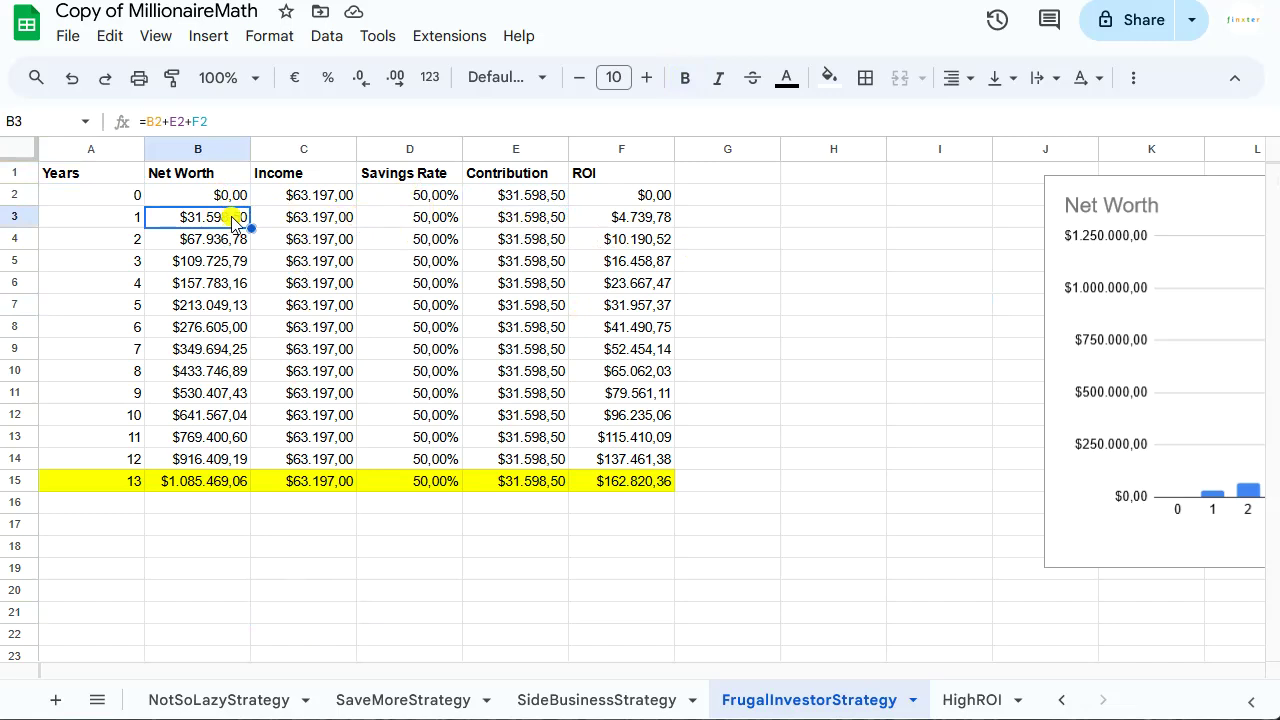
left_click(628, 195)
left_click(634, 216)
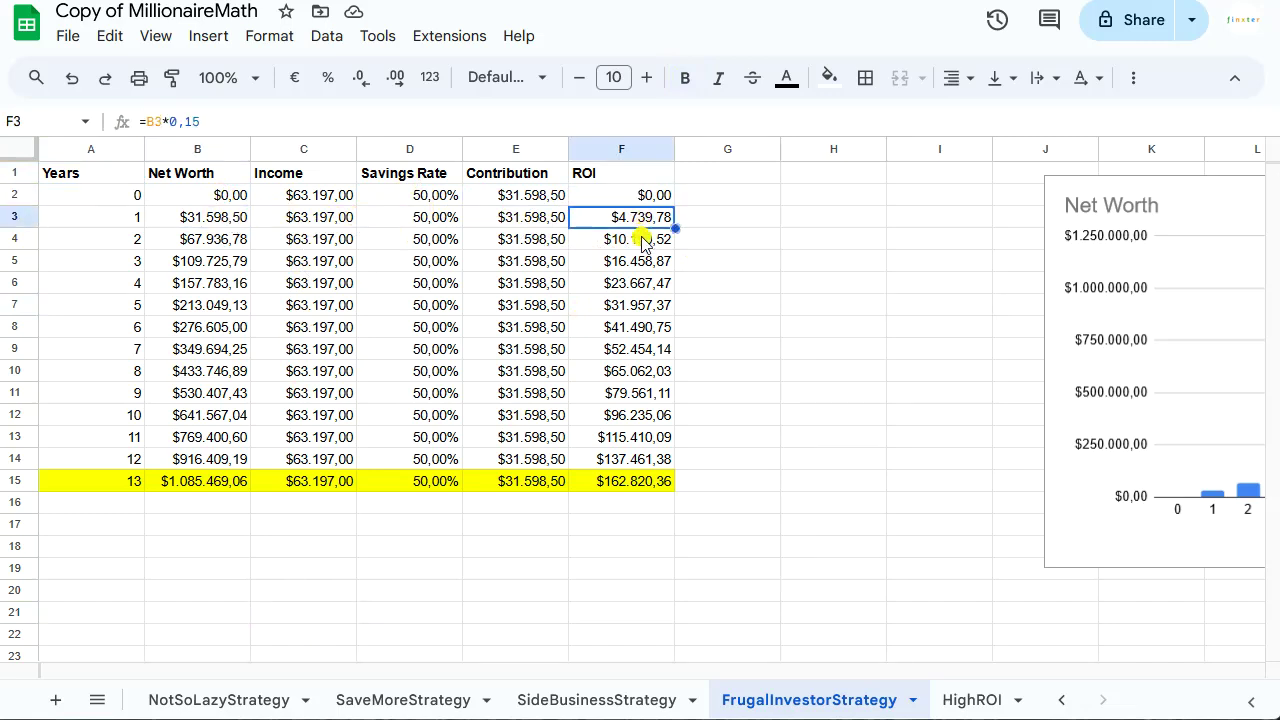
left_click(641, 246)
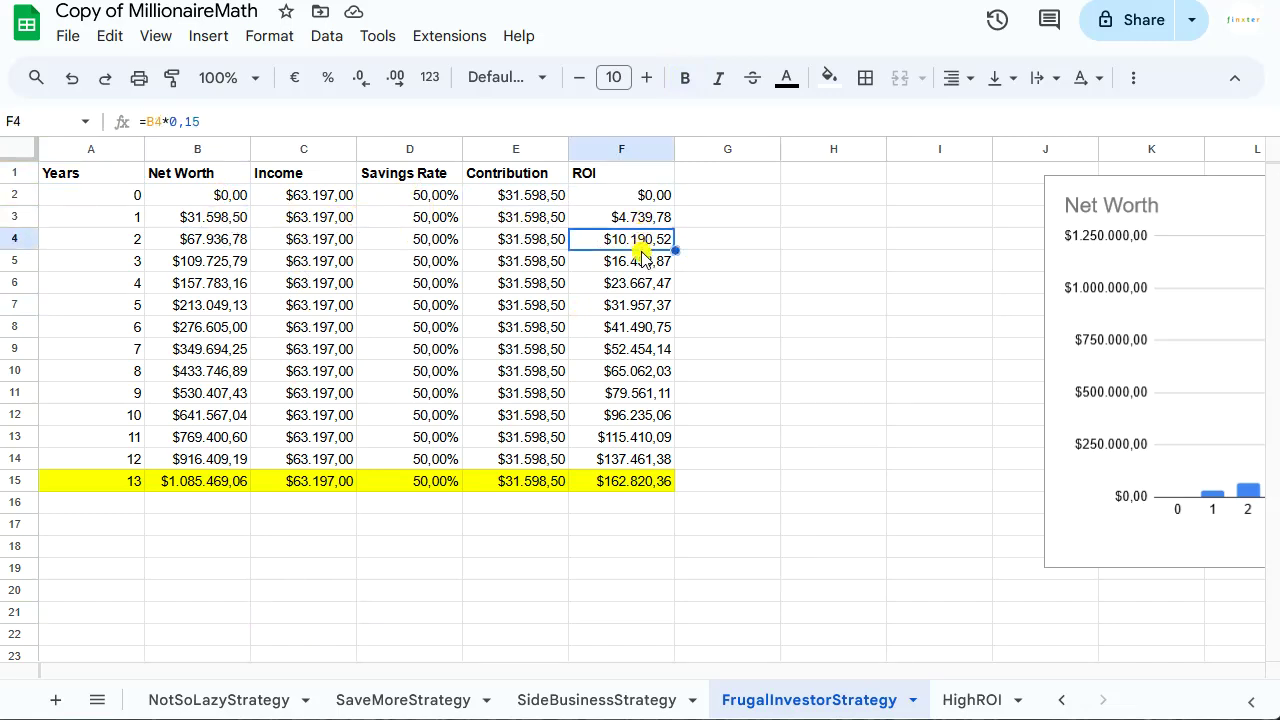
left_click(634, 303)
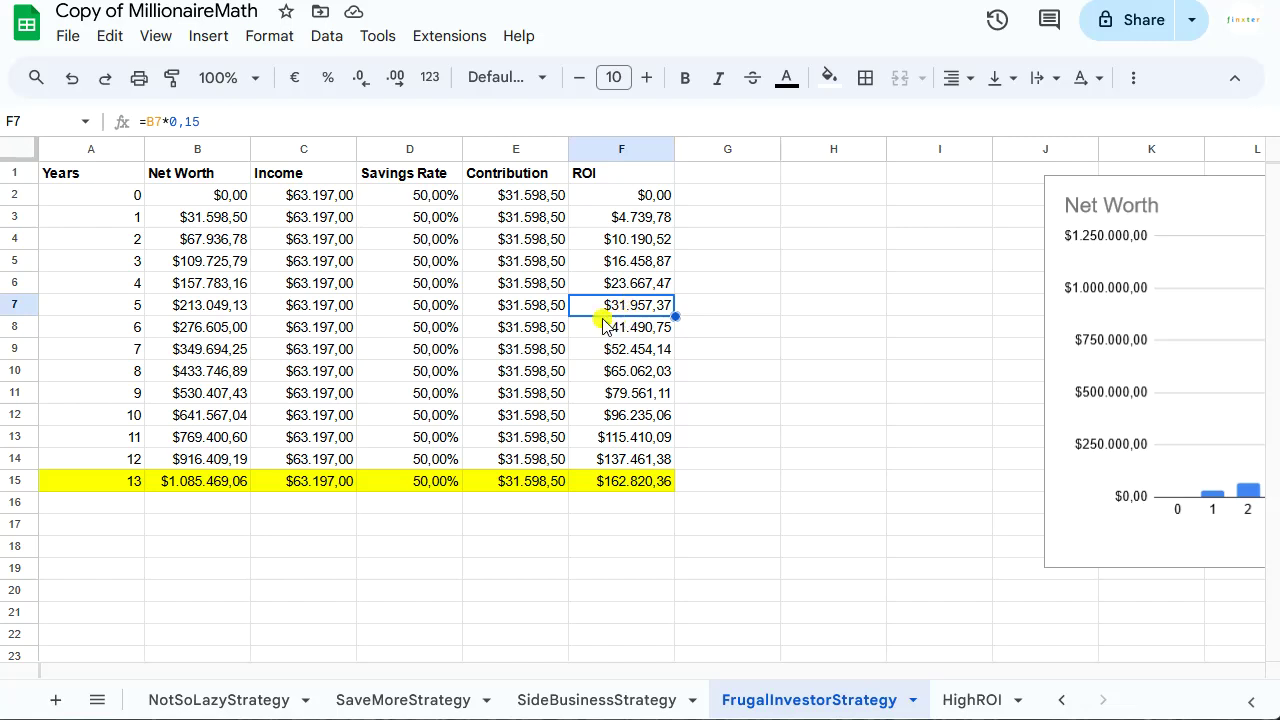
left_click(553, 311)
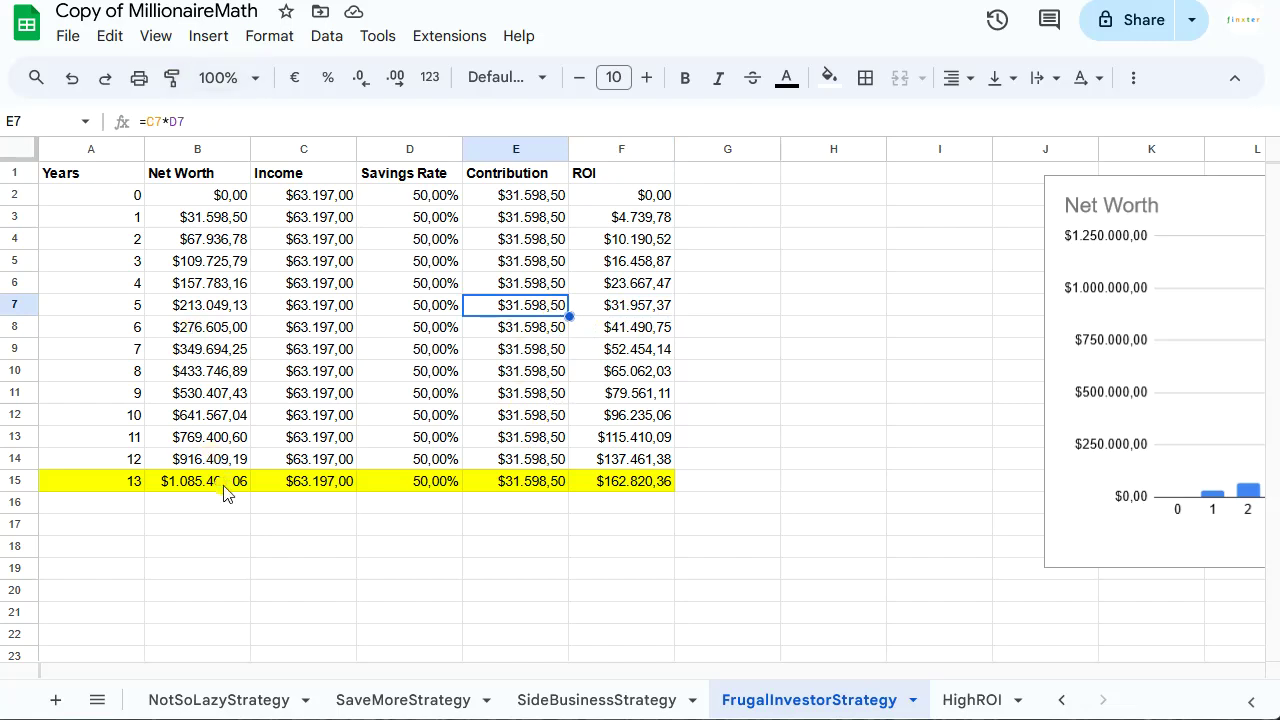
- Examine the highlighted year 13 row, checking its Income, the Net Worth formula in B15 and the ROI formula in F15
left_click(103, 472)
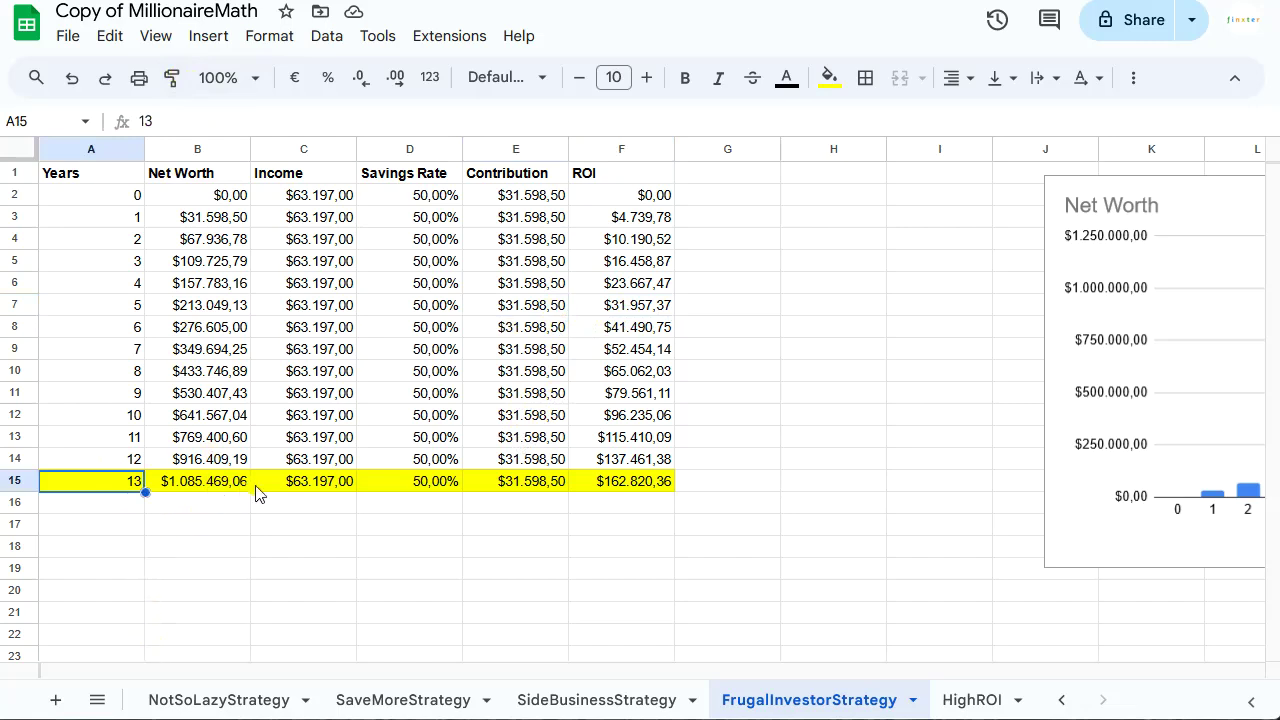
left_click(292, 483)
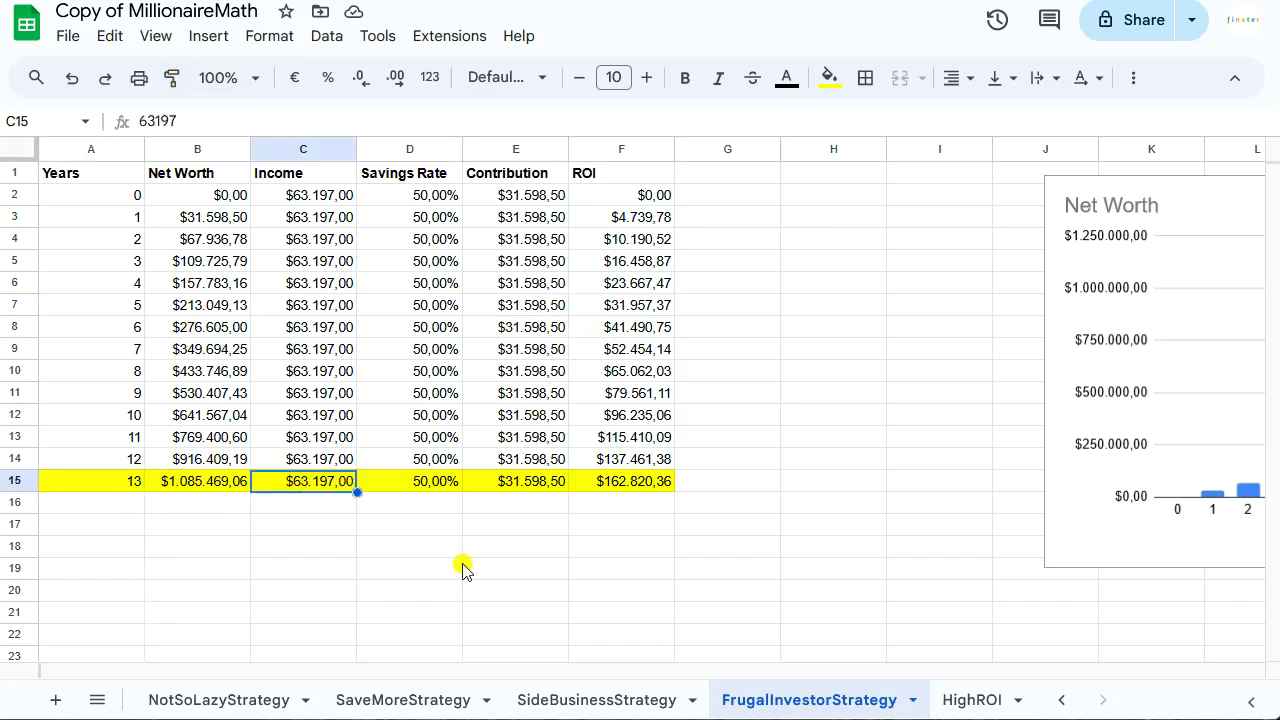
left_click(476, 528)
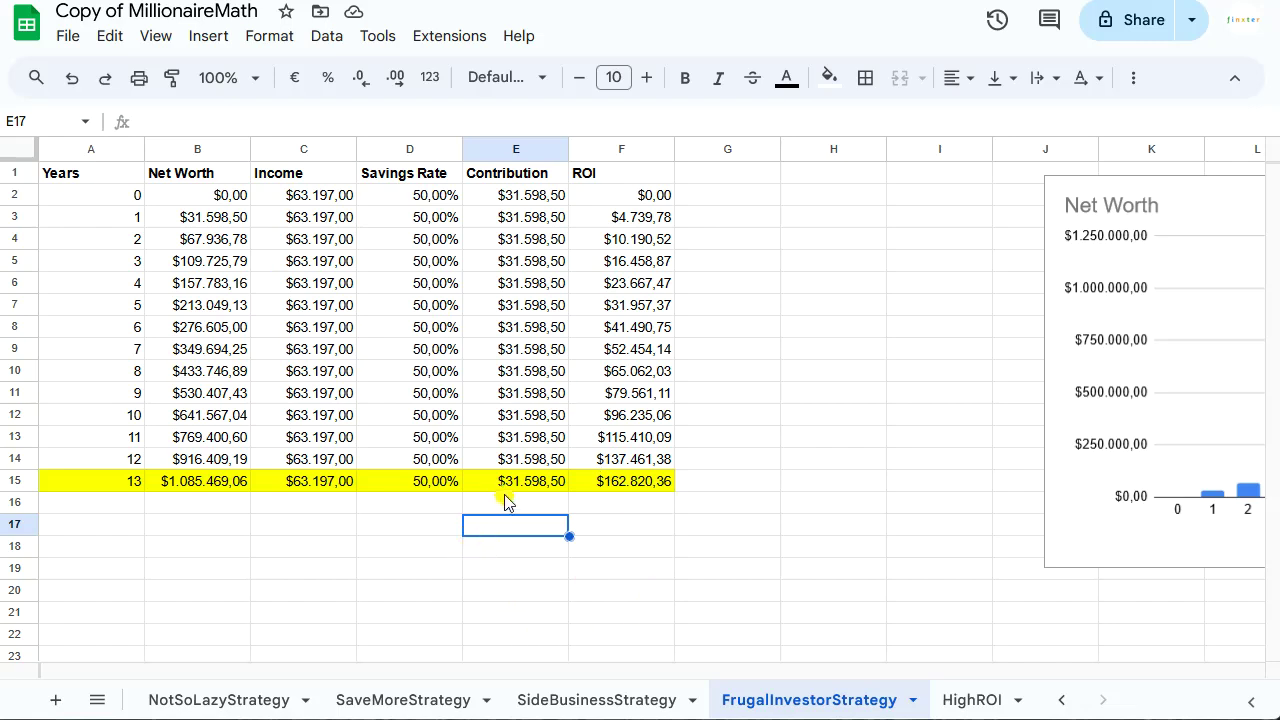
left_click(228, 476)
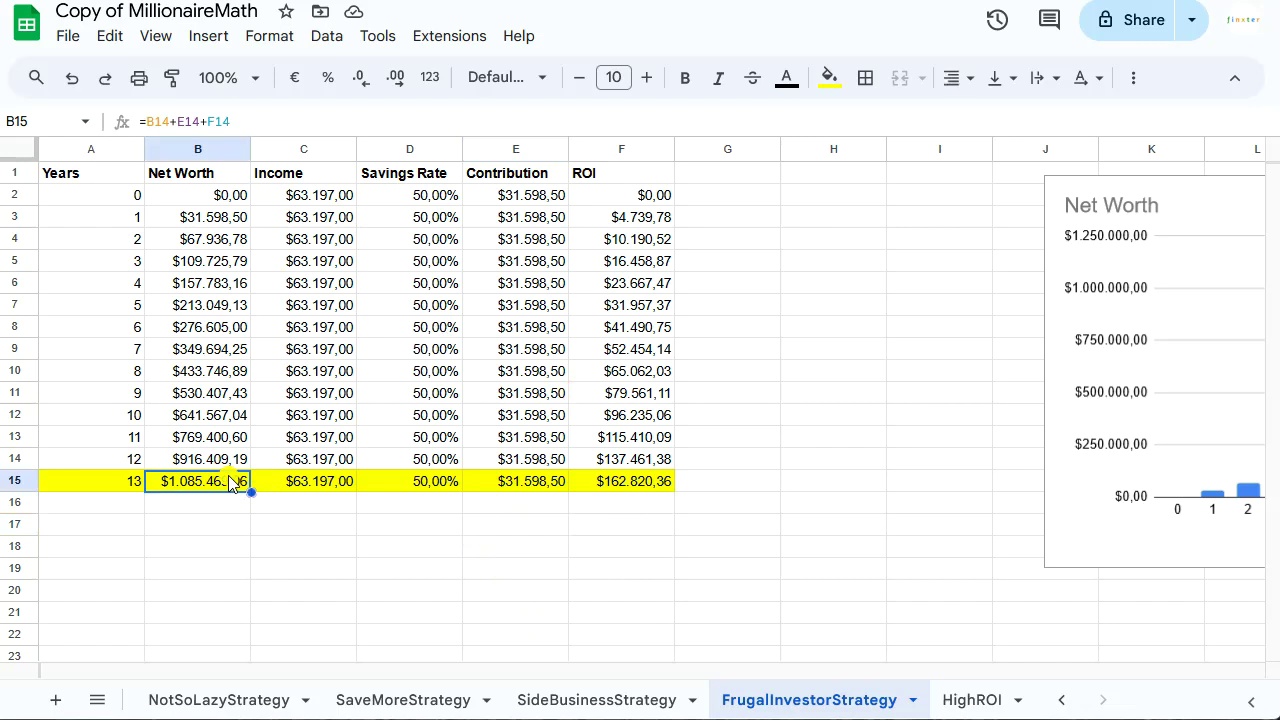
left_click(615, 488)
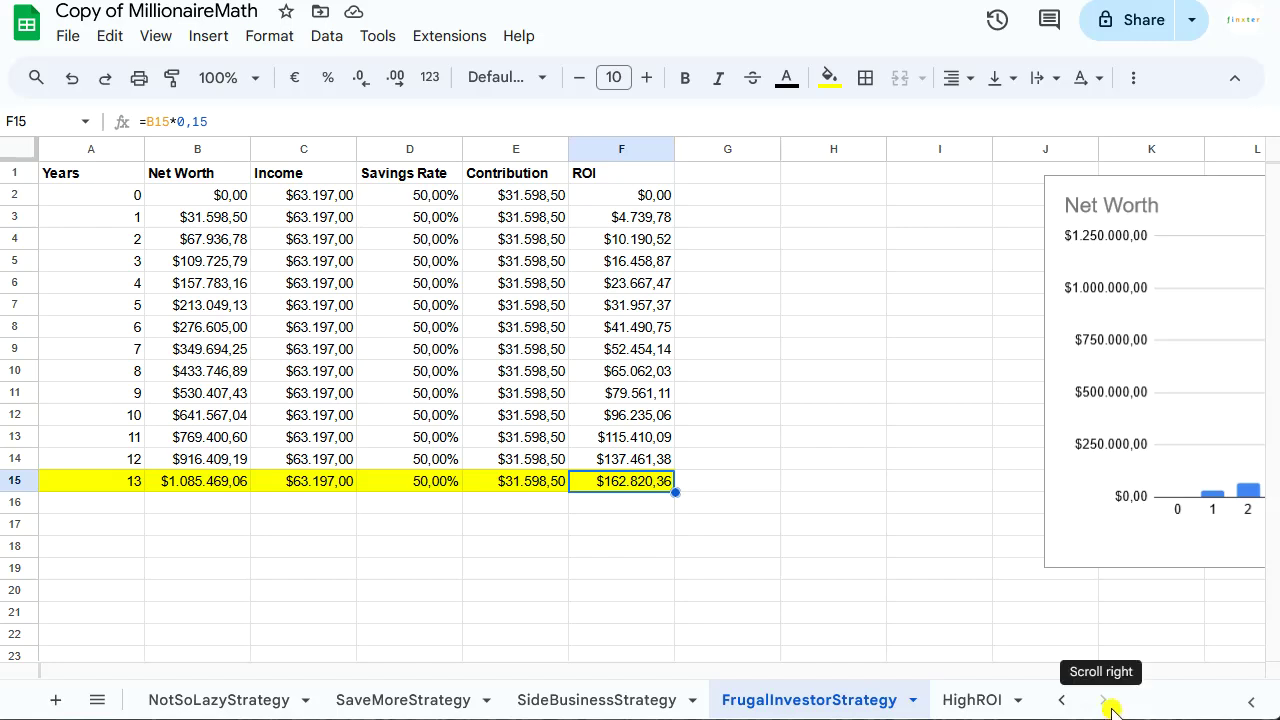
left_click(668, 557)
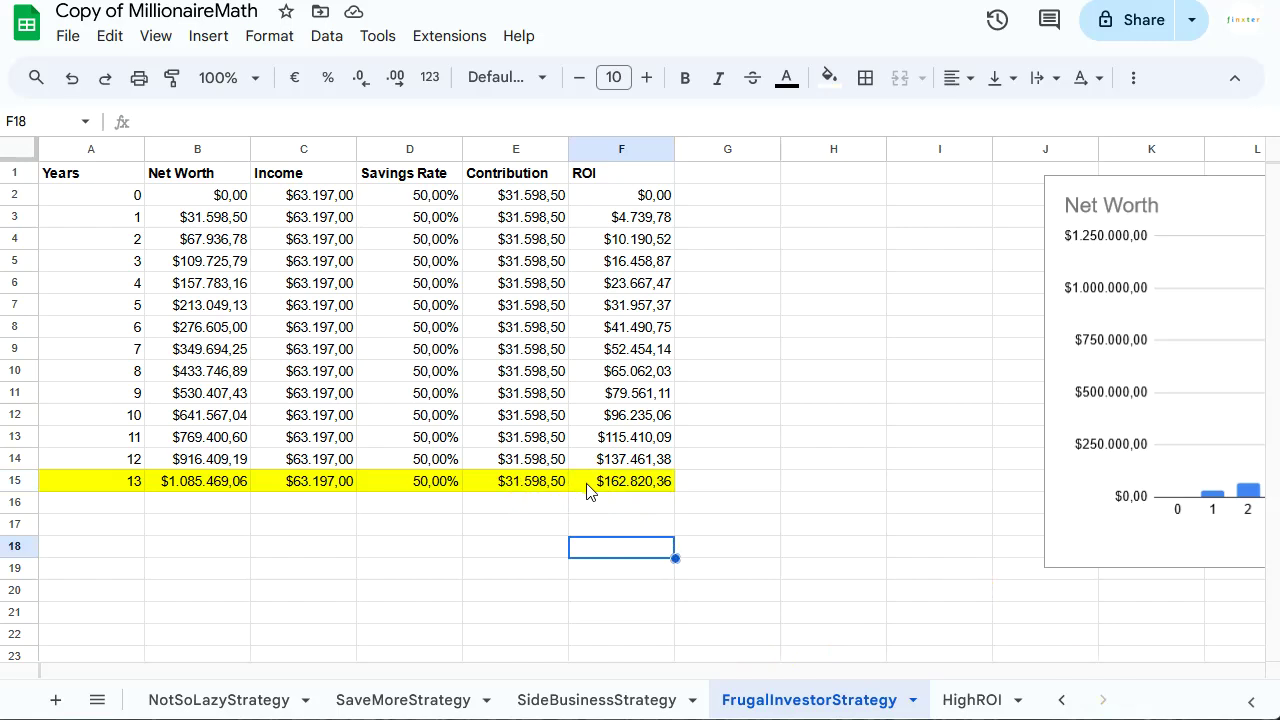
left_click(613, 489)
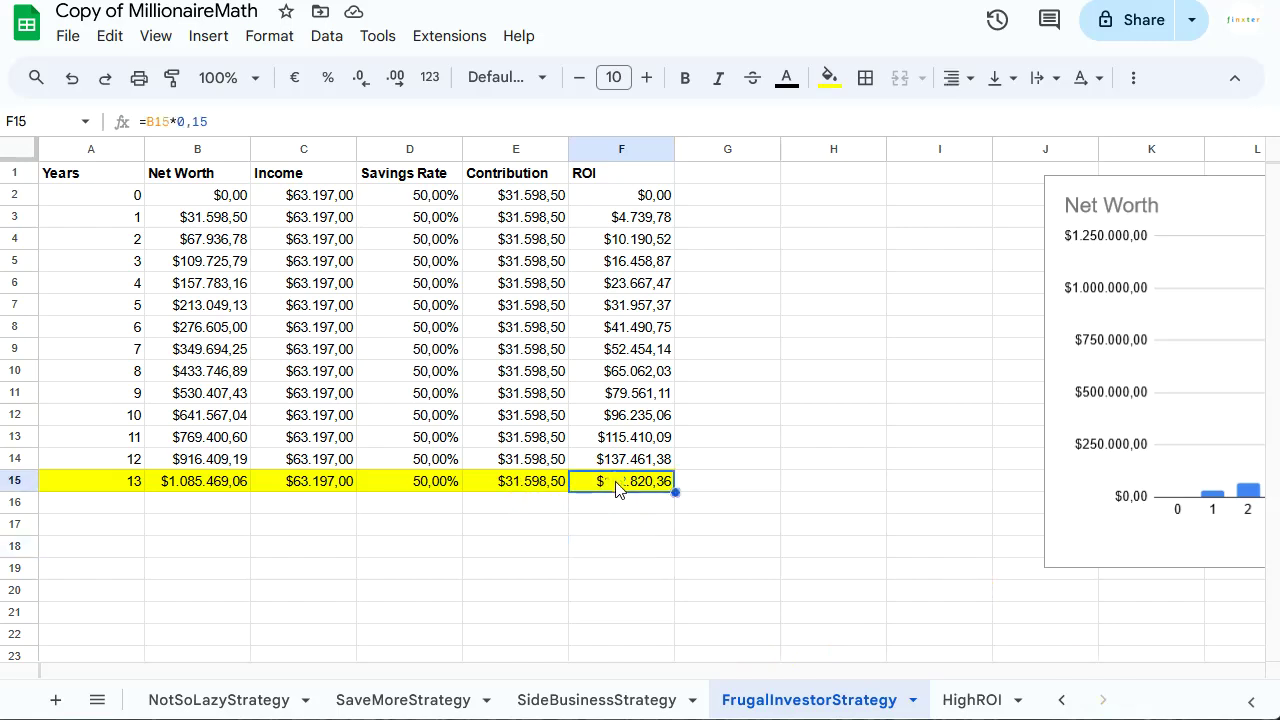
left_click(767, 494)
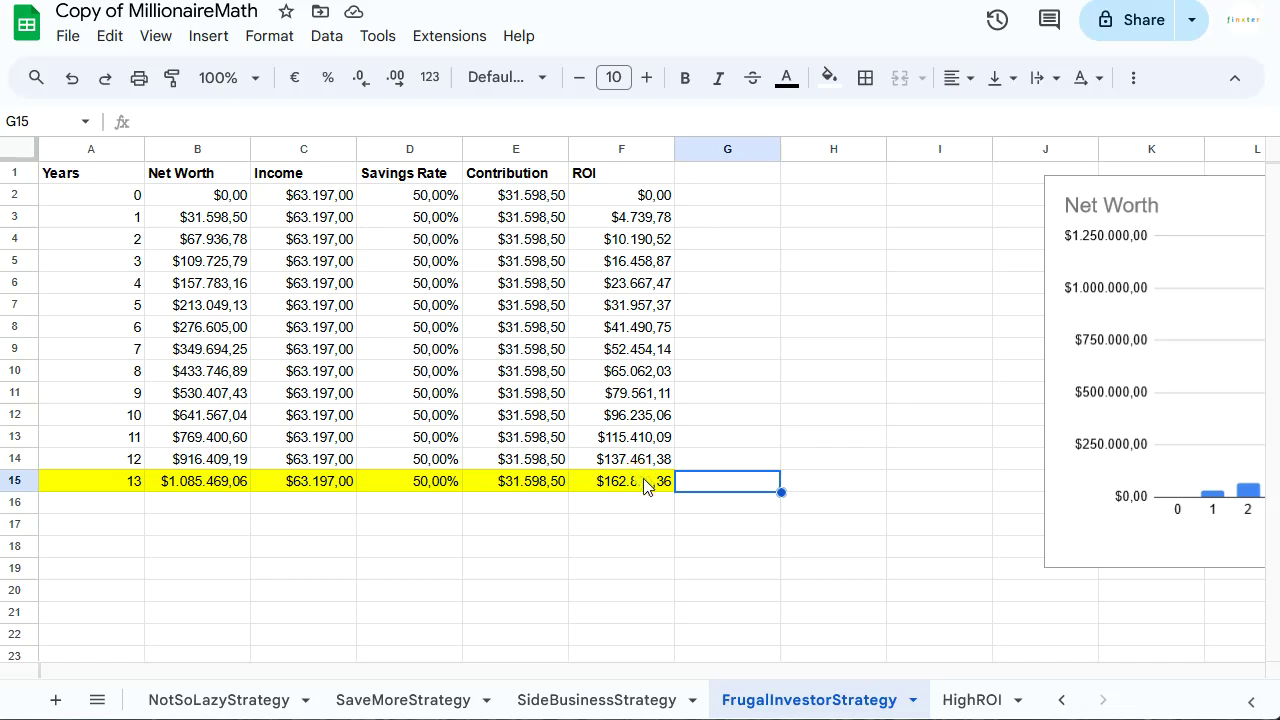
- Select the ROI range F2 to F15 to review the returns across all years, and clear the selection
left_click_drag(643, 478, 616, 203)
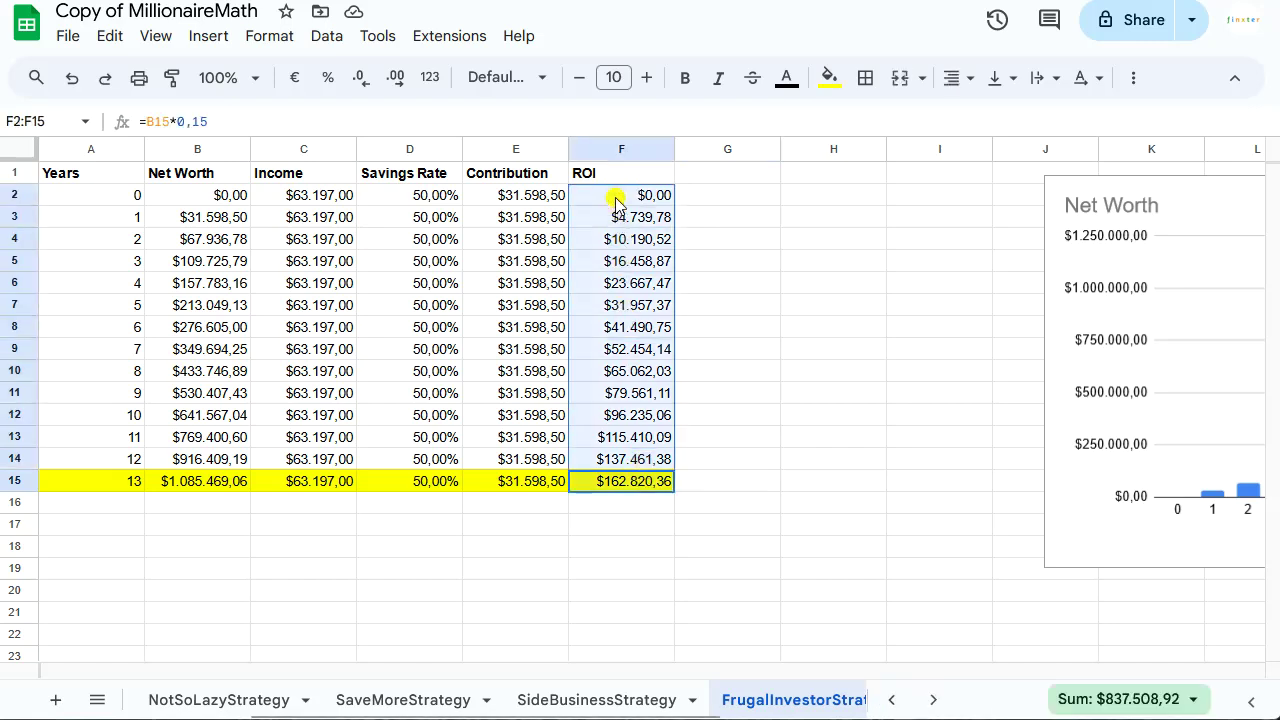
left_click(718, 290)
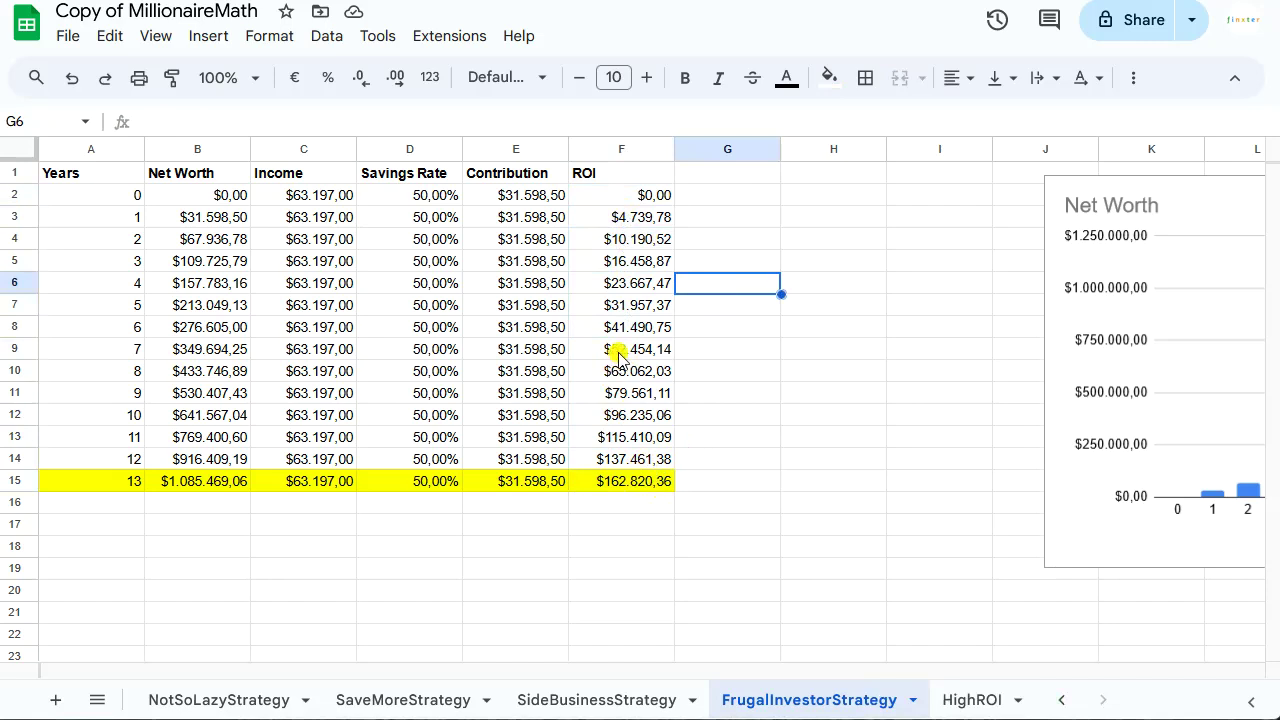
left_click(810, 420)
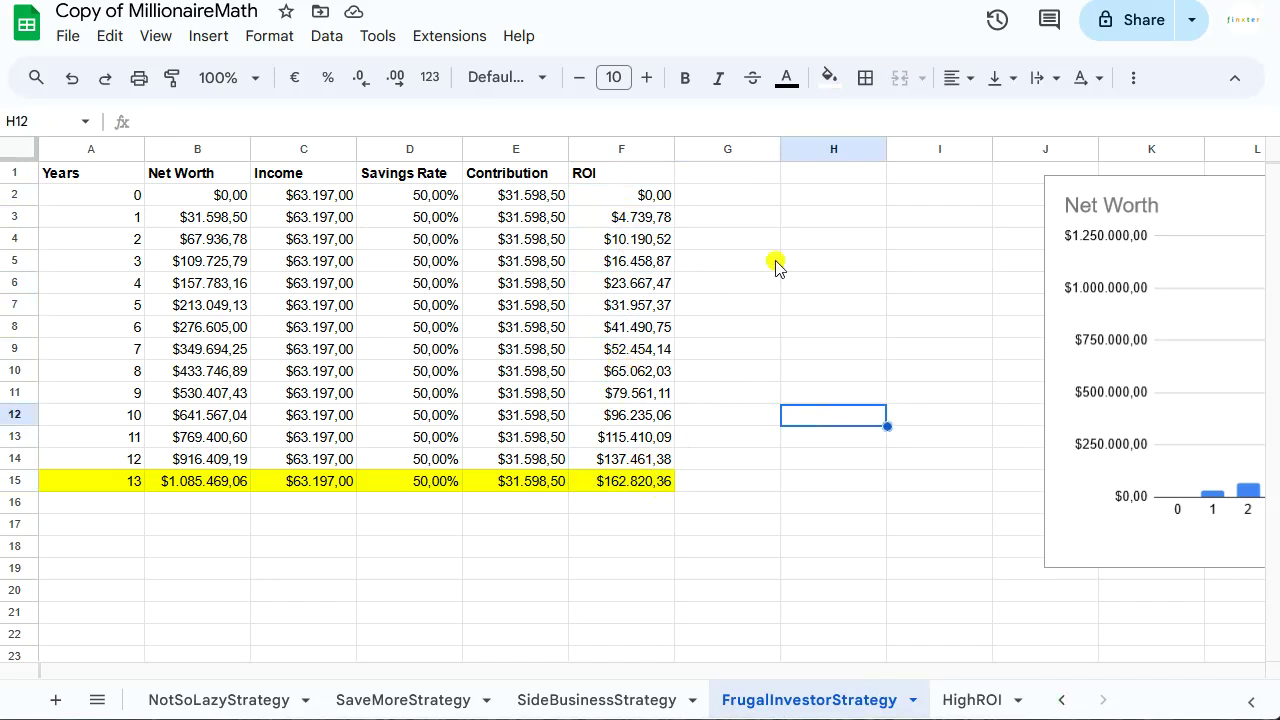
left_click(752, 283)
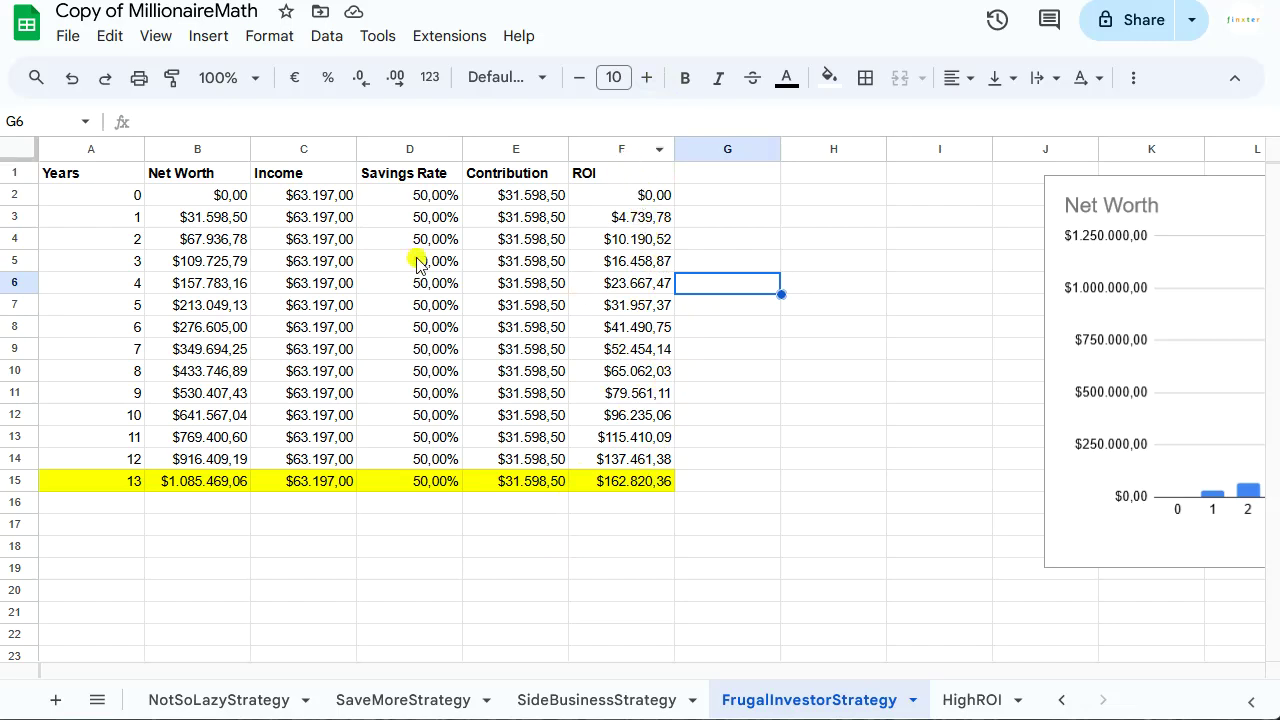
- Review the Savings Rate values in D2 to D11, along with the year 10 Net Worth formula in B12
left_click_drag(440, 194, 434, 391)
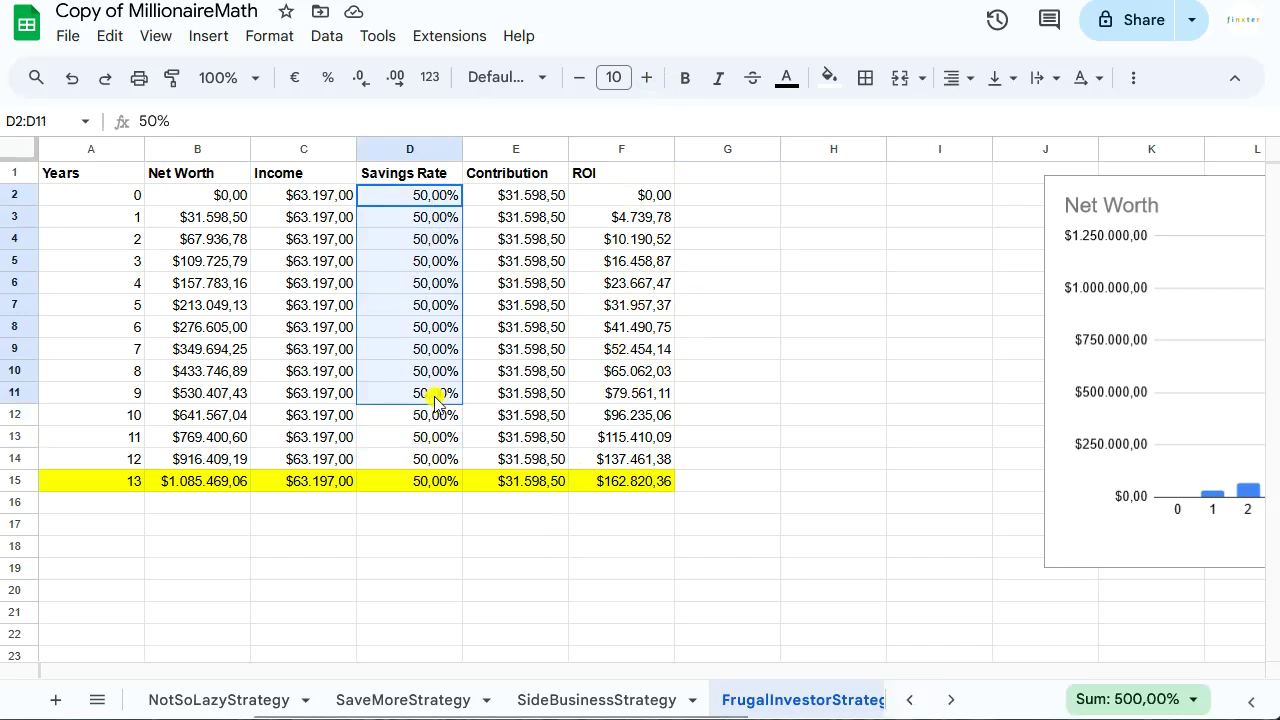
left_click(692, 416)
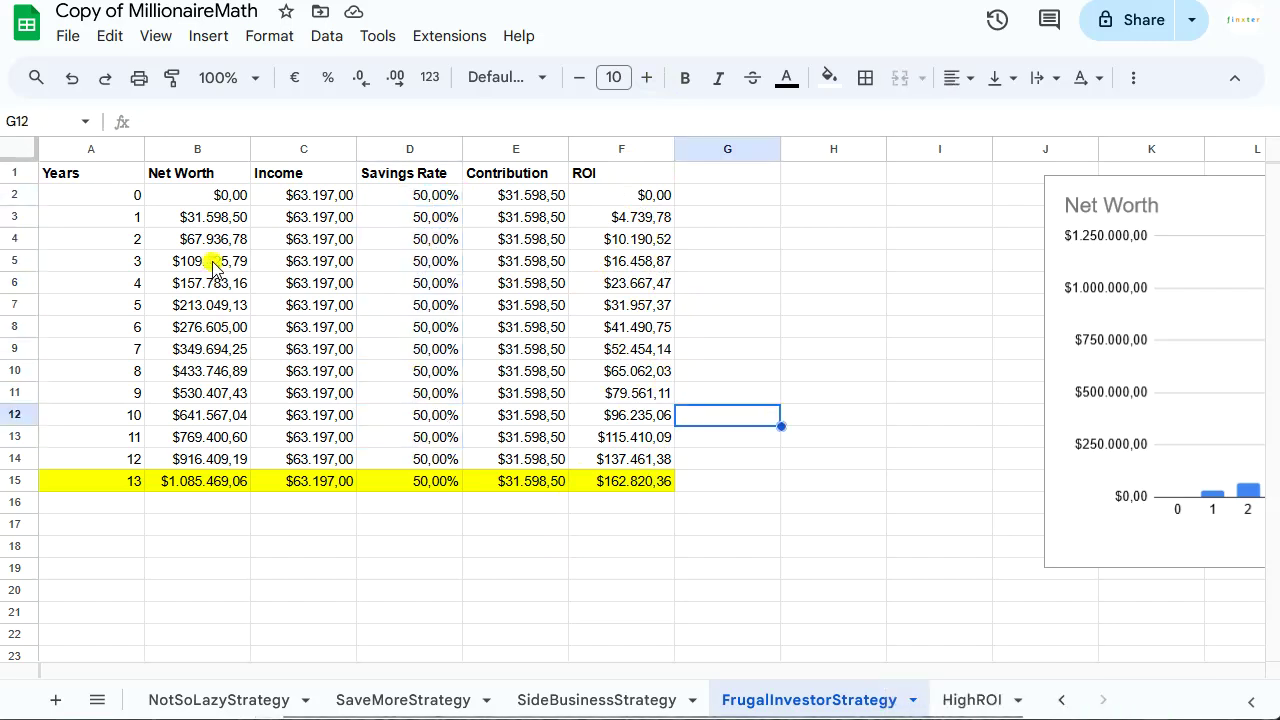
left_click(210, 415)
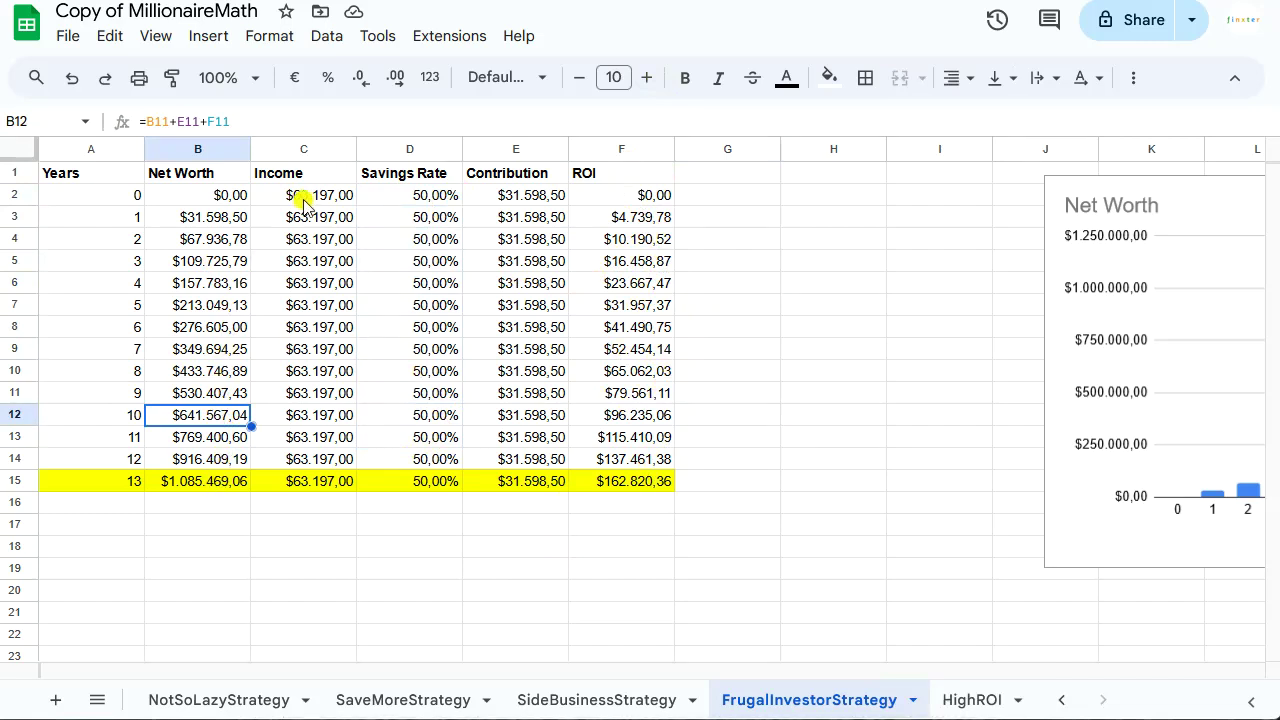
left_click(380, 205)
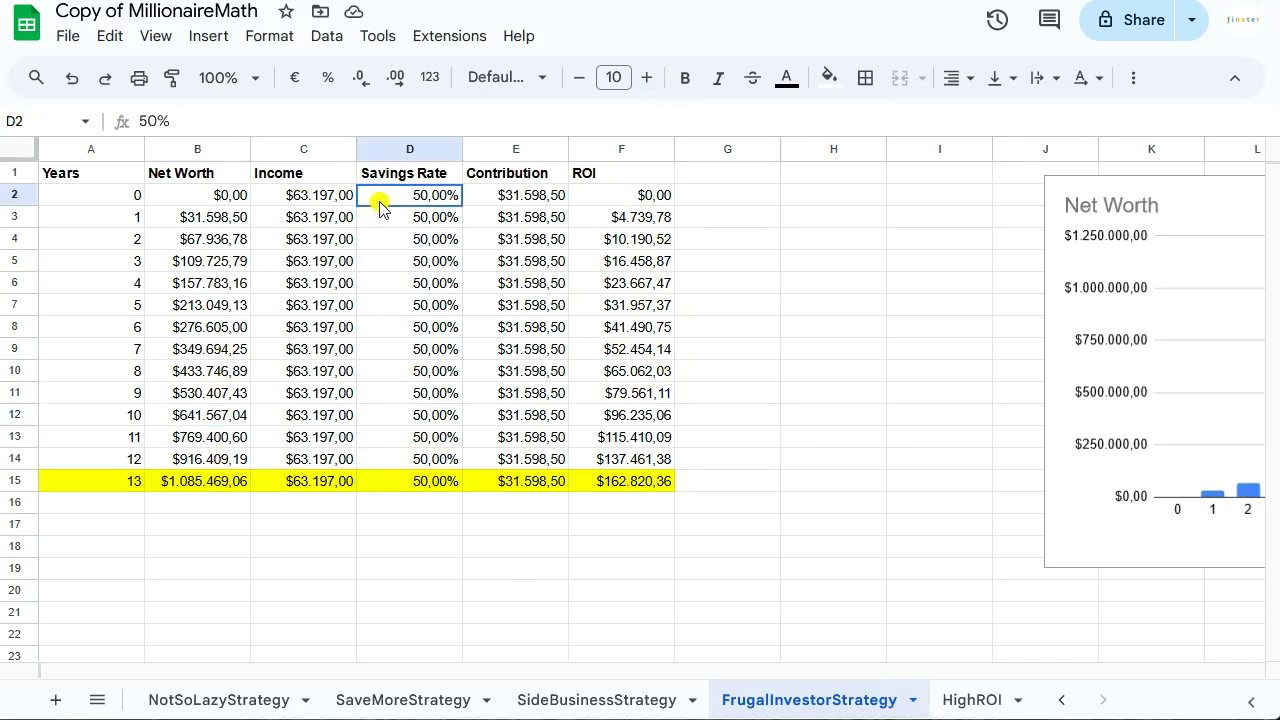
left_click(858, 366)
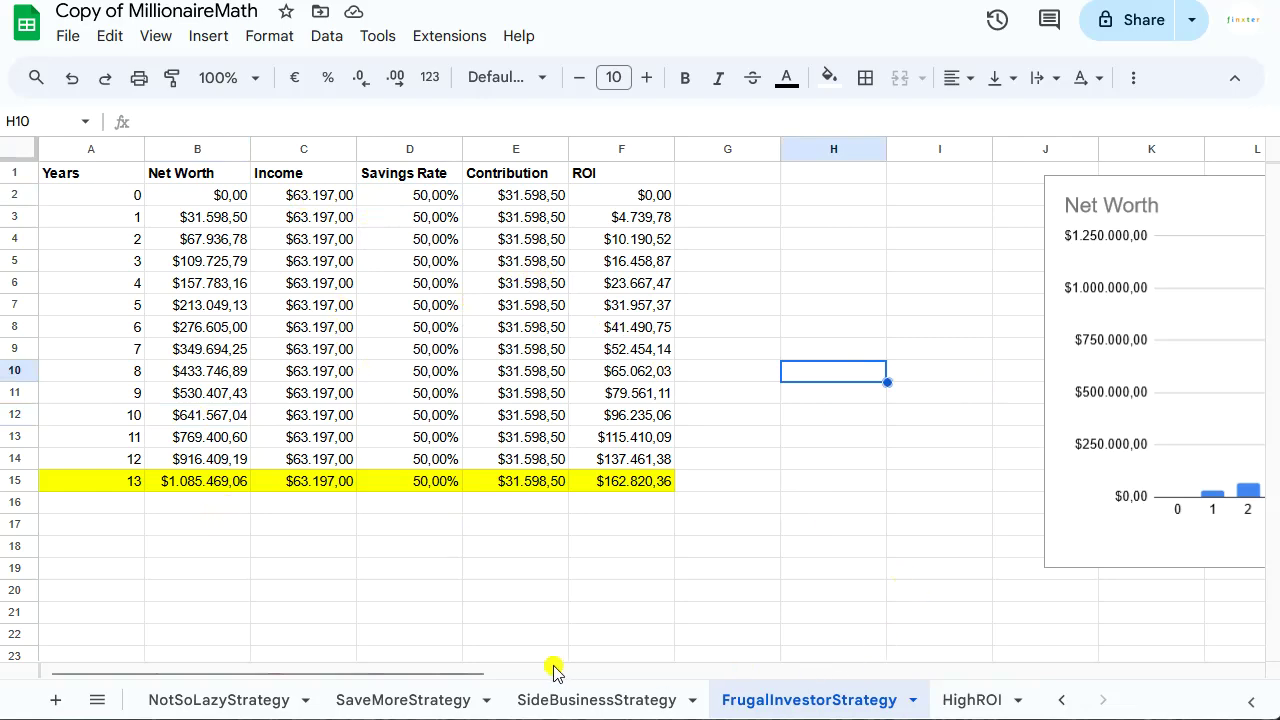
- Compare the Income values for years 1 and 6 in C3 and C8
left_click_drag(467, 672, 406, 634)
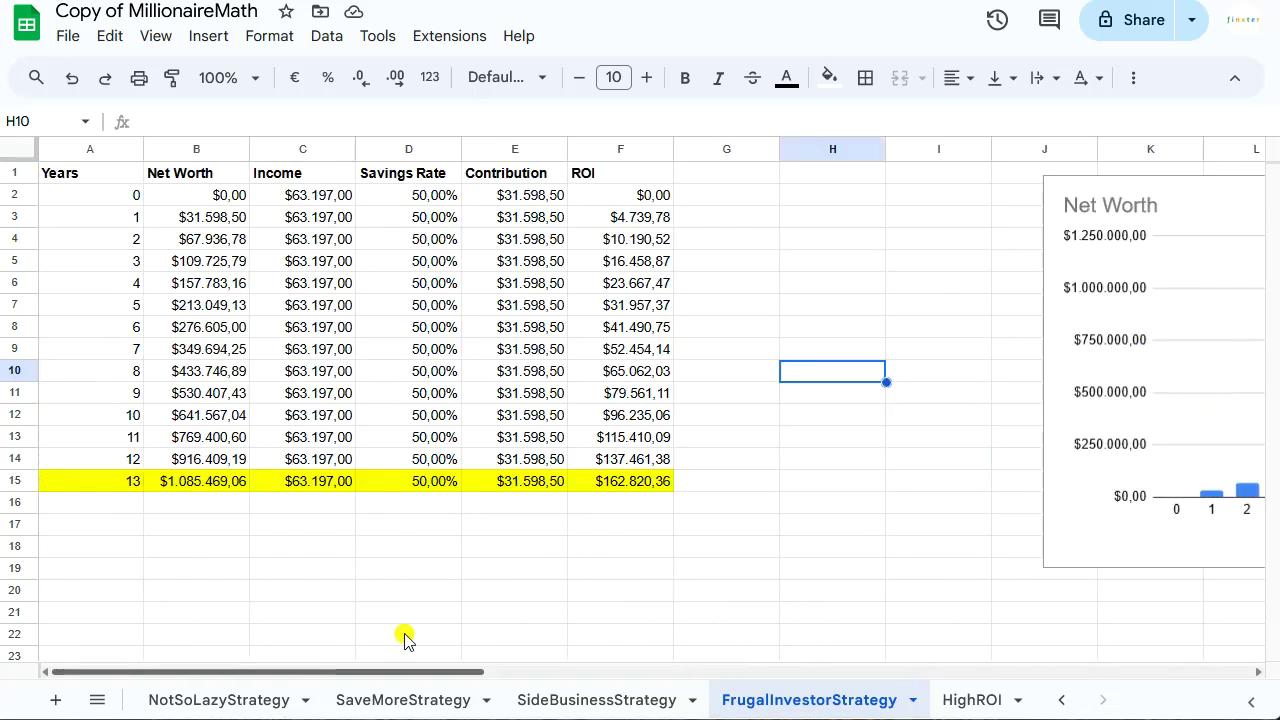
left_click(757, 522)
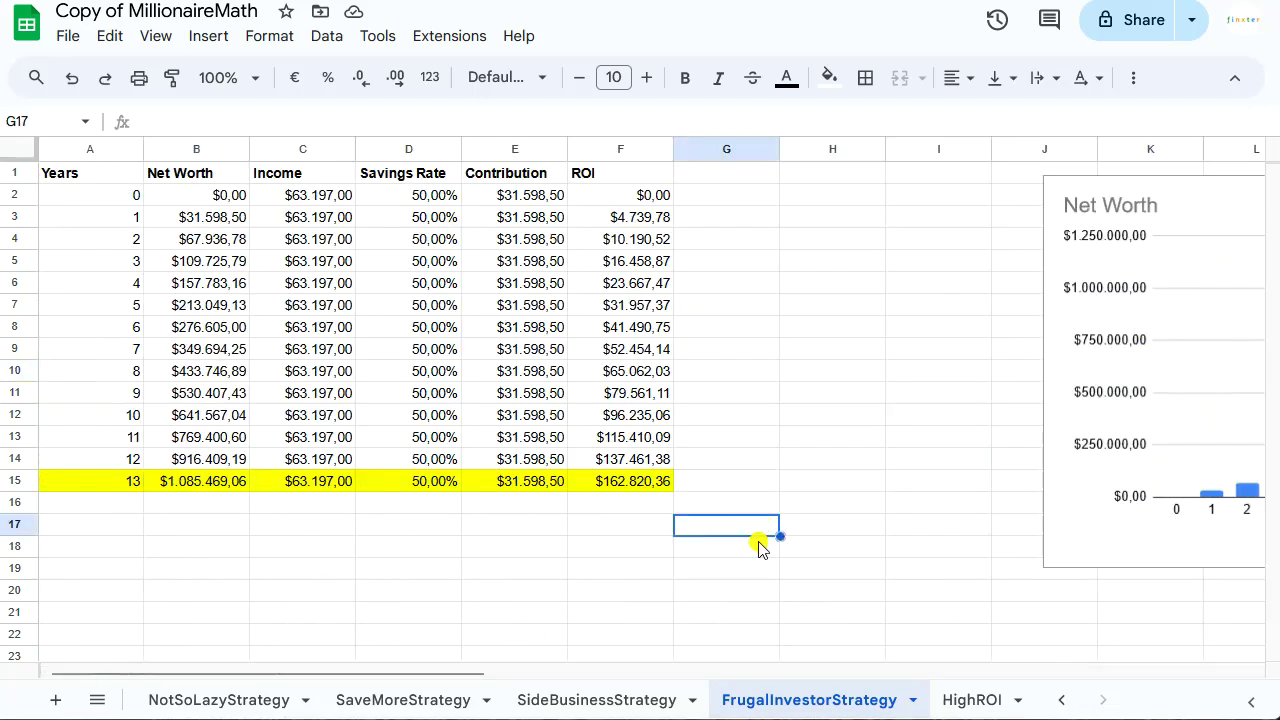
left_click(340, 218)
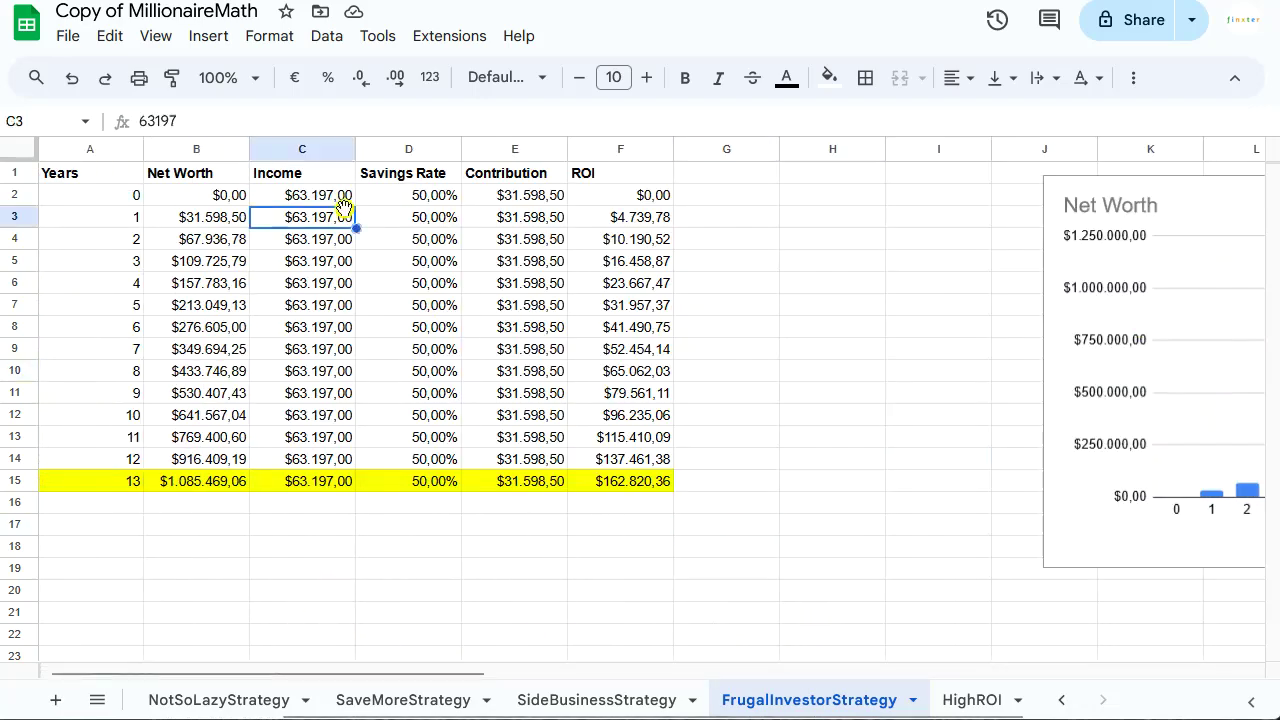
left_click(324, 334)
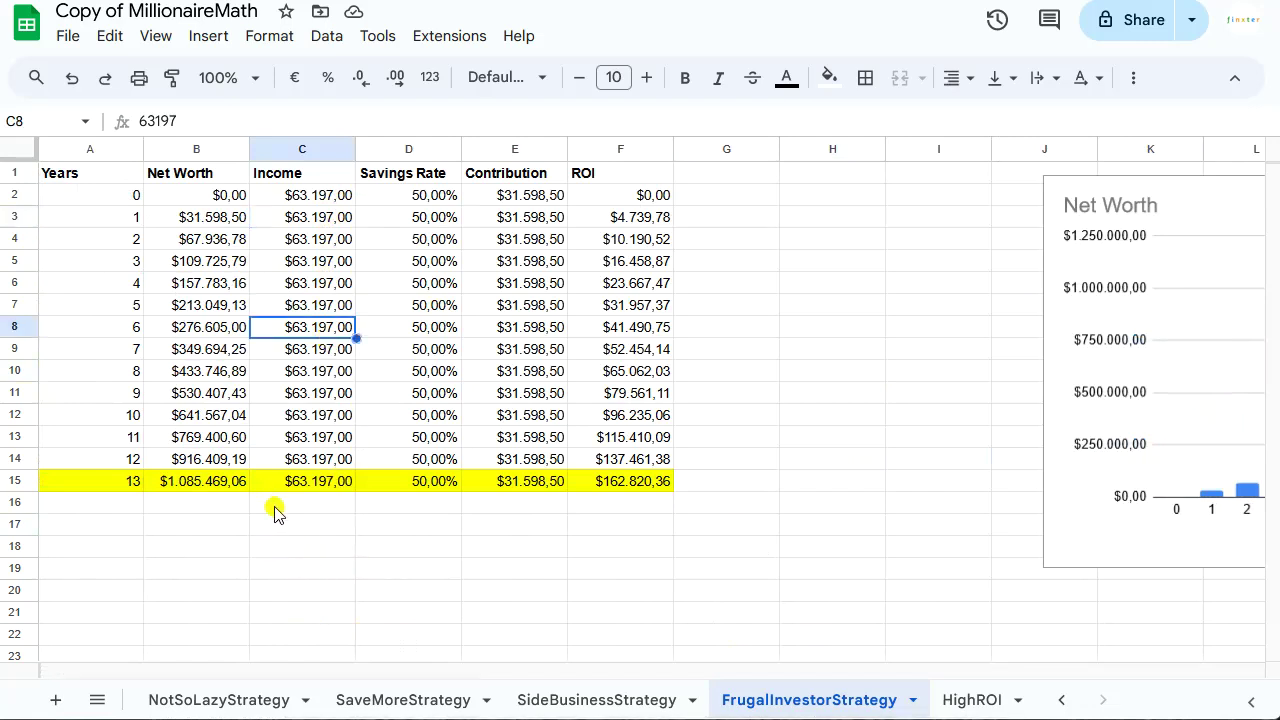
left_click(293, 550)
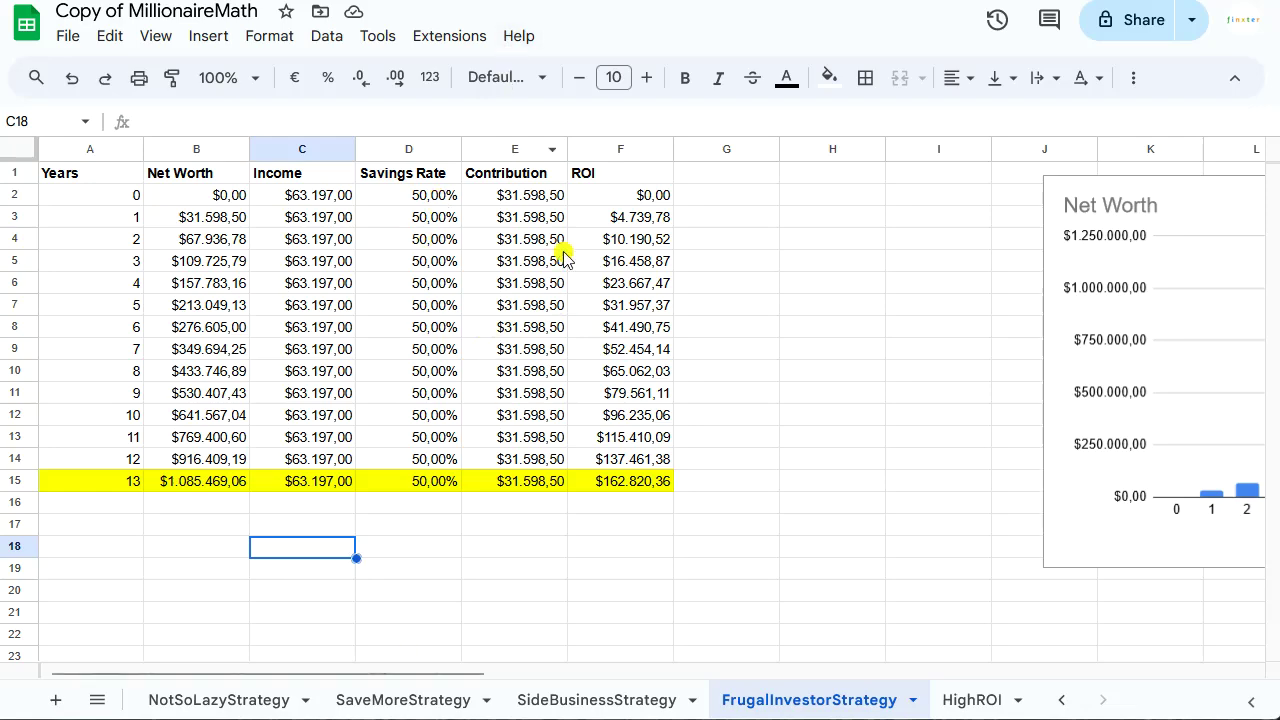
- Open the HighROI sheet and check the year 1 ROI formula in F3
left_click(983, 701)
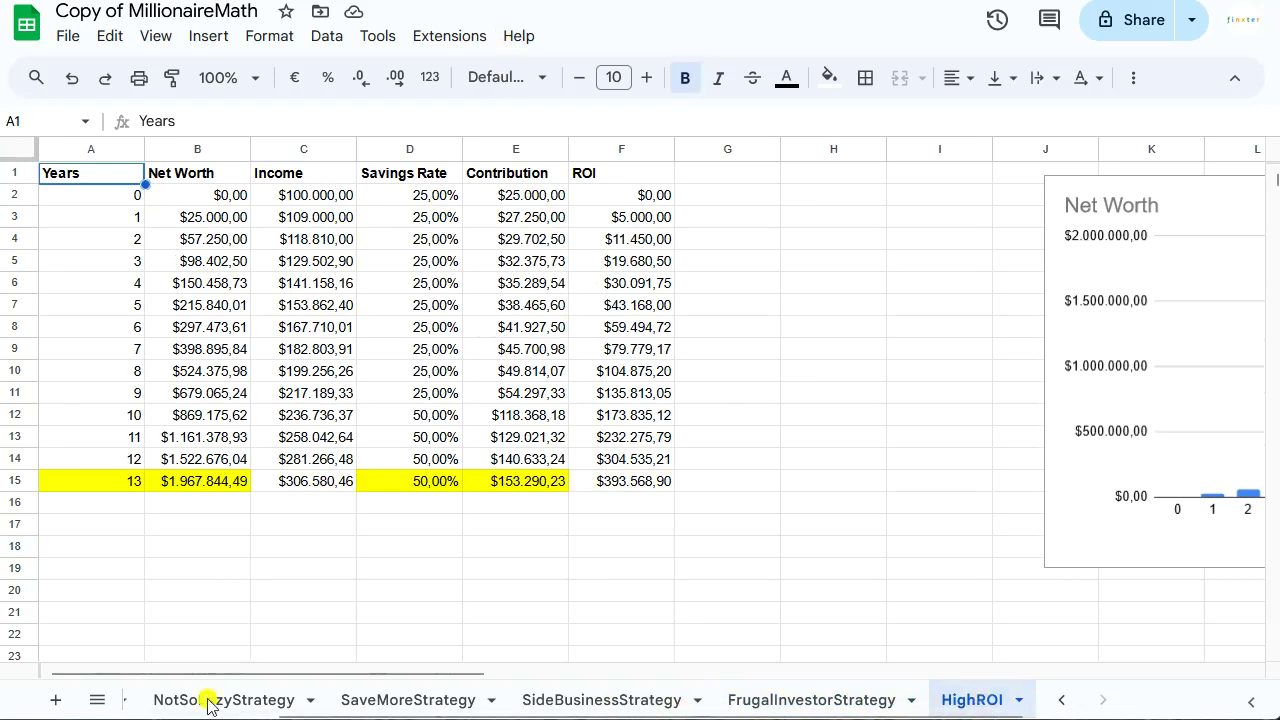
left_click(191, 533)
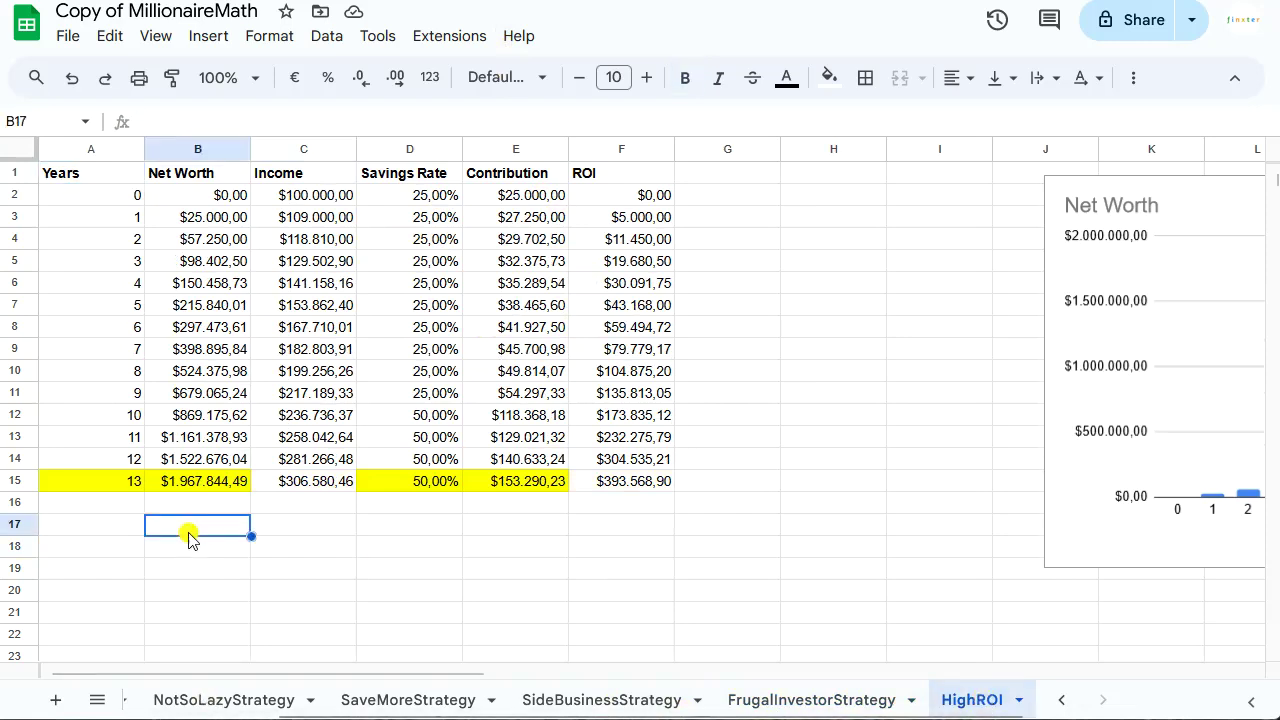
left_click(646, 220)
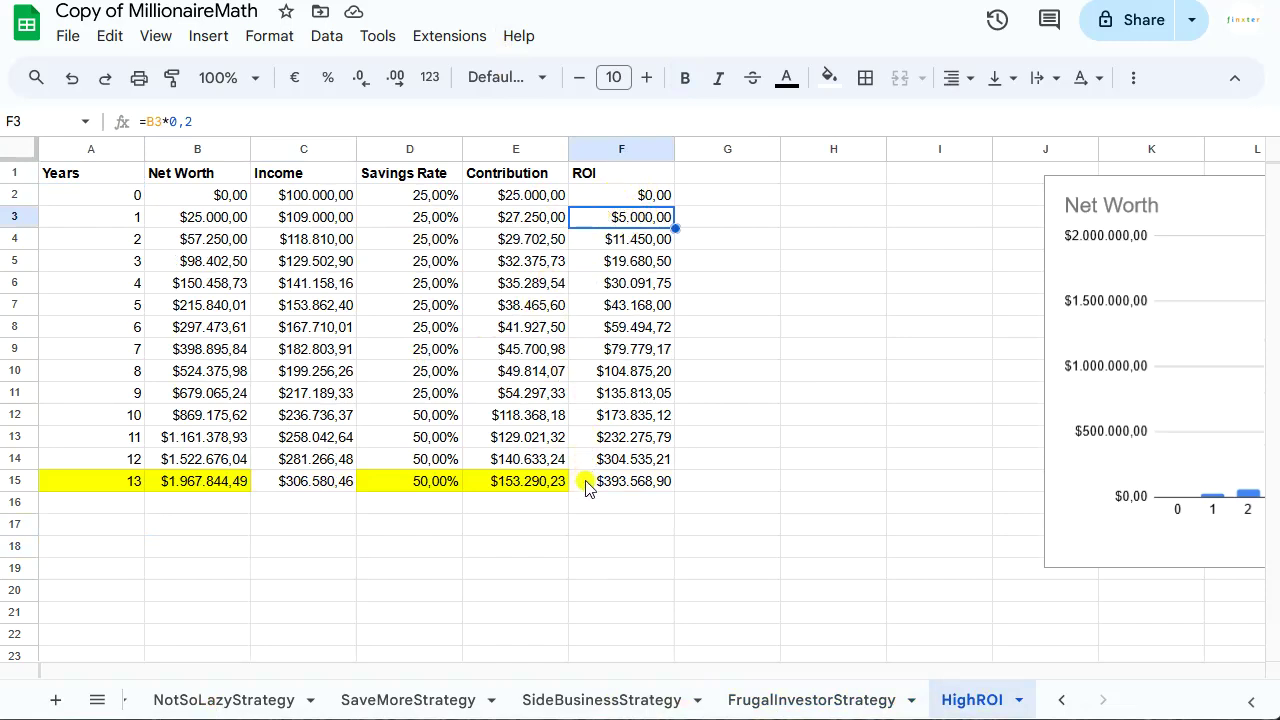
- Fill the whole year 13 row, A15 to F15, with yellow and clear the selection
left_click_drag(100, 487, 608, 481)
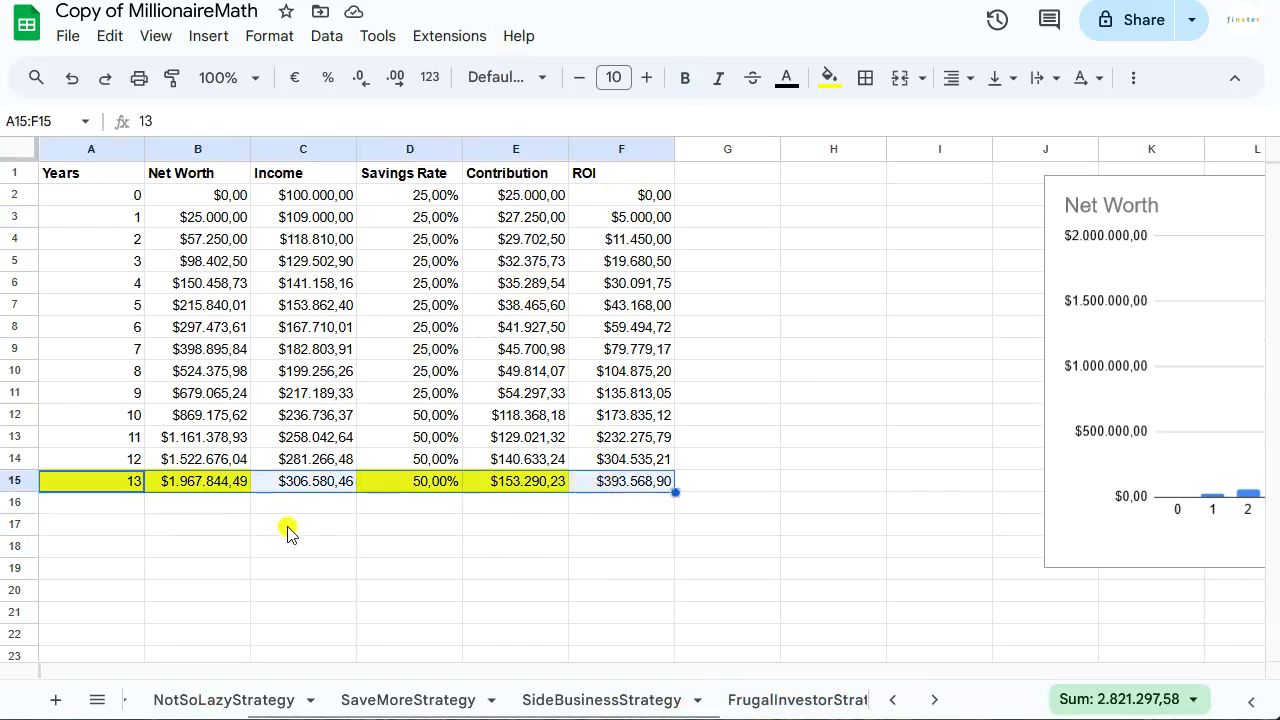
left_click(829, 78)
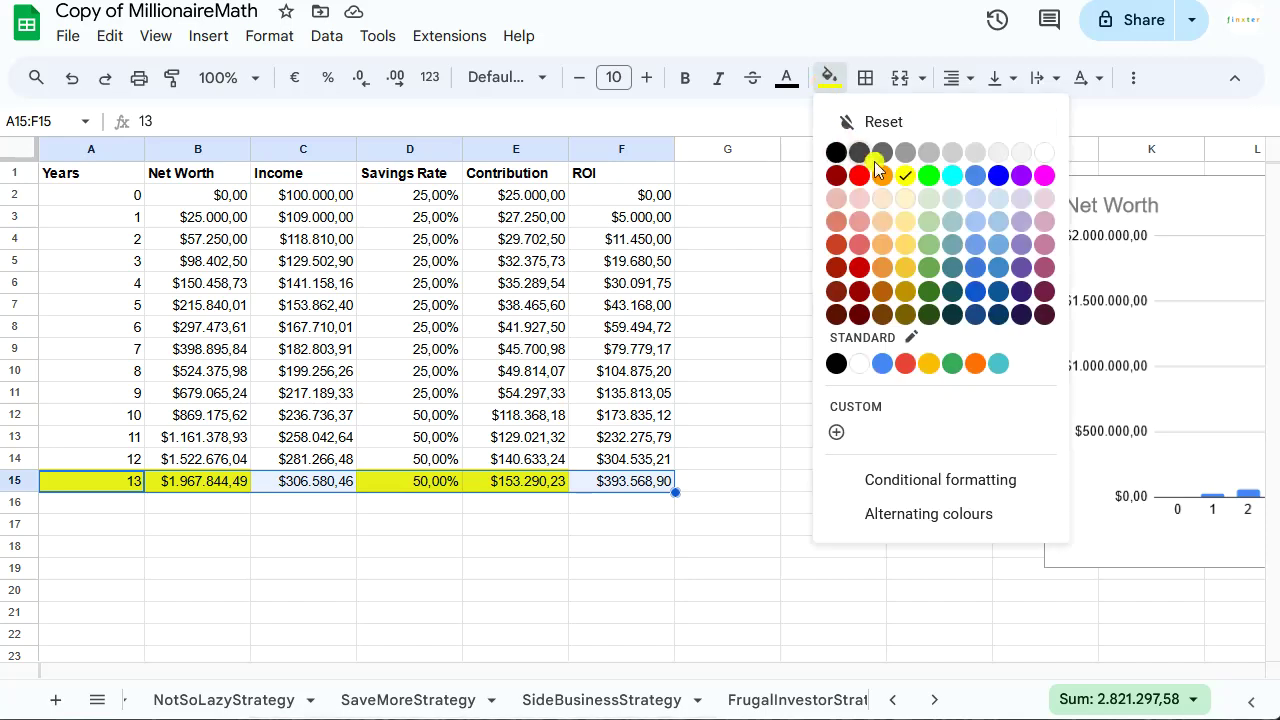
left_click(905, 176)
left_click(800, 546)
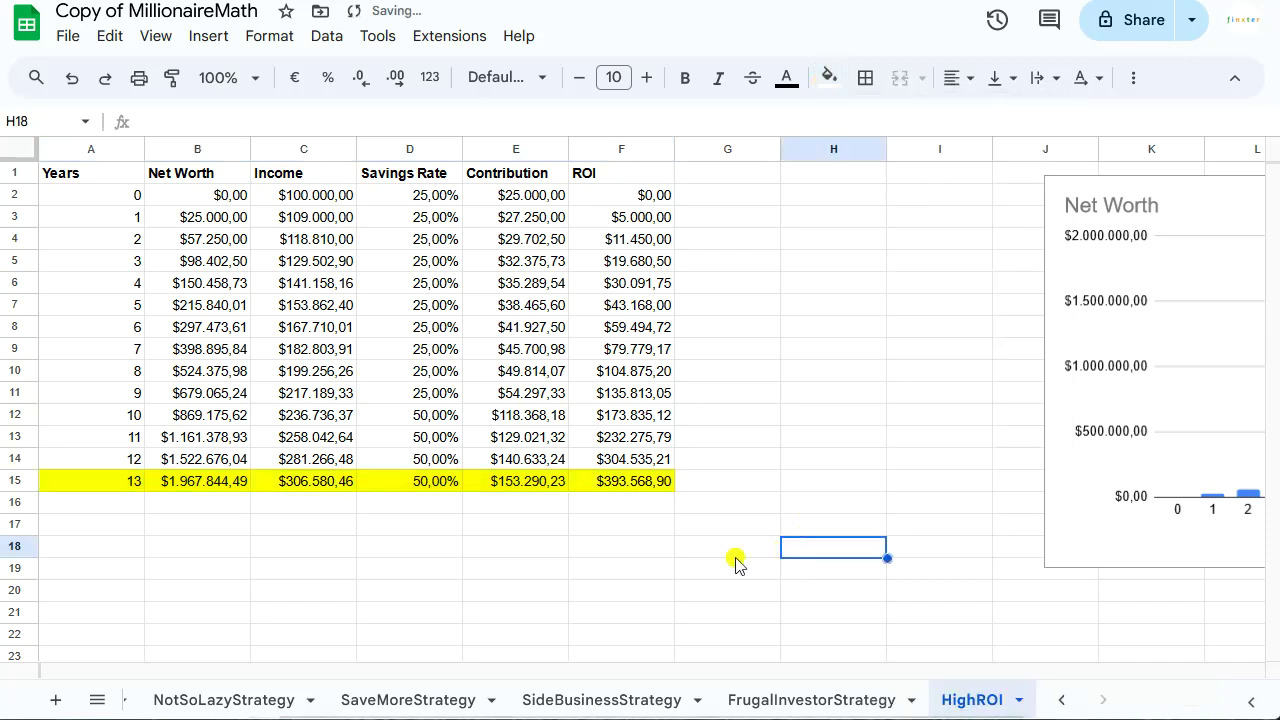
- Review the year 0 Net Worth, Income, Savings Rate and Contribution in cells B2 to E2
left_click(203, 195)
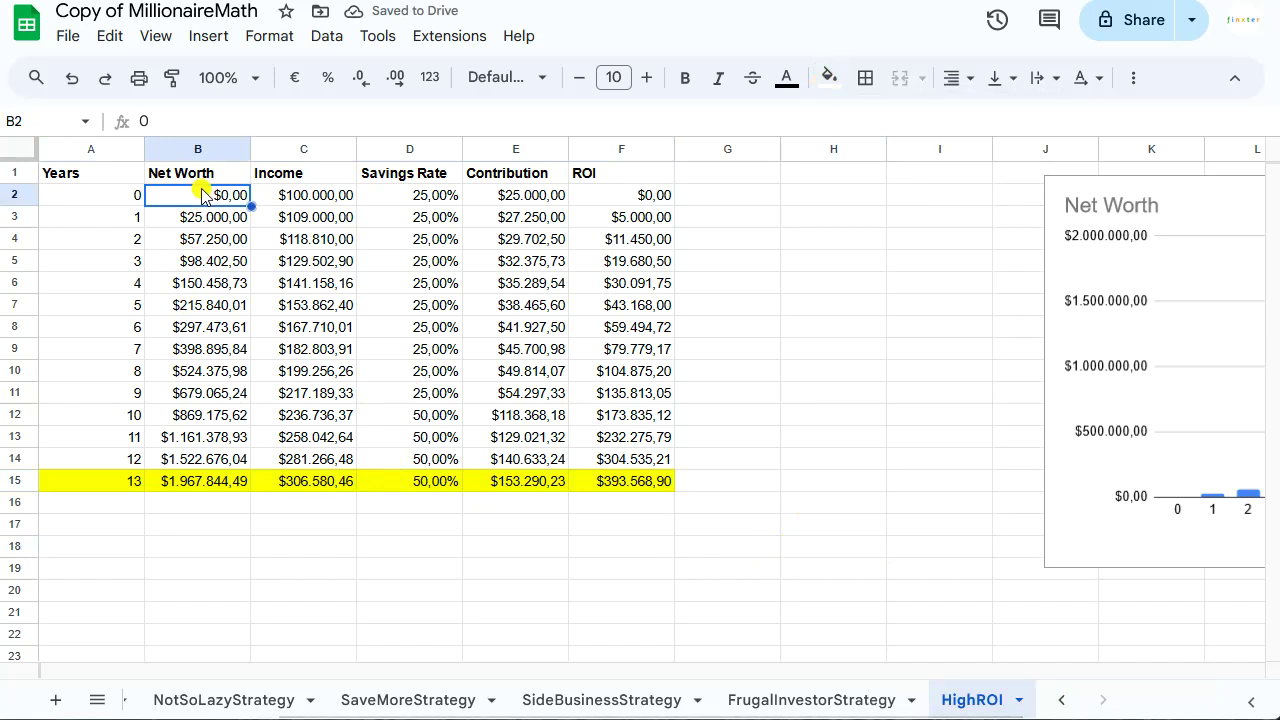
left_click(284, 196)
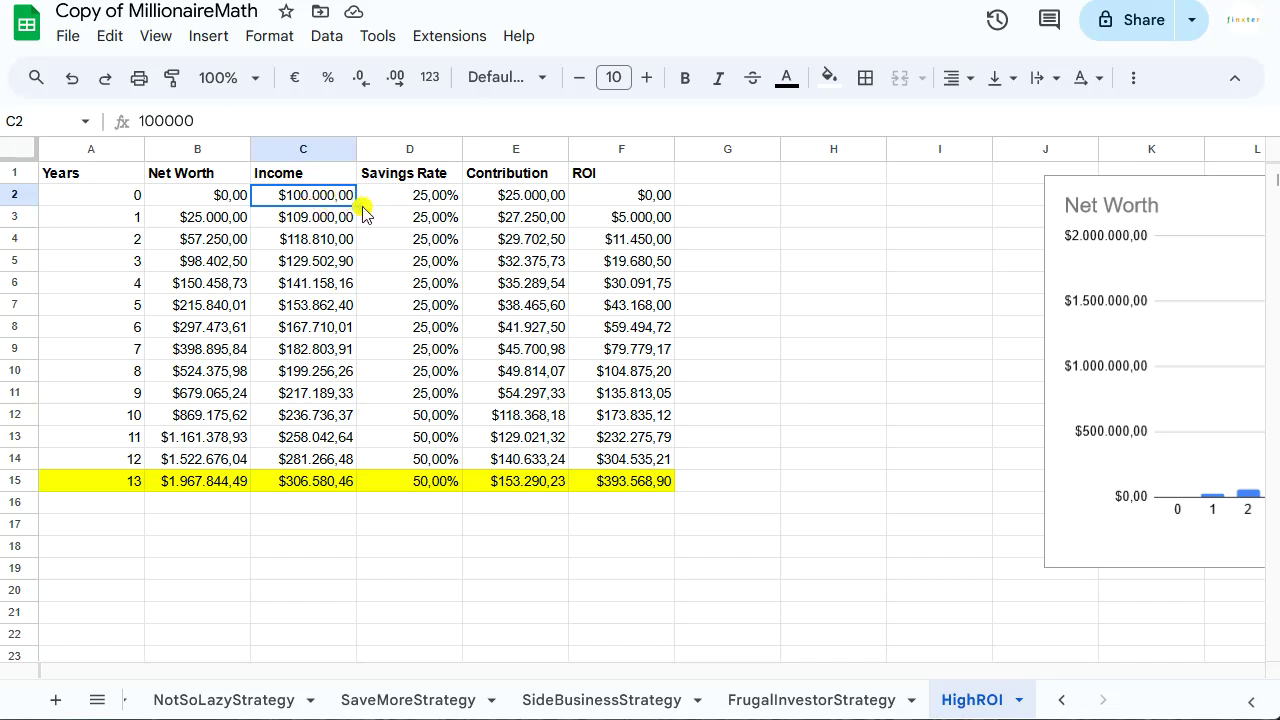
left_click(397, 199)
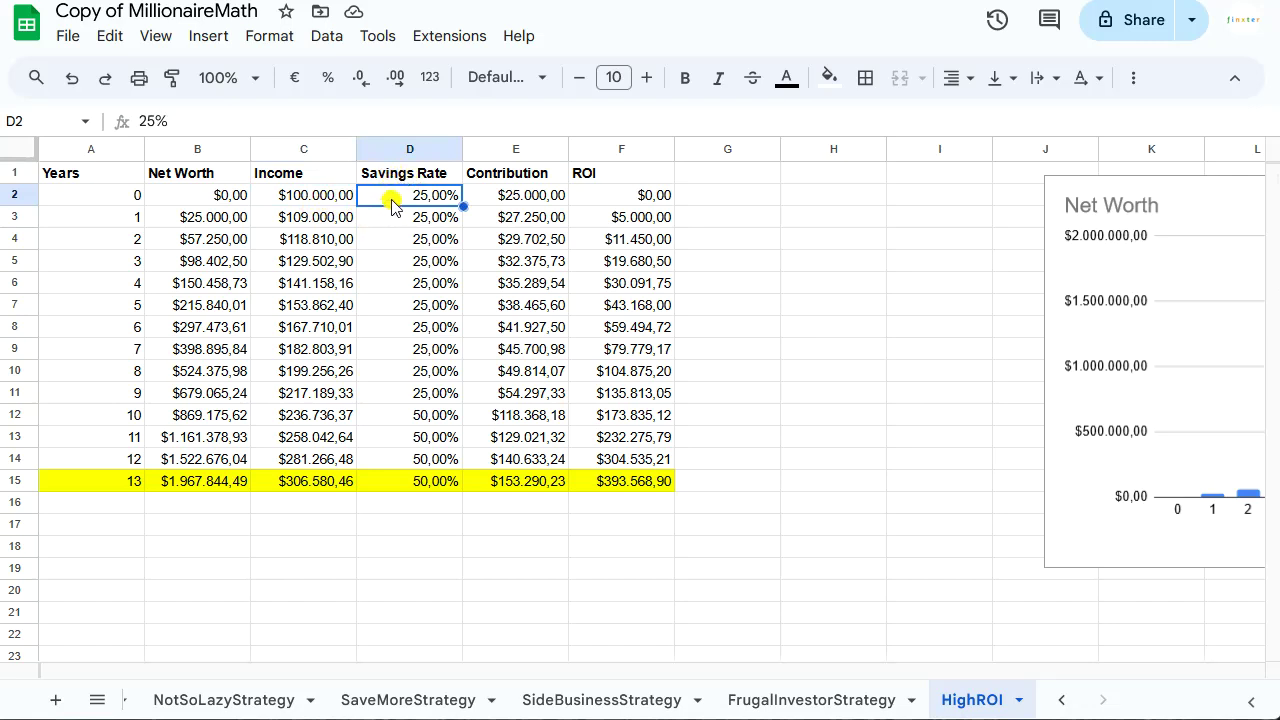
left_click(520, 195)
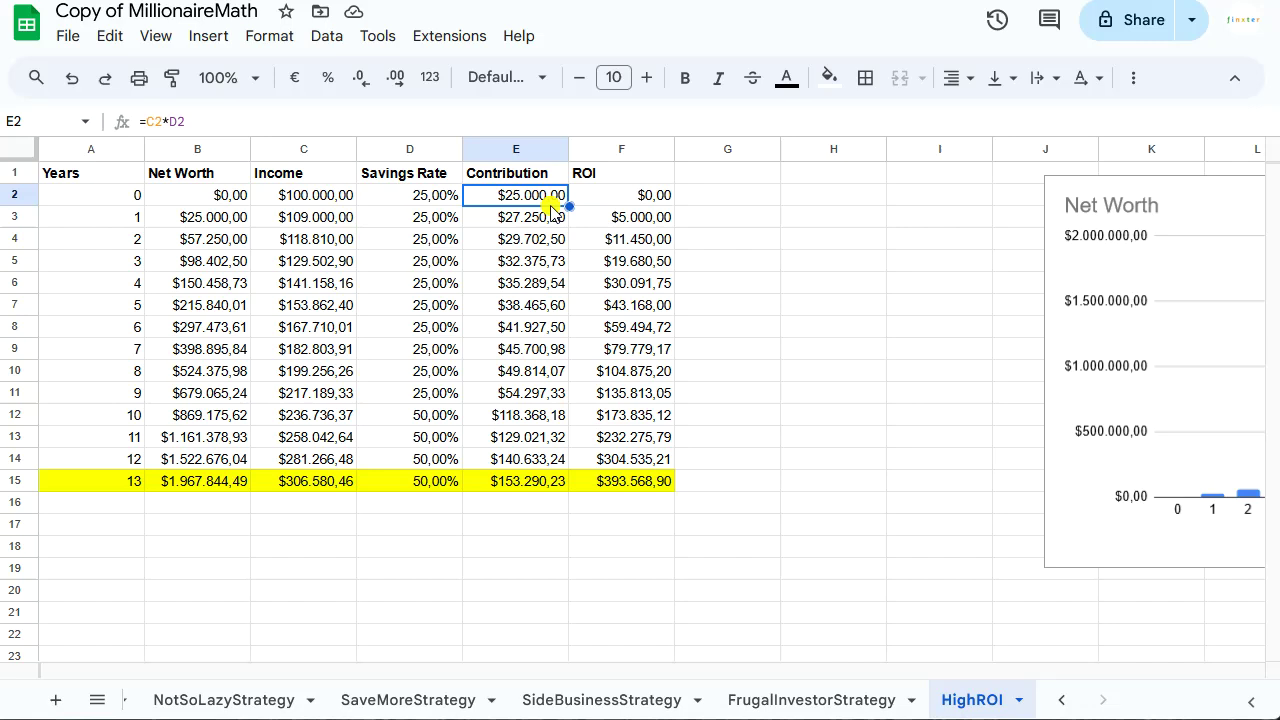
- Check the year 1 formulas for Income in C3, Contribution in E3 and ROI in F3
left_click(322, 222)
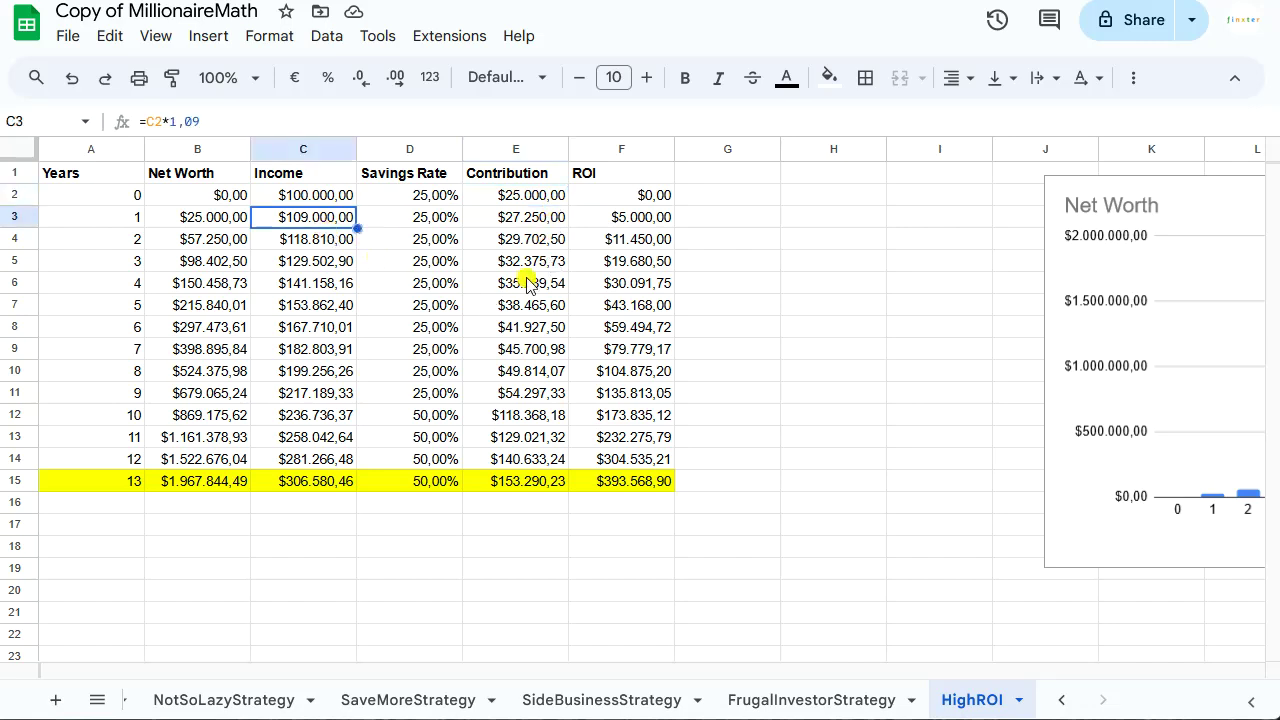
left_click(550, 225)
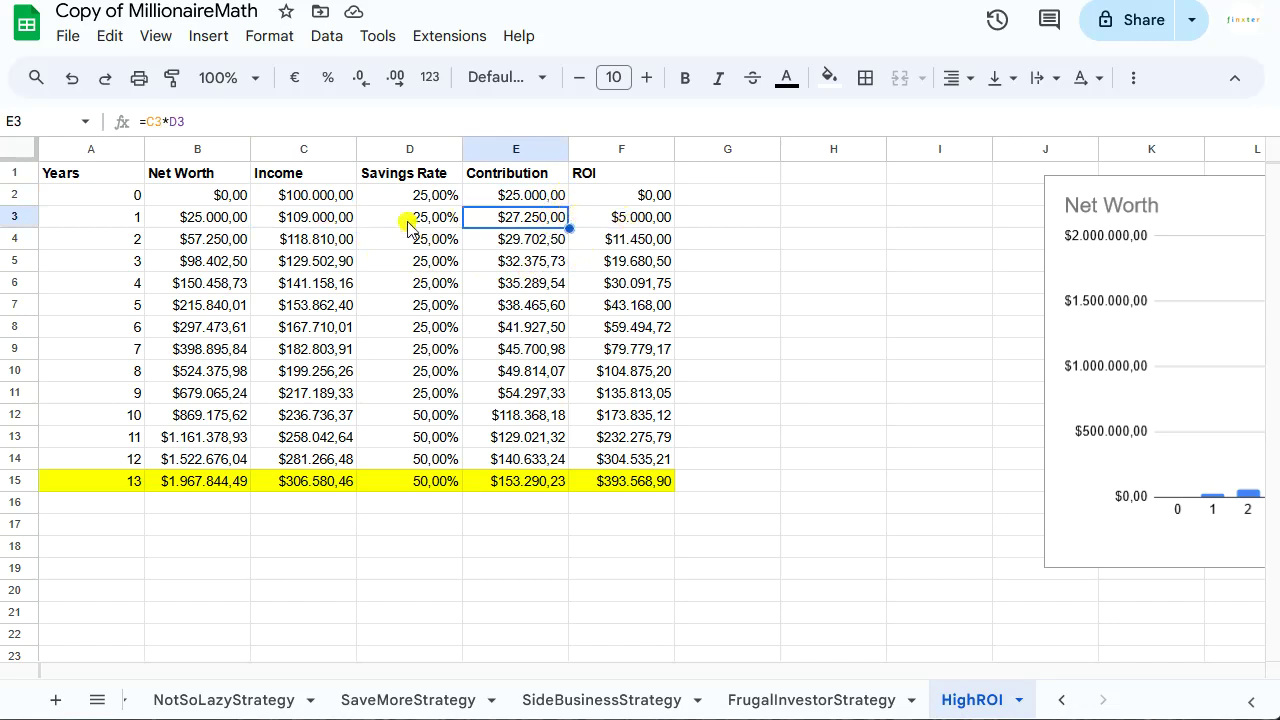
left_click(586, 224)
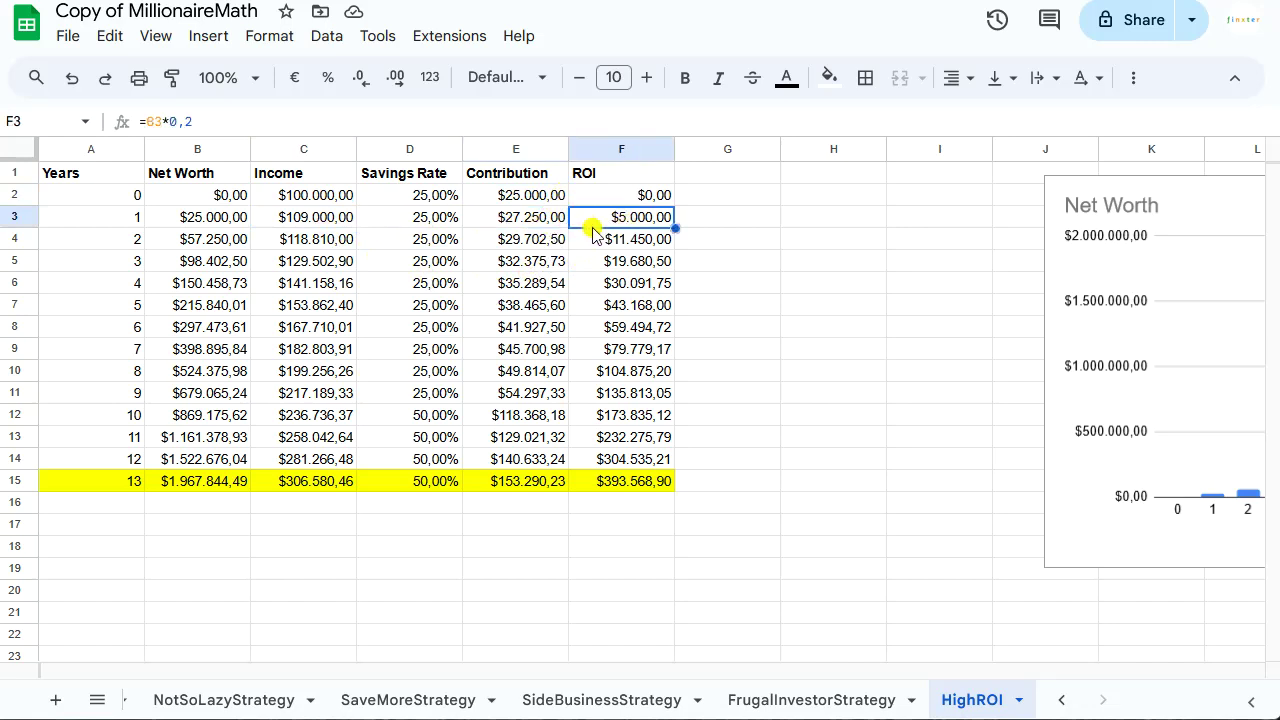
- Check the year 4 ROI formula in F6 and review the year 10 row, A12 to F12
left_click(620, 283)
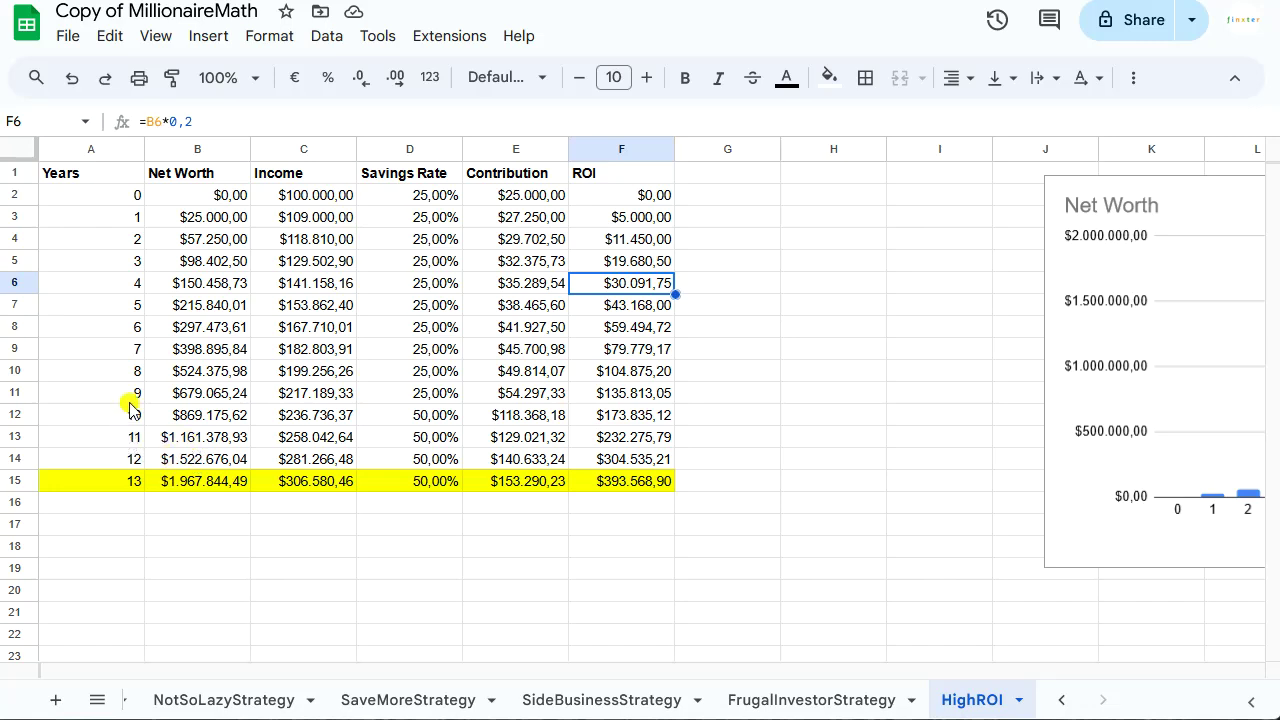
left_click_drag(130, 428, 655, 422)
left_click(855, 462)
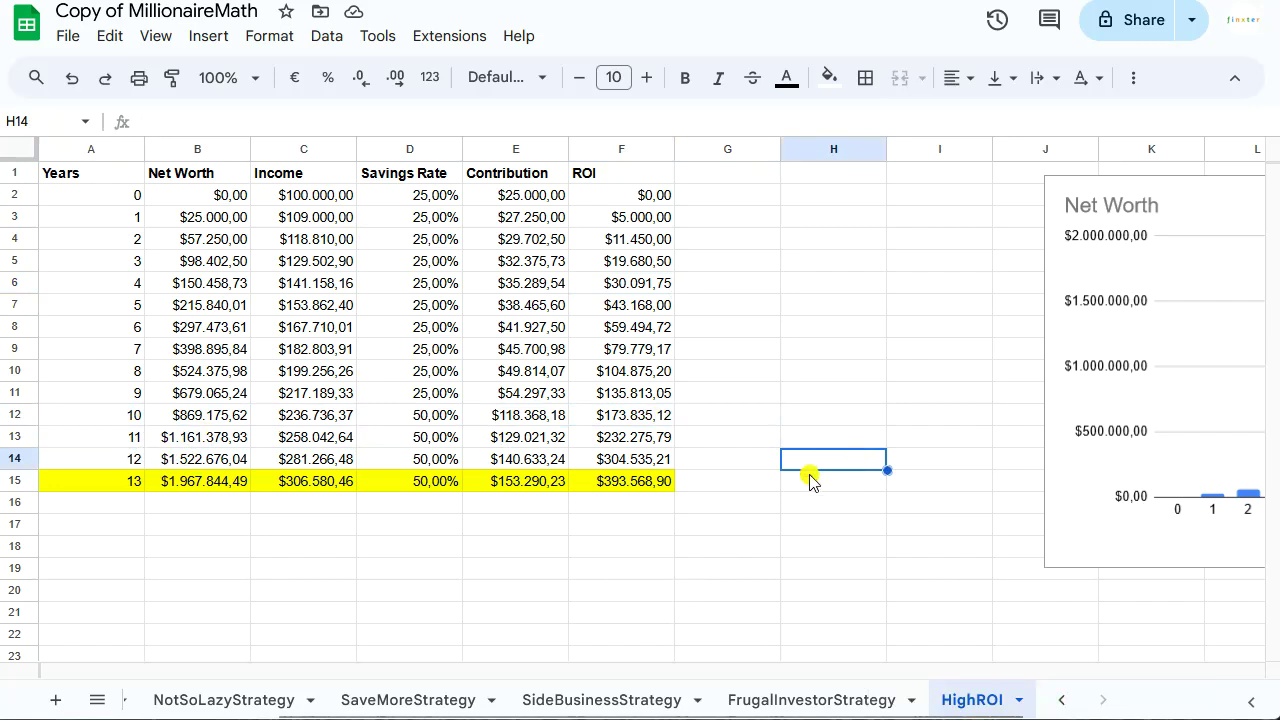
left_click(828, 440)
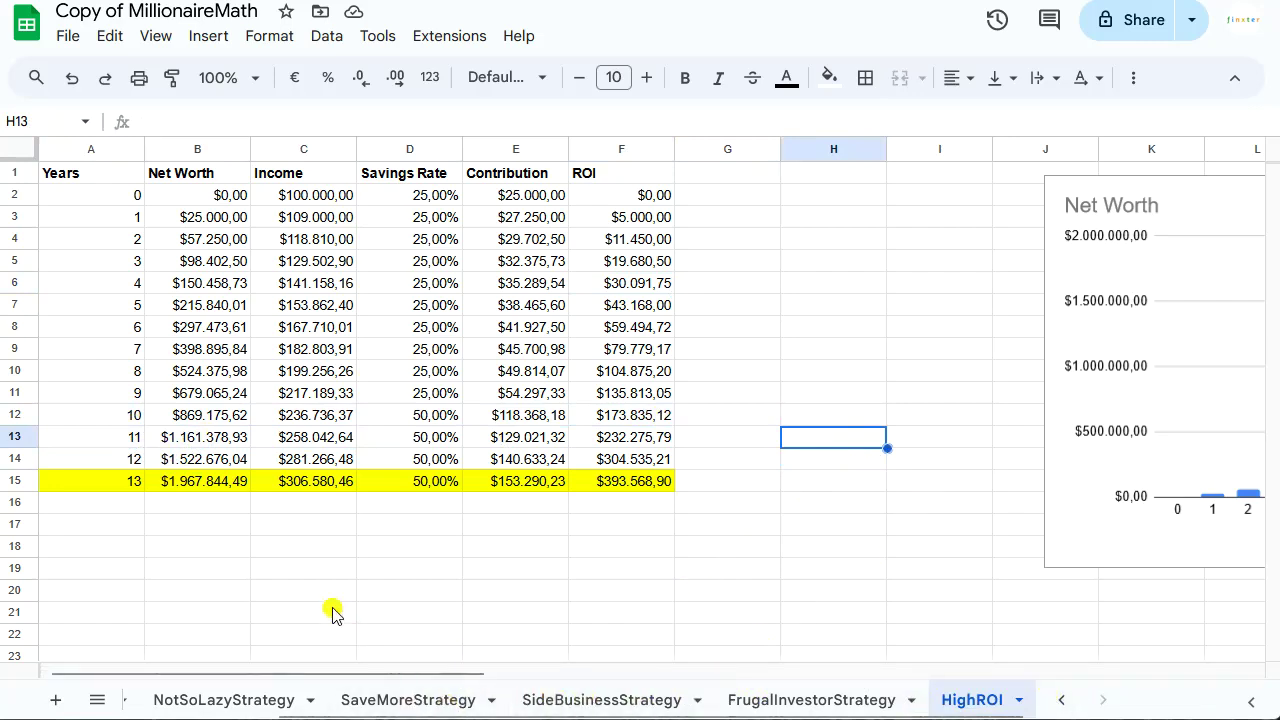
left_click(733, 517)
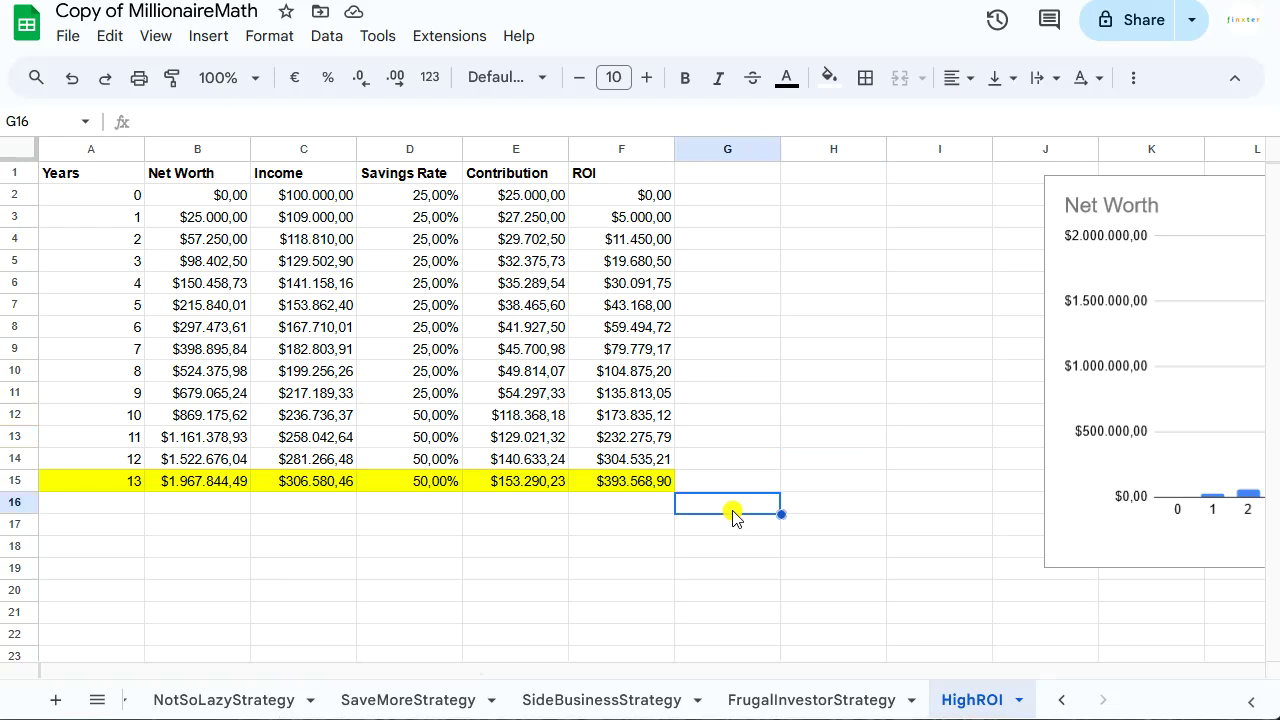
left_click(733, 578)
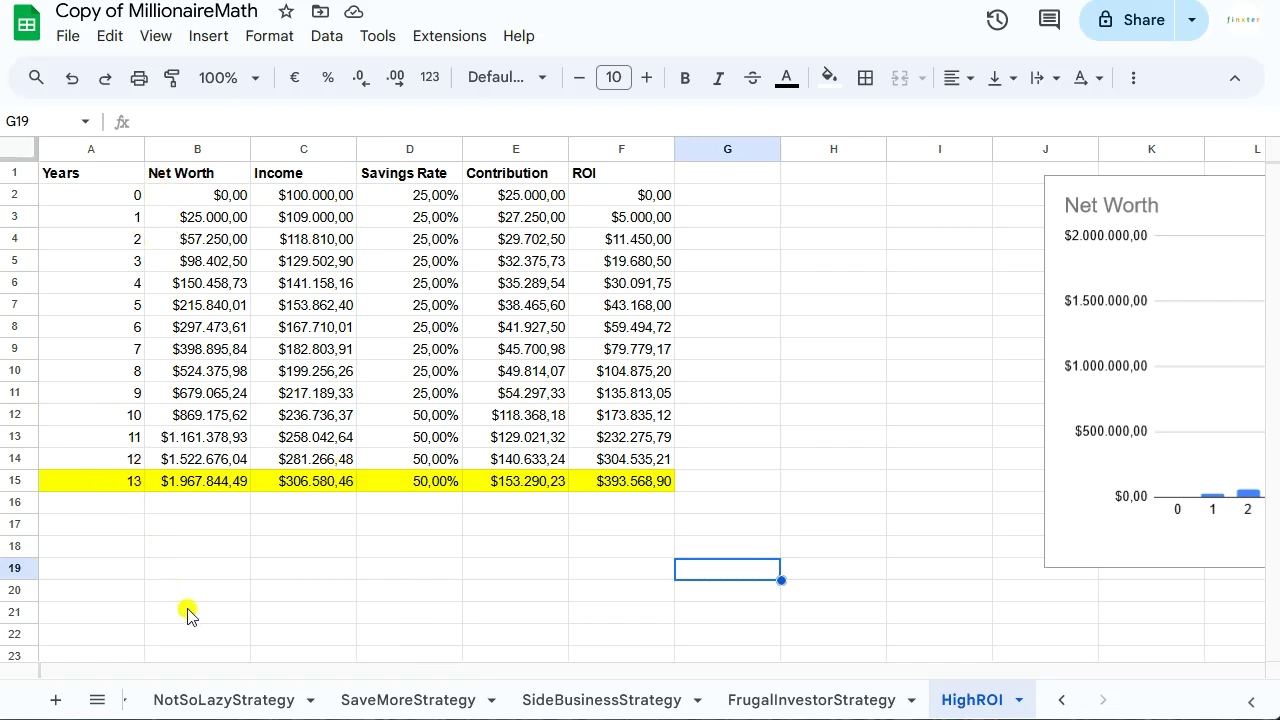
left_click(706, 422)
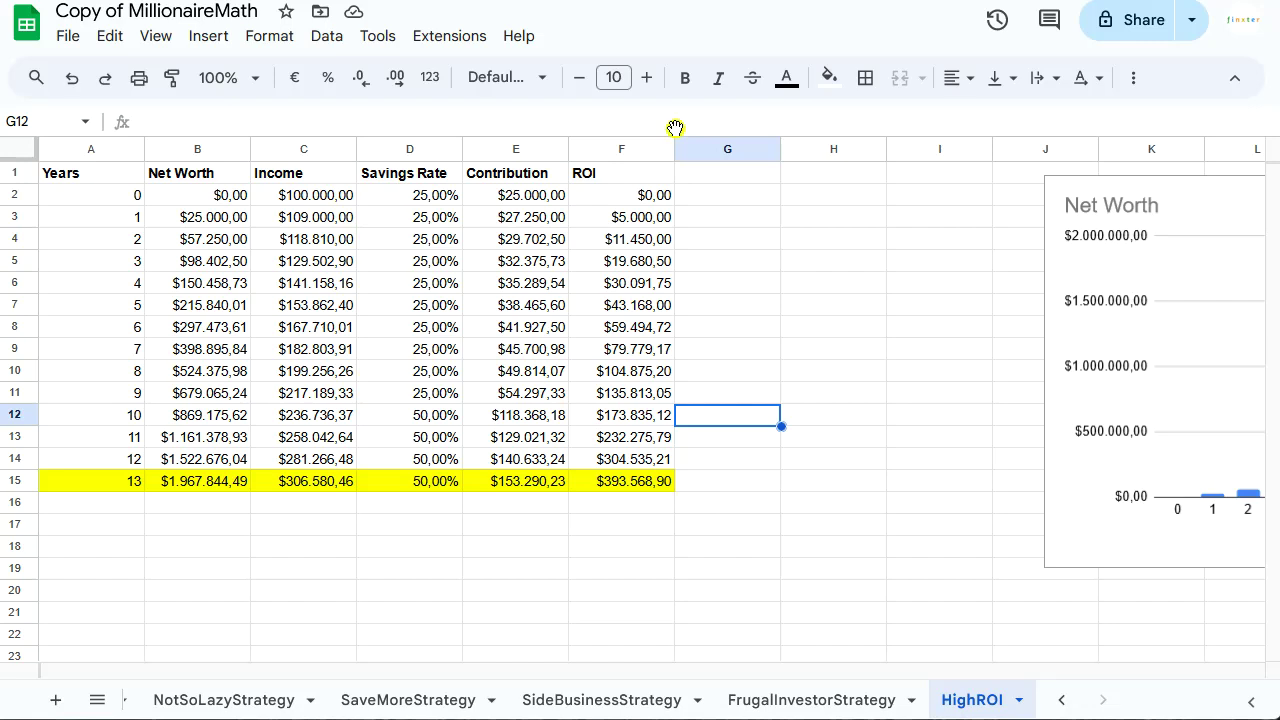
- Switch to the web article "Becoming a Millionaire in 48 Months with a Tiny 1-Person Startup (No VCs!)" and view its title and introduction
left_click(868, 510)
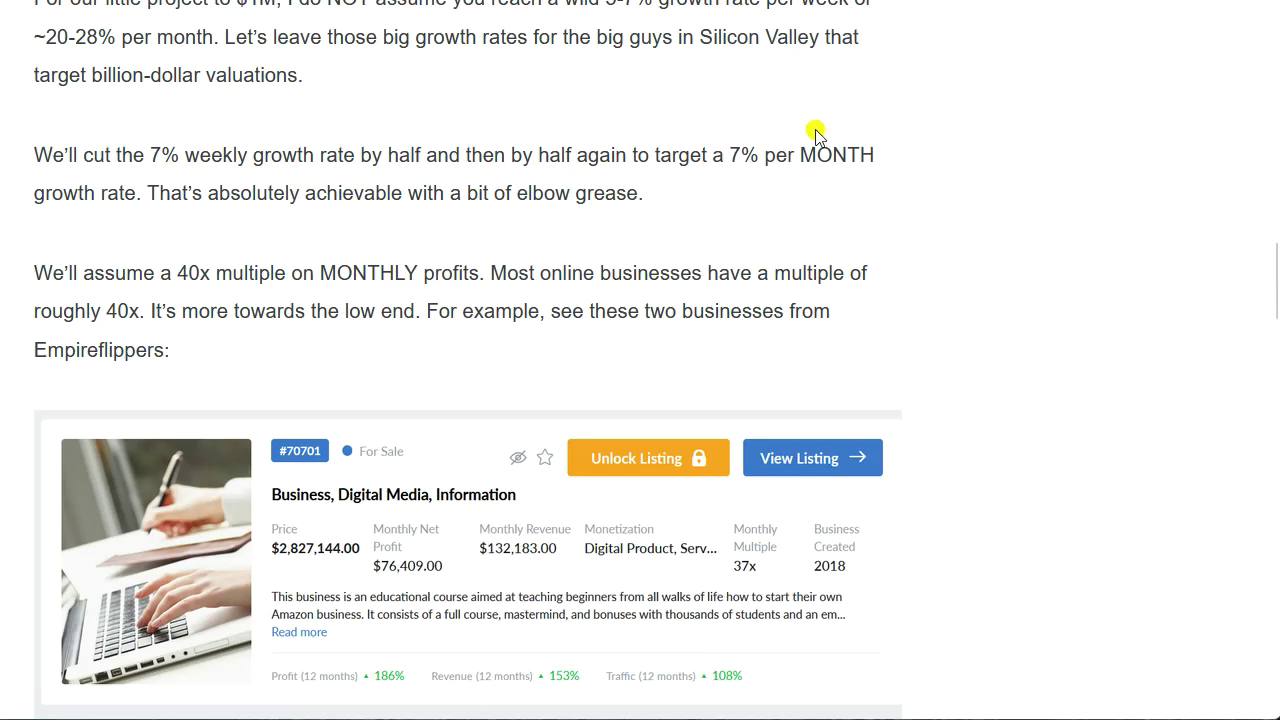
left_click_drag(1275, 290, 1269, 129)
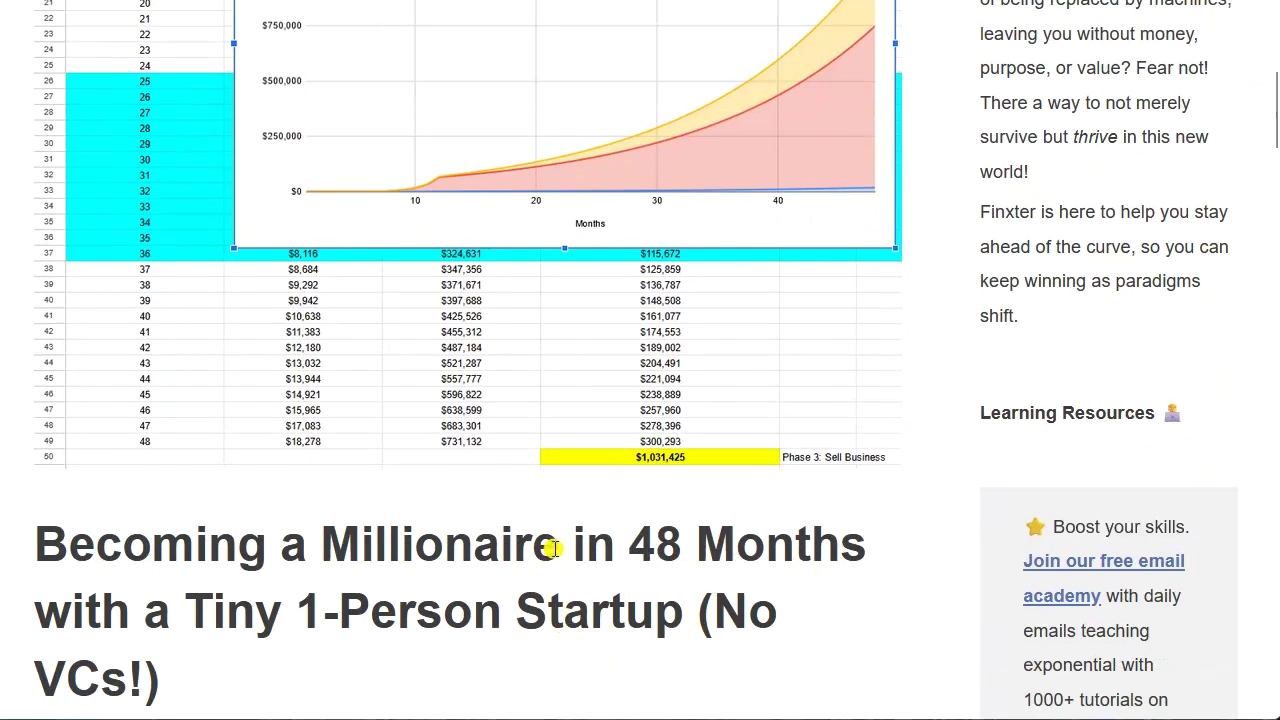
scroll(523, 603, "down", 2)
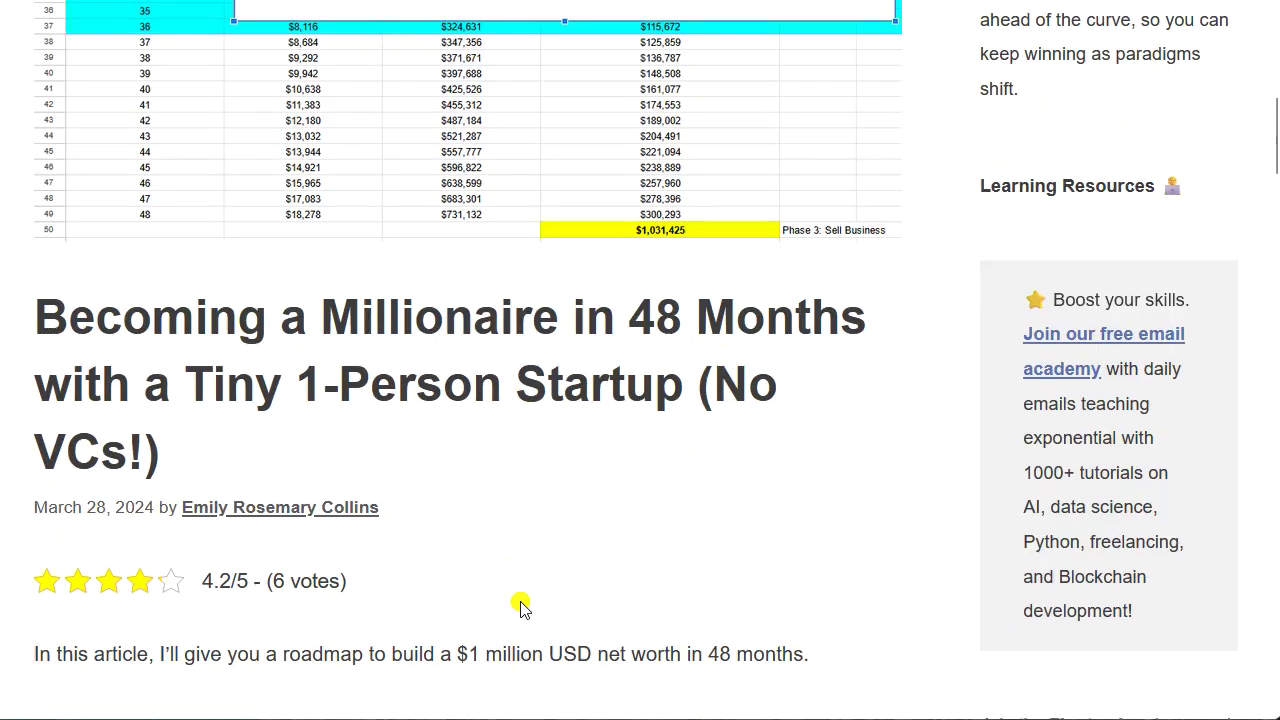